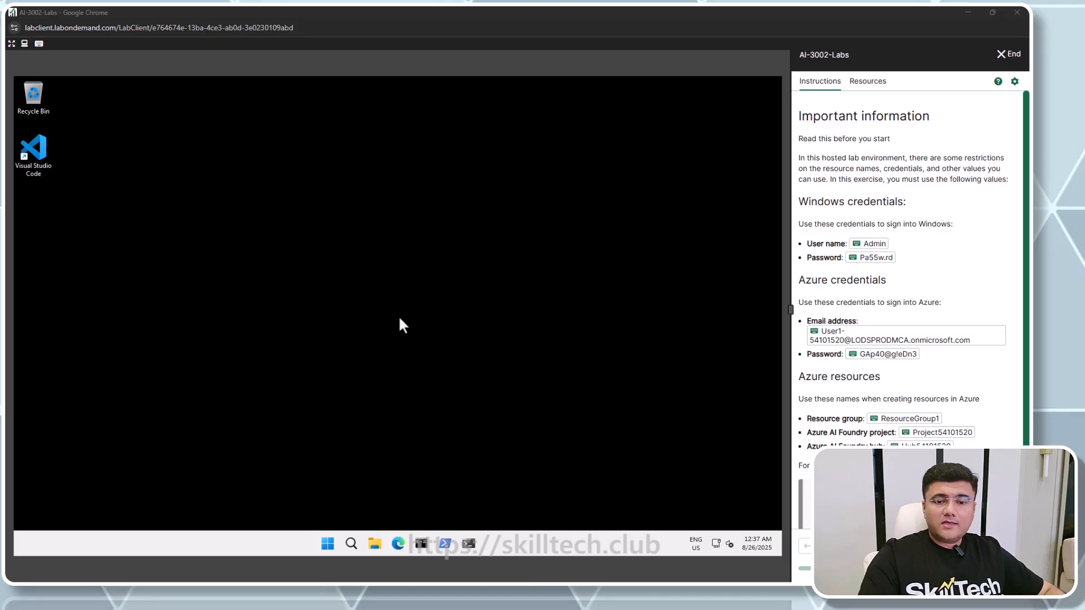
Open the Edge browser and go to portal.azure.com
left_click(398, 546)
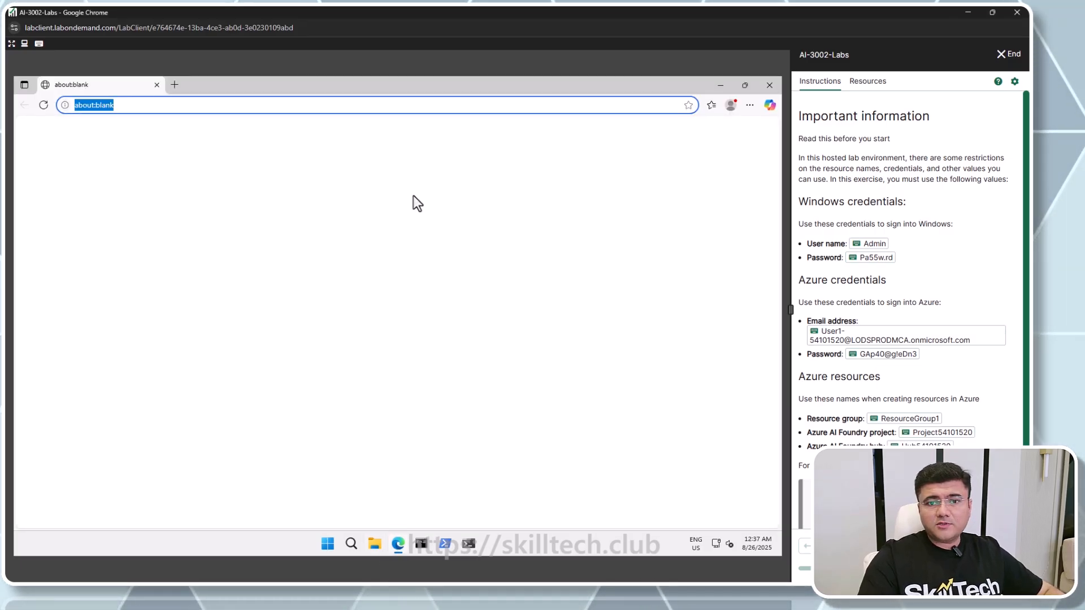
type("porta")
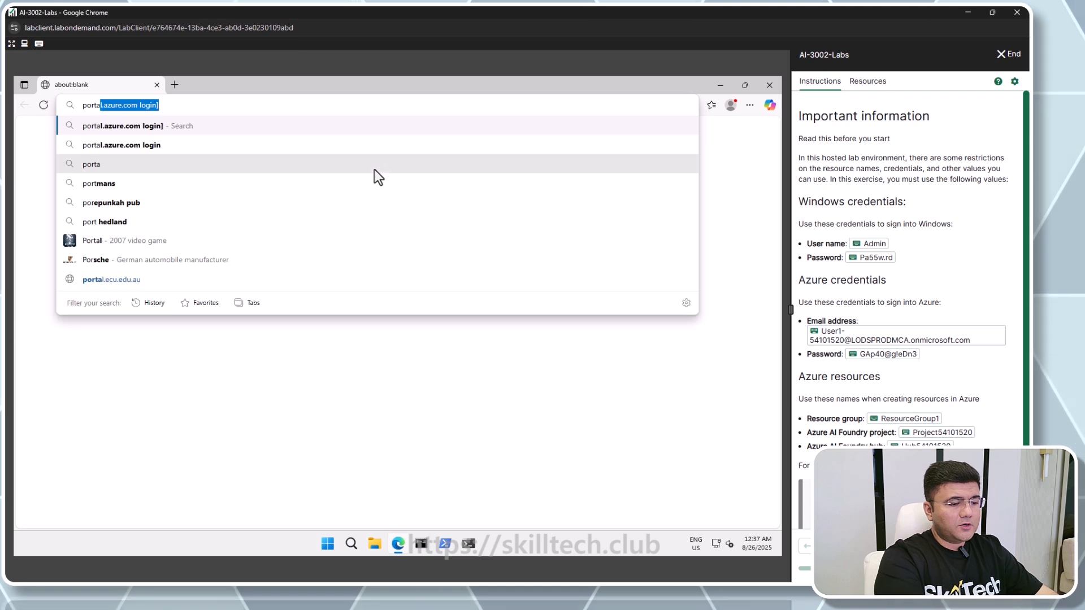
type("l.azure.c")
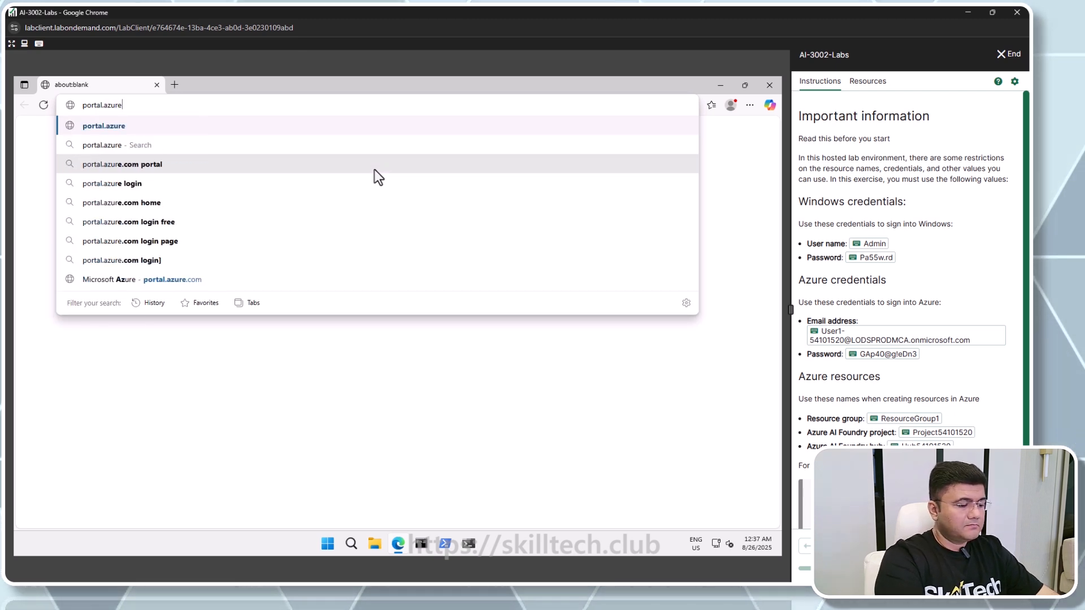
type("om")
key("Return")
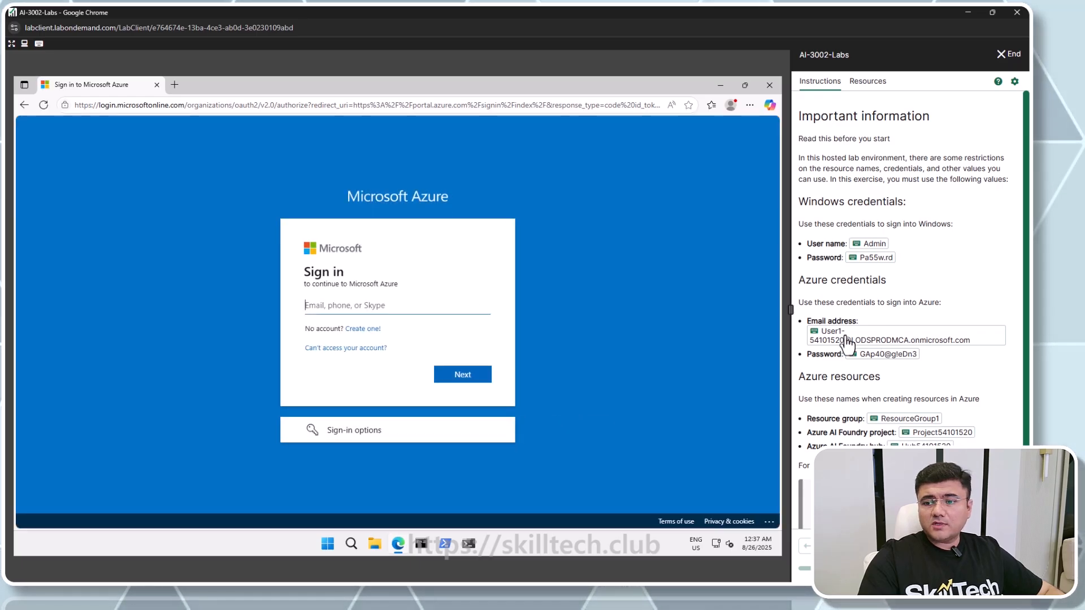
Sign in to Microsoft Azure with the lab account's e-mail address and password
left_click(848, 341)
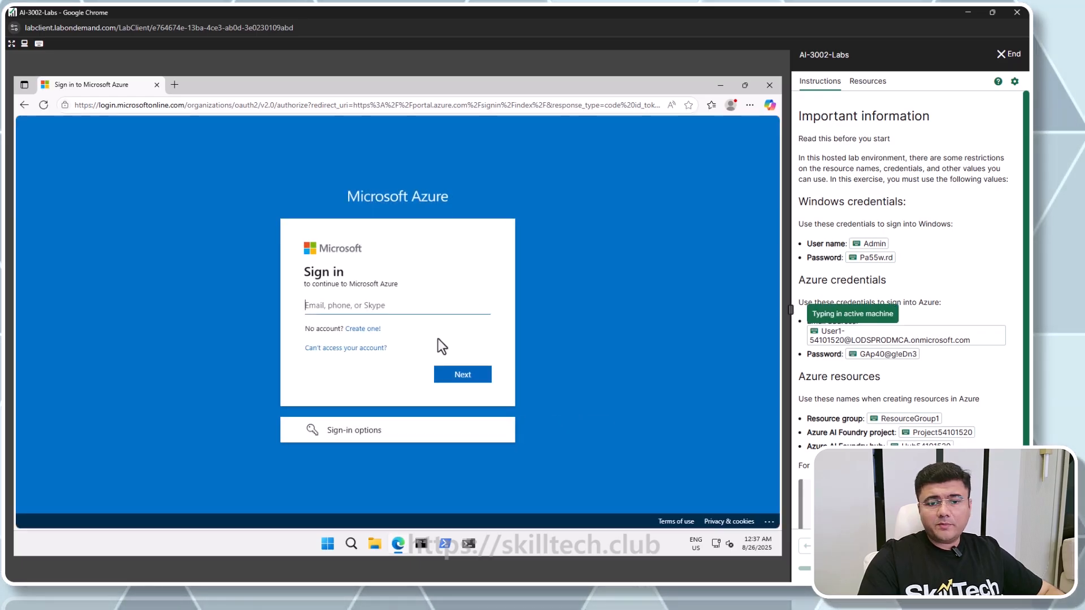
left_click(468, 379)
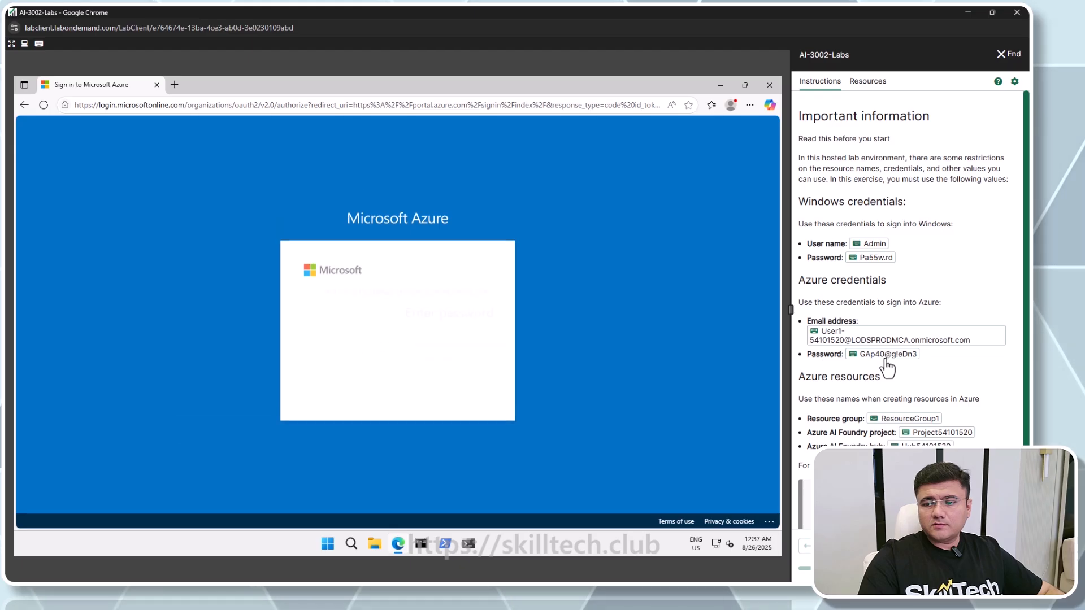
left_click(886, 357)
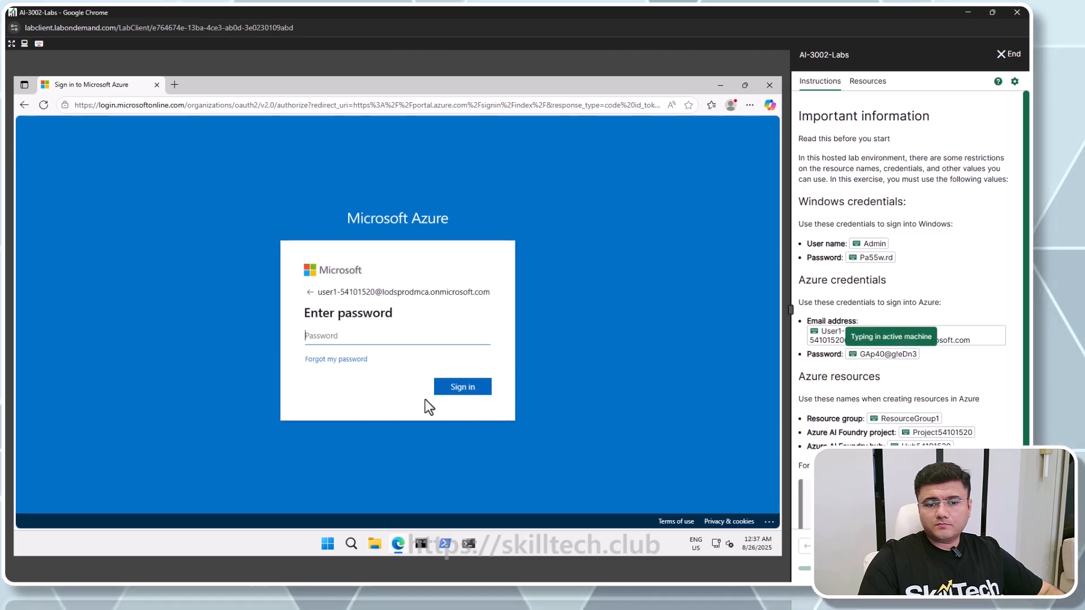
left_click(456, 394)
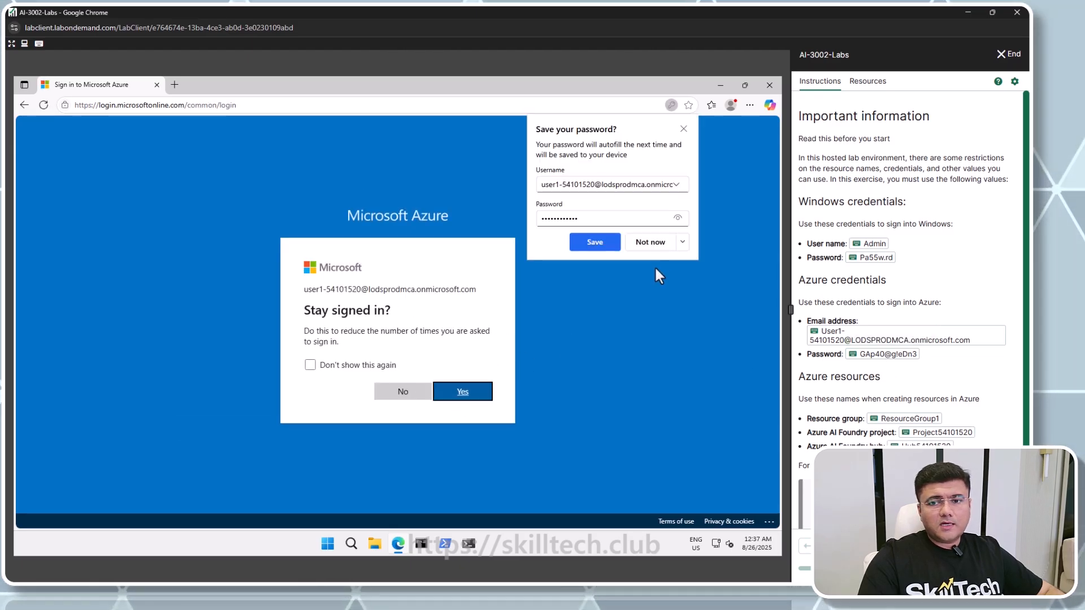
Decline saving the password, choose to stay signed in, and cancel the welcome tour
left_click(654, 242)
left_click(467, 397)
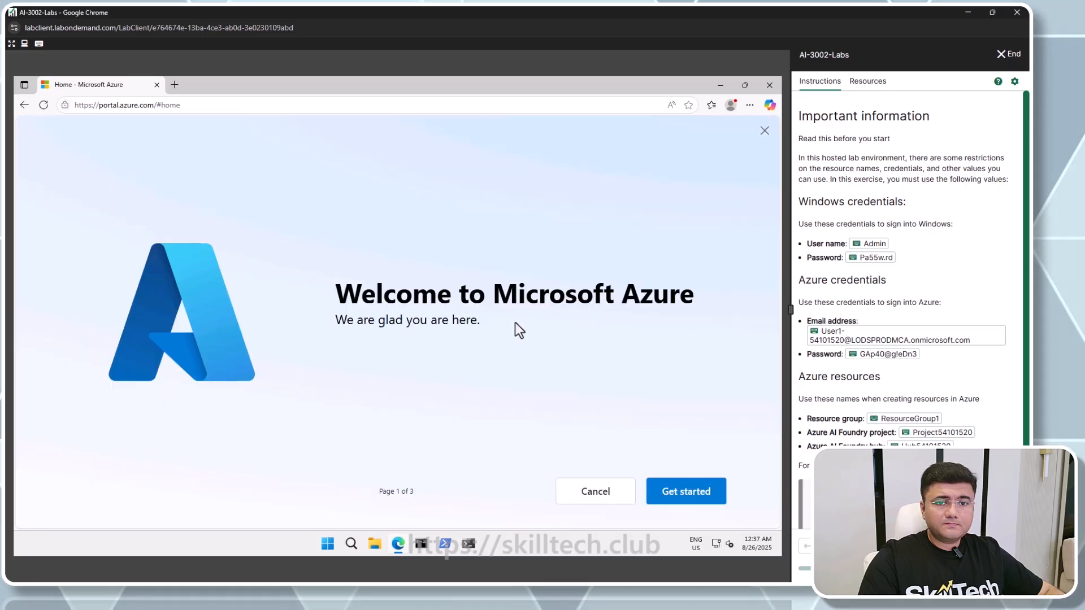
left_click(602, 499)
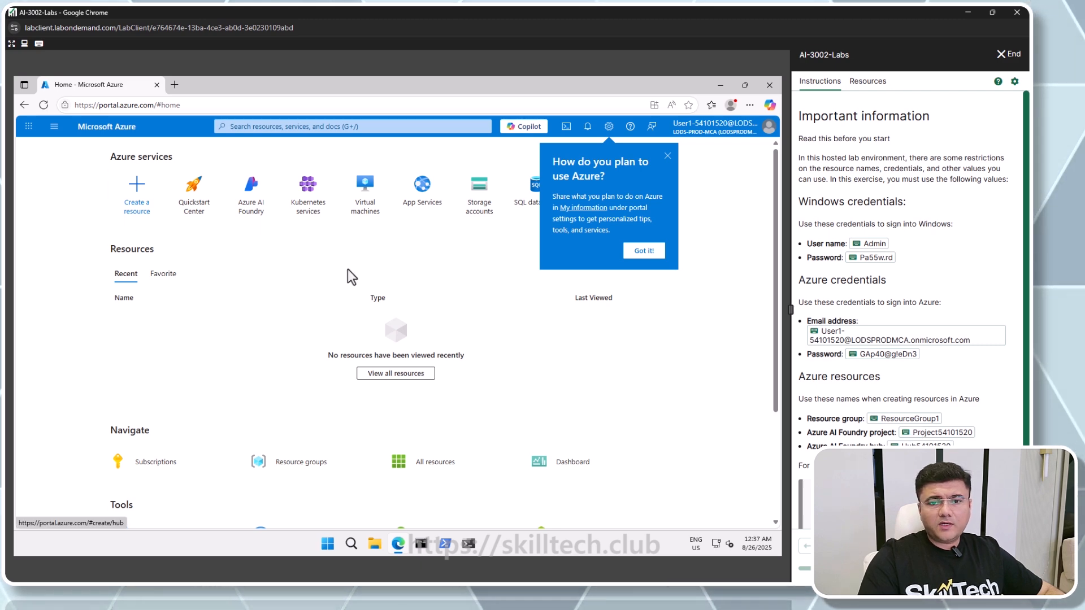
Browse the resource groups and open ResourceGroup1 to check its contents
left_click(291, 463)
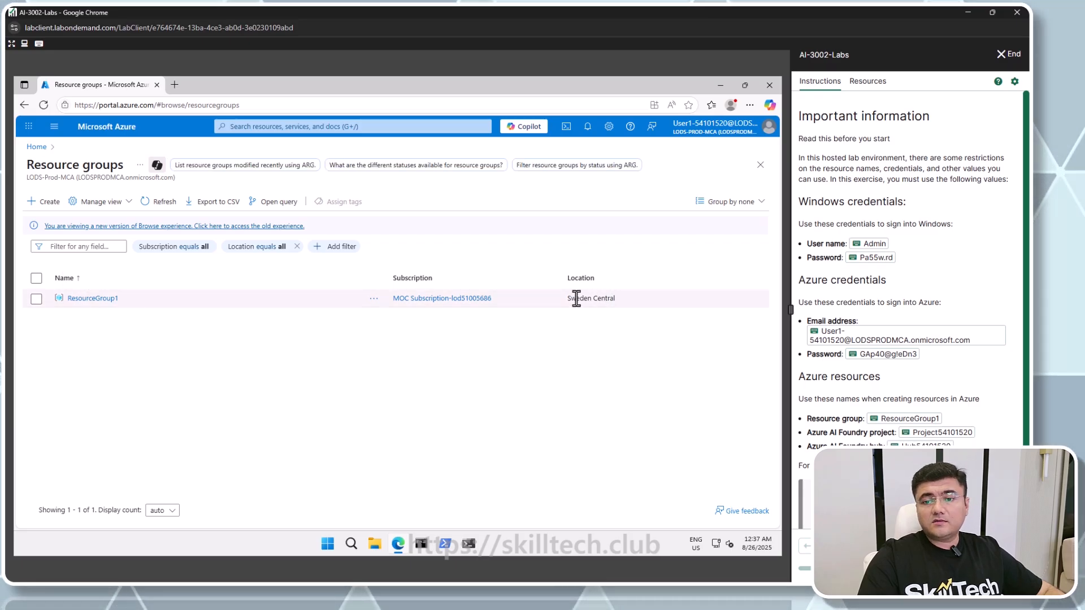
left_click(96, 298)
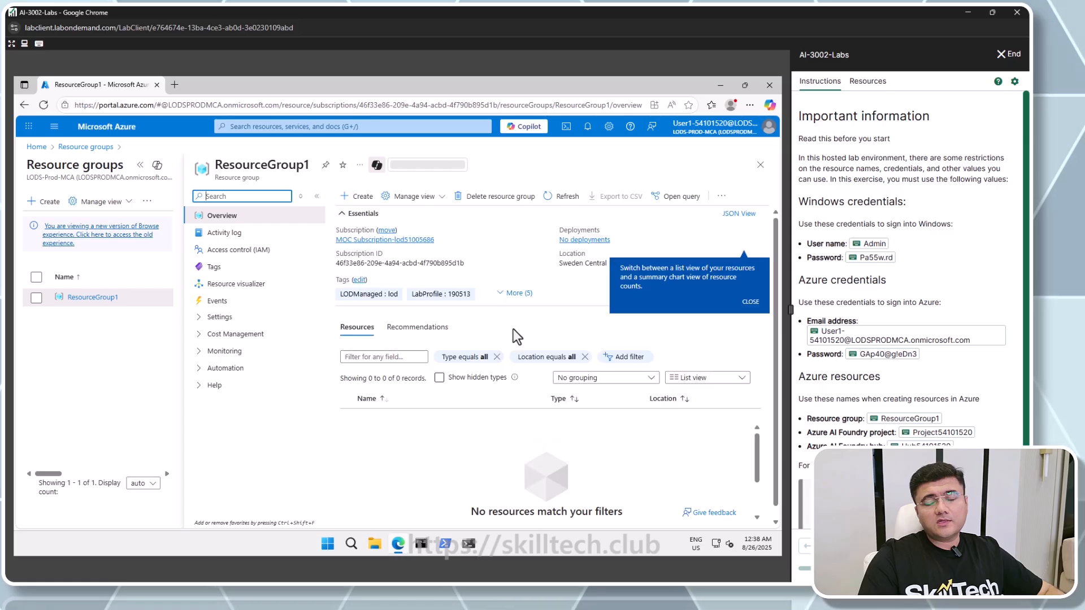
left_click(760, 165)
Read through the lab instructions for creating an Azure AI Foundry hub and project
scroll(899, 352, "down", 2)
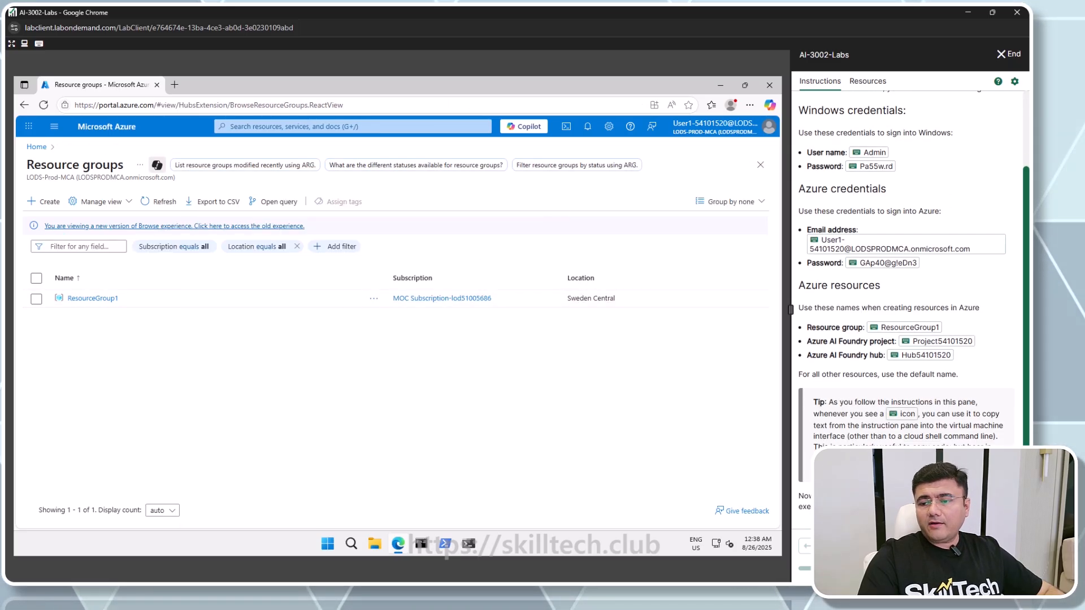
scroll(920, 315, "down", 6)
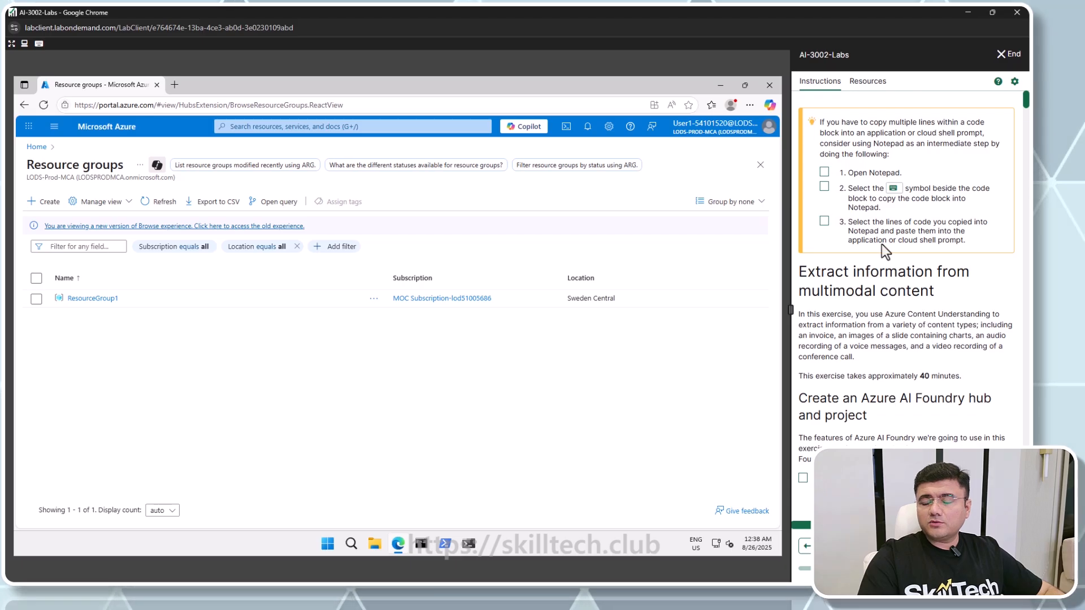
scroll(812, 268, "down", 2)
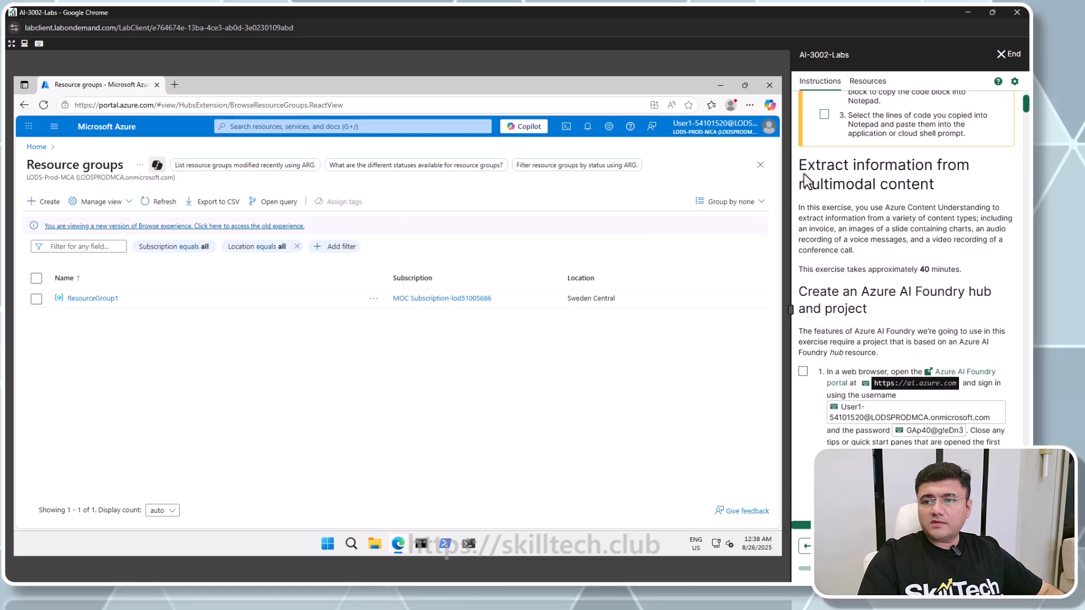
left_click_drag(801, 165, 938, 185)
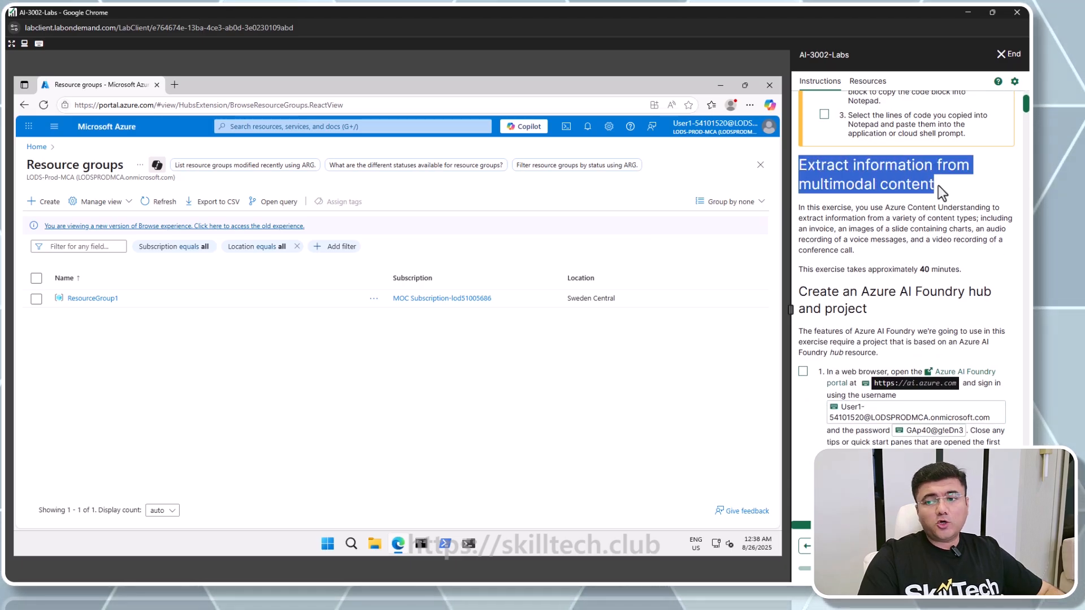
scroll(903, 210, "down", 2)
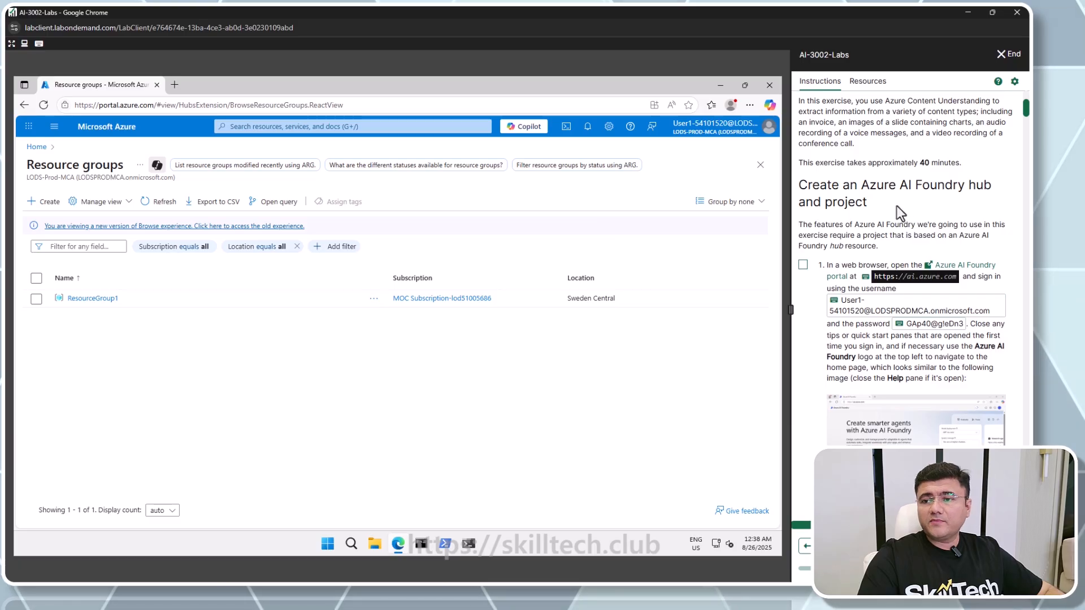
scroll(897, 207, "down", 2)
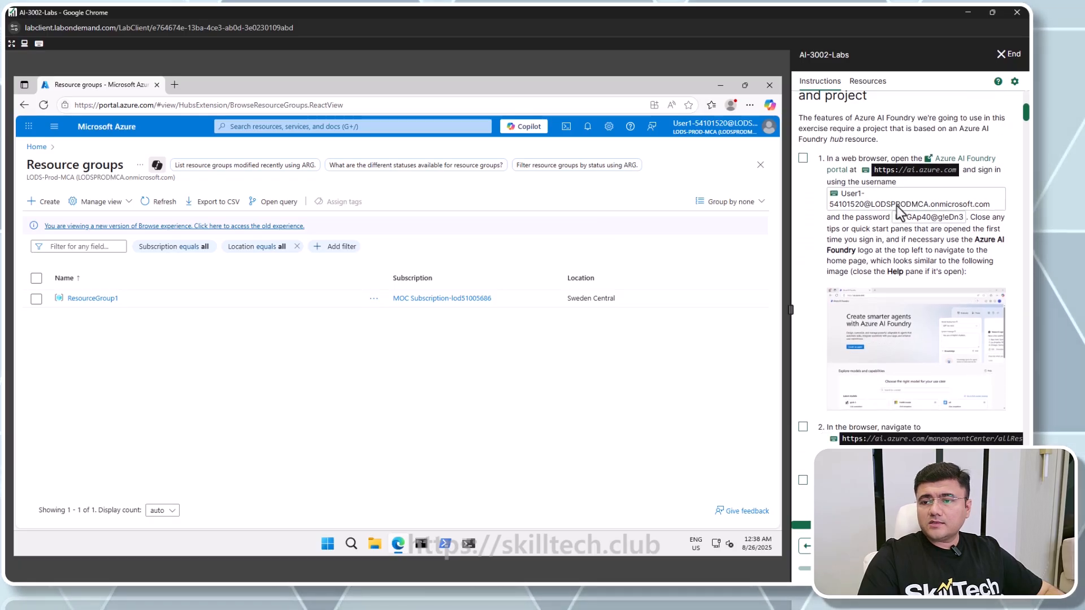
Open ai.azure.com in a new tab and sign in to Azure AI Foundry
left_click(175, 84)
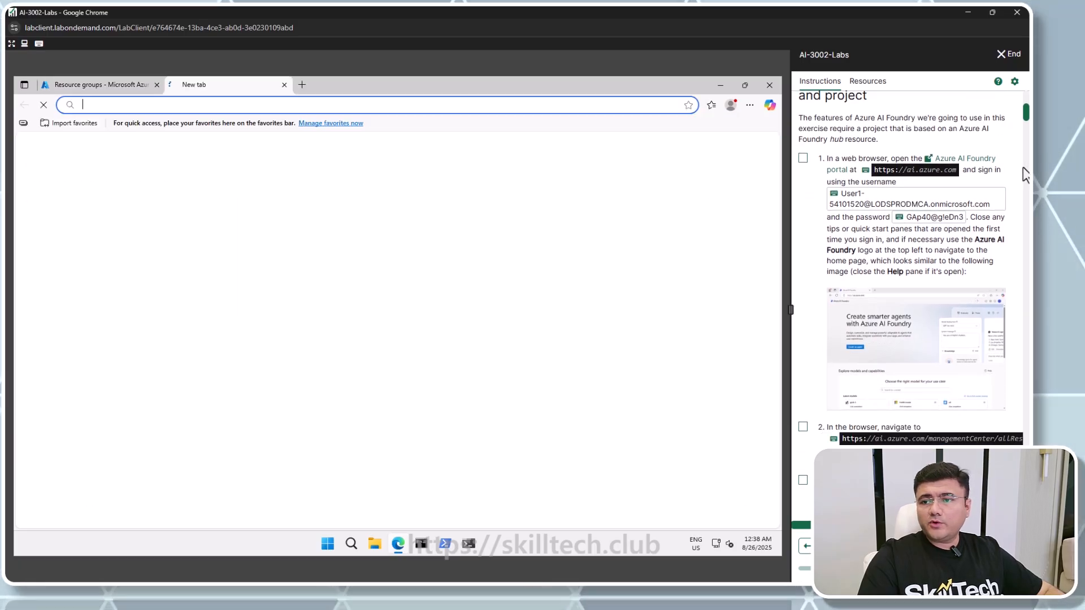
left_click(920, 171)
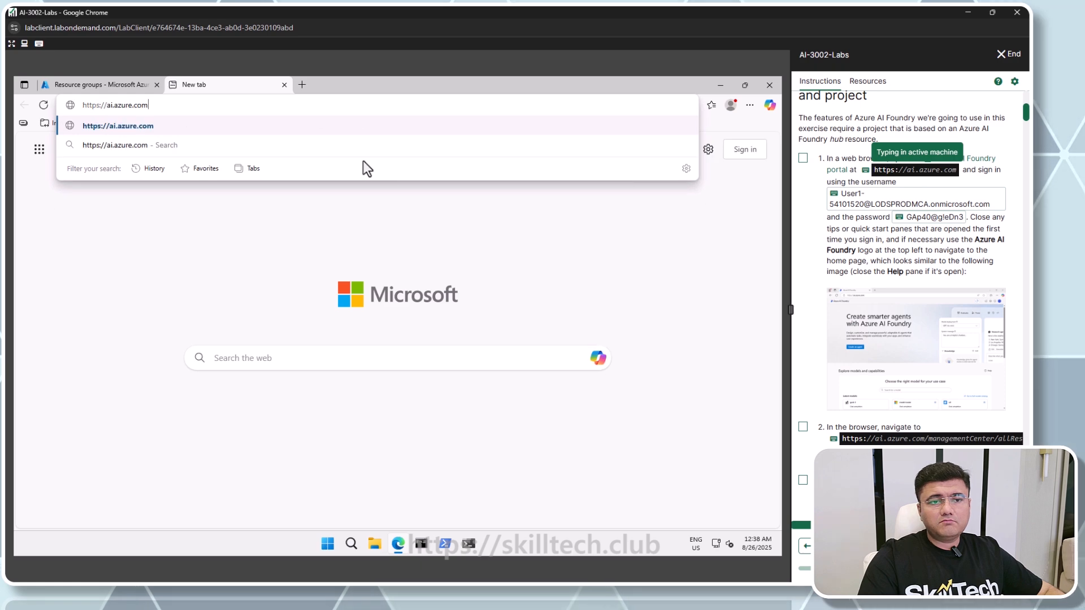
key("Return")
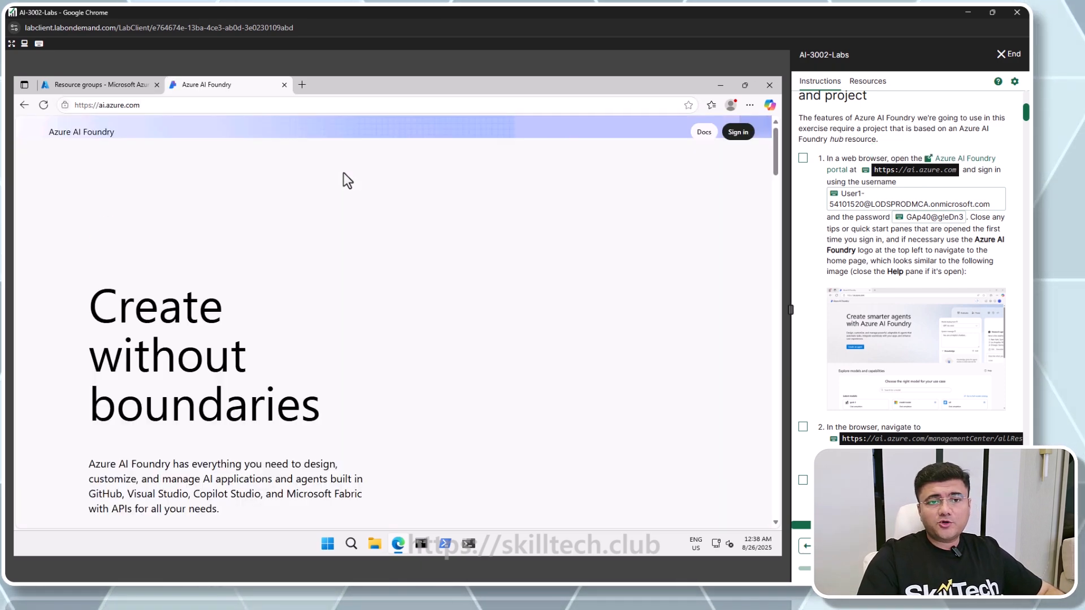
left_click(738, 131)
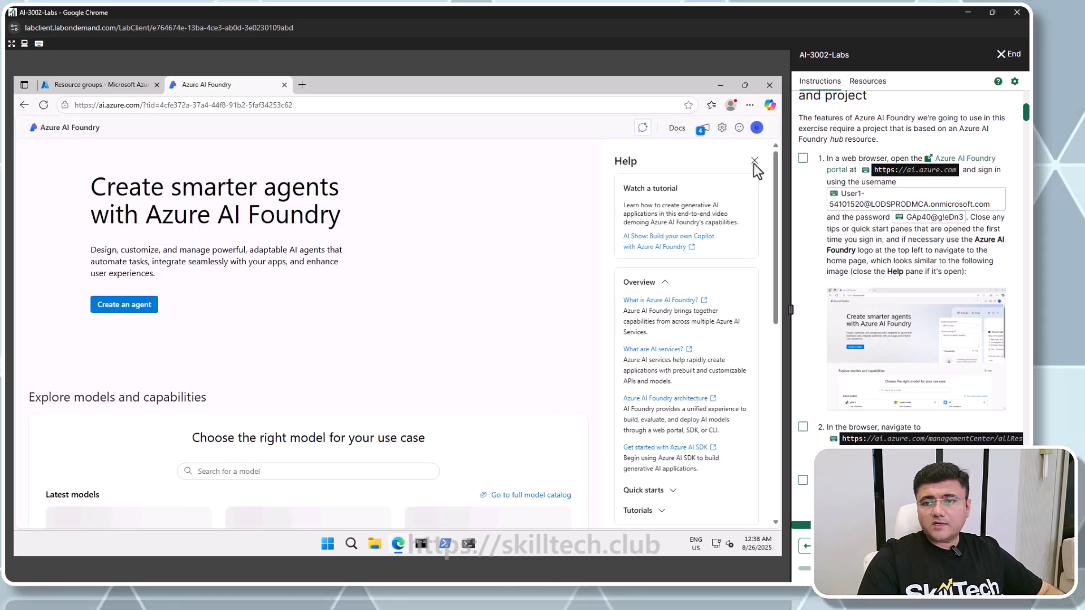
Mark the first lab task complete and confirm skipping ahead
left_click(802, 158)
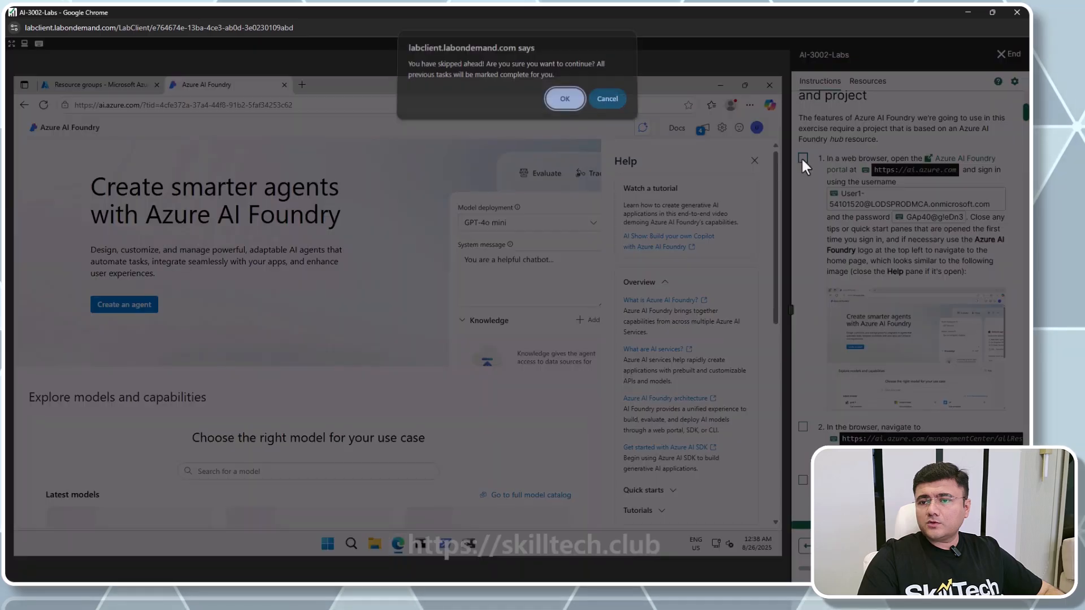
key("Return")
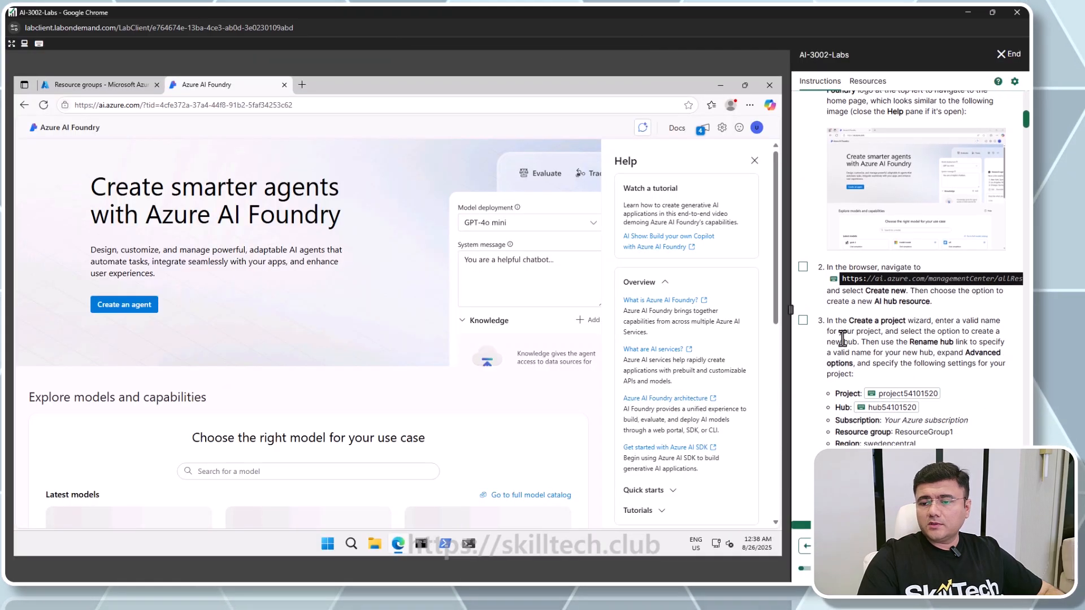
Navigate to ai.azure.com/managementCenter/allResources and mark the next lab tasks complete
left_click(305, 105)
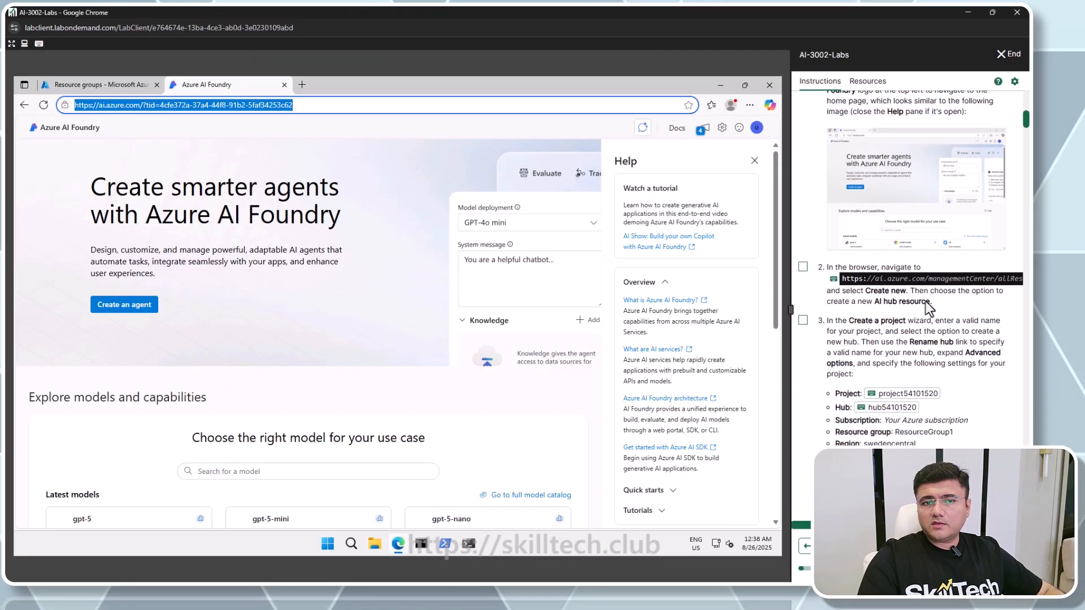
left_click(892, 279)
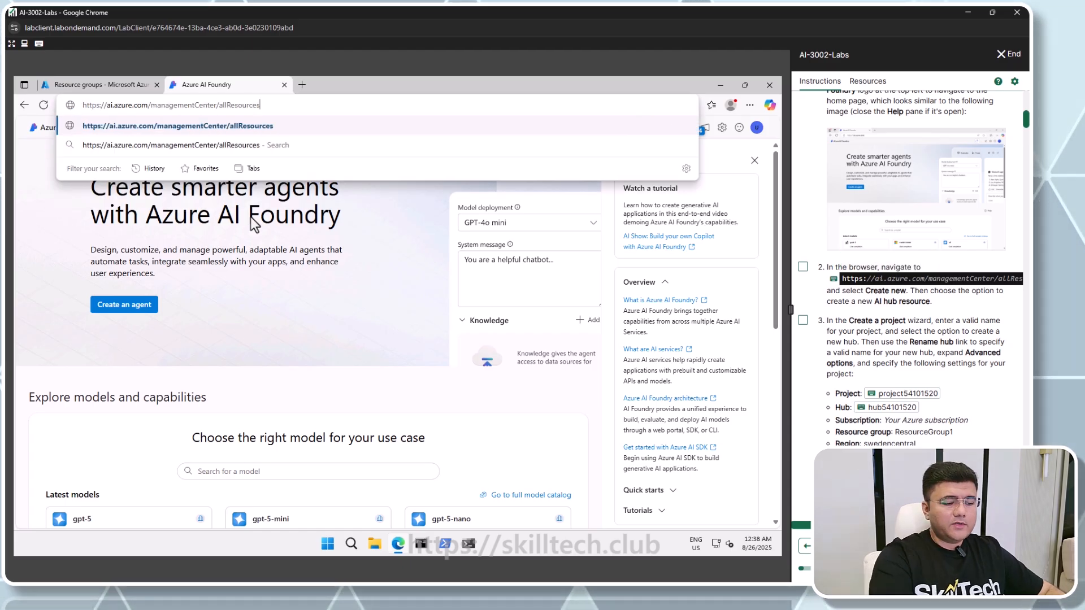
key("Return")
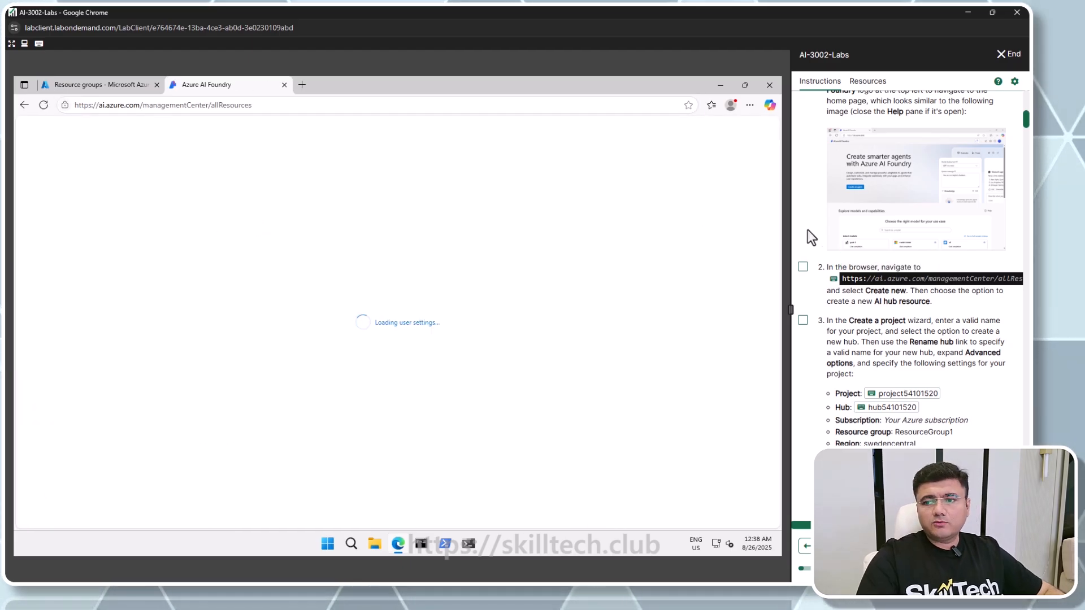
left_click(803, 320)
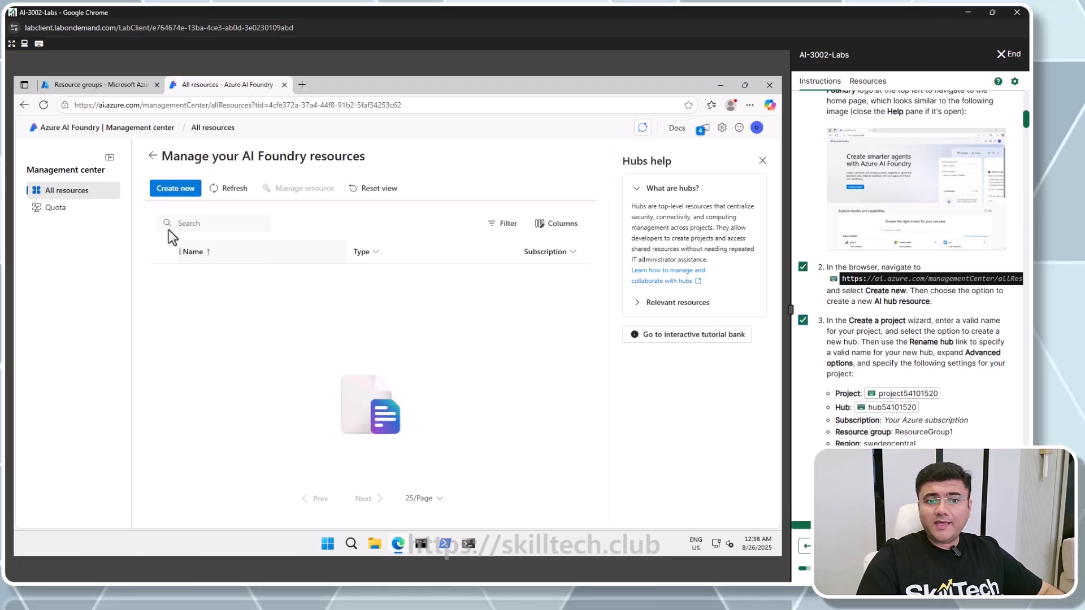
Start creating a new project based on an AI hub resource
left_click(168, 190)
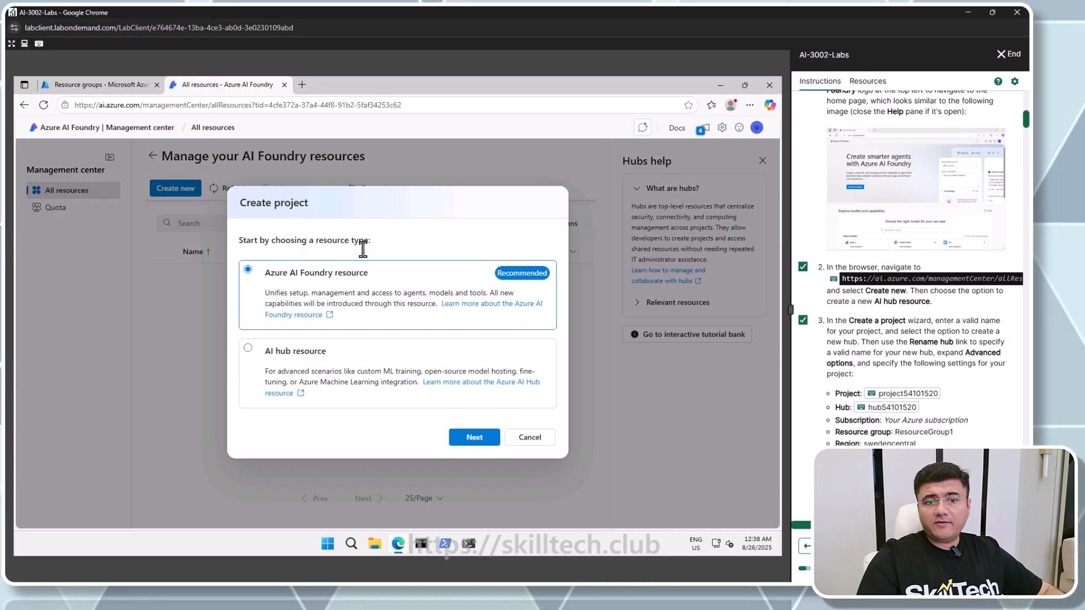
left_click(293, 358)
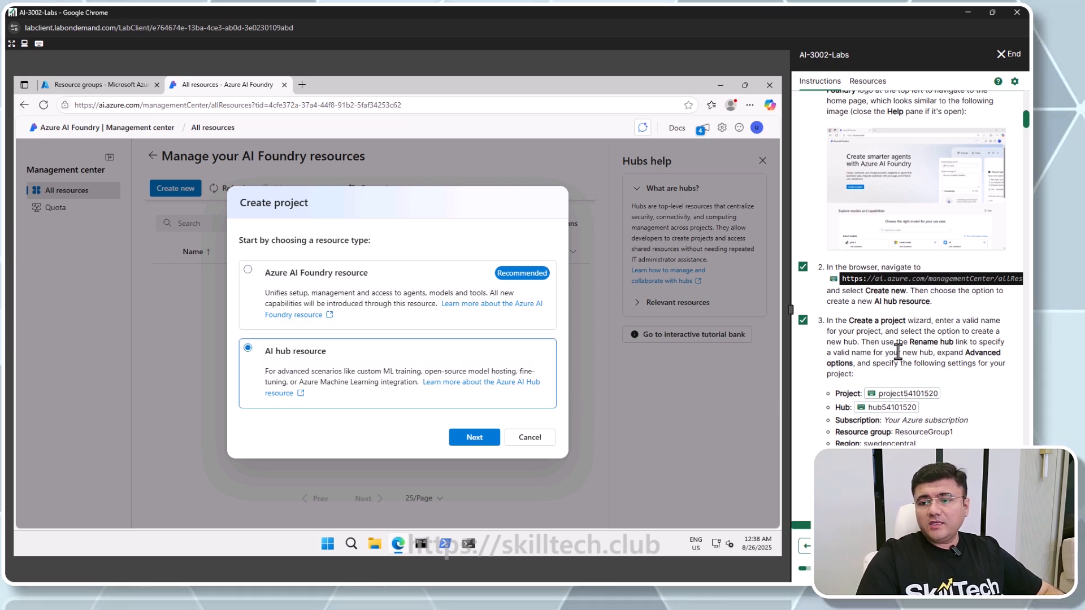
scroll(898, 351, "down", 3)
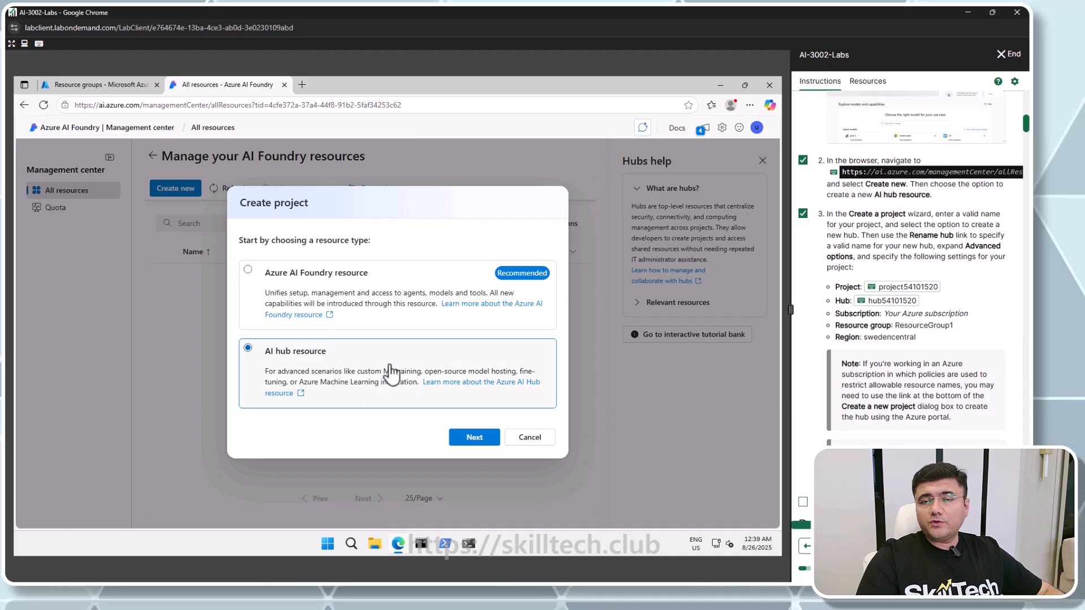
left_click(472, 438)
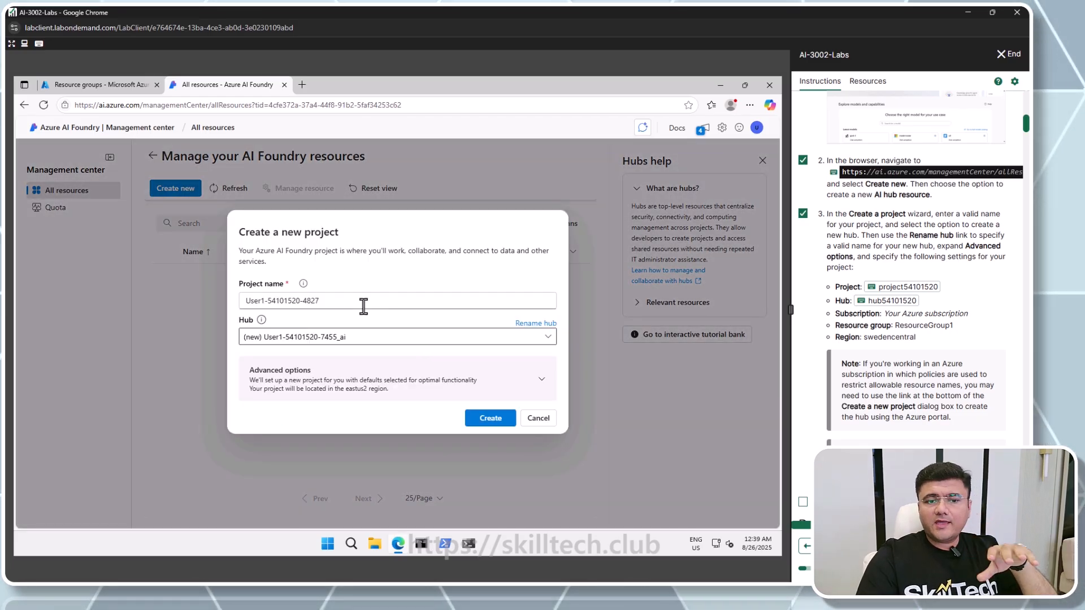
Name the project project54101520 and rename the new hub to hub54101520
triple_click(363, 306)
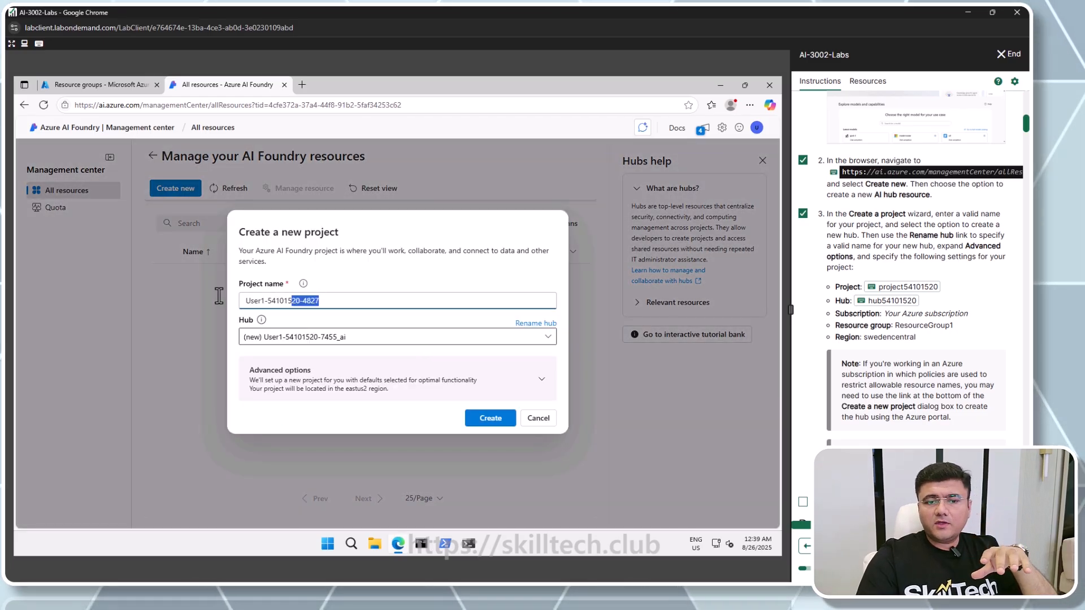
left_click(929, 288)
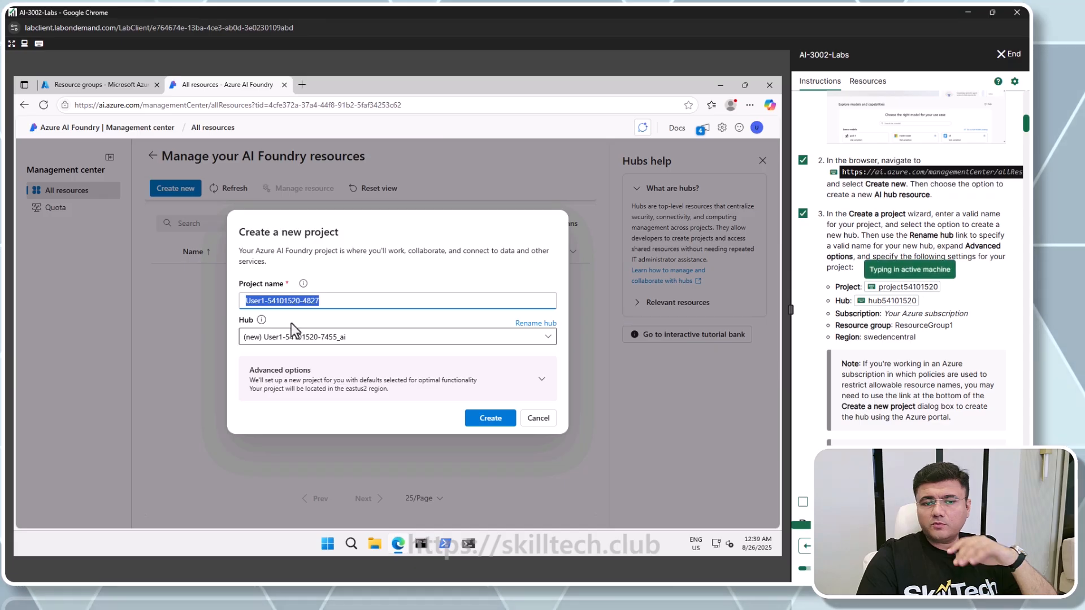
left_click(539, 323)
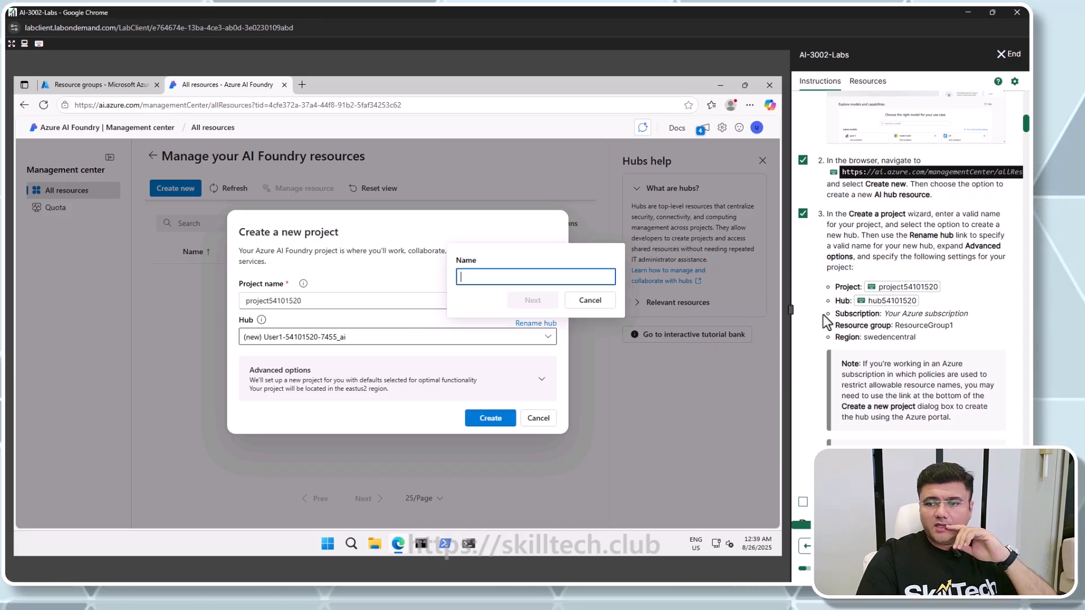
left_click(878, 303)
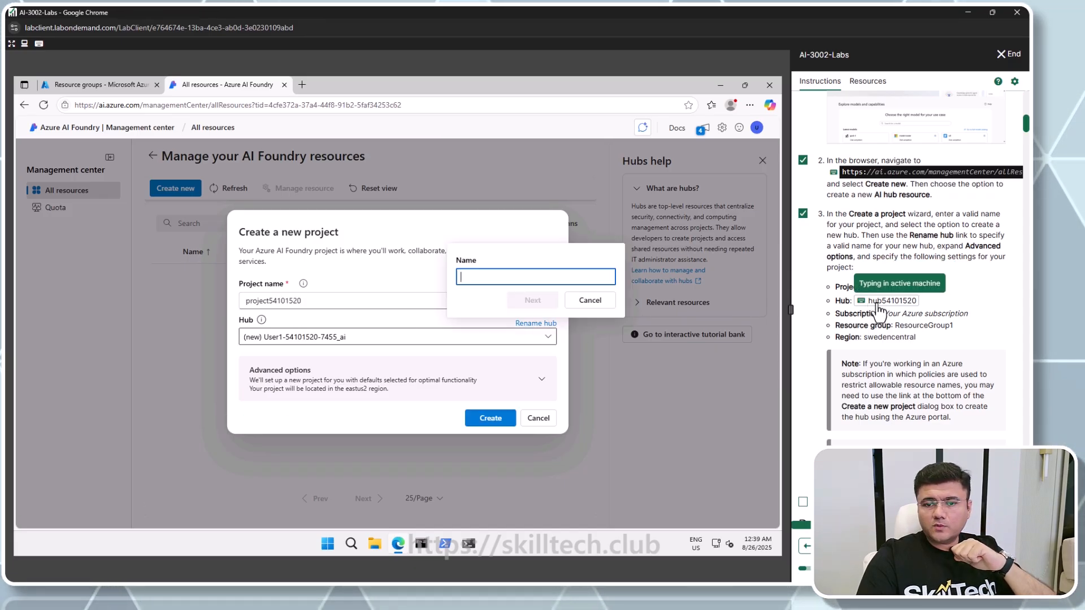
left_click(532, 300)
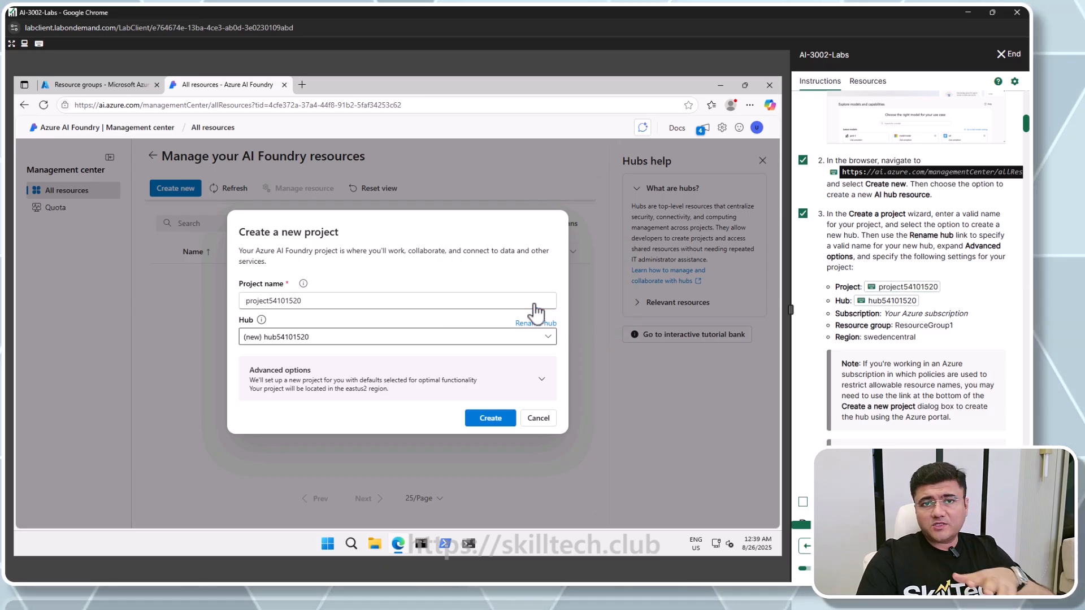
In the advanced options, set the resource group to ResourceGroup1 and the region to Sweden Central
left_click(427, 388)
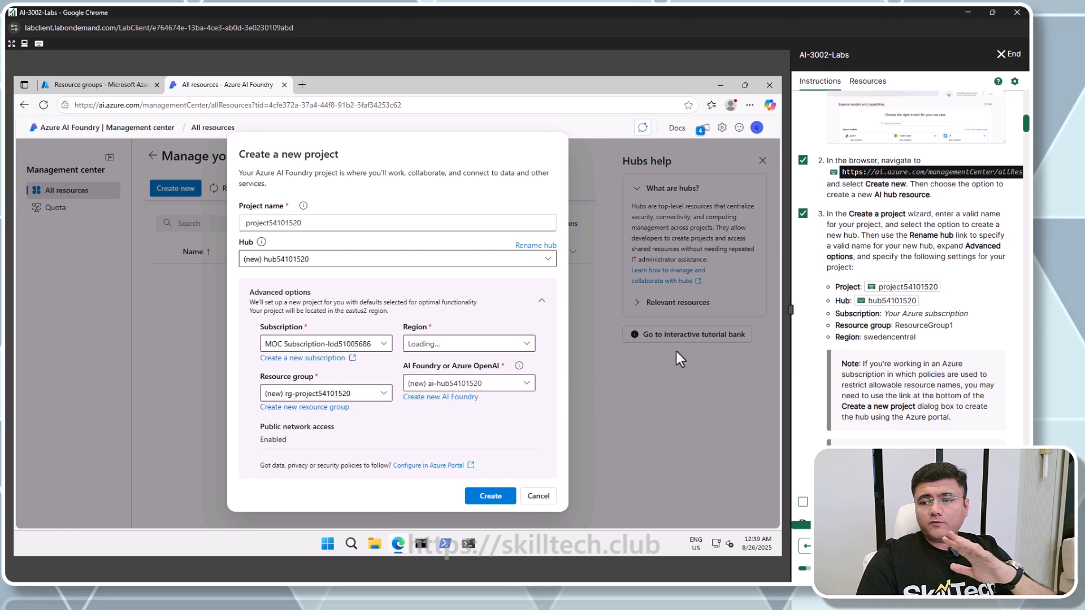
left_click(362, 392)
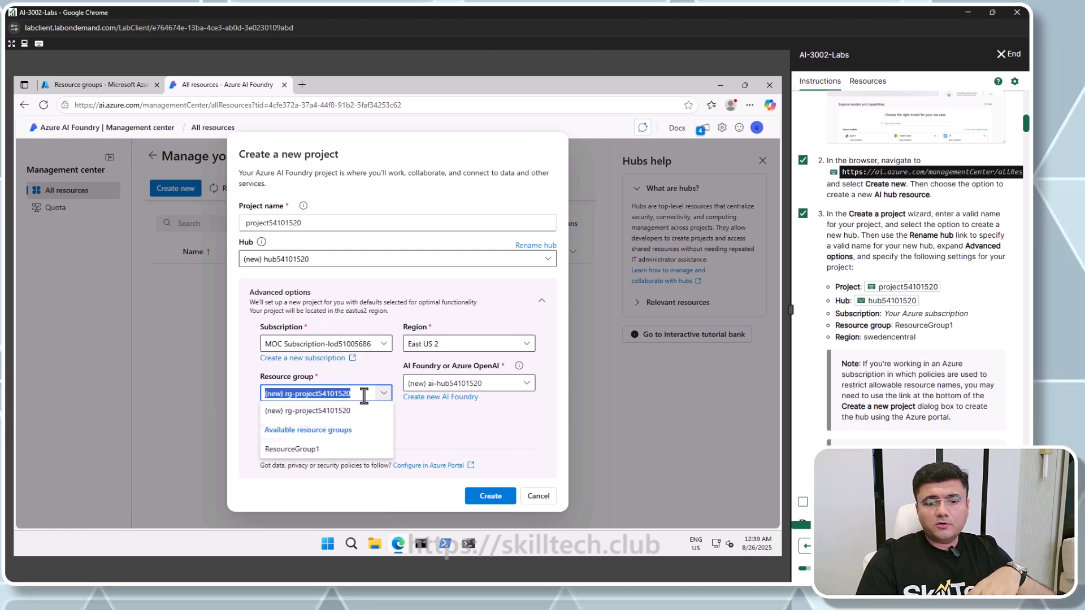
left_click(292, 450)
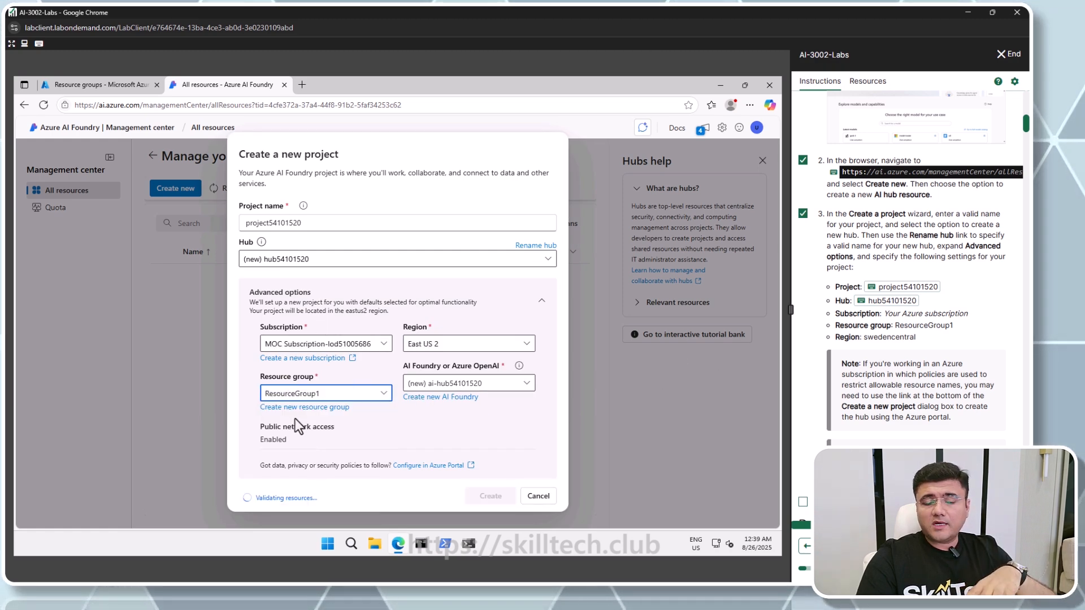
left_click(526, 346)
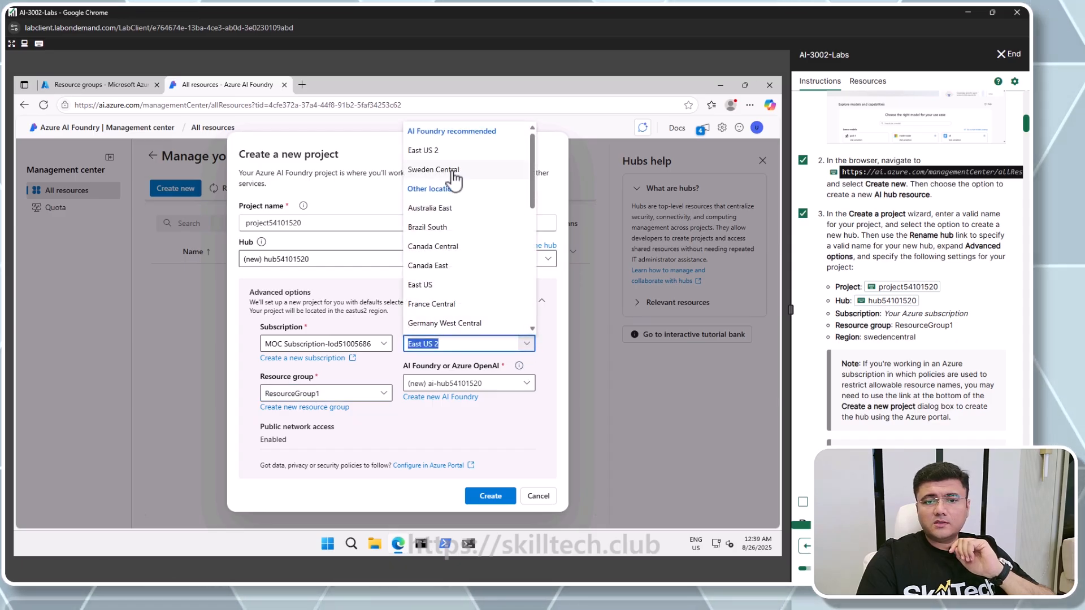
left_click(453, 172)
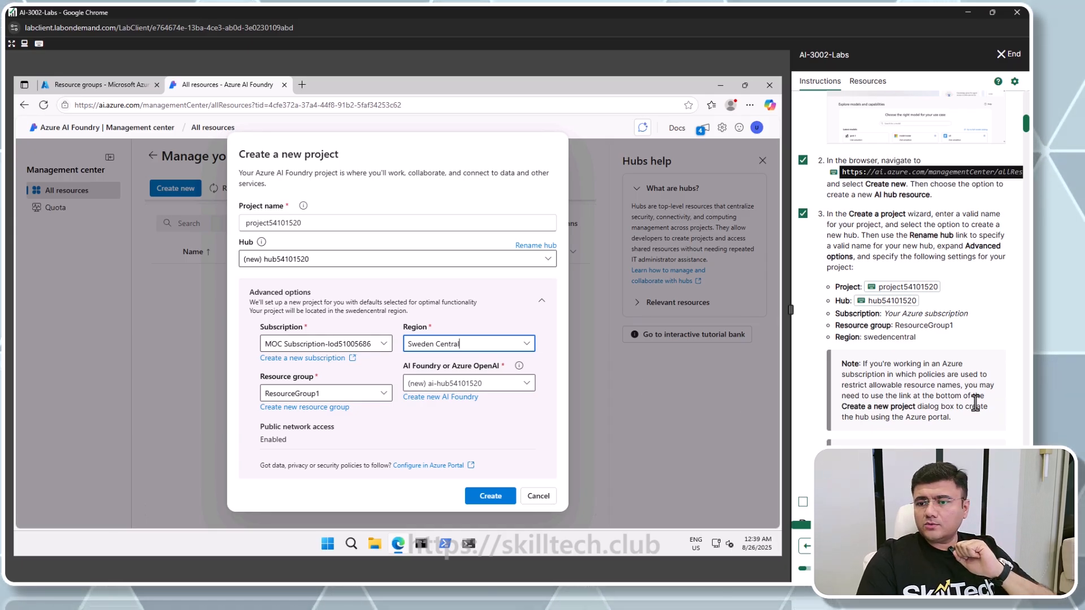
Create the project and mark the waiting task complete in the lab instructions
scroll(939, 406, "down", 3)
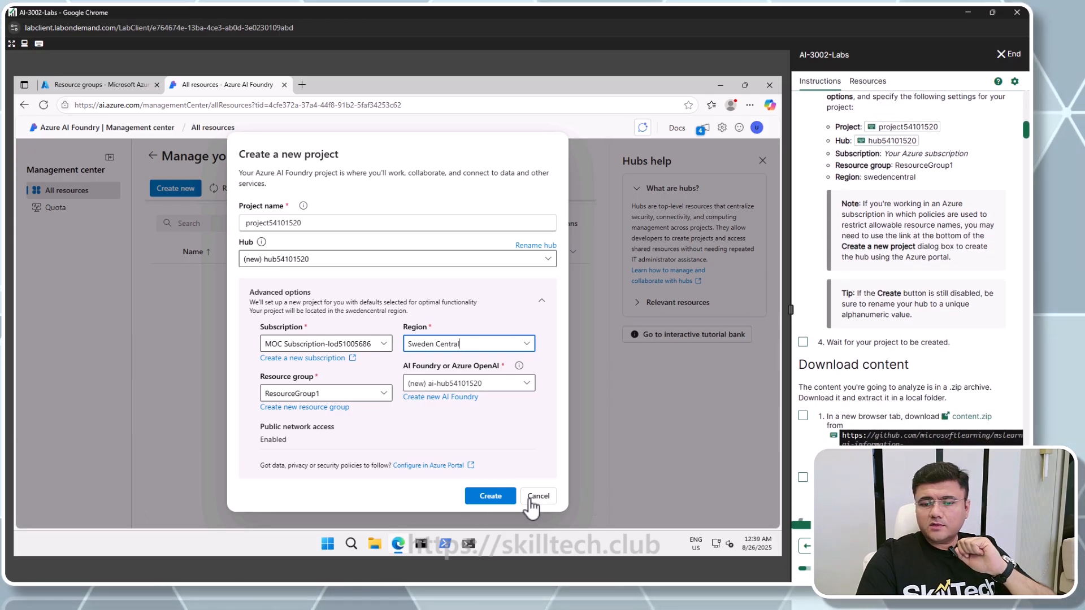
left_click(490, 499)
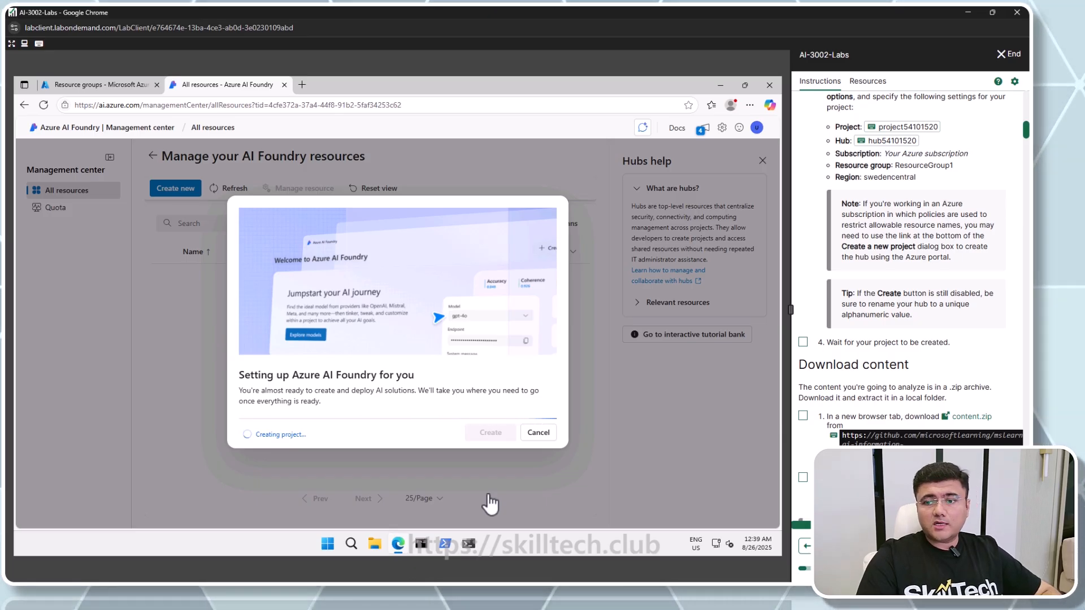
left_click(803, 342)
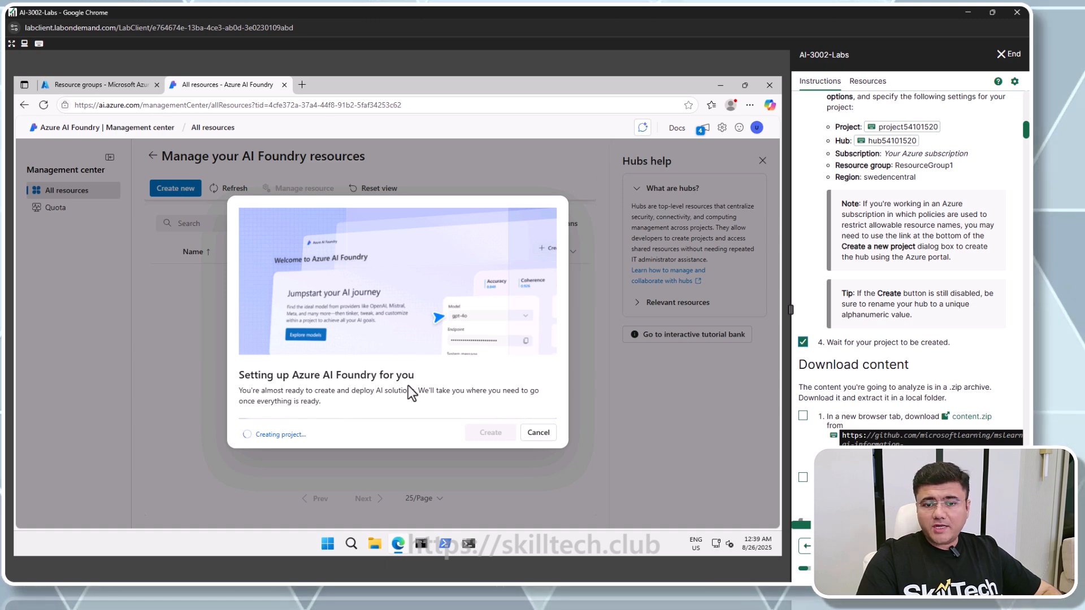
scroll(898, 365, "down", 4)
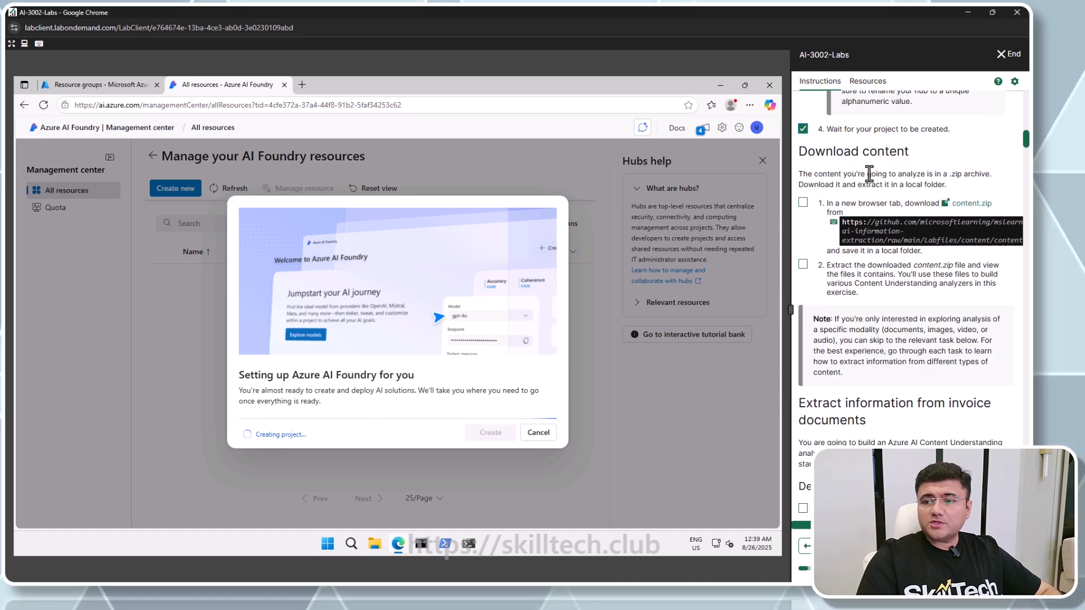
In a new browser tab, download content.zip from the GitHub URL given in the lab instructions
left_click(302, 85)
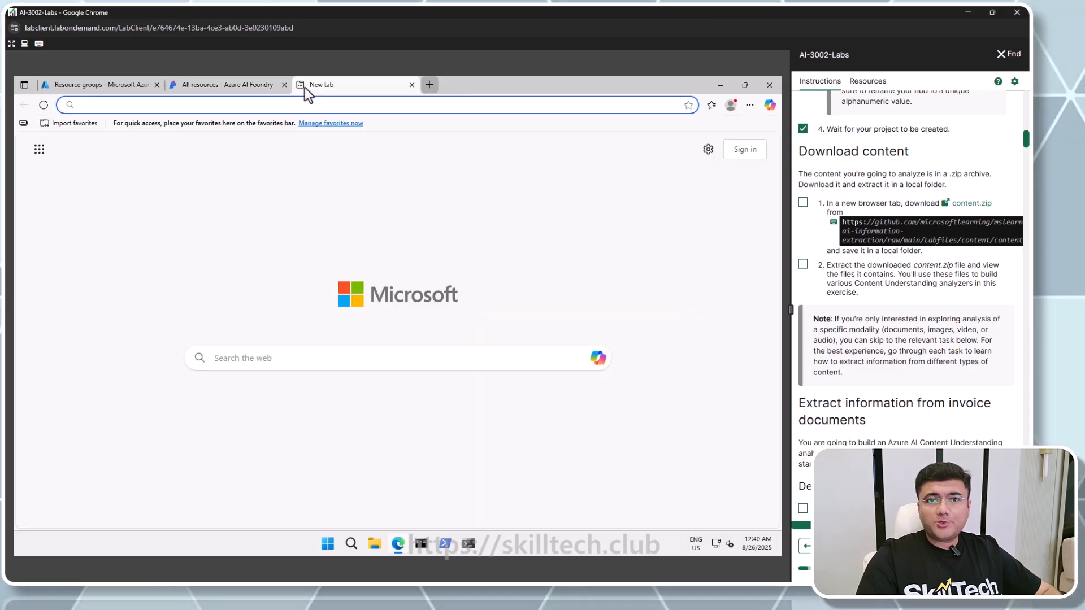
left_click(886, 224)
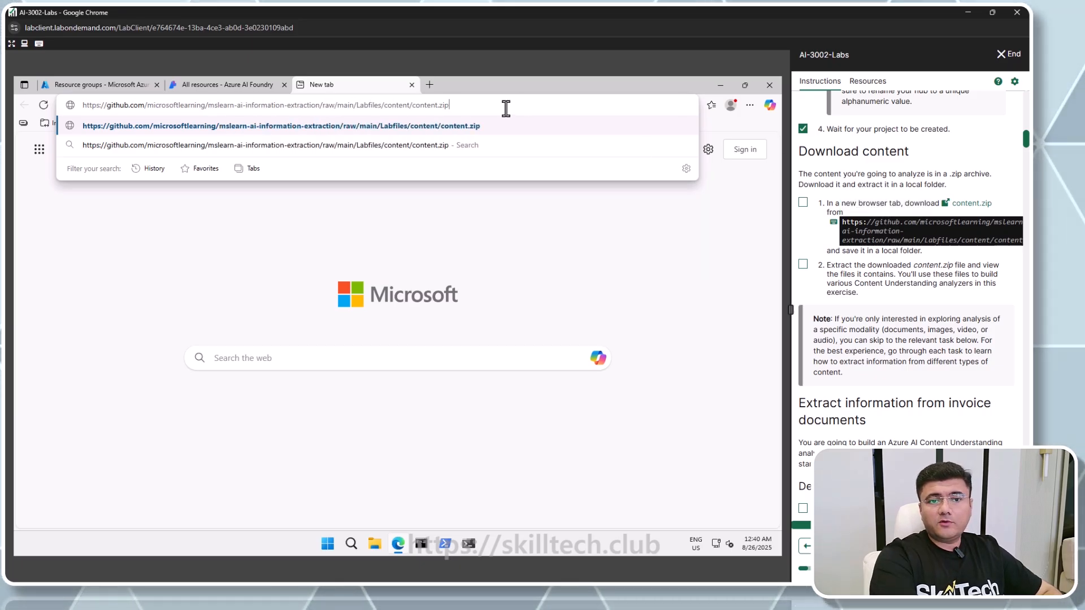
key("Return")
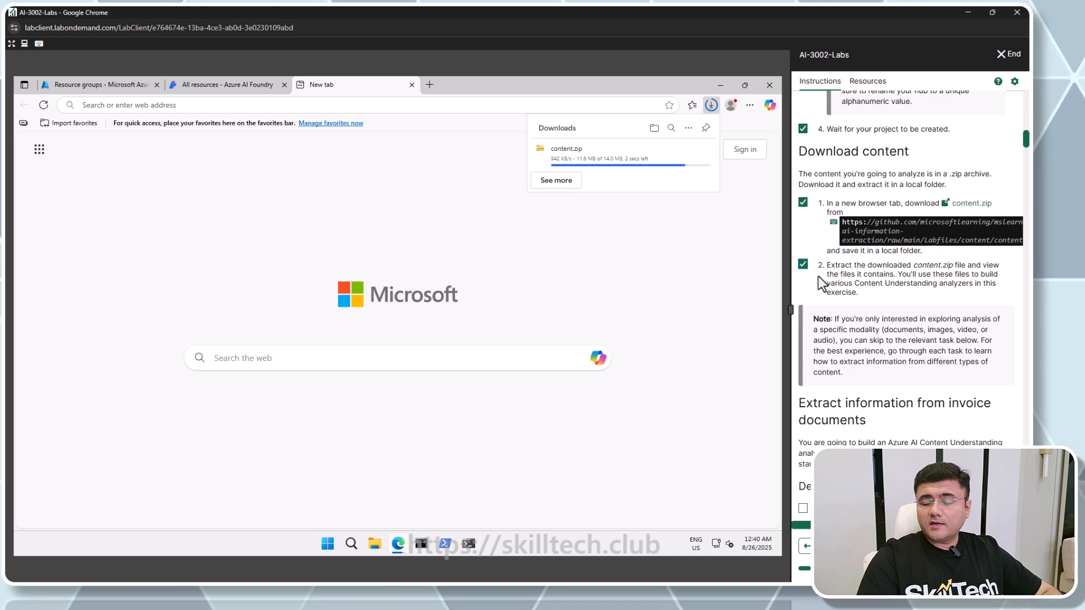
scroll(818, 276, "down", 2)
scroll(815, 279, "down", 2)
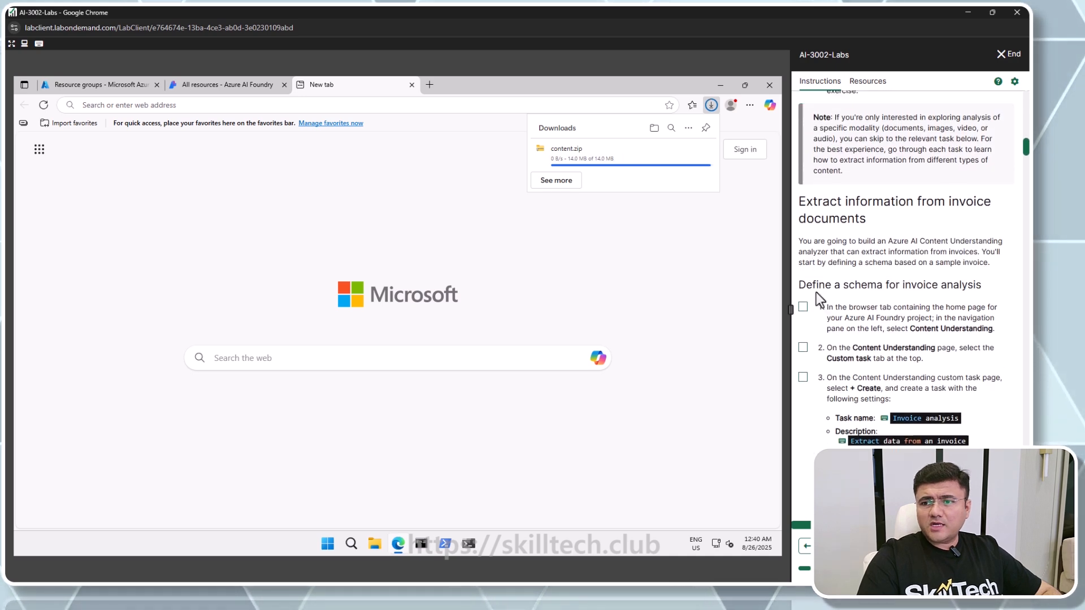
Open the downloaded content.zip in File Explorer to view its contents
scroll(818, 276, "up", 3)
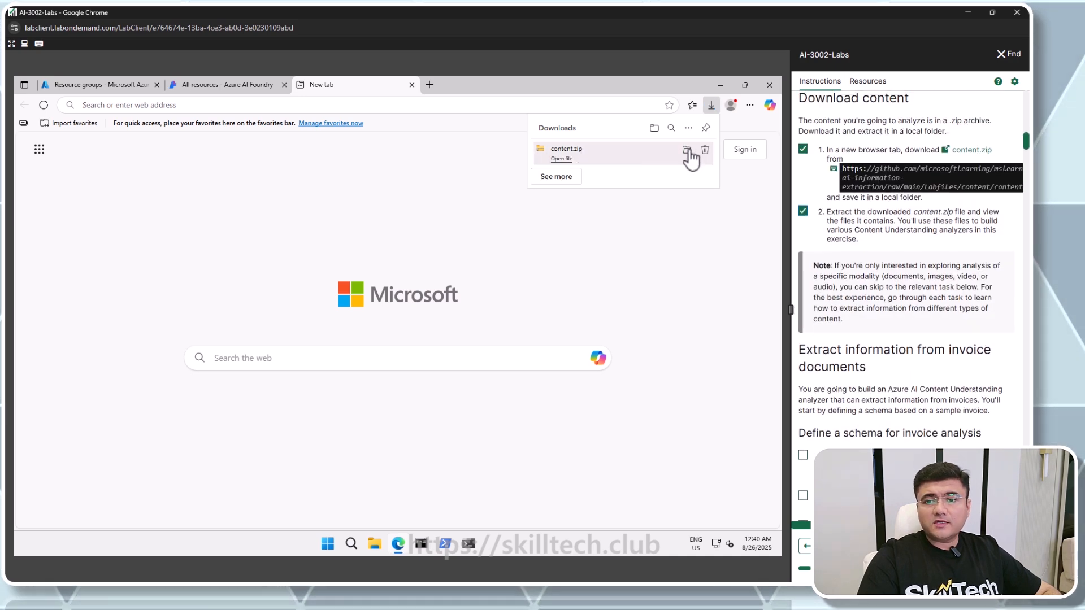
left_click(687, 150)
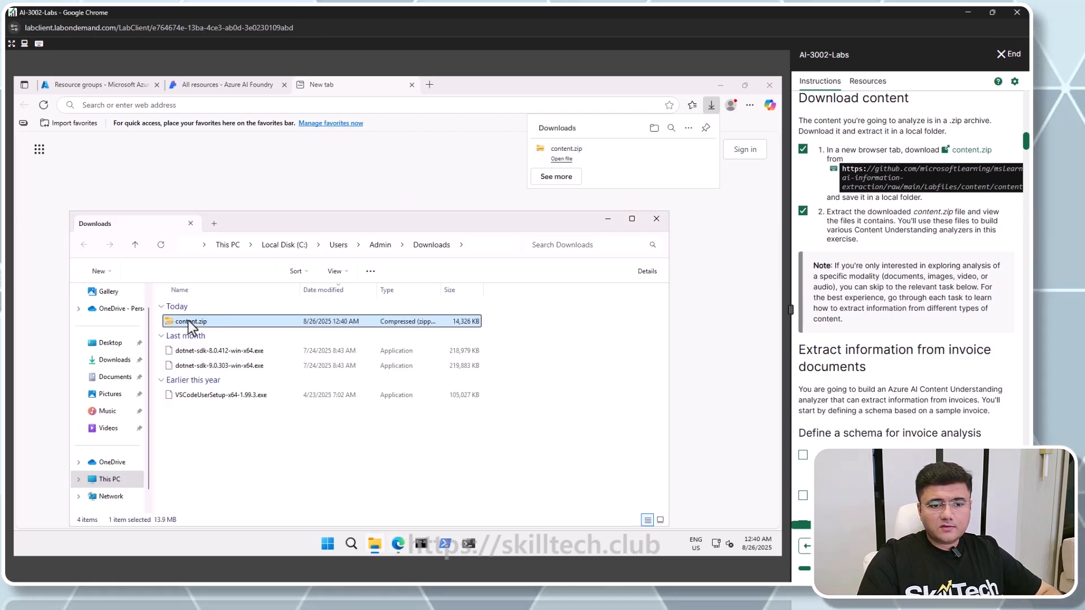
double_click(188, 321)
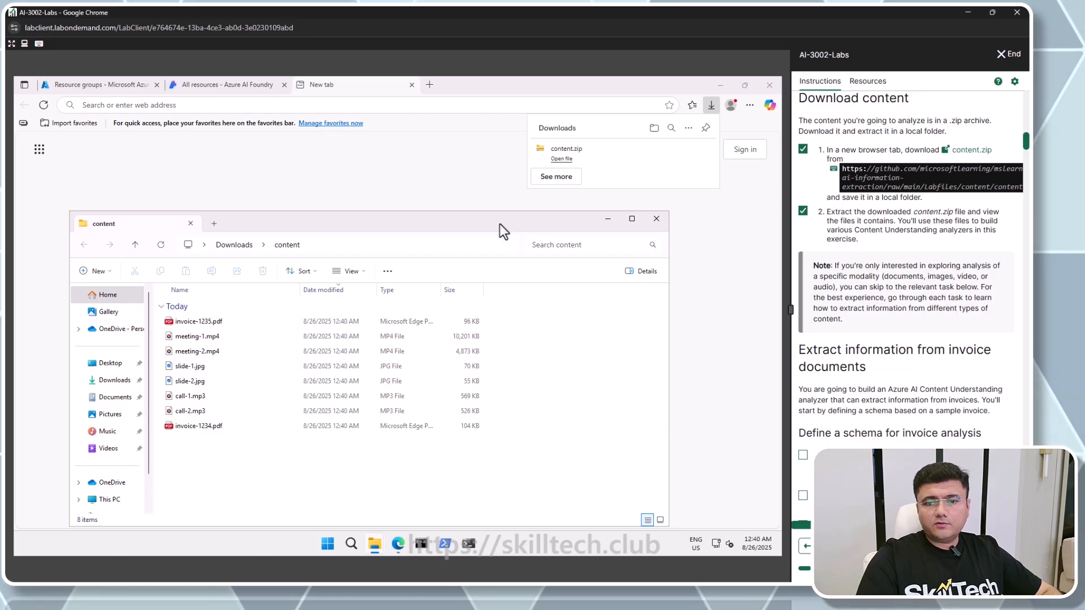
left_click_drag(499, 224, 513, 155)
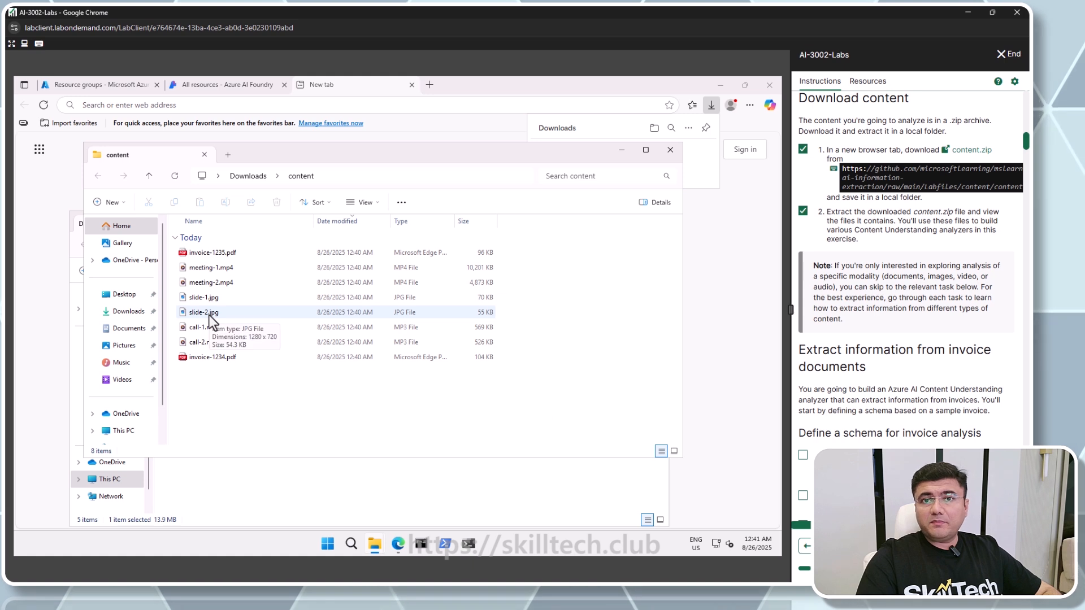
Preview the slide images from the content folder in the photo viewer and close it
left_click(208, 297)
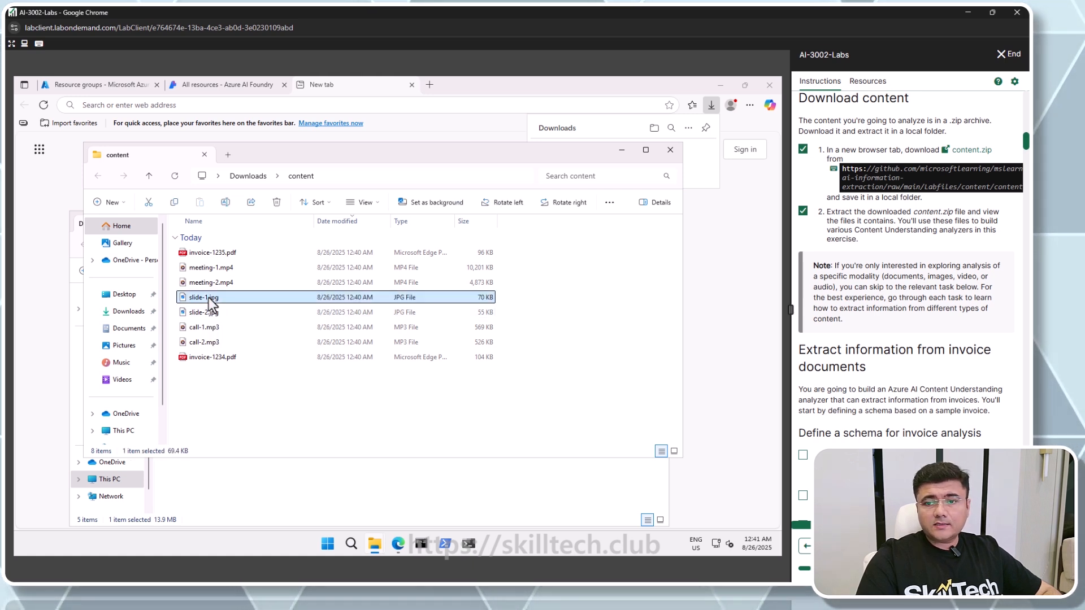
double_click(208, 298)
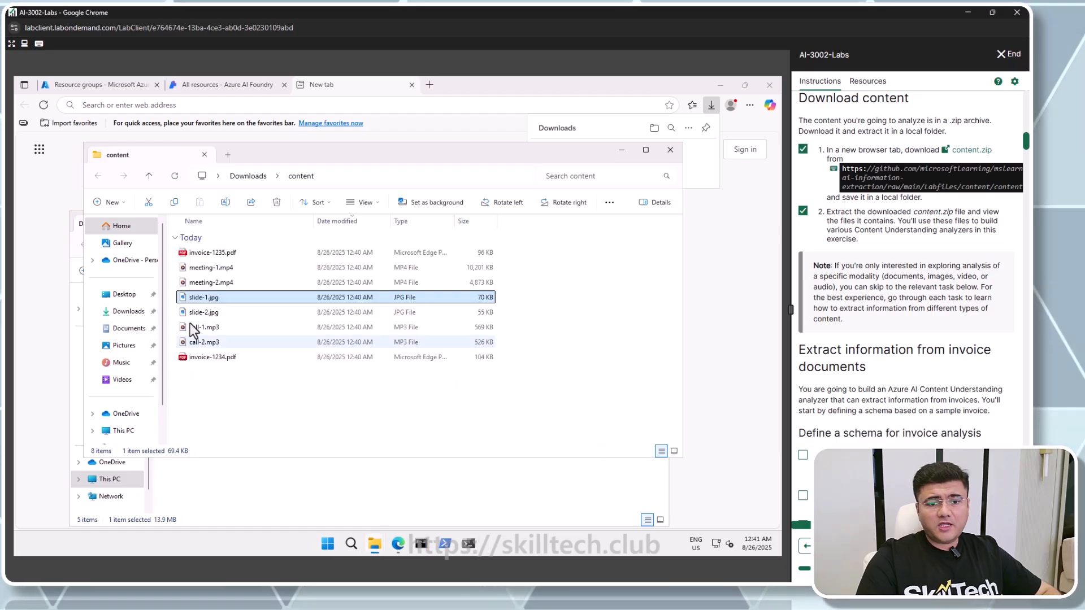
double_click(189, 314)
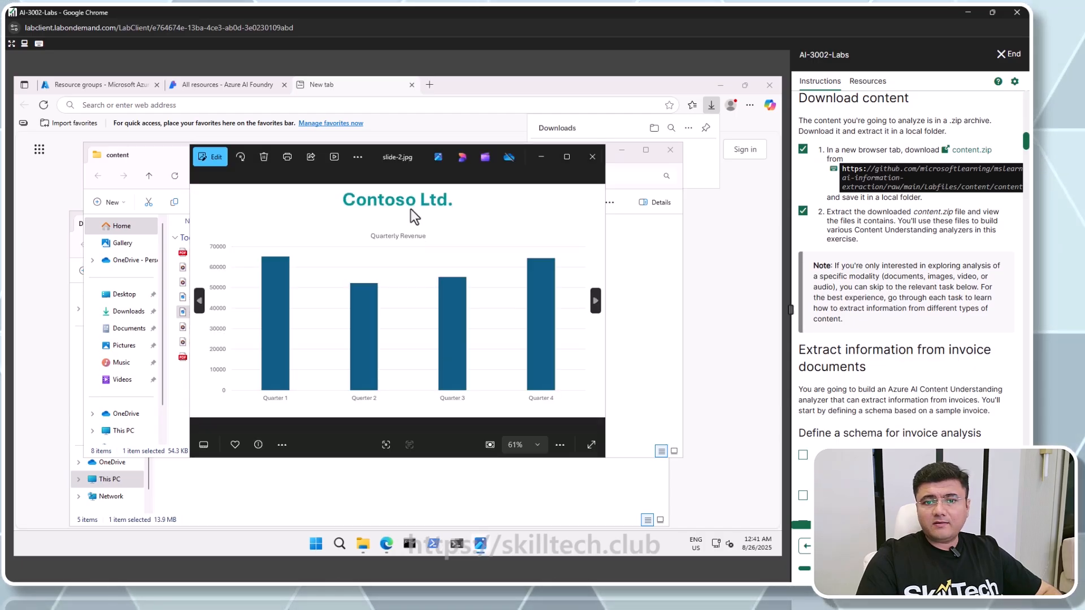
left_click(595, 157)
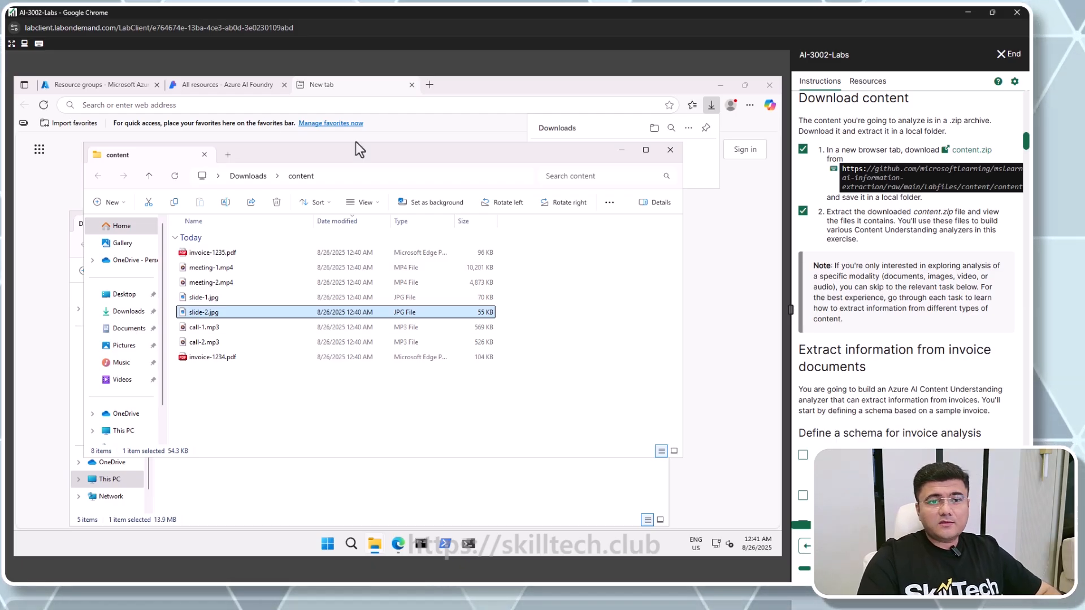
Return to the Azure AI Foundry tab and wait for the project overview to open
left_click(209, 87)
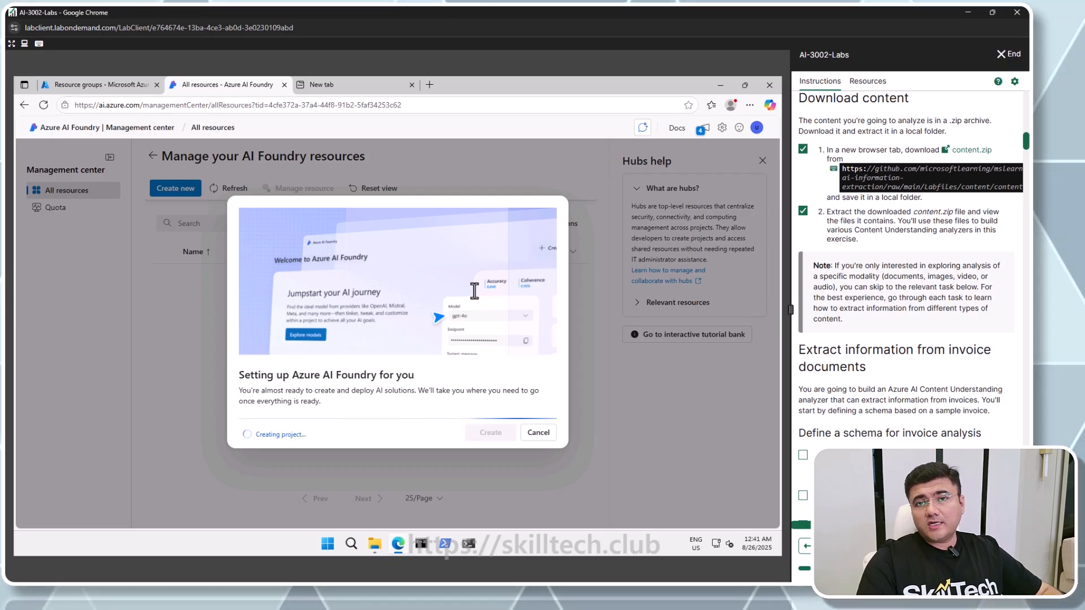
scroll(911, 301, "down", 2)
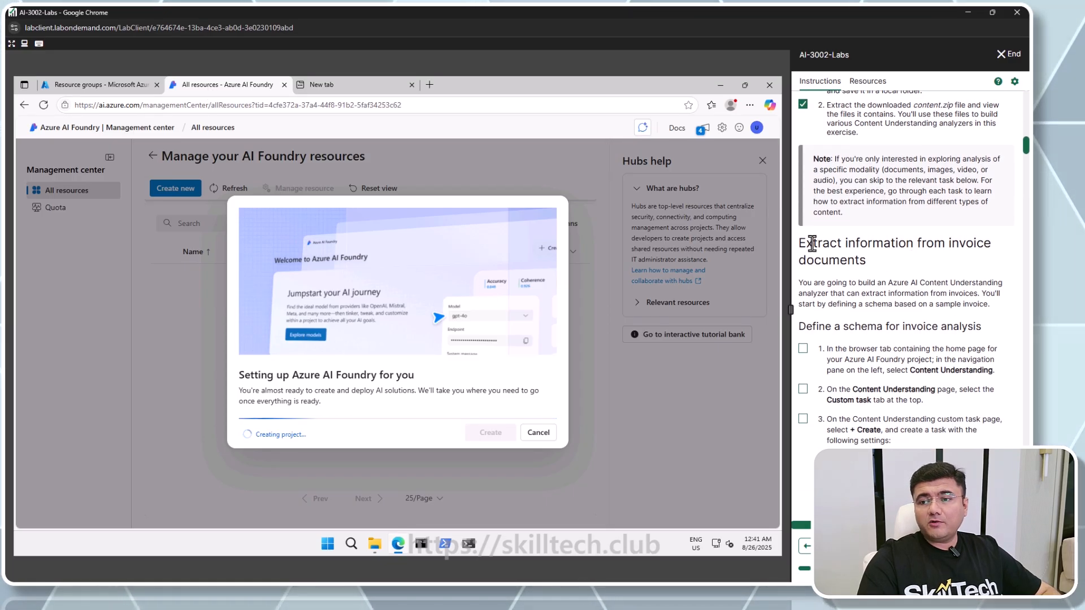
left_click_drag(813, 244, 973, 255)
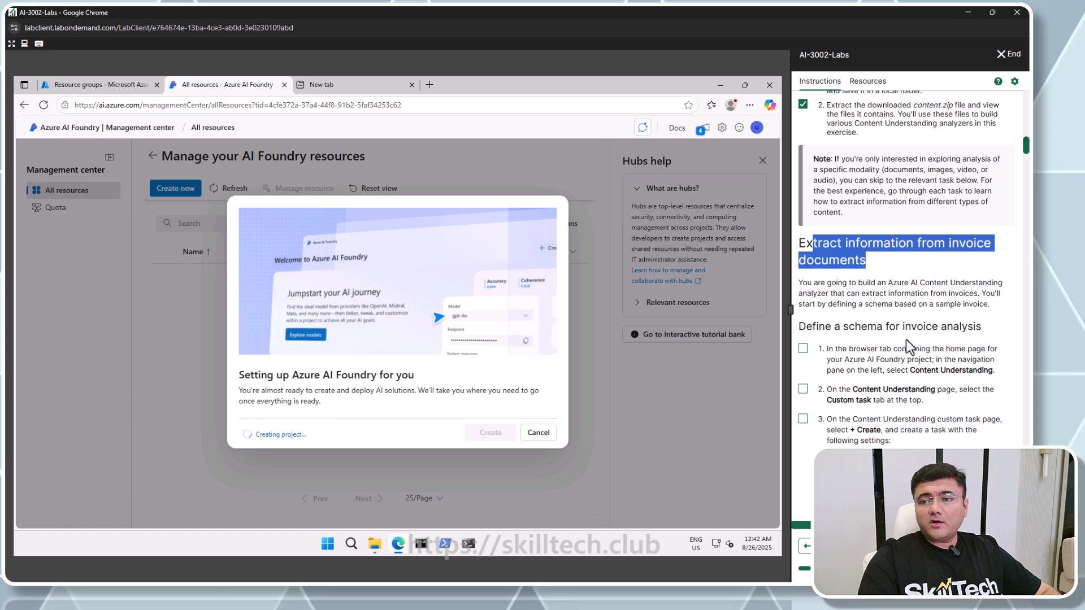
left_click(870, 294)
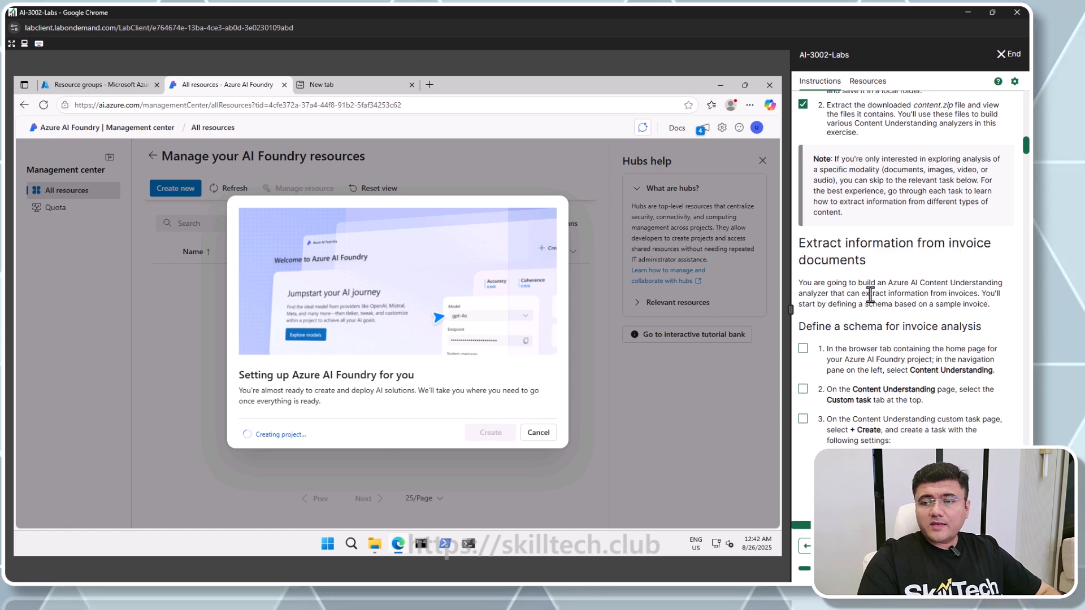
left_click(343, 89)
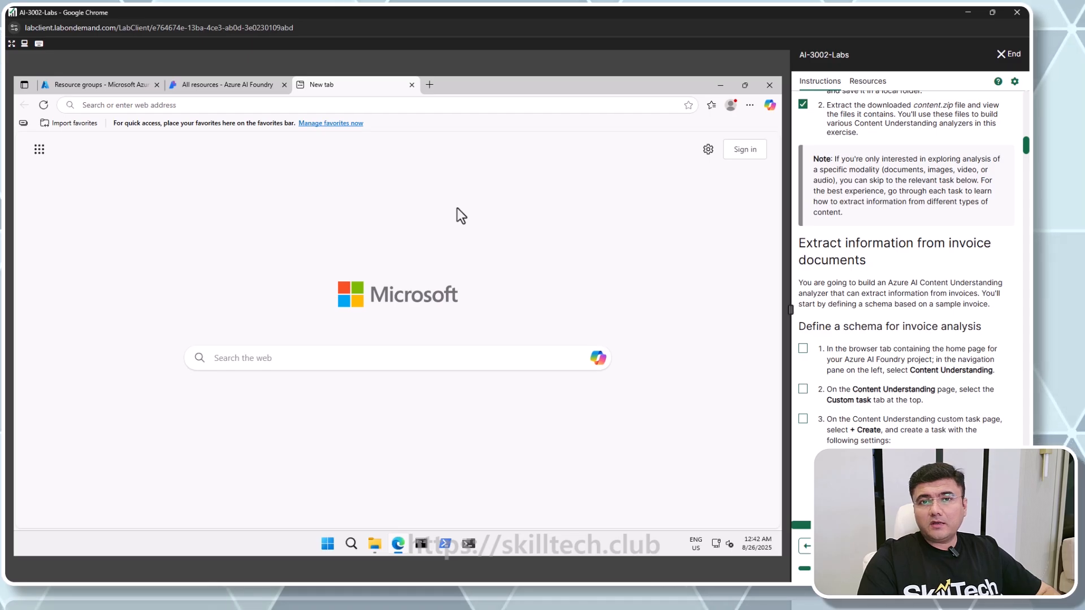
left_click(221, 86)
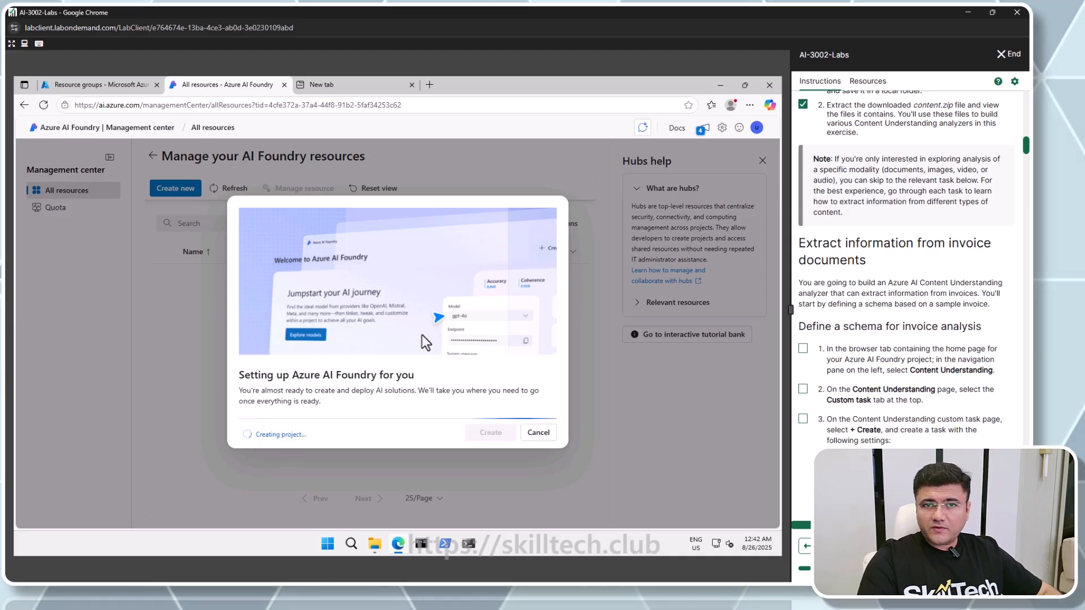
scroll(1027, 326, "down", 2)
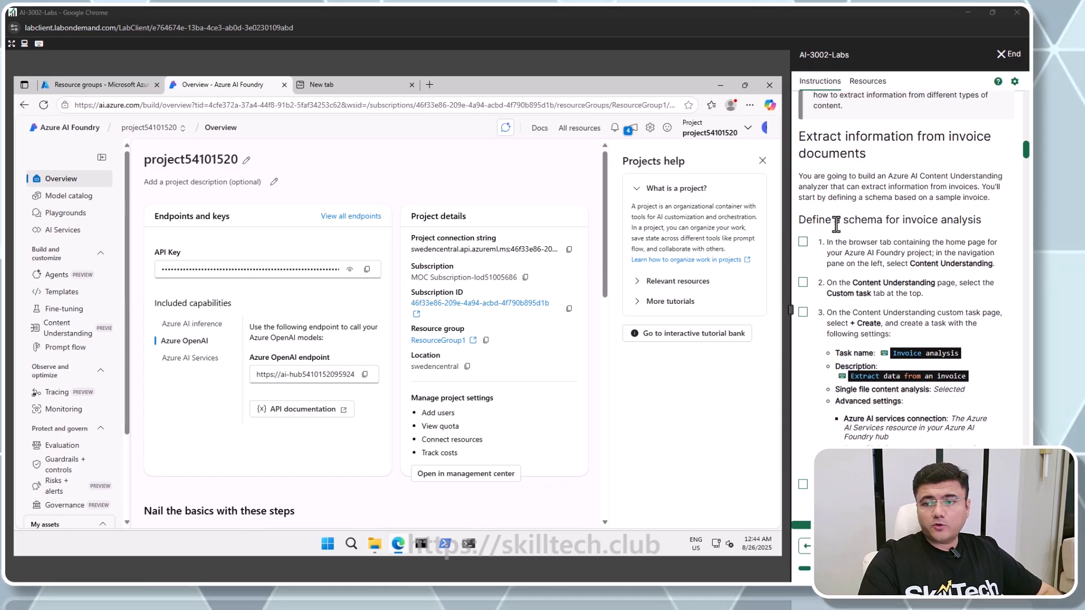
scroll(835, 224, "down", 1)
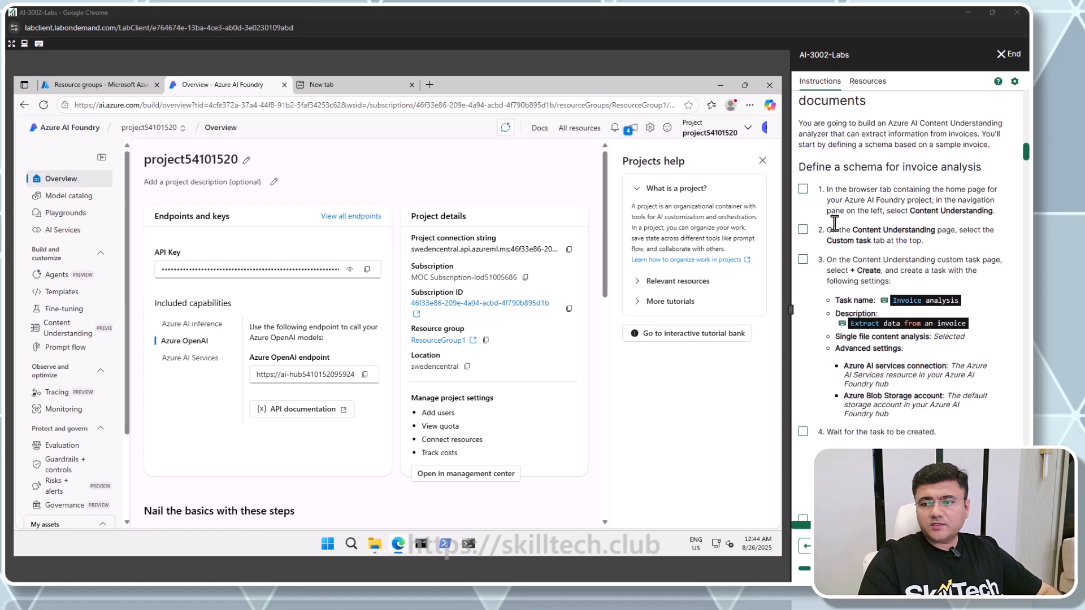
left_click_drag(909, 210, 999, 218)
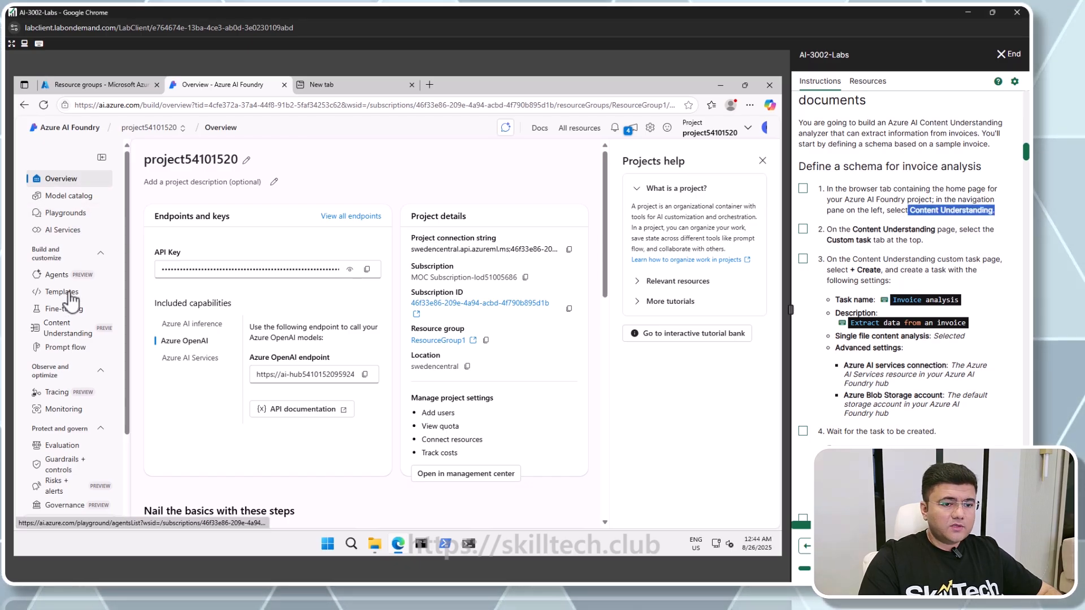
Open Content Understanding in the project and switch to its Custom task page
left_click(63, 327)
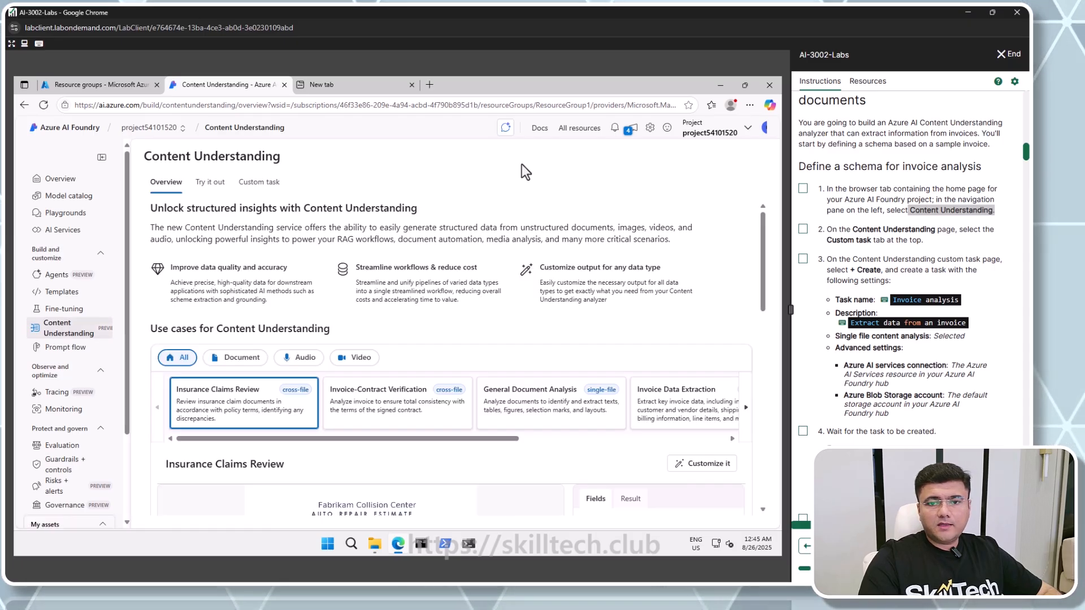
key("ctrl+minus")
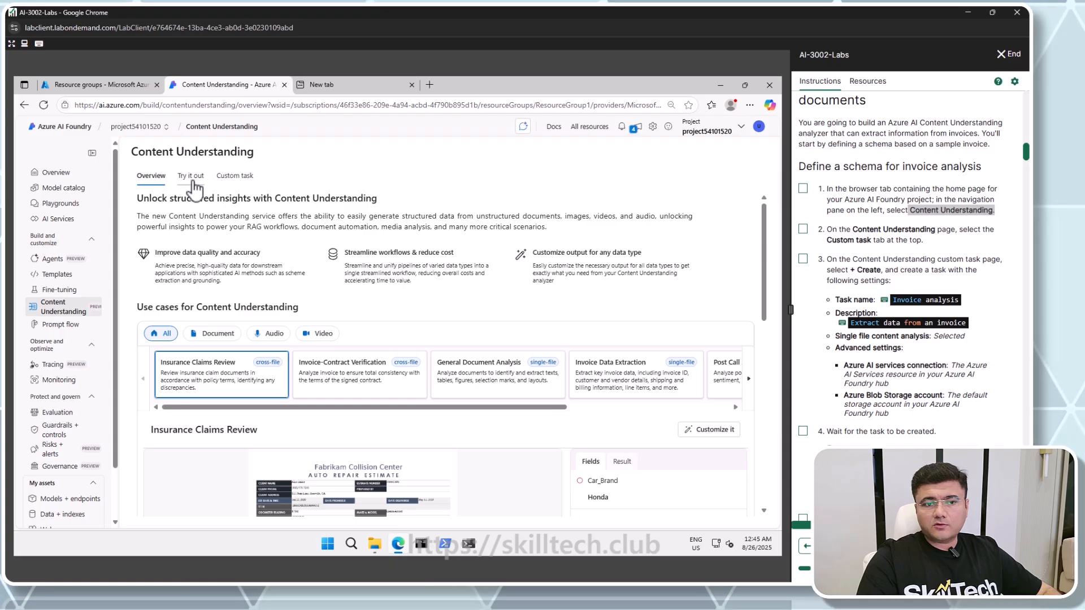
left_click(235, 182)
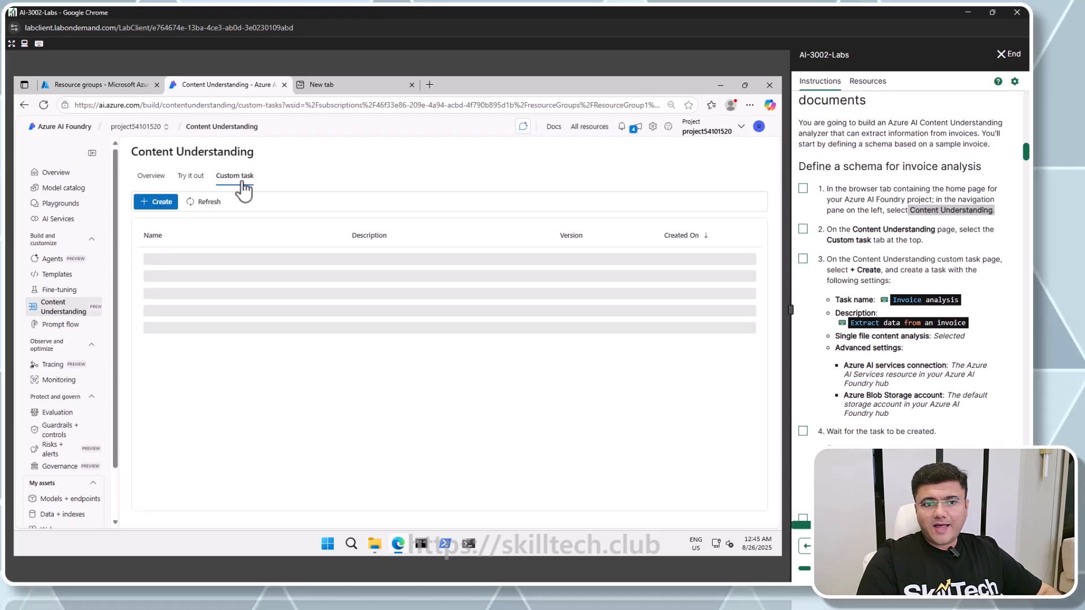
Start a new task named Invoice analysis with the description Extract data from an invoice
left_click(159, 202)
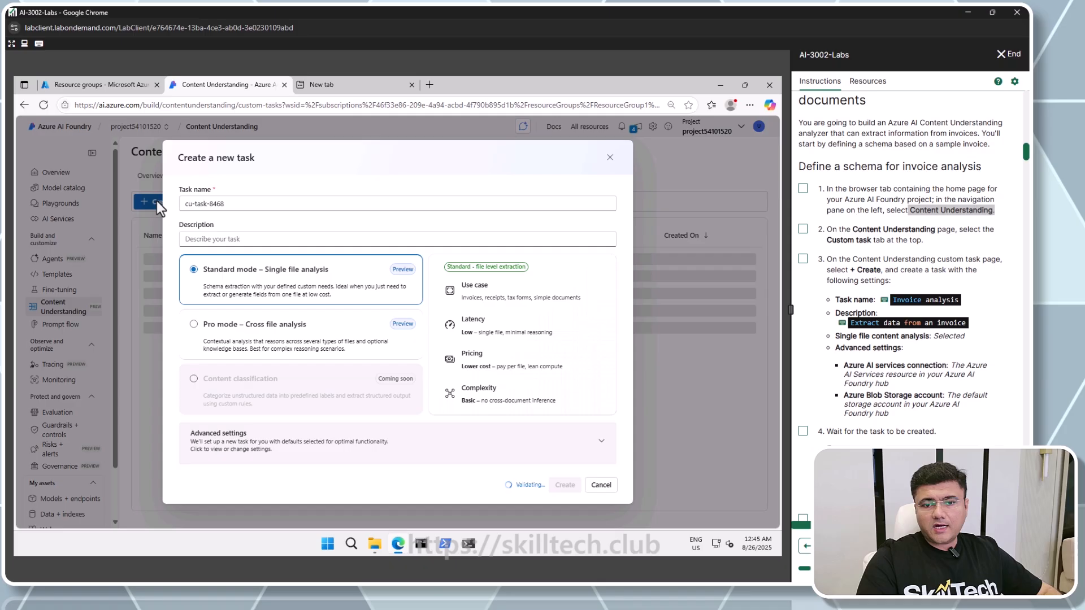
triple_click(262, 203)
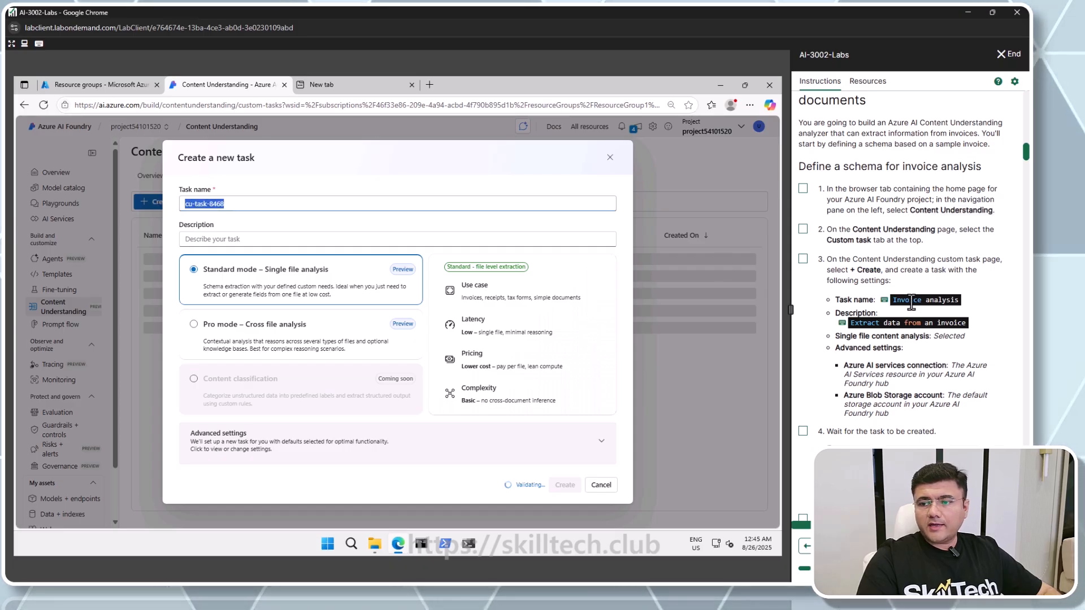
left_click(232, 238)
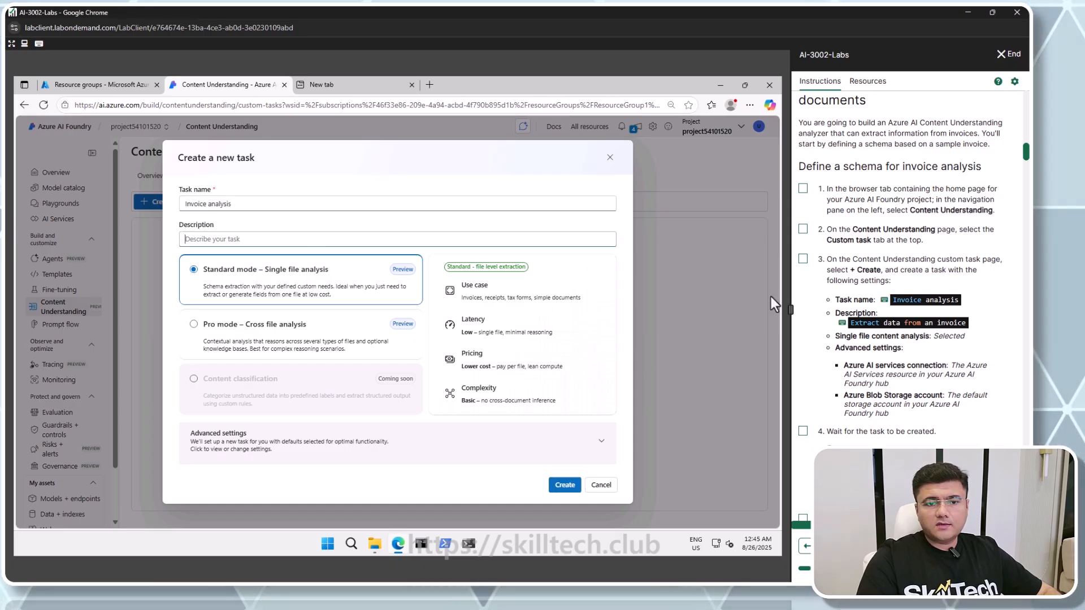
left_click(873, 323)
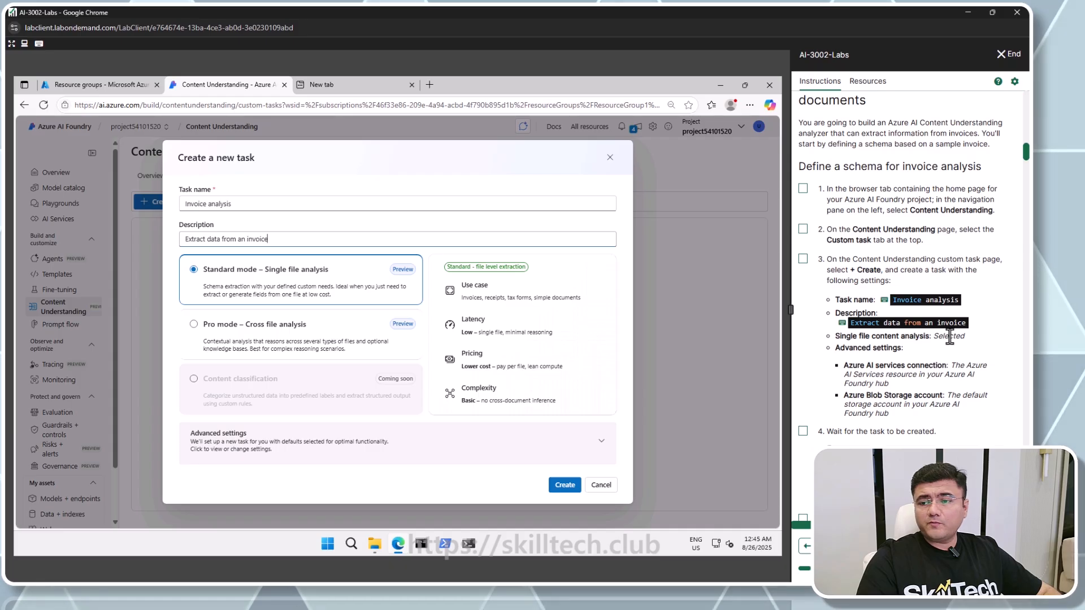
Mark the first three lab instruction steps as complete
left_click(803, 189)
left_click(802, 229)
left_click(803, 259)
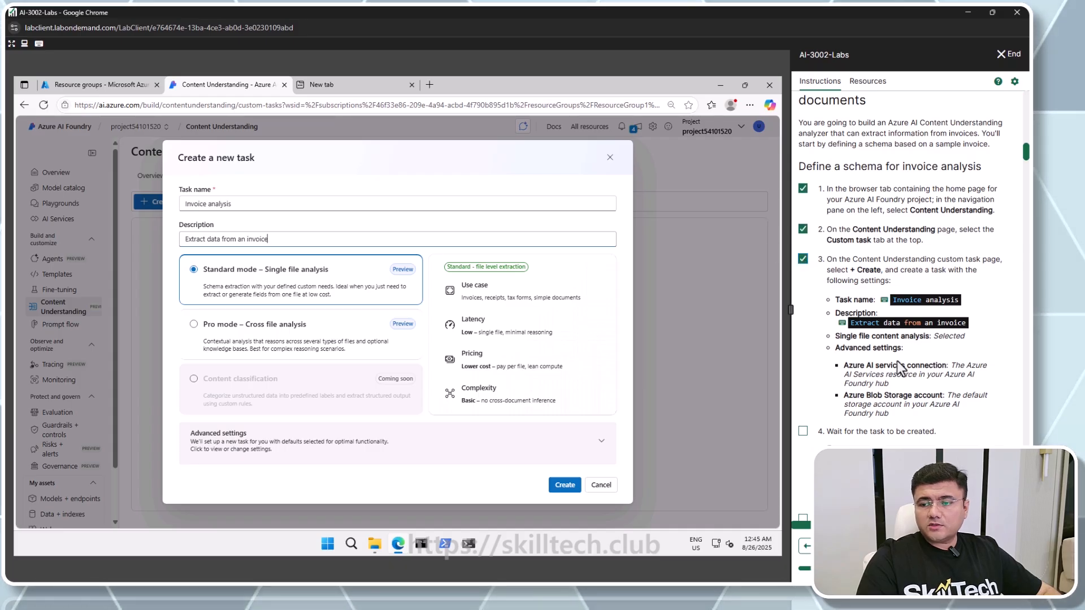
scroll(890, 333, "down", 1)
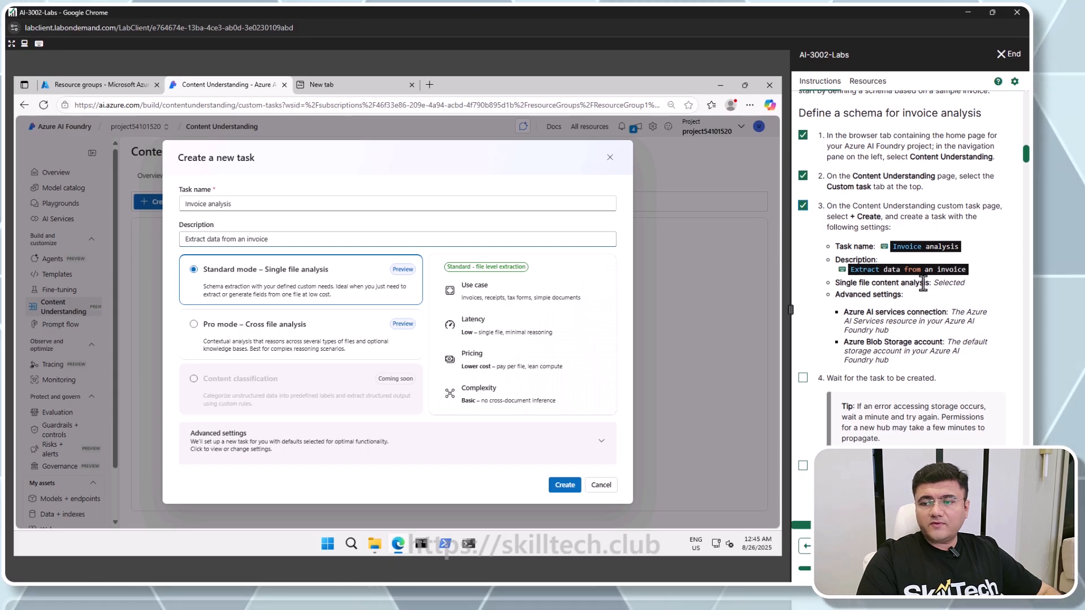
Expand the advanced settings and create the task with the default AI services connection and storage account
left_click(501, 443)
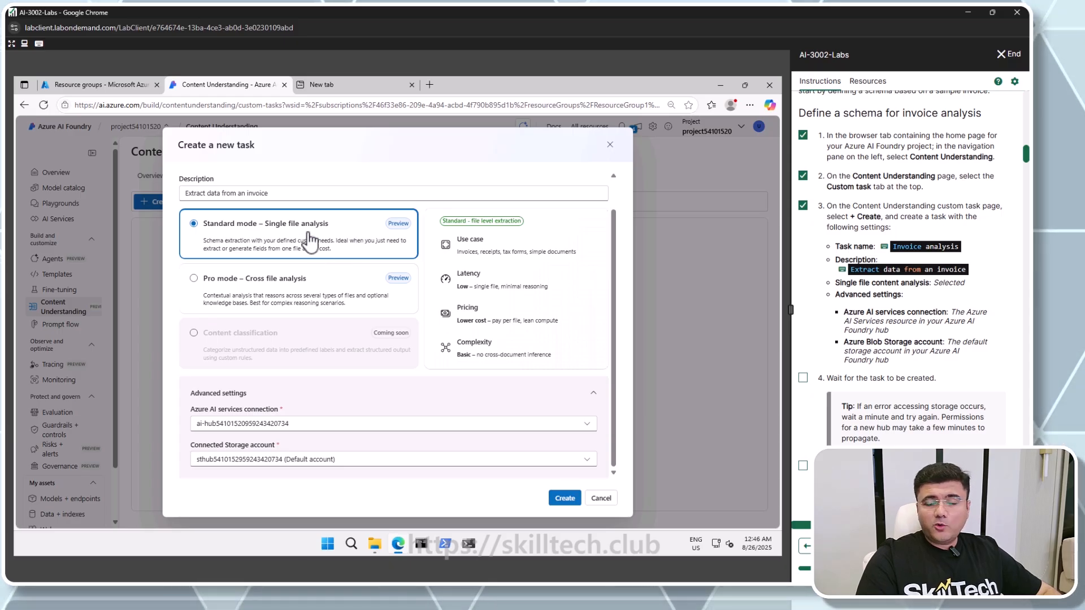
left_click(571, 502)
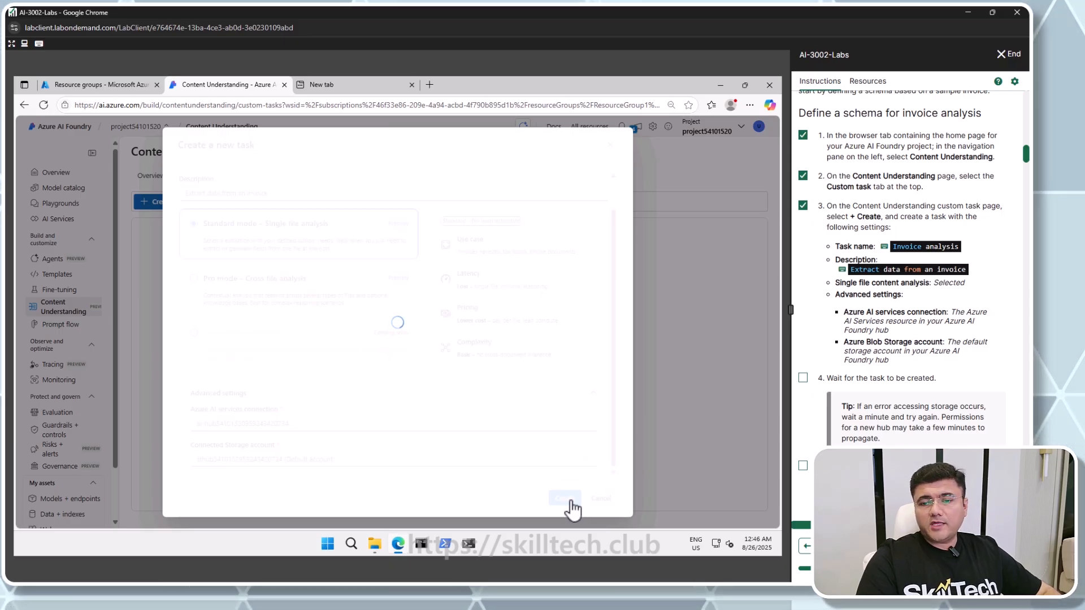
Mark instruction steps 4 and 5 as complete and read the schema definition instructions
left_click(803, 378)
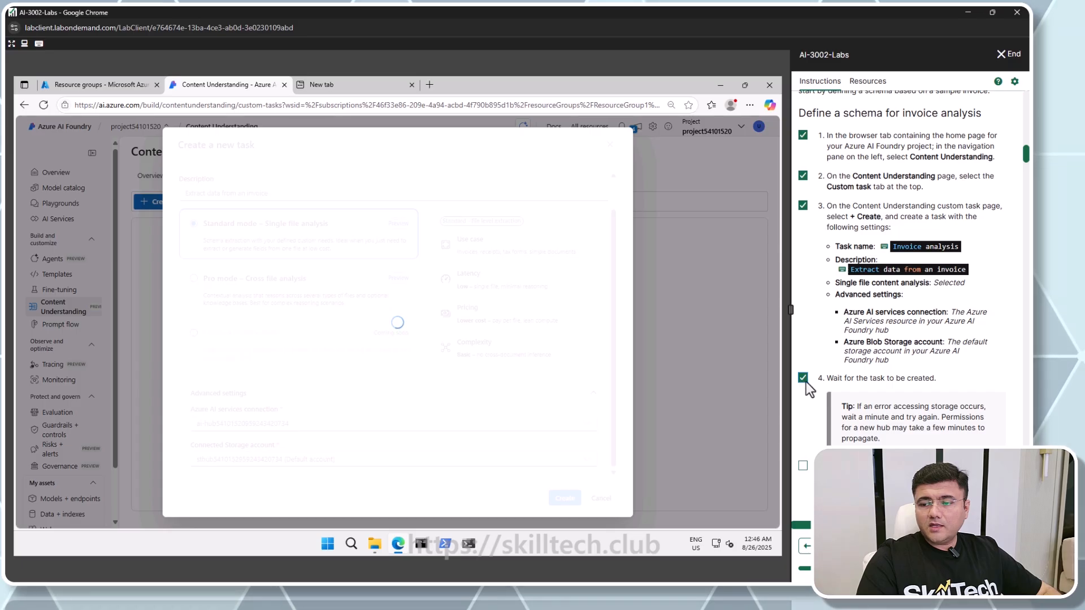
scroll(807, 388, "down", 2)
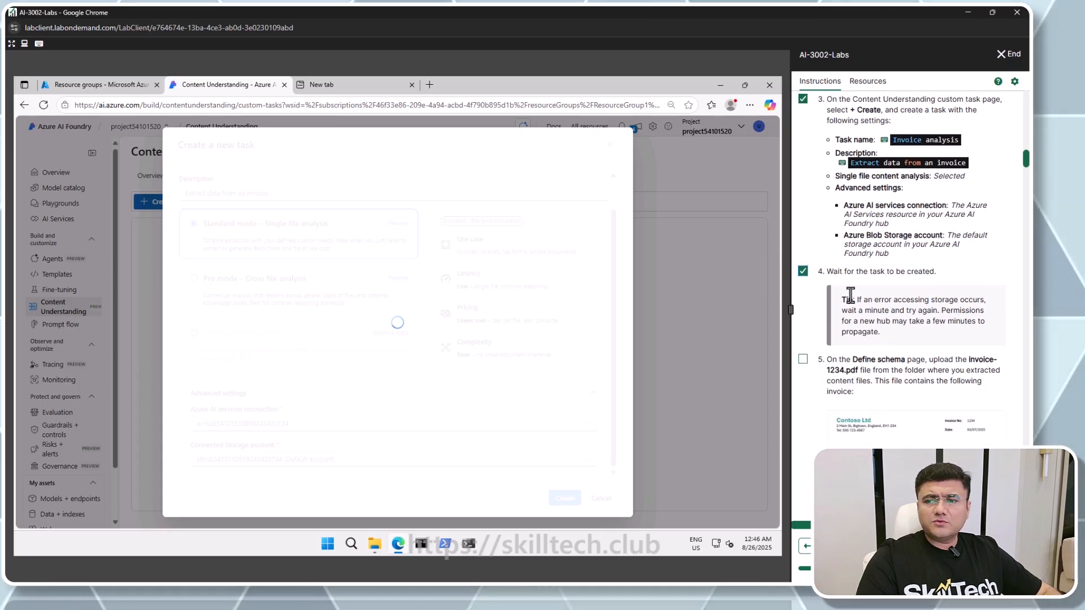
scroll(867, 294, "down", 3)
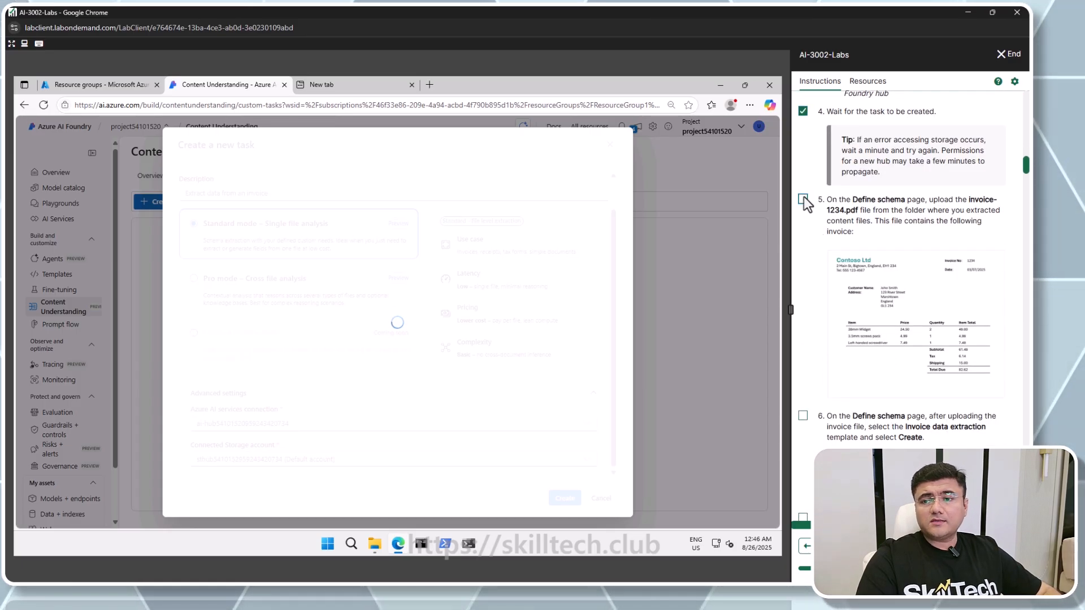
left_click(802, 199)
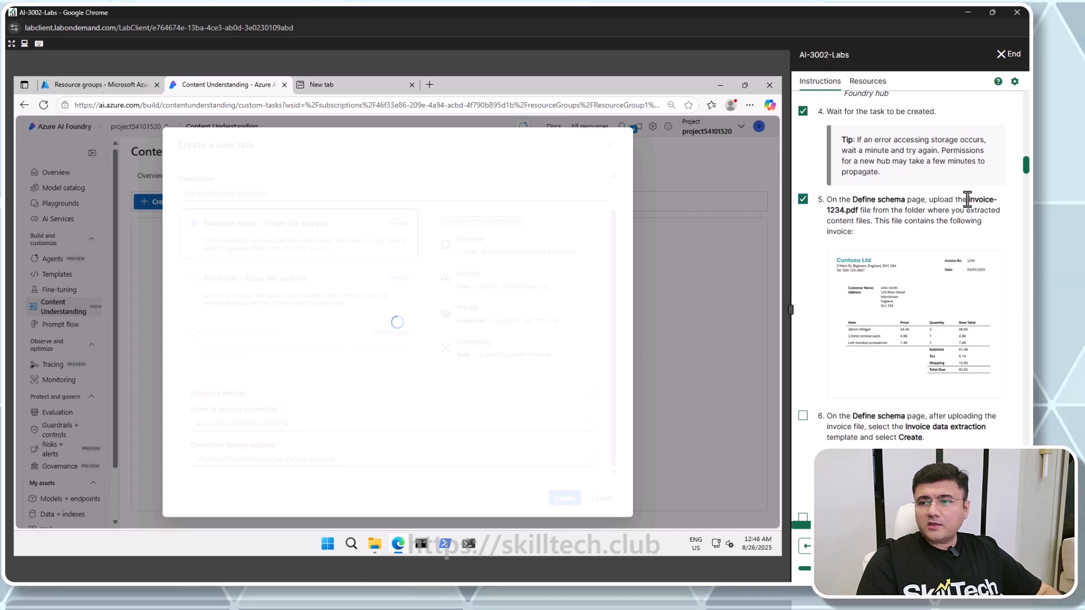
left_click_drag(967, 200, 862, 222)
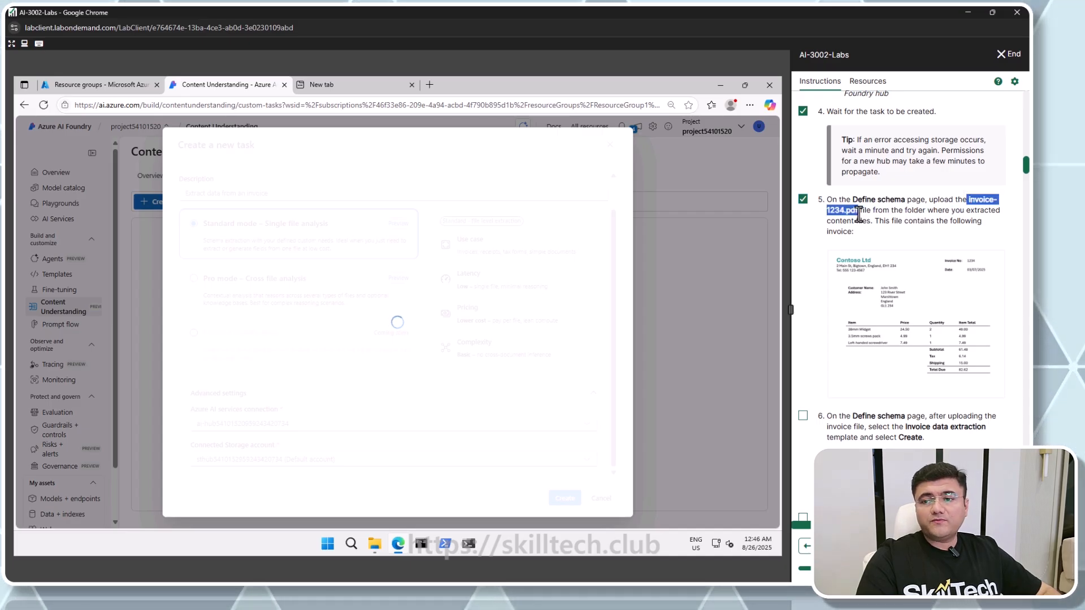
left_click(883, 212)
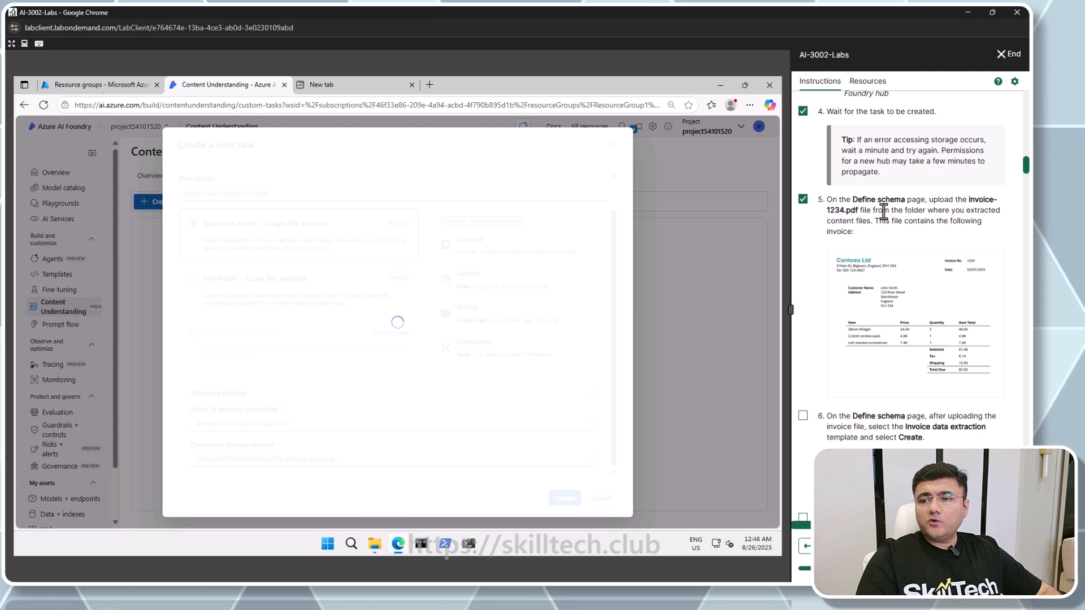
scroll(924, 238, "down", 1)
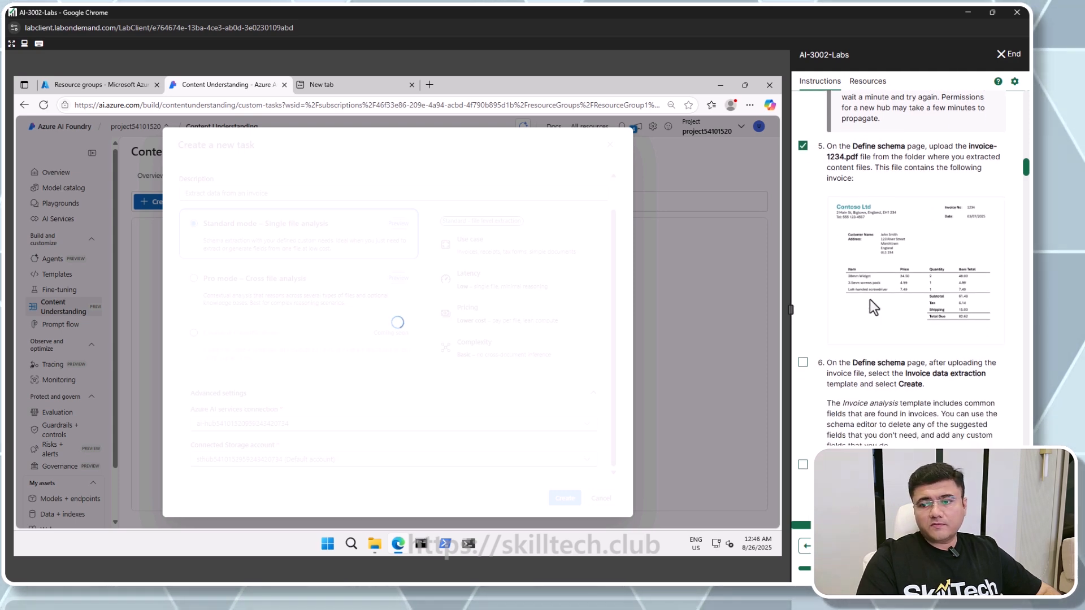
scroll(869, 299, "down", 2)
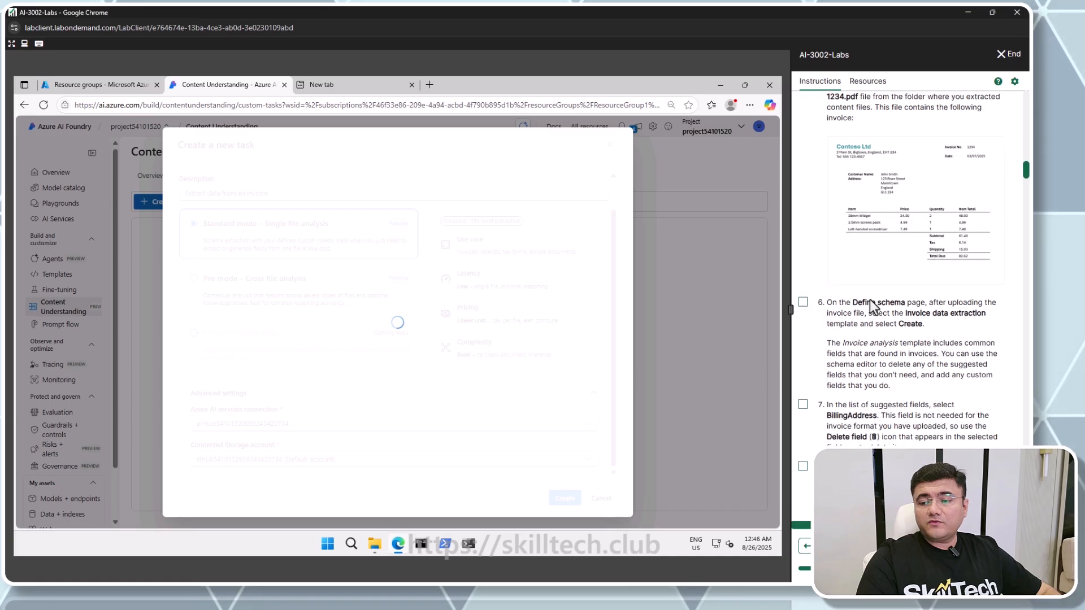
scroll(873, 307, "up", 1)
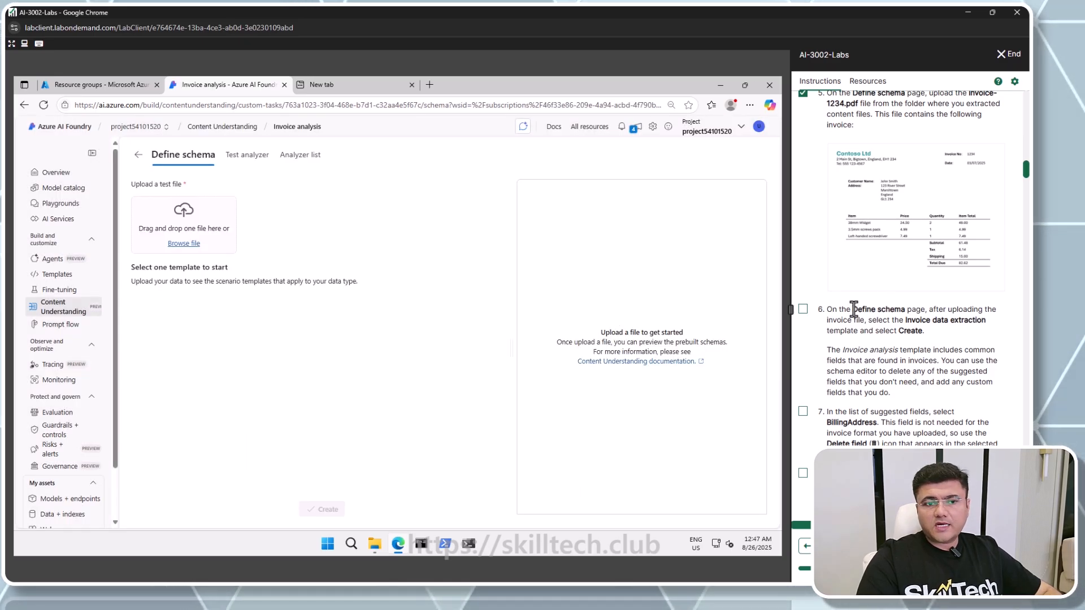
Upload invoice-1234.pdf from the downloaded content folder as the test file
left_click(187, 244)
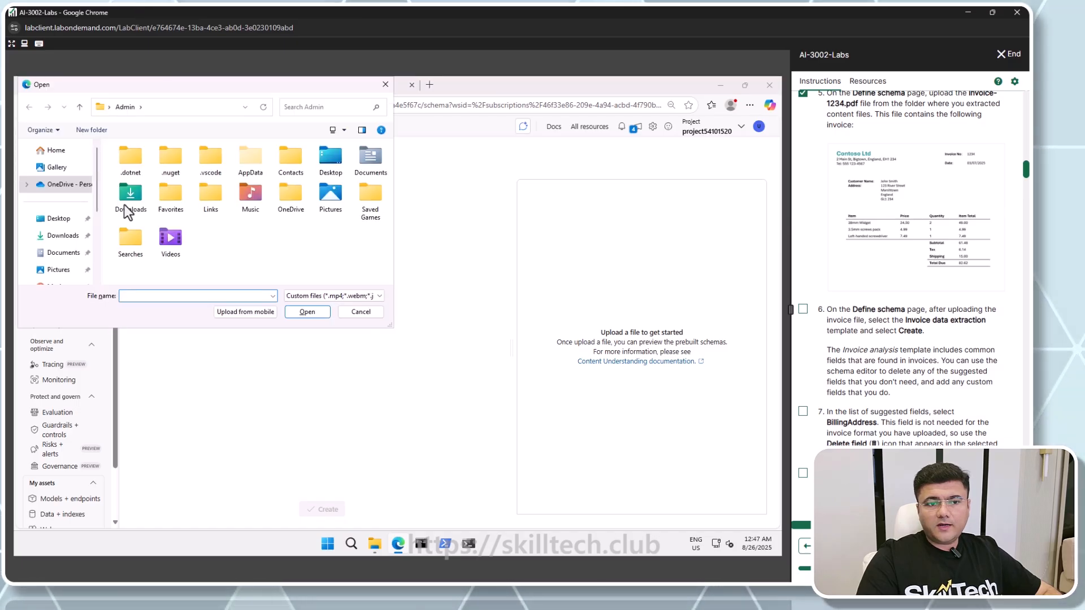
left_click(56, 236)
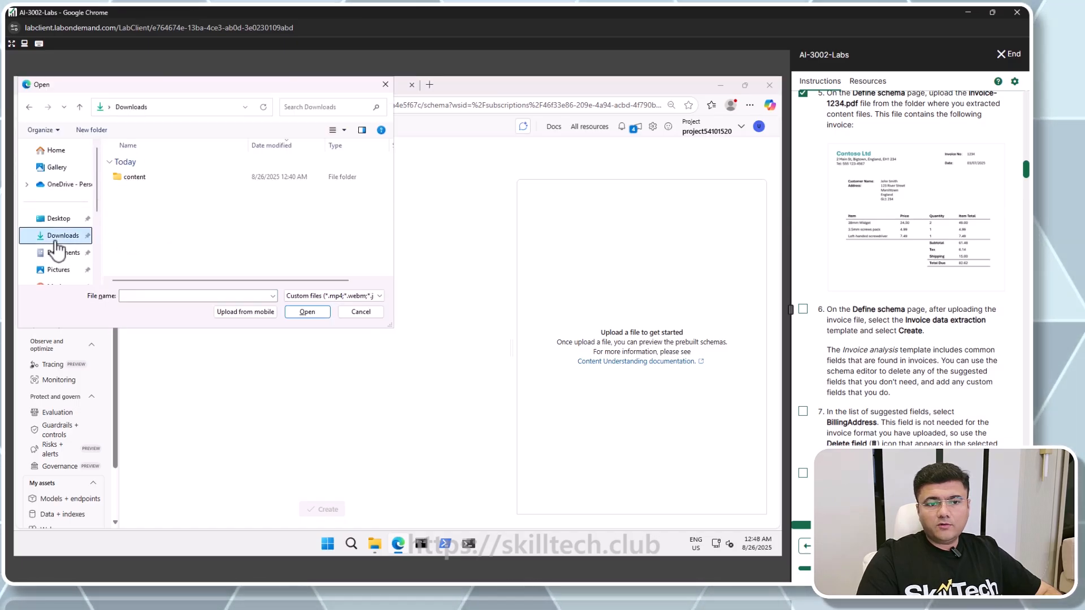
double_click(136, 176)
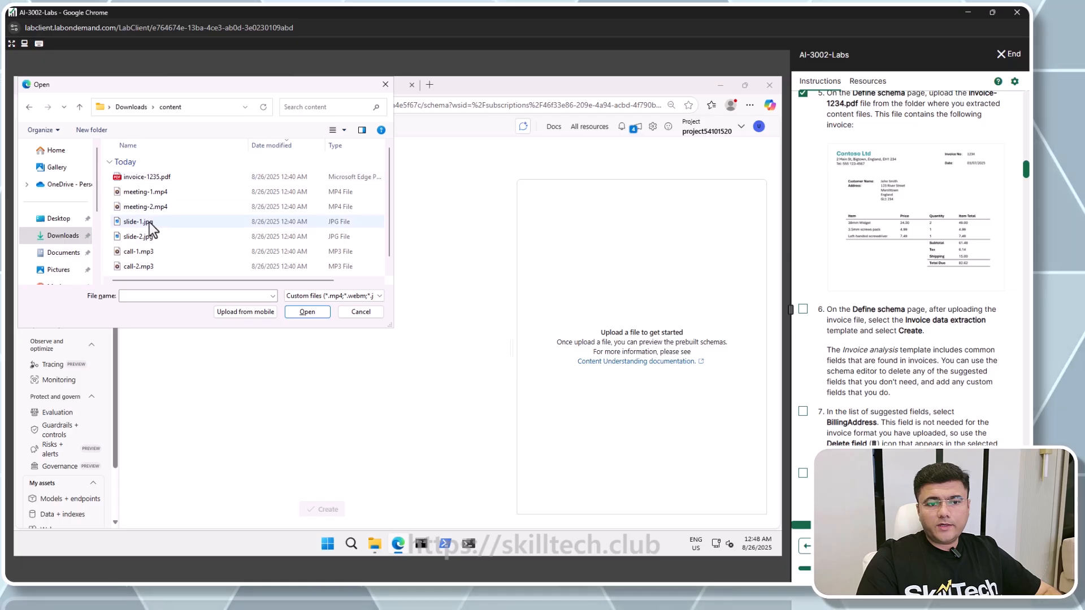
scroll(147, 276, "down", 1)
double_click(143, 270)
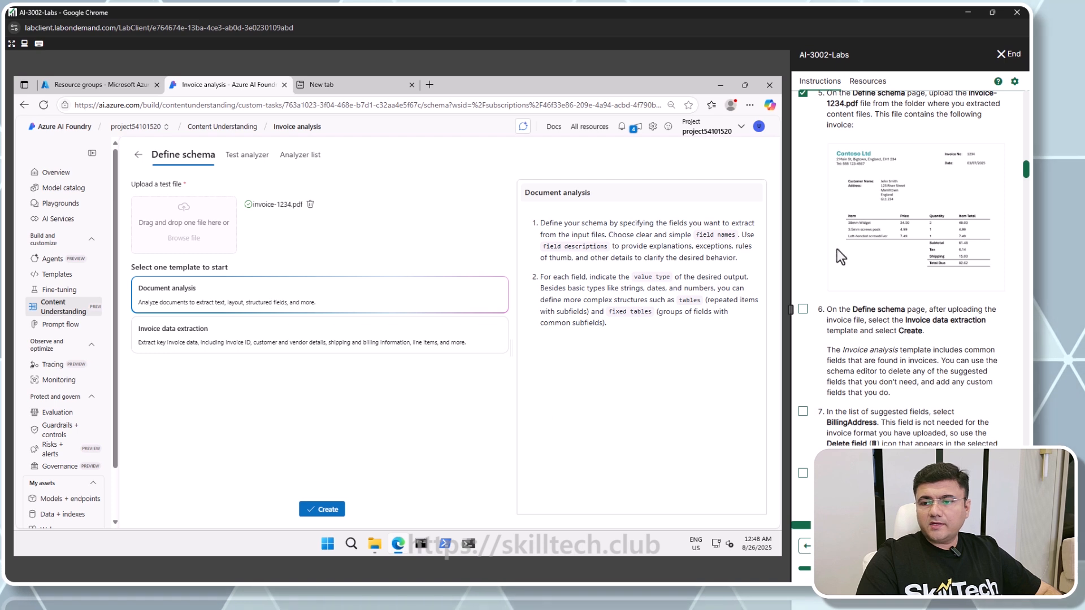
Select the Invoice data extraction template and create the schema from it
scroll(868, 158, "up", 2)
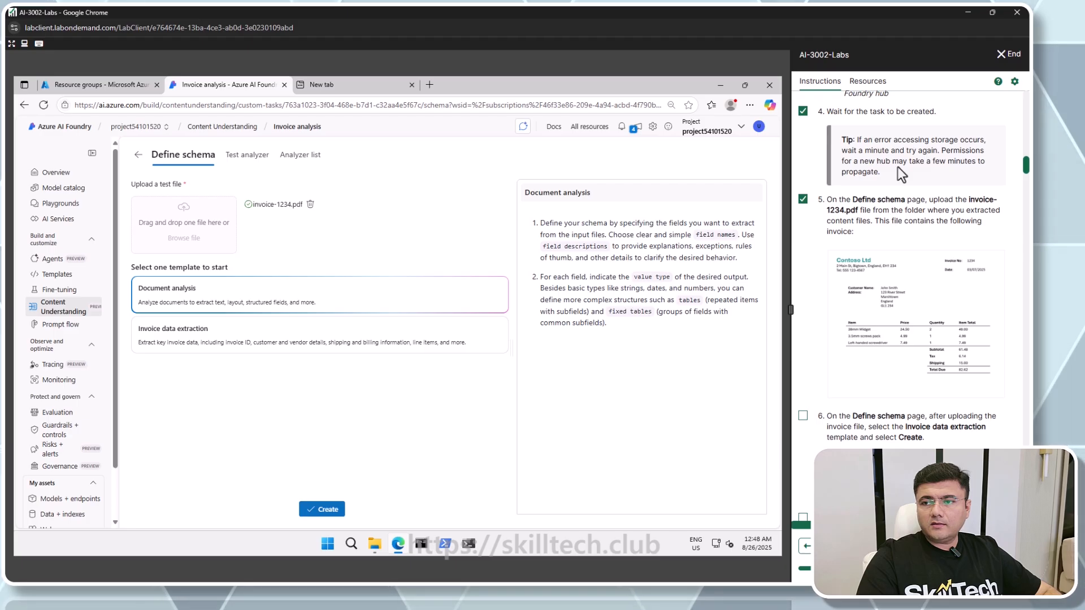
left_click_drag(864, 139, 973, 140)
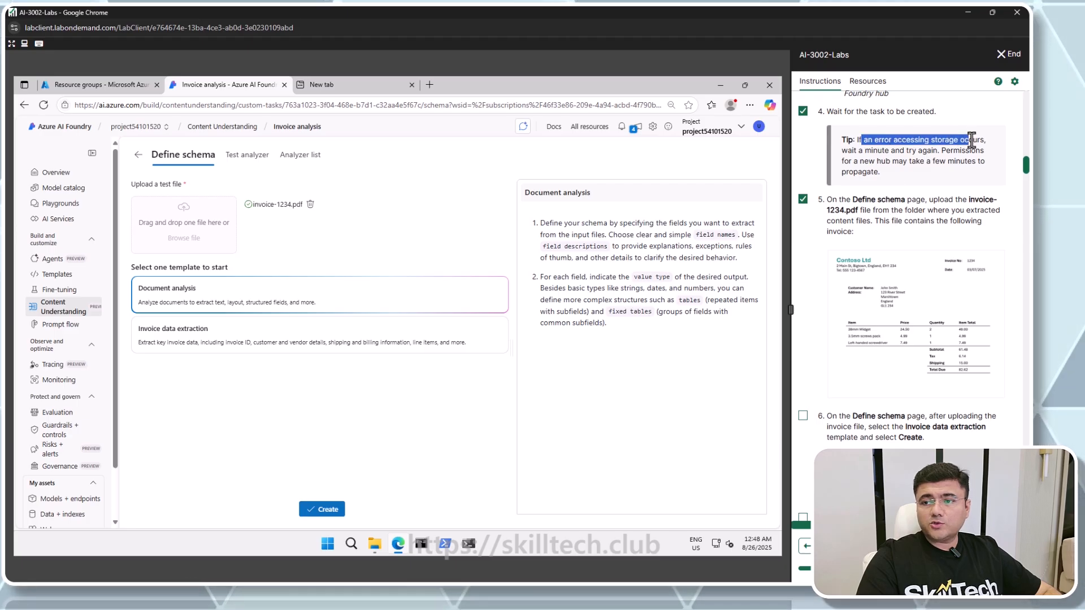
left_click_drag(865, 150, 927, 153)
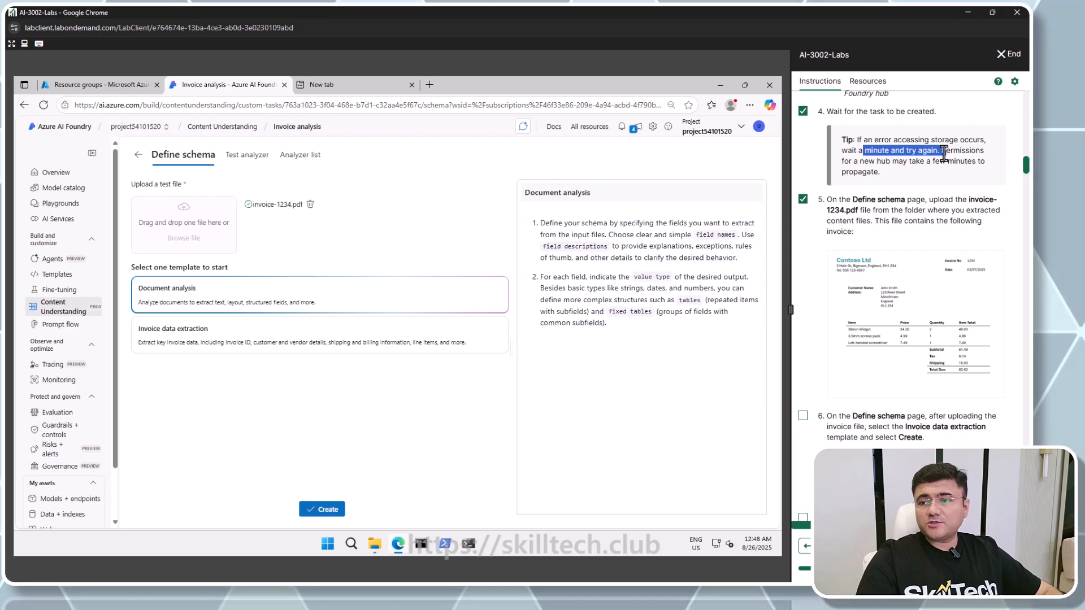
scroll(889, 238, "down", 2)
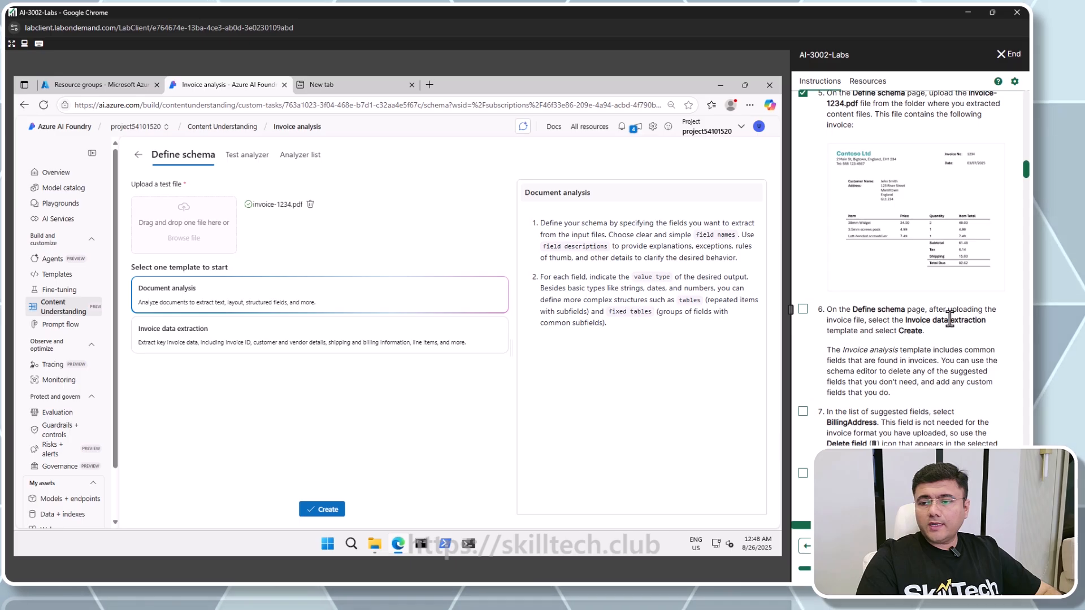
left_click(228, 344)
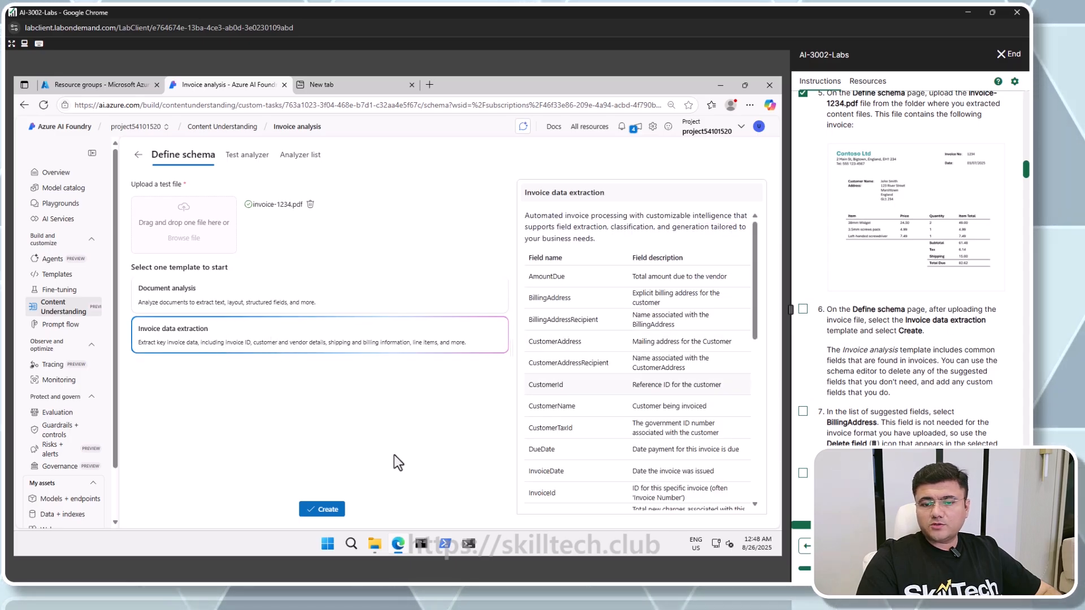
left_click(322, 509)
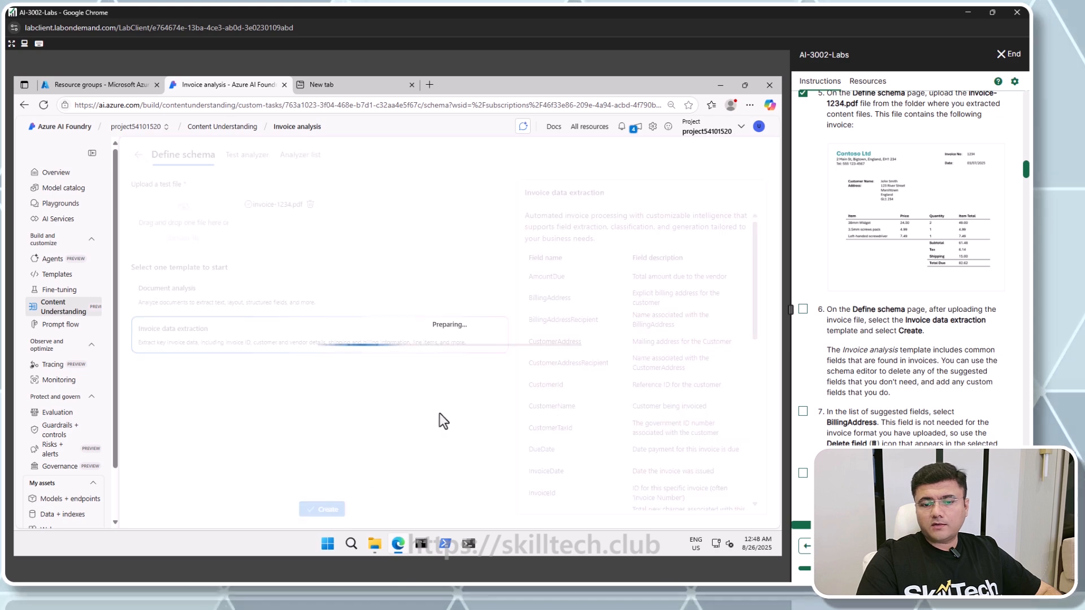
Delete the BillingAddress field from the suggested schema fields
left_click(284, 253)
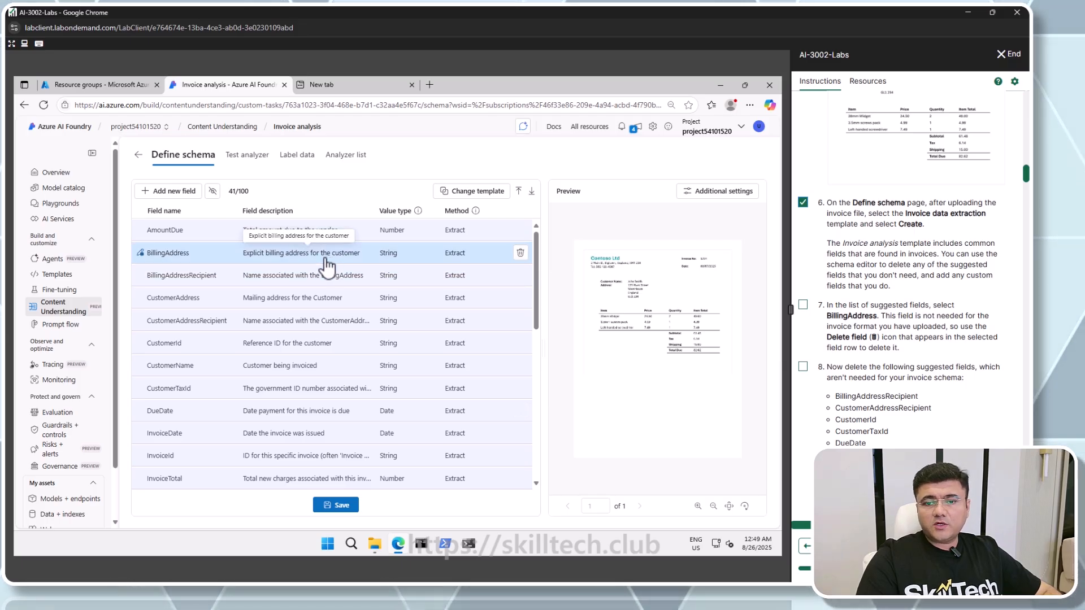
left_click(802, 305)
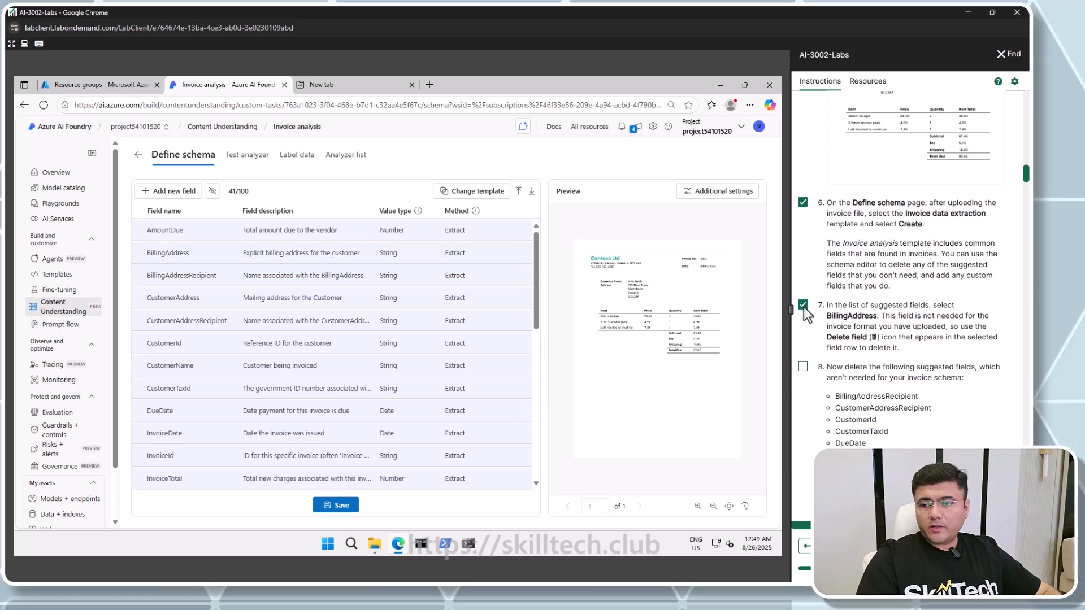
scroll(805, 312, "down", 1)
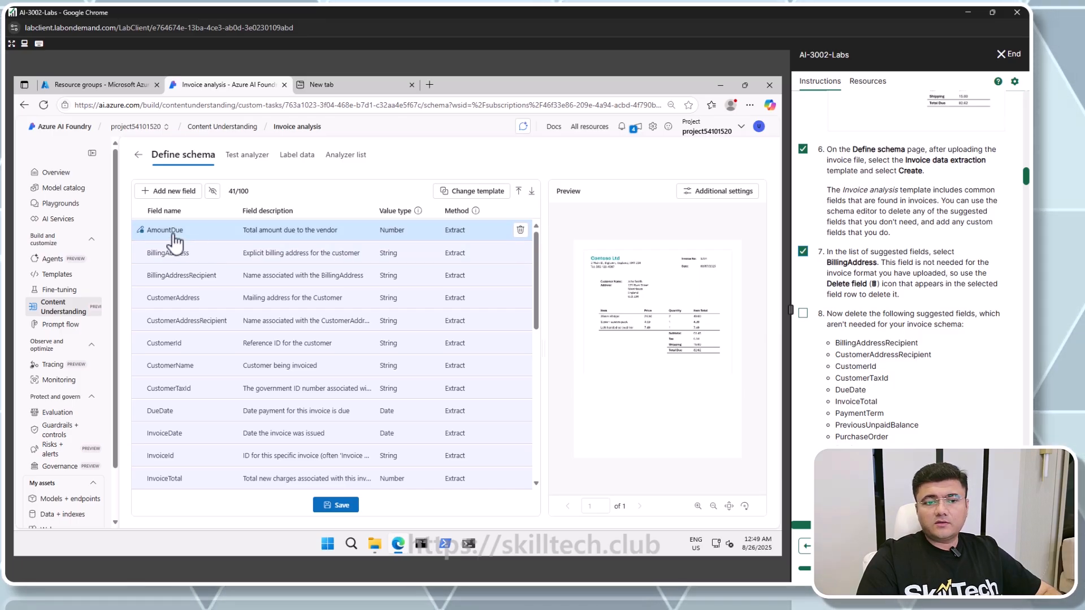
mouse_move(173, 260)
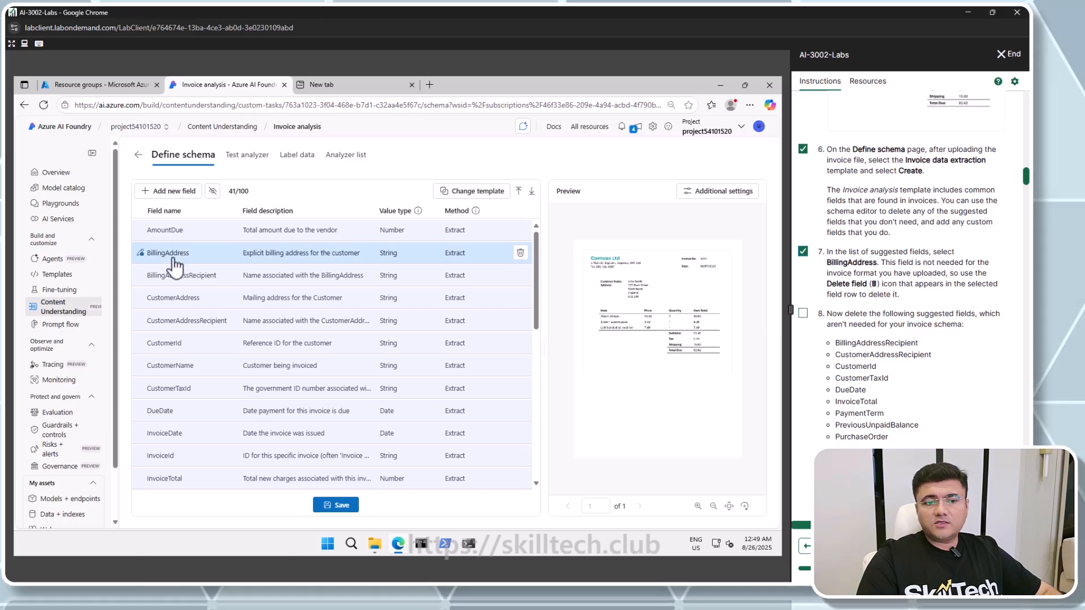
left_click(520, 253)
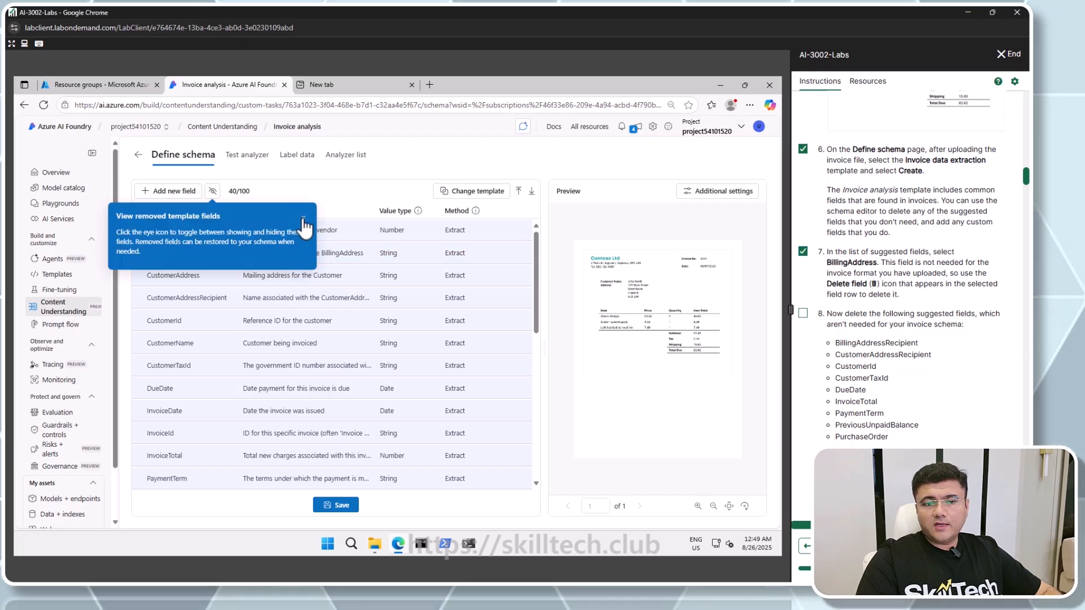
Check off instruction step 8 and delete the BillingAddressRecipient, CustomerAddressRecipient, CustomerId, CustomerTaxId and DueDate fields
scroll(841, 287, "down", 1)
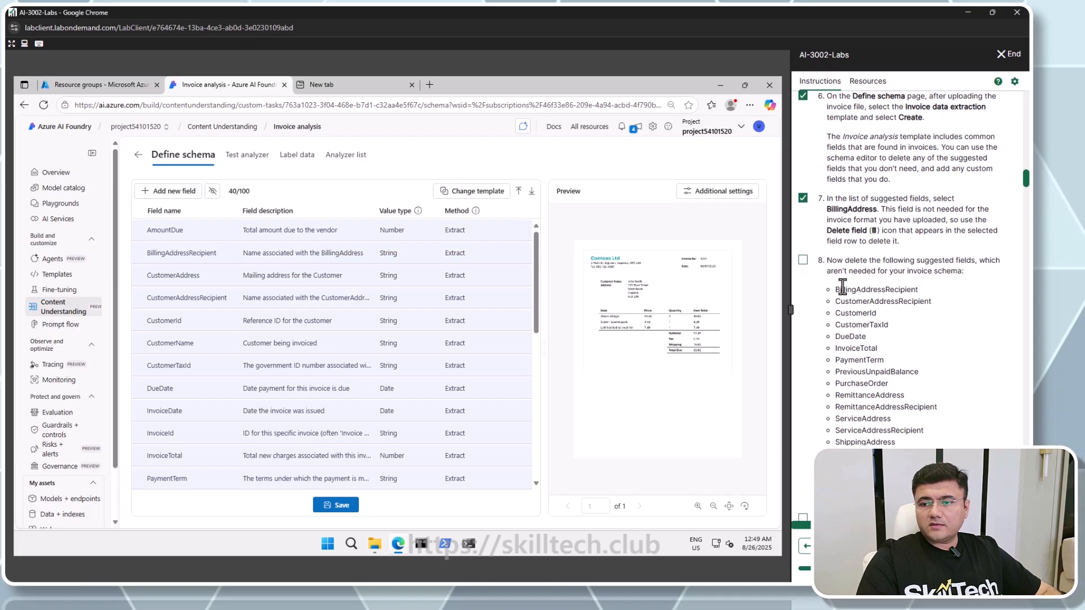
left_click(802, 261)
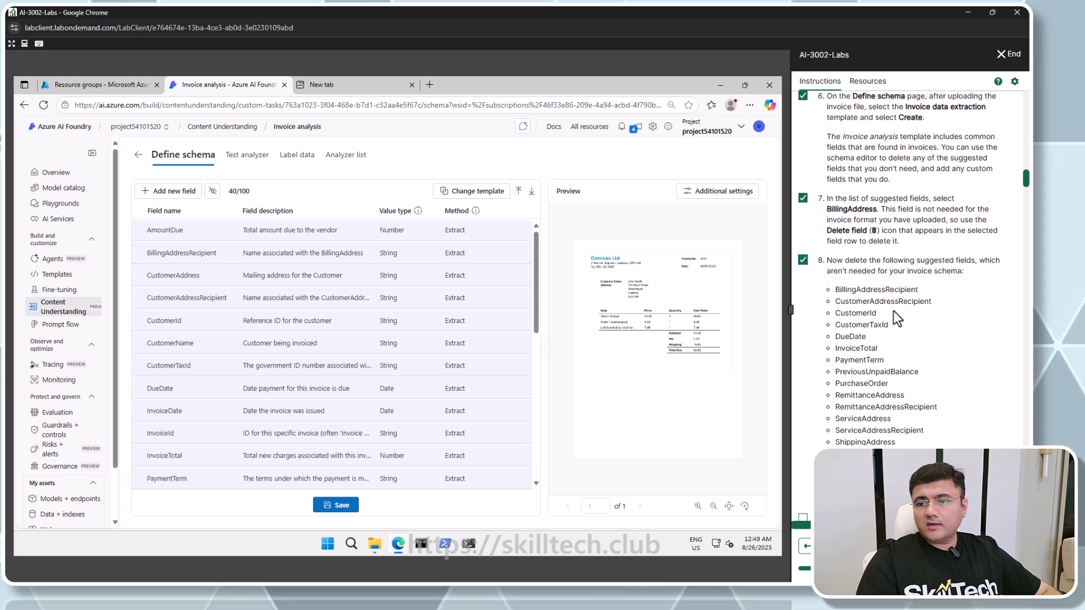
mouse_move(442, 254)
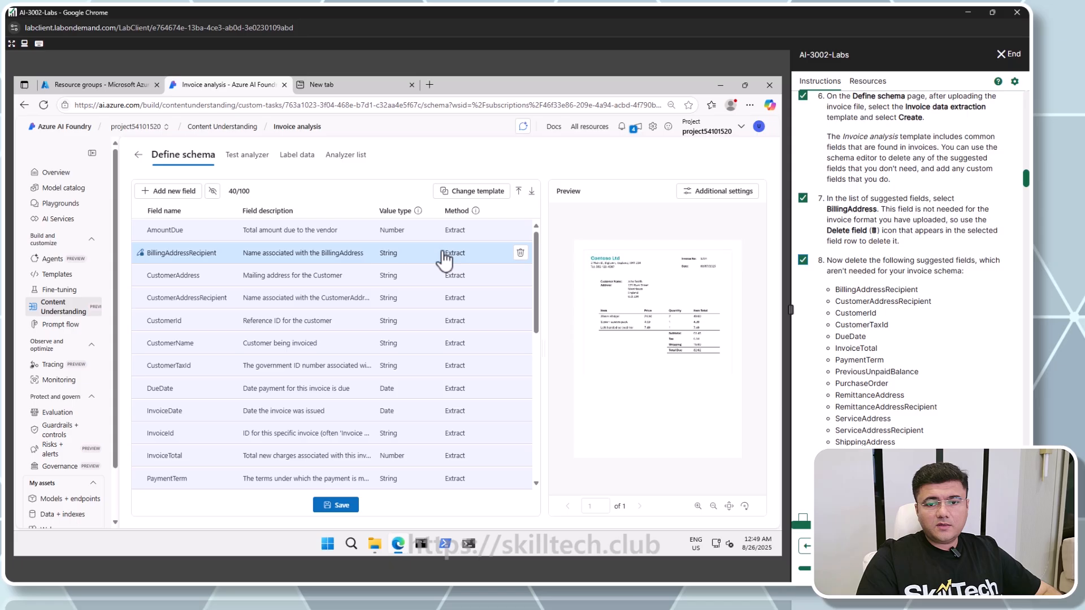
left_click(519, 255)
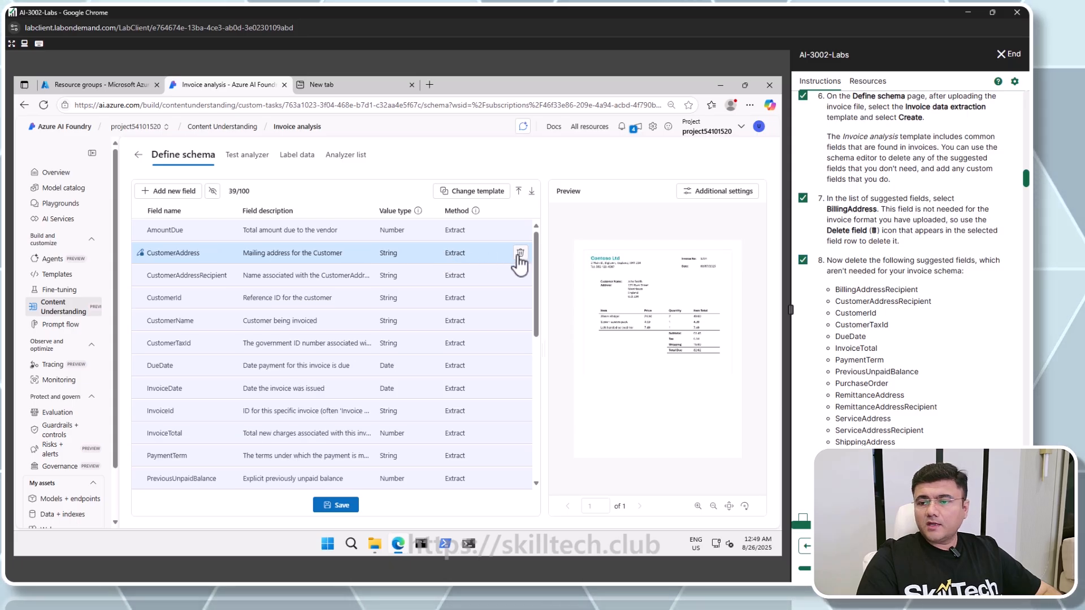
mouse_move(211, 277)
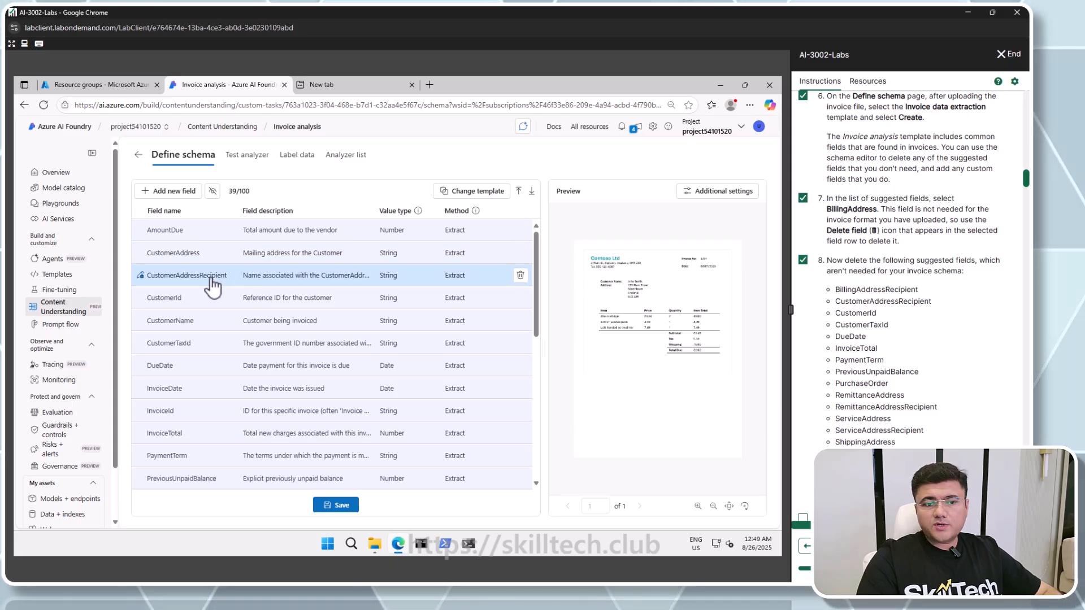
left_click(520, 276)
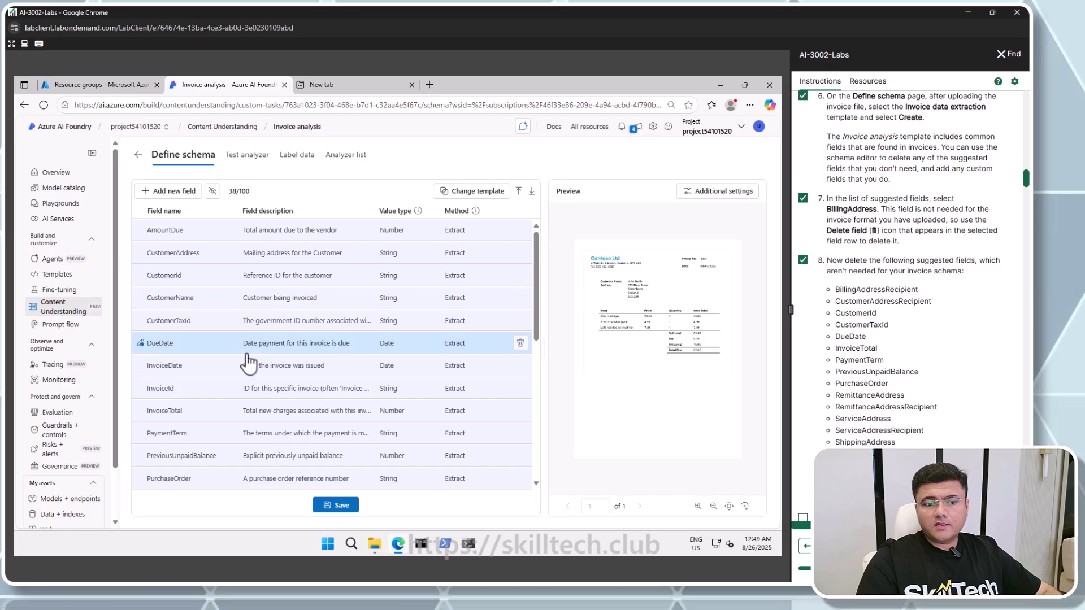
mouse_move(228, 282)
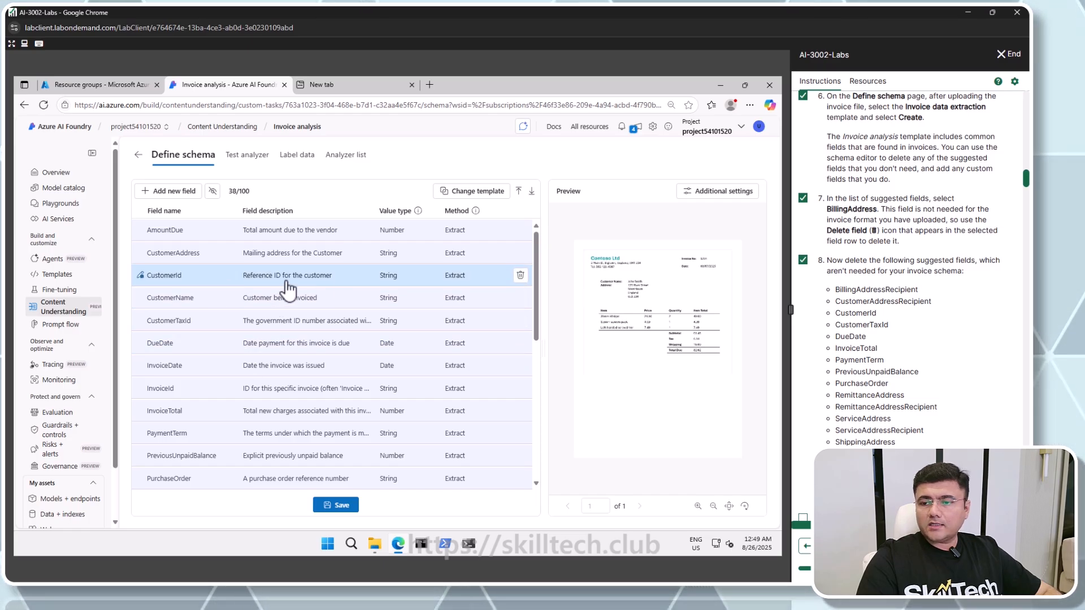
left_click(520, 275)
left_click(521, 298)
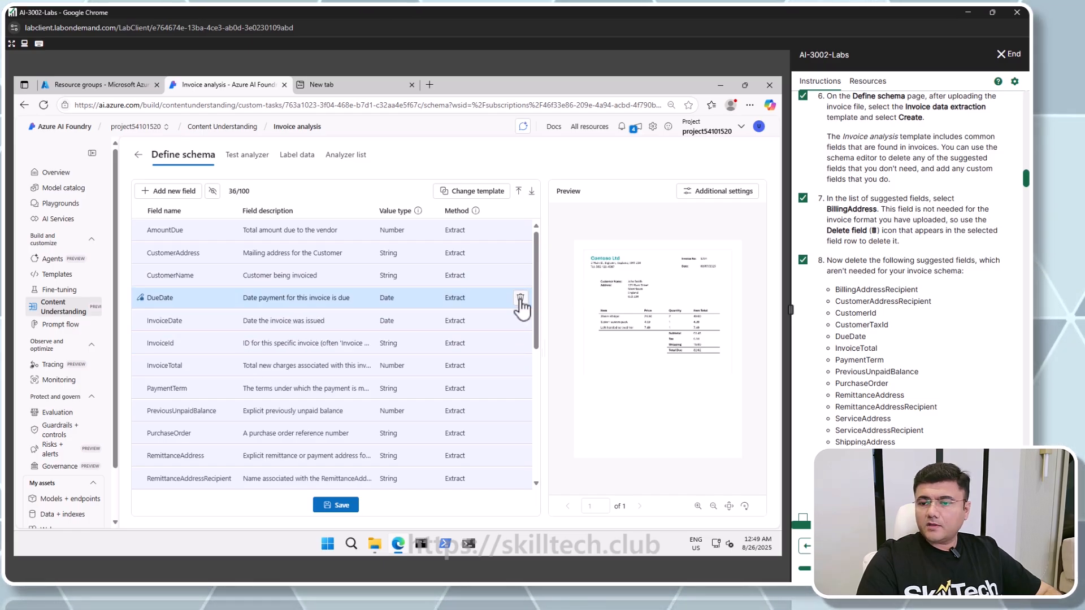
left_click(520, 297)
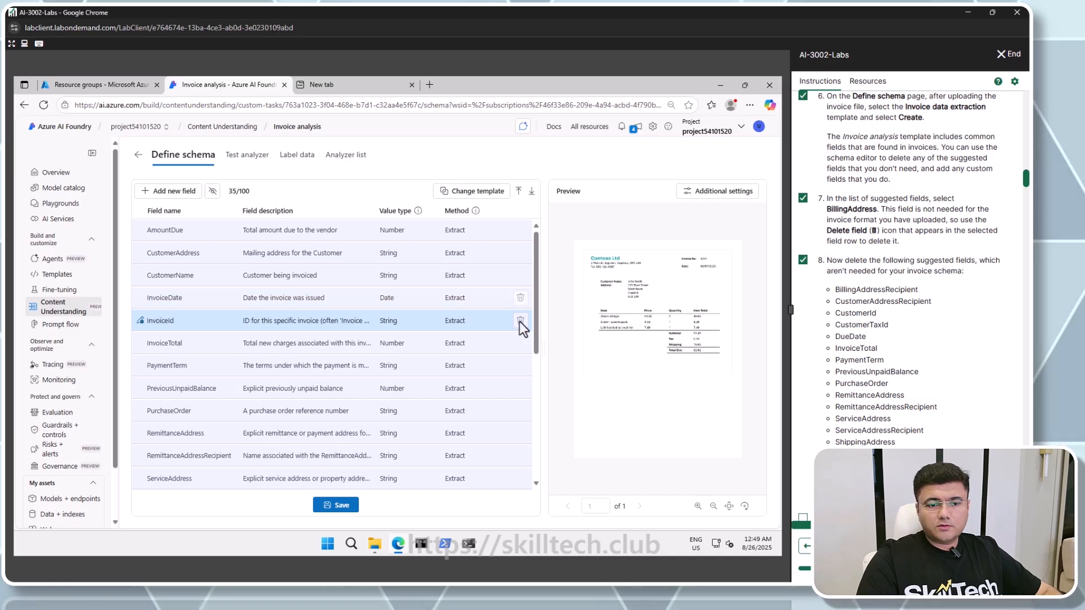
Delete the InvoiceTotal, PaymentTerm, PreviousUnpaidBalance, PurchaseOrder, RemittanceAddress, RemittanceAddressRecipient and ServiceAddress fields
left_click(520, 342)
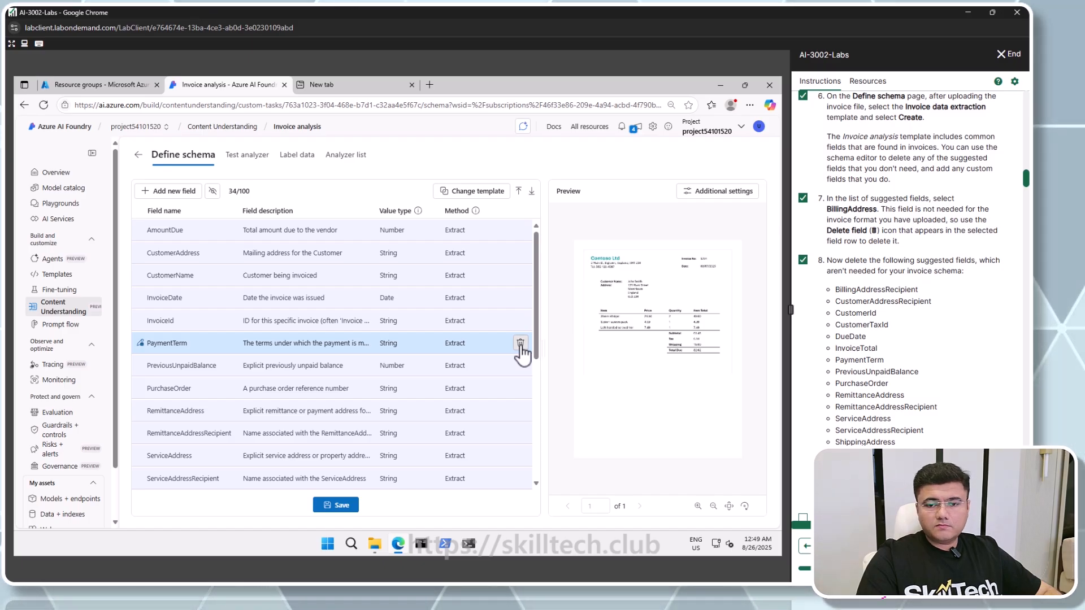
left_click(520, 343)
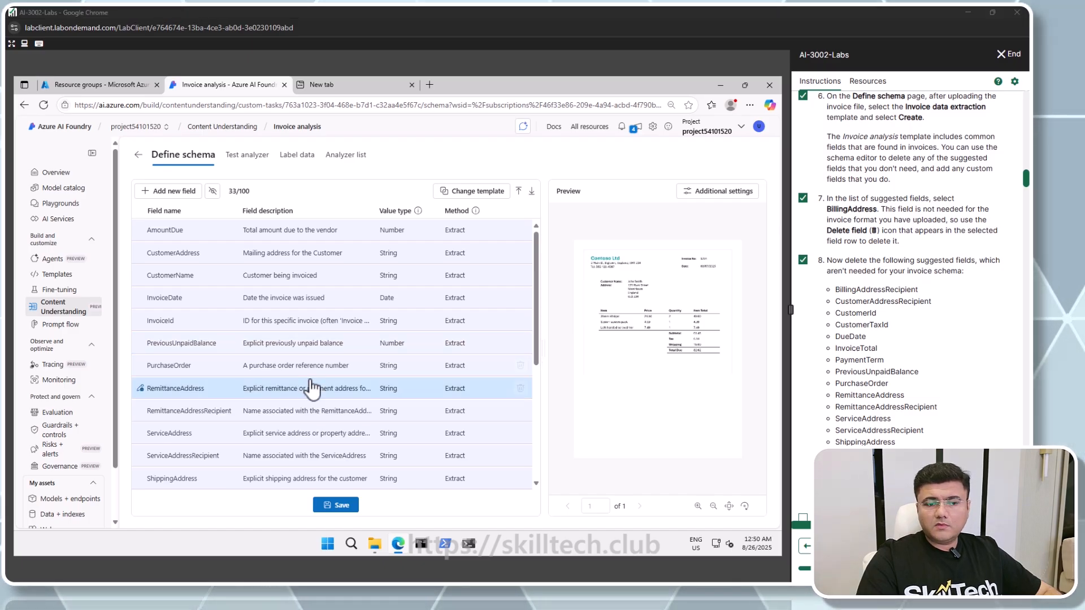
left_click(520, 343)
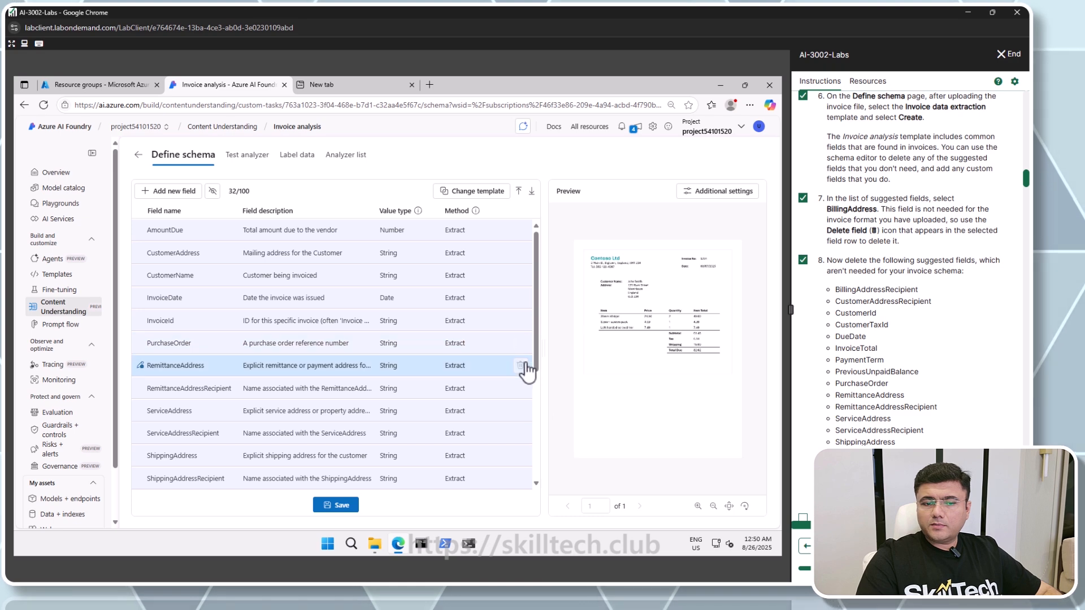
left_click(520, 364)
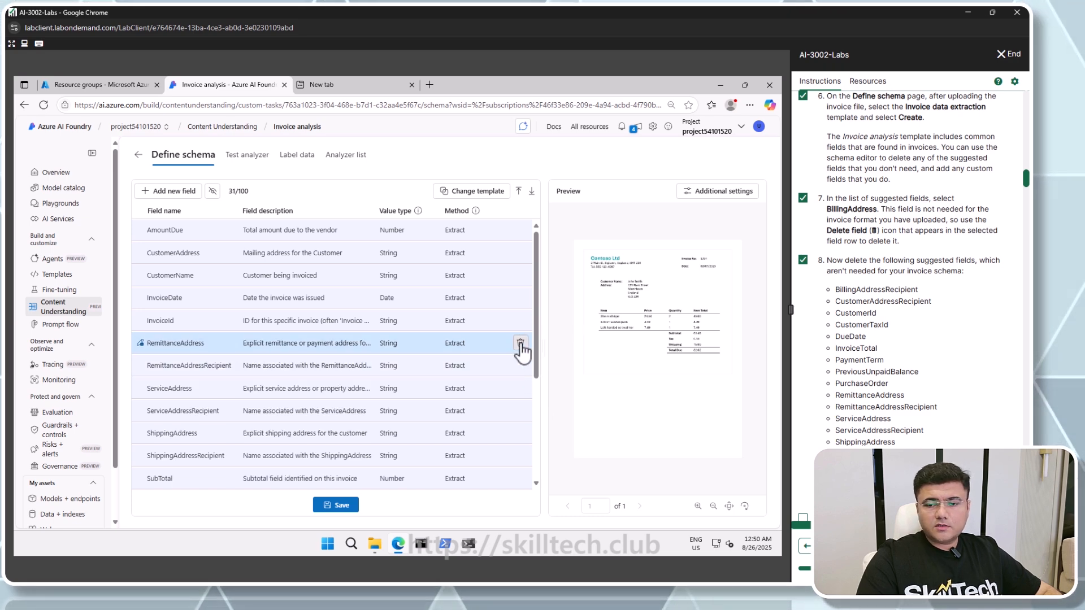
left_click(520, 343)
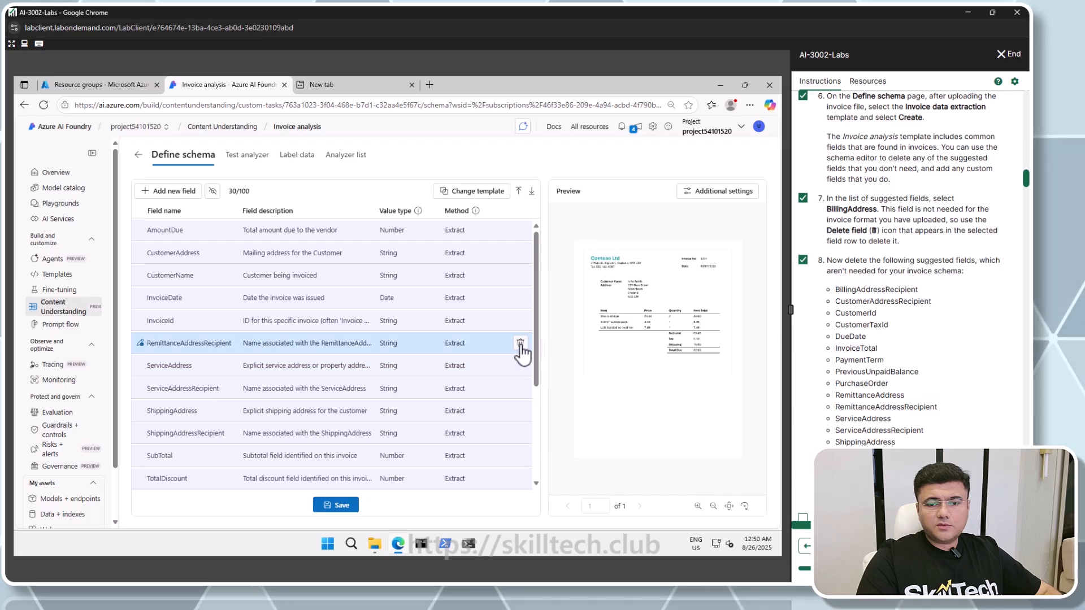
left_click(521, 345)
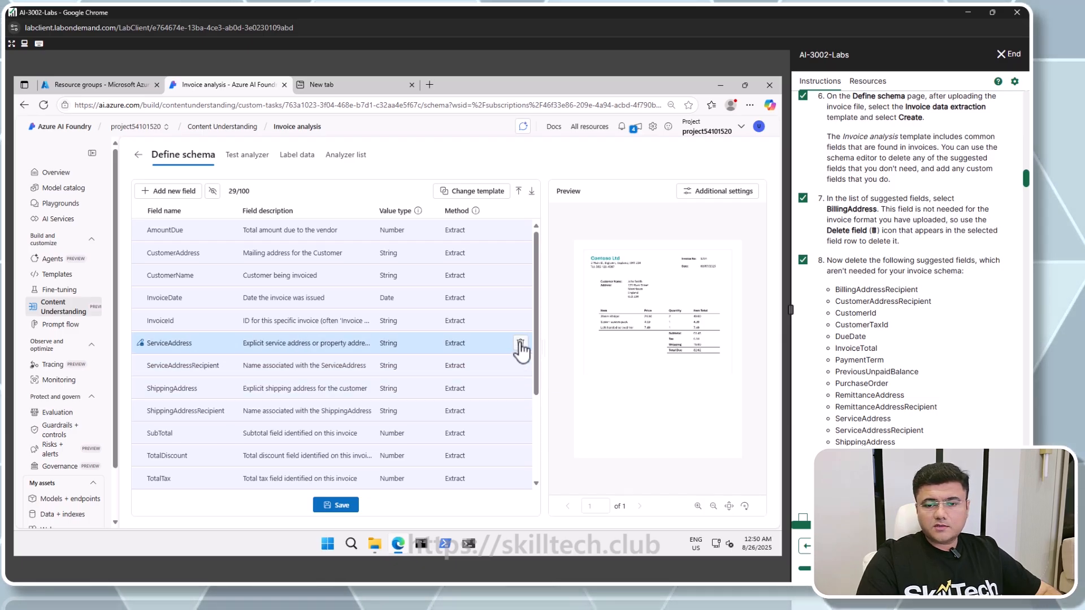
left_click(521, 345)
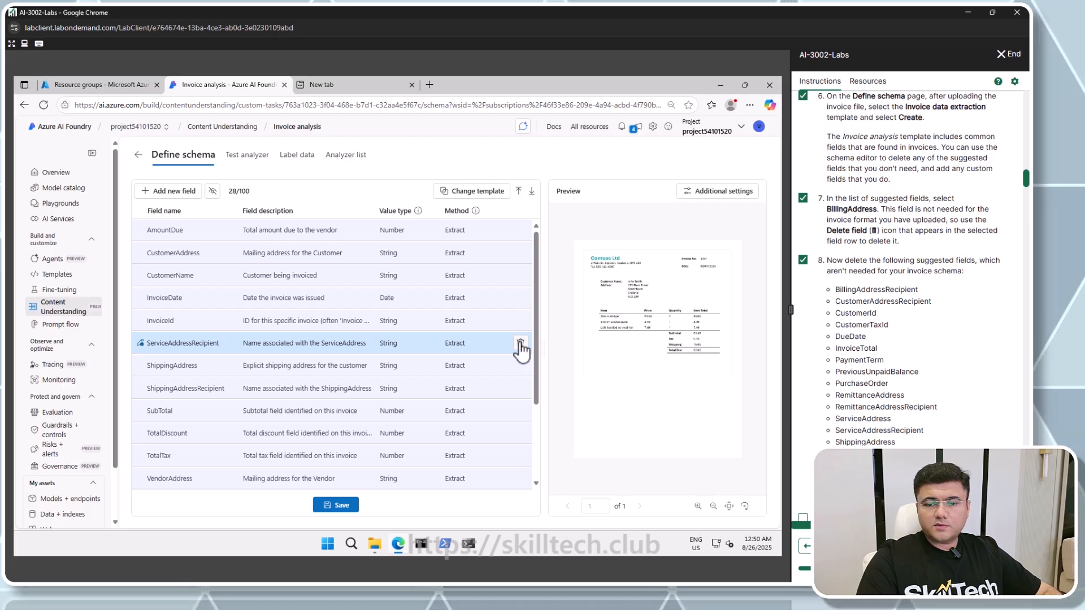
Delete the ServiceAddressRecipient, ShippingAddress, ShippingAddressRecipient, TotalDiscount, VendorAddressRecipient, VendorTaxId and TaxDetails fields
left_click(519, 343)
left_click(520, 343)
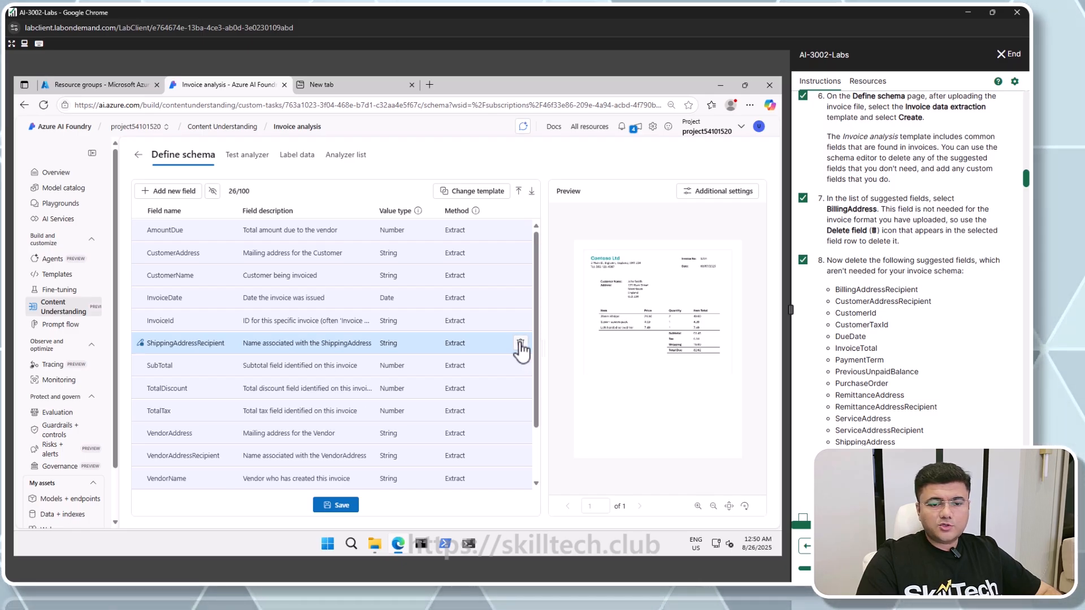
left_click(520, 342)
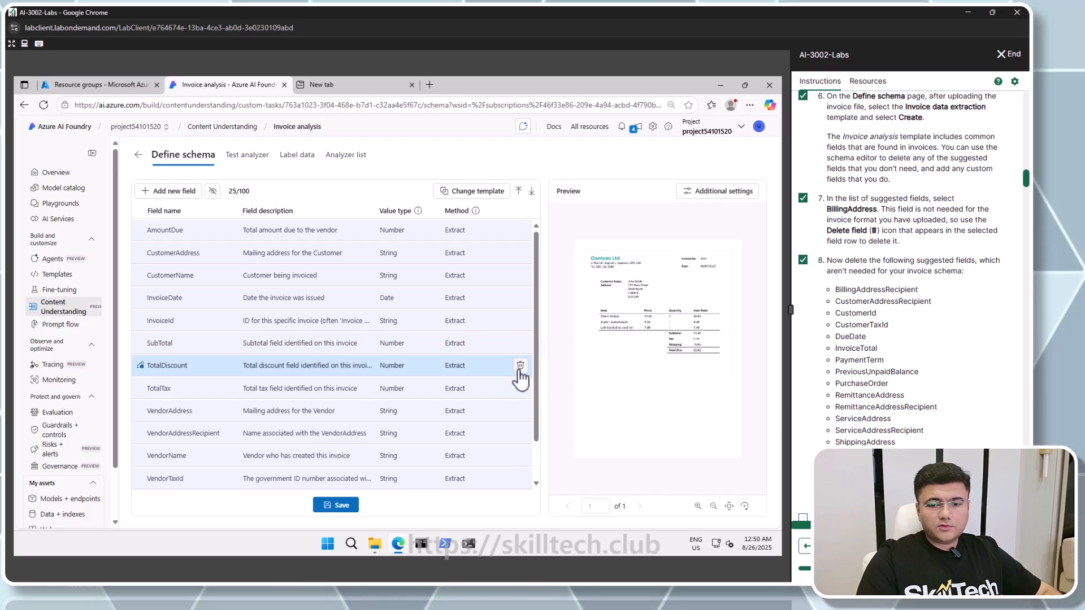
left_click(520, 365)
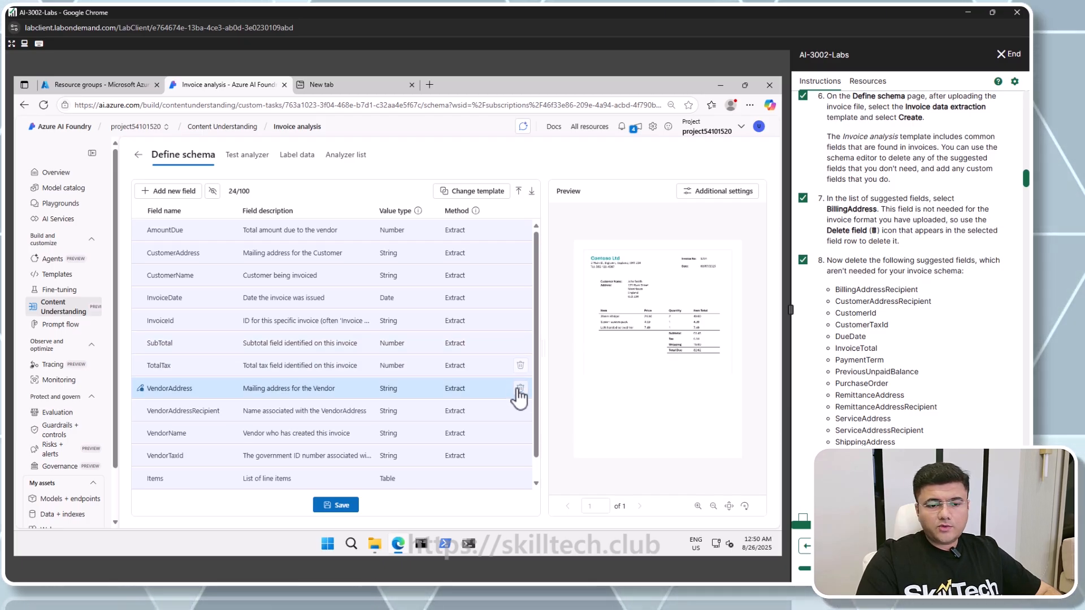
left_click(520, 411)
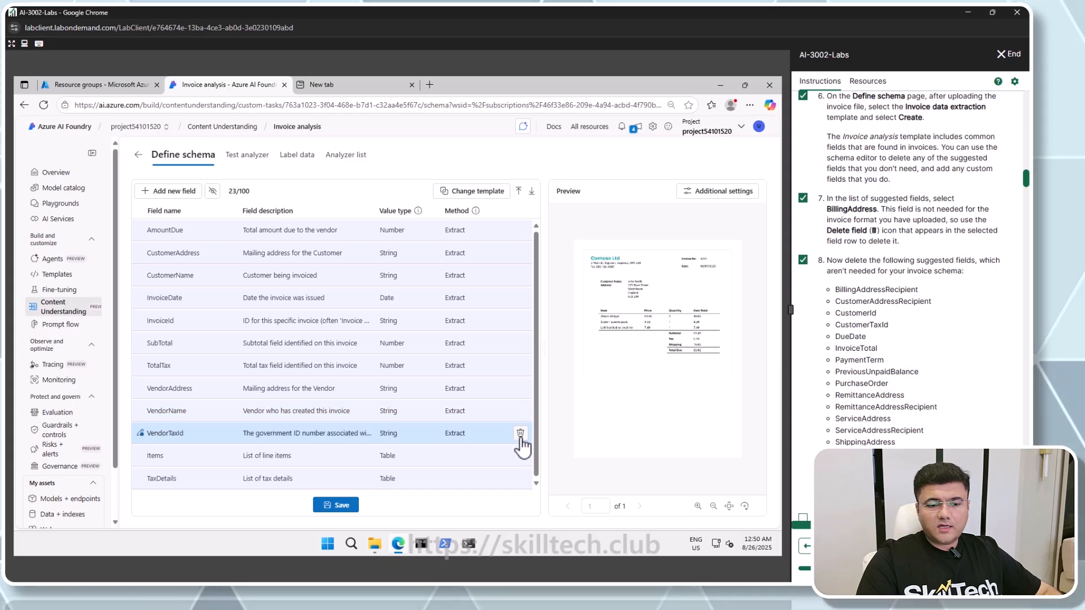
left_click(519, 433)
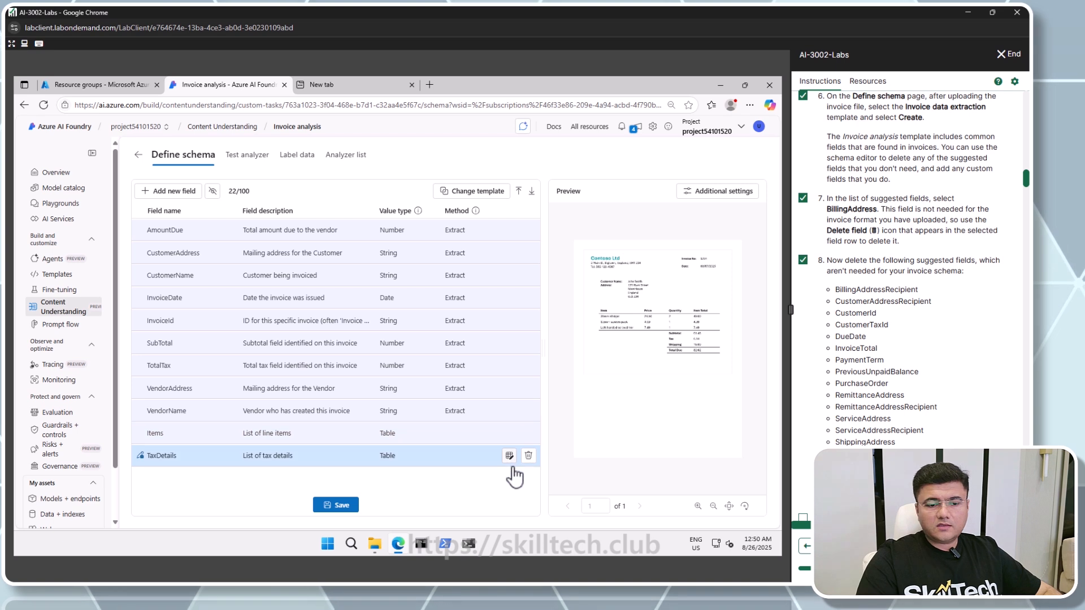
left_click(528, 456)
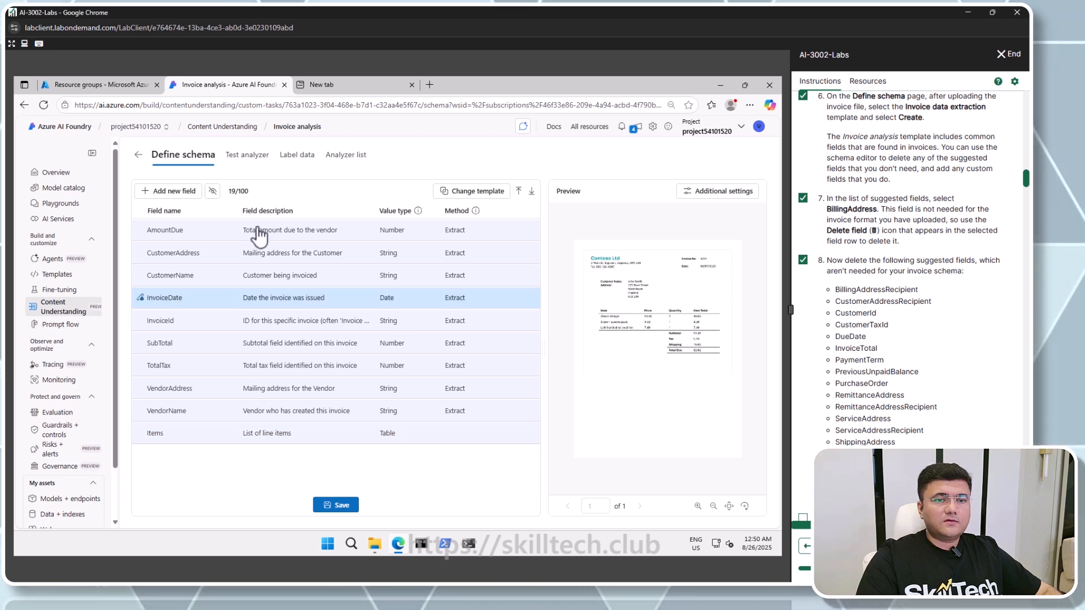
left_click(348, 276)
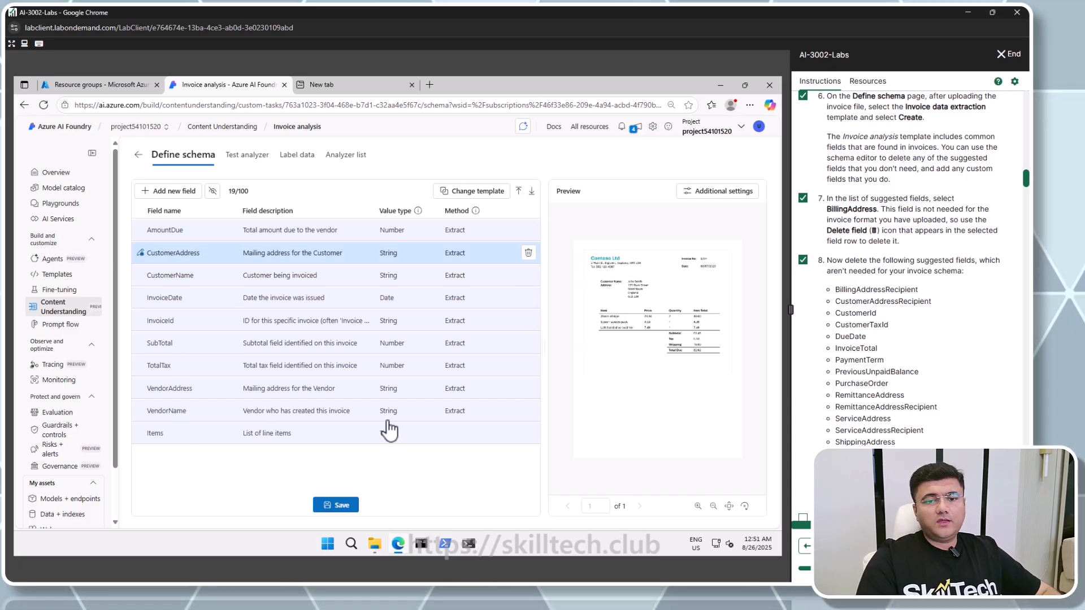
Add a new String field named VendorPhone with the description "Vendor telephone number" and save it
scroll(836, 318, "down", 5)
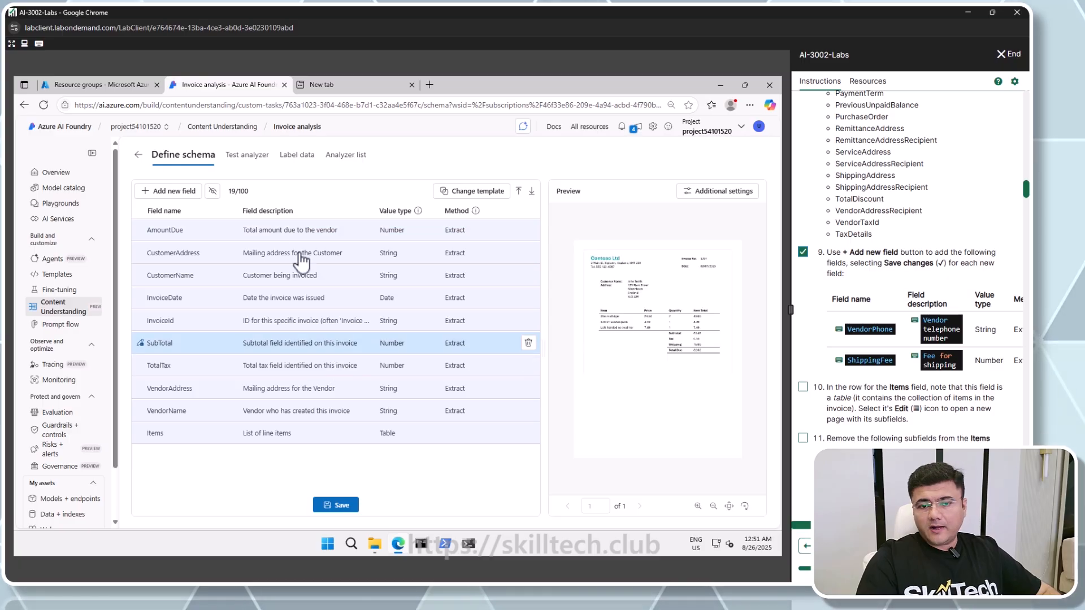
left_click(156, 192)
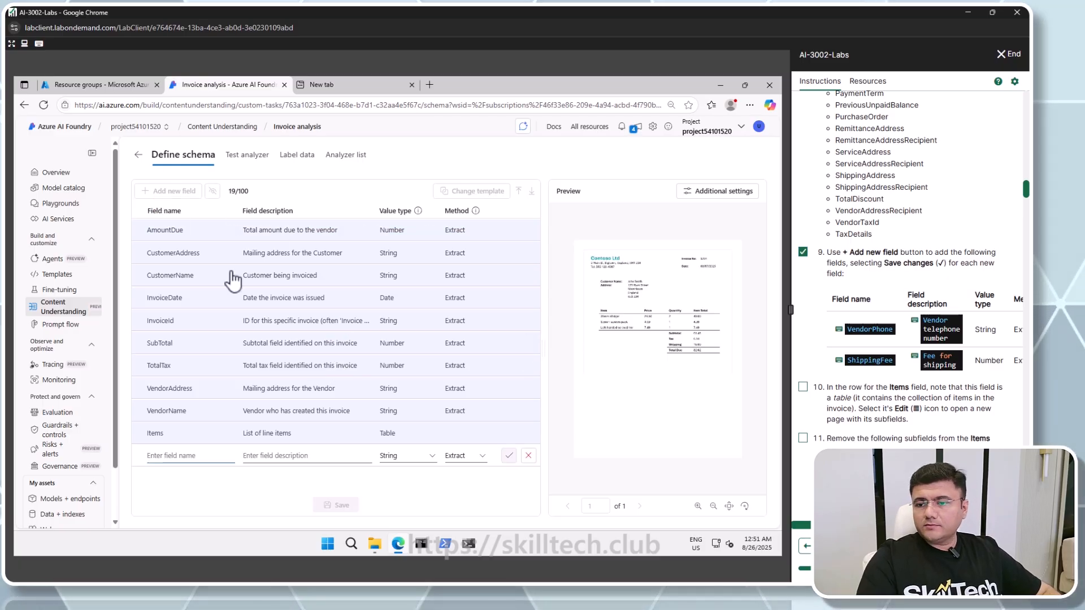
left_click(867, 333)
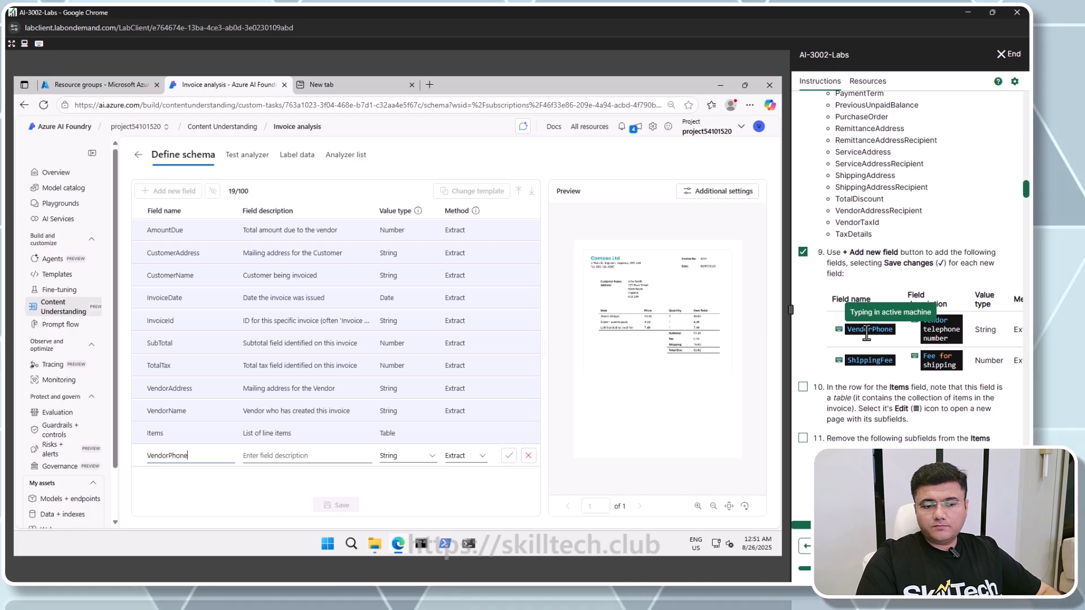
left_click(302, 456)
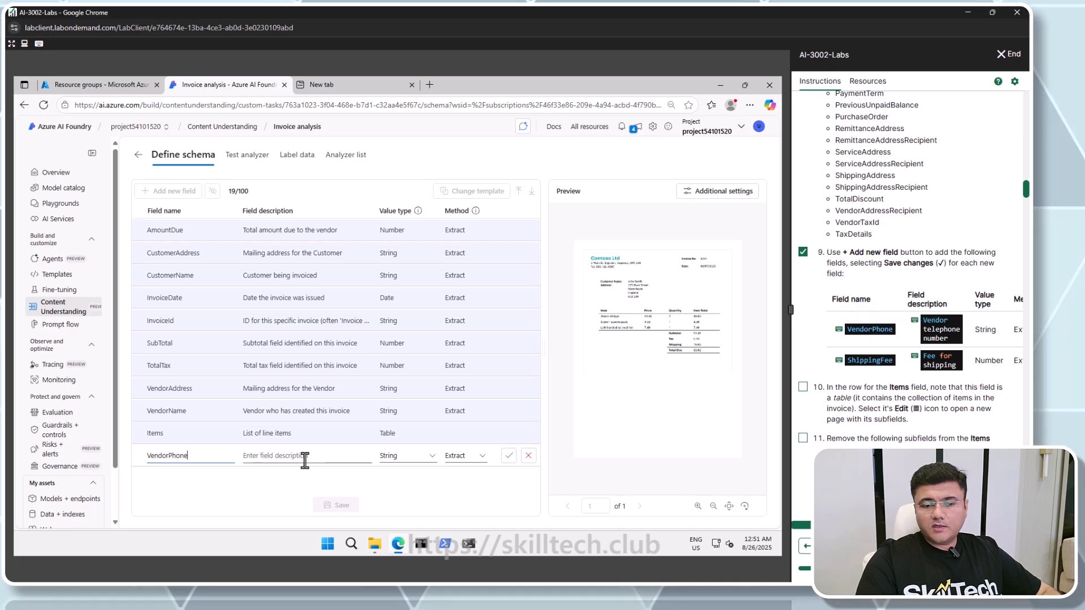
left_click(937, 321)
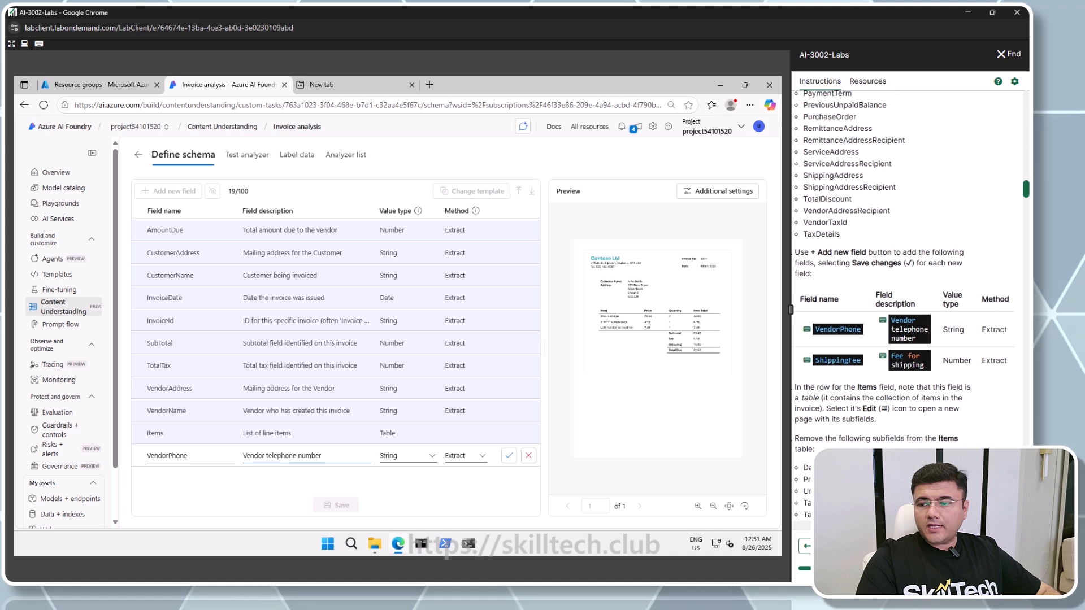
left_click(509, 456)
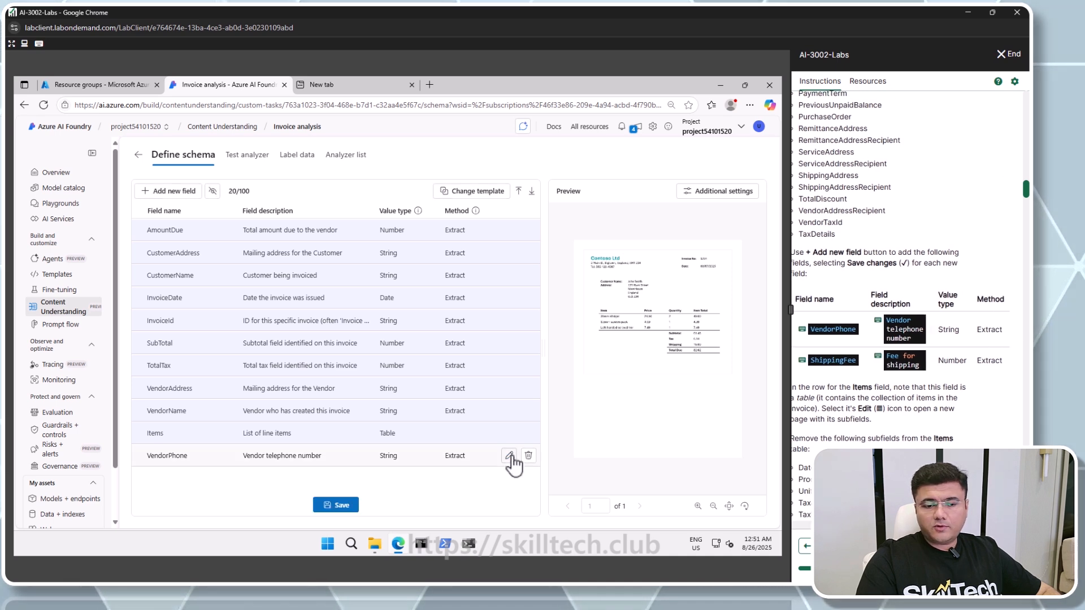
Add a new field named ShippingFee with the description "Fee for shipping" and Number value type, and save it
left_click(151, 192)
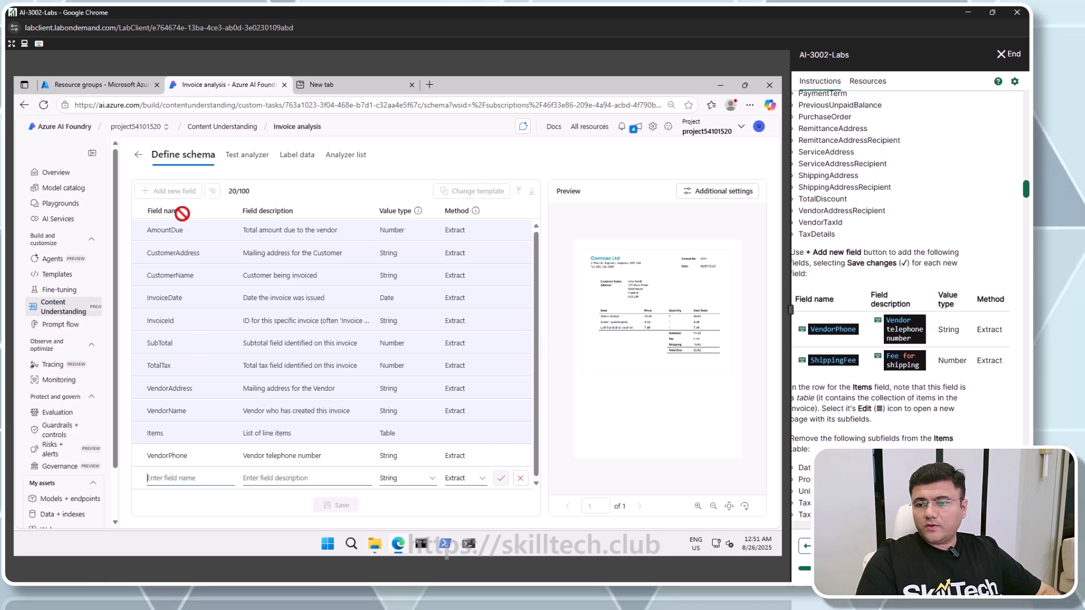
left_click(832, 360)
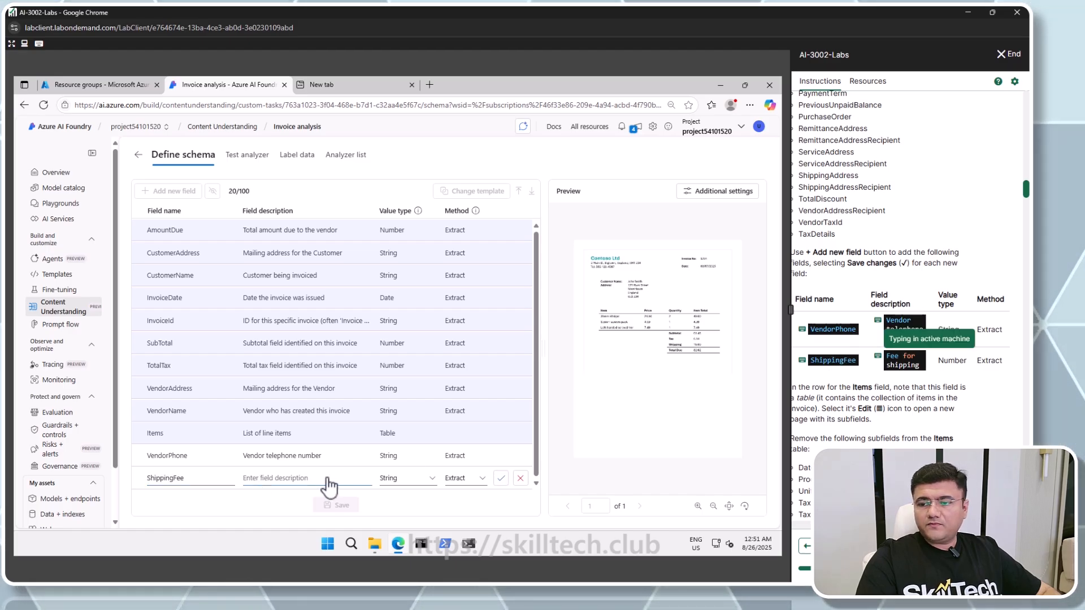
left_click(418, 479)
left_click(411, 396)
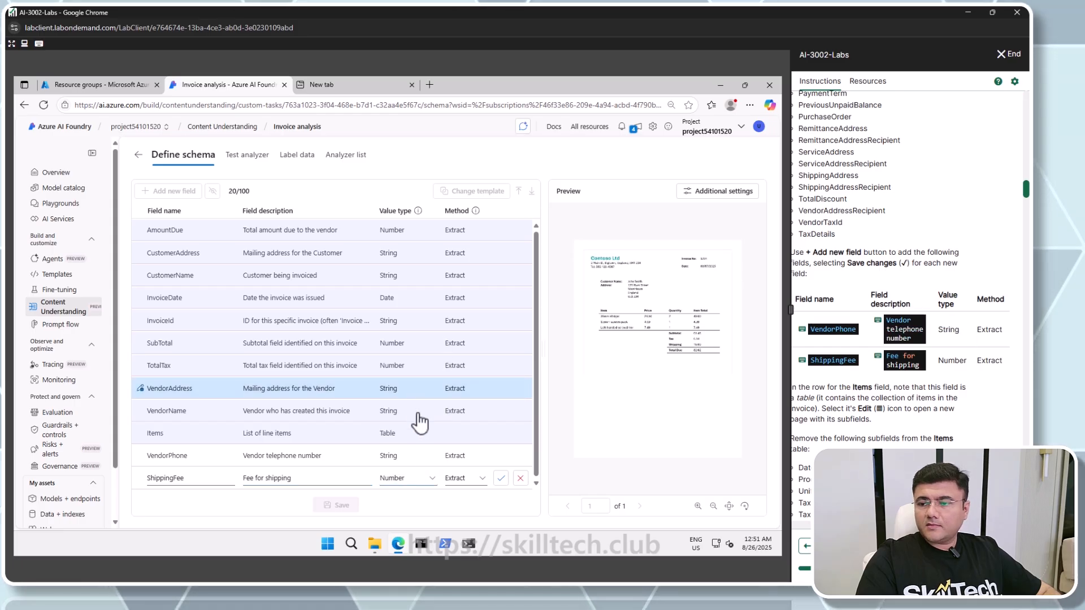
left_click(501, 479)
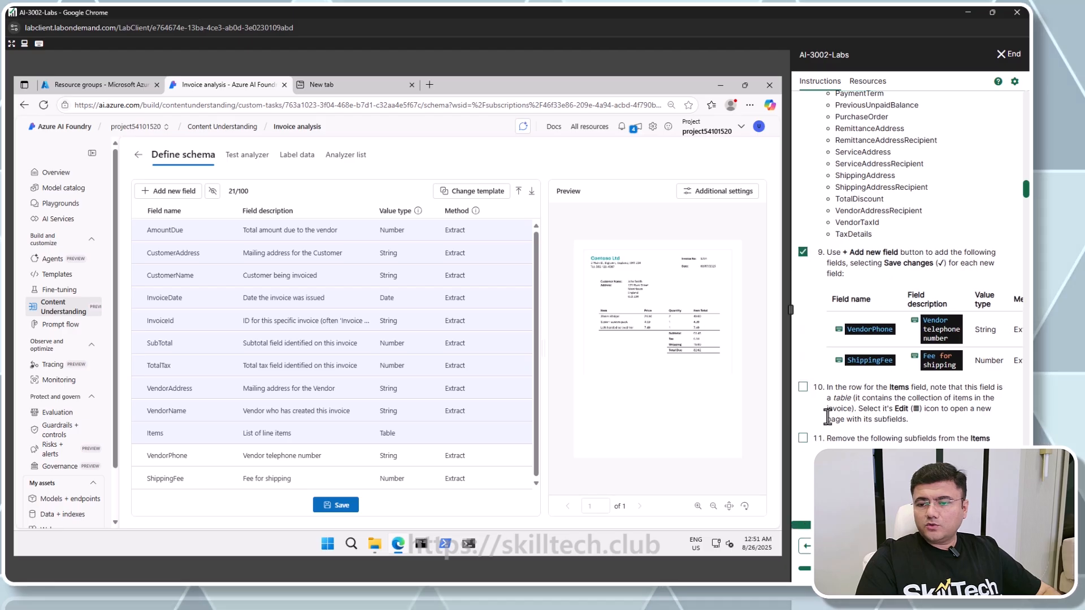
Check off instruction step 10 and save the schema
left_click(802, 388)
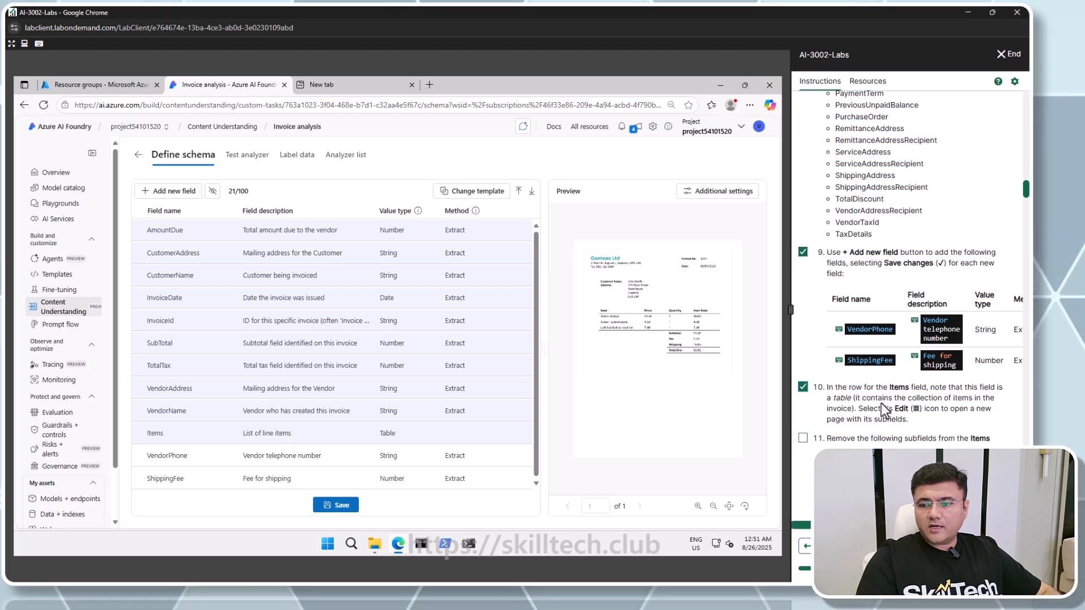
left_click(338, 505)
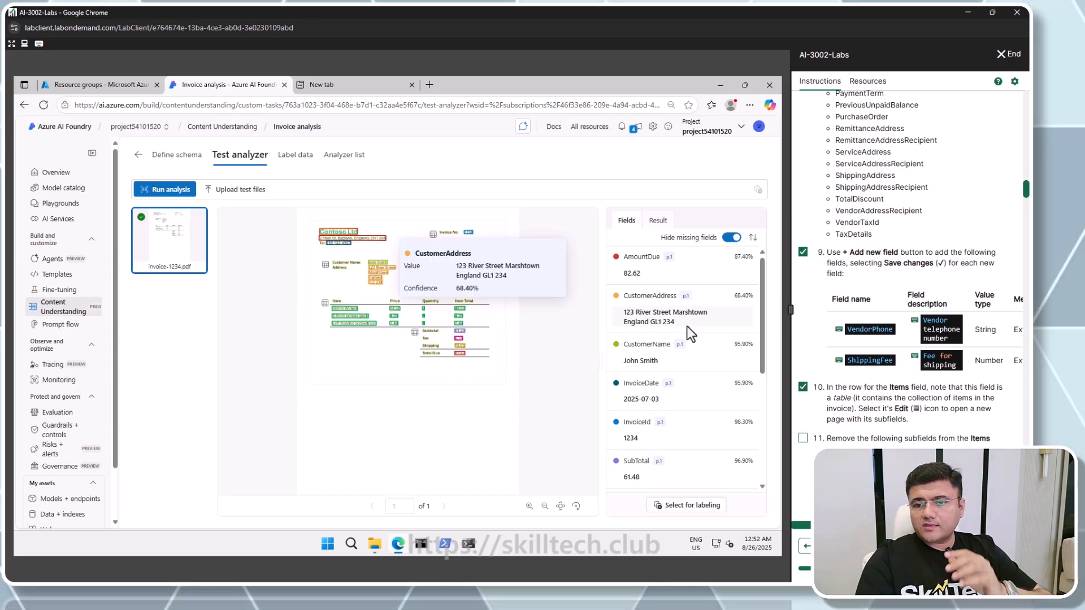
Scroll through the extracted field results and read the instructions for editing the Items subfields
scroll(687, 333, "down", 4)
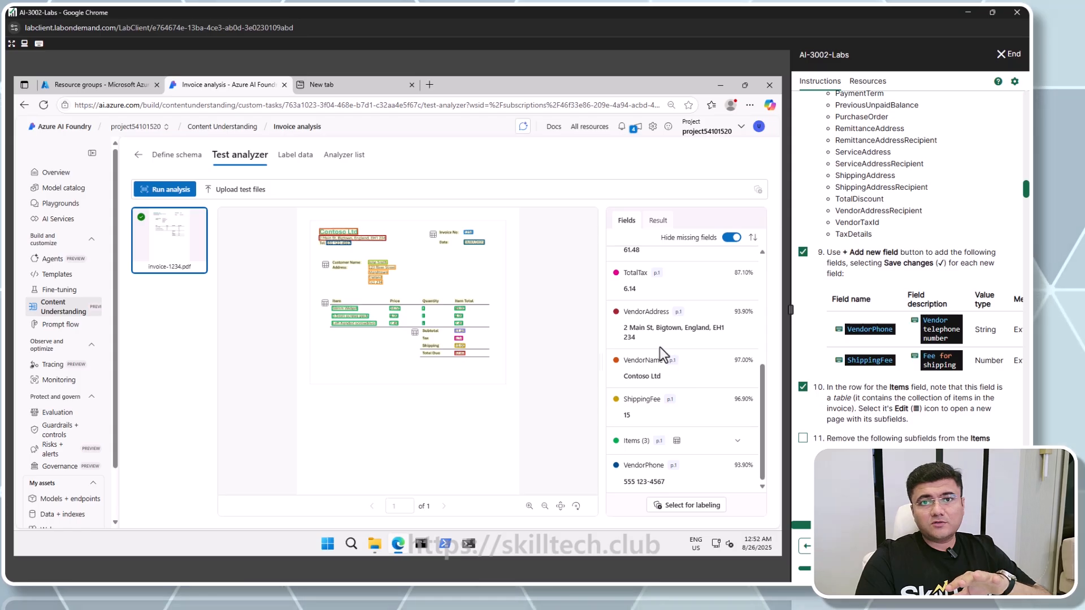
scroll(802, 416, "down", 2)
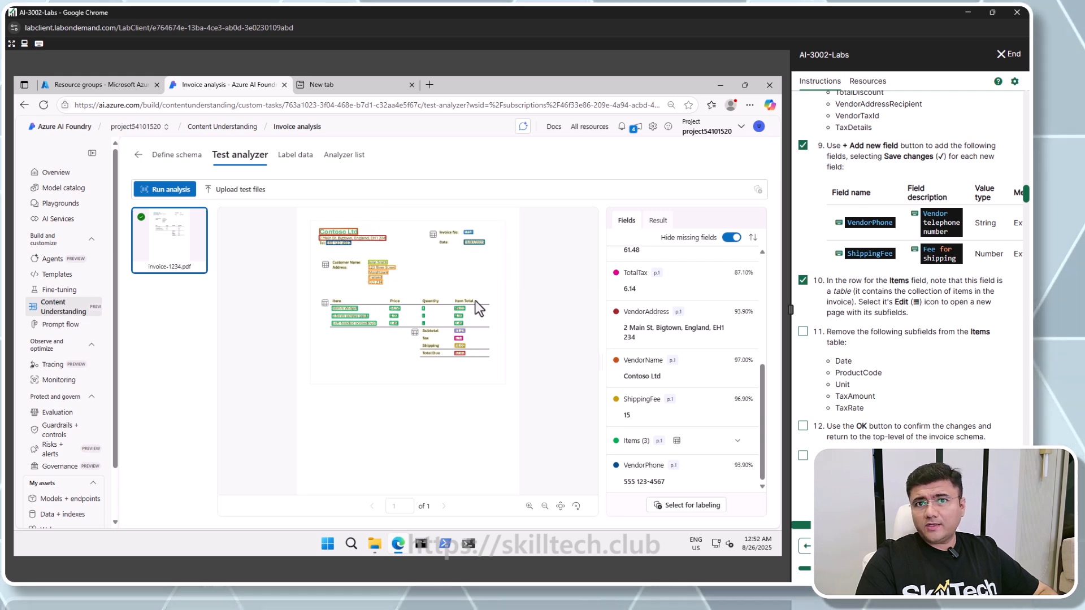
scroll(888, 318, "down", 1)
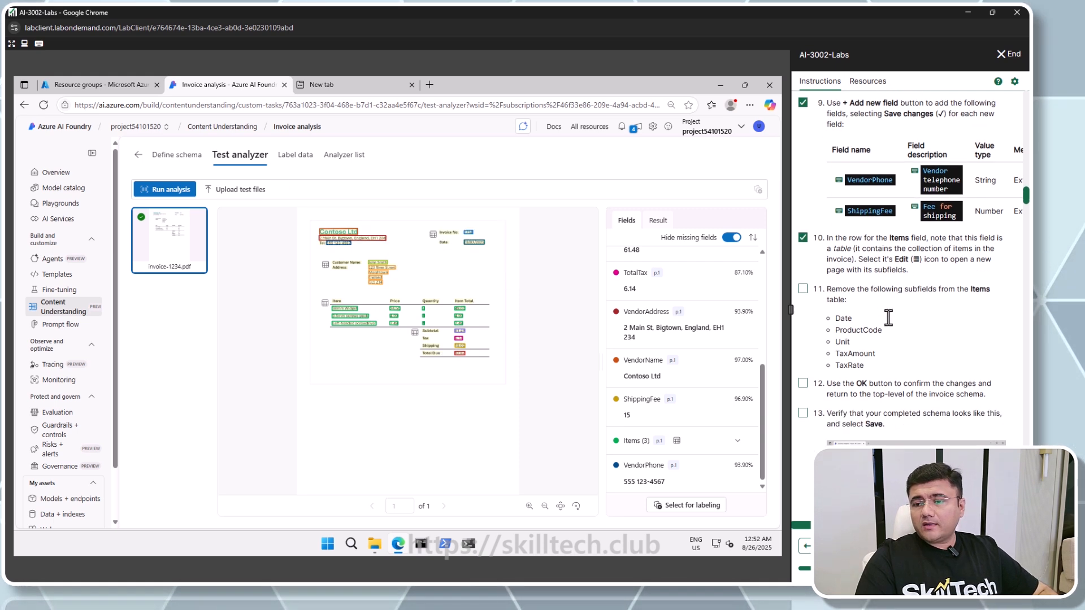
left_click_drag(843, 281, 946, 281)
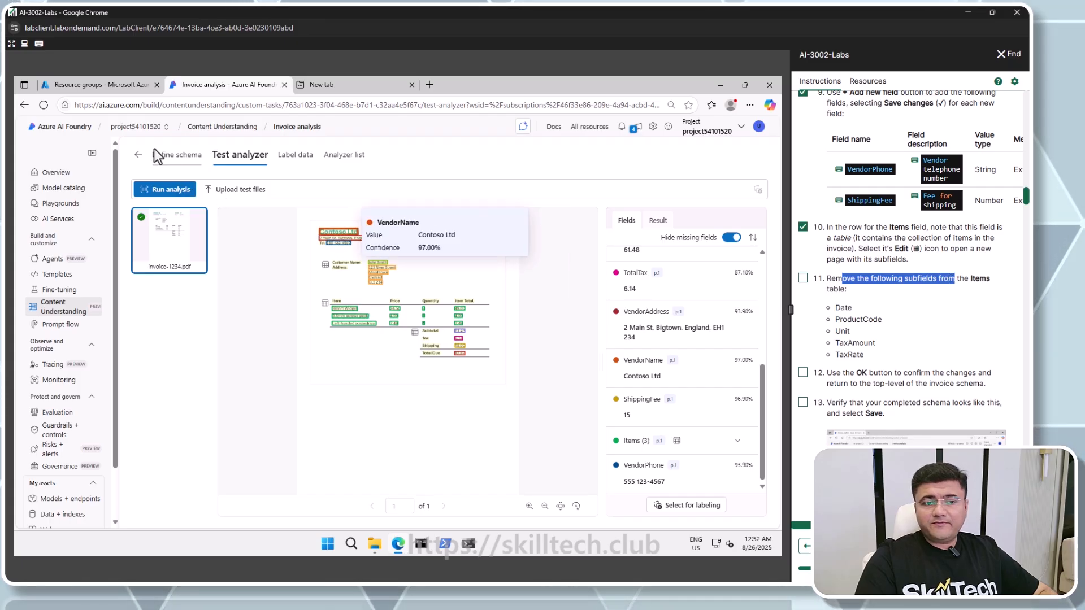
Open the Items table in the schema and remove its Date, ProductCode, Unit, TaxAmount and TaxRate subfields, confirming the changes
left_click(178, 165)
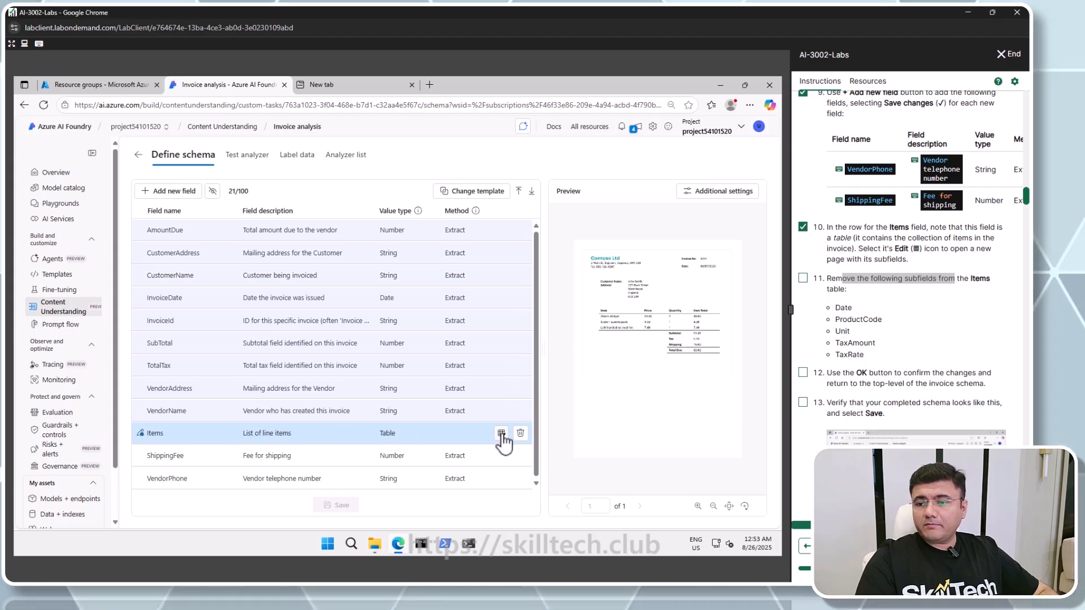
left_click(502, 433)
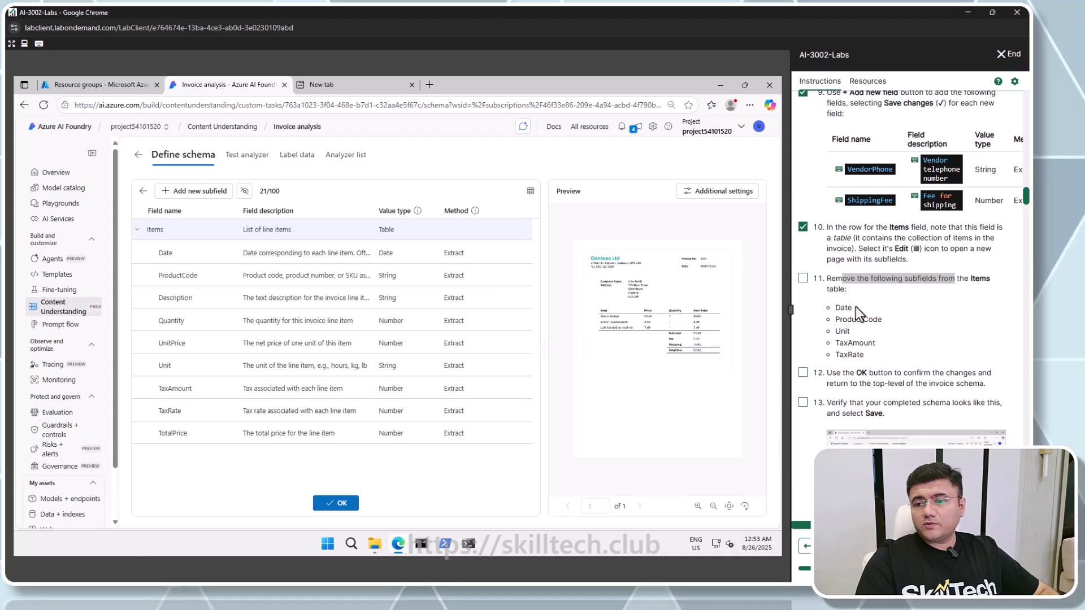
mouse_move(519, 261)
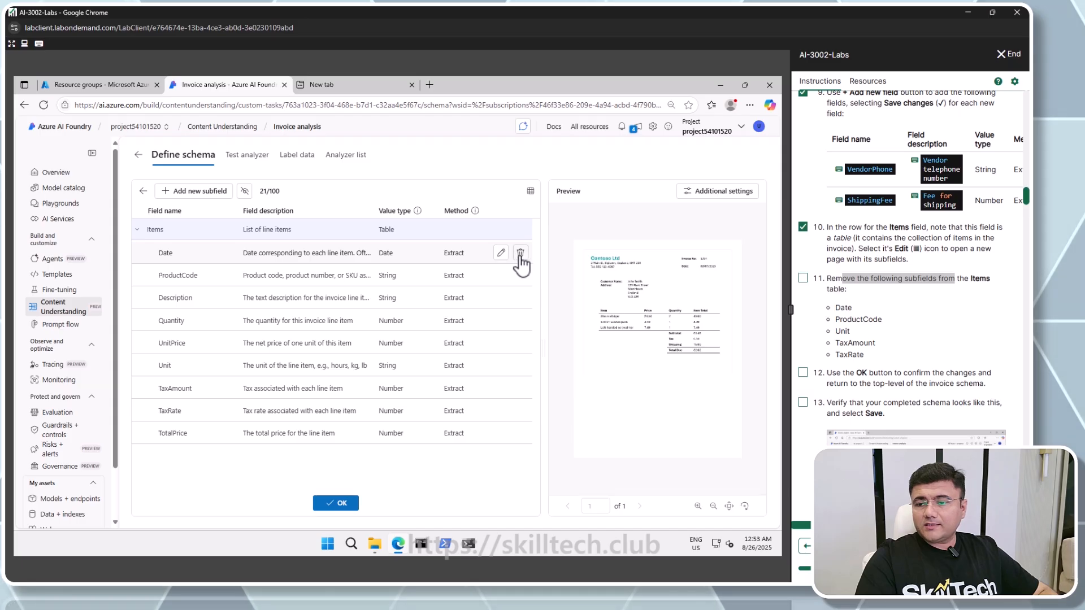
left_click(520, 253)
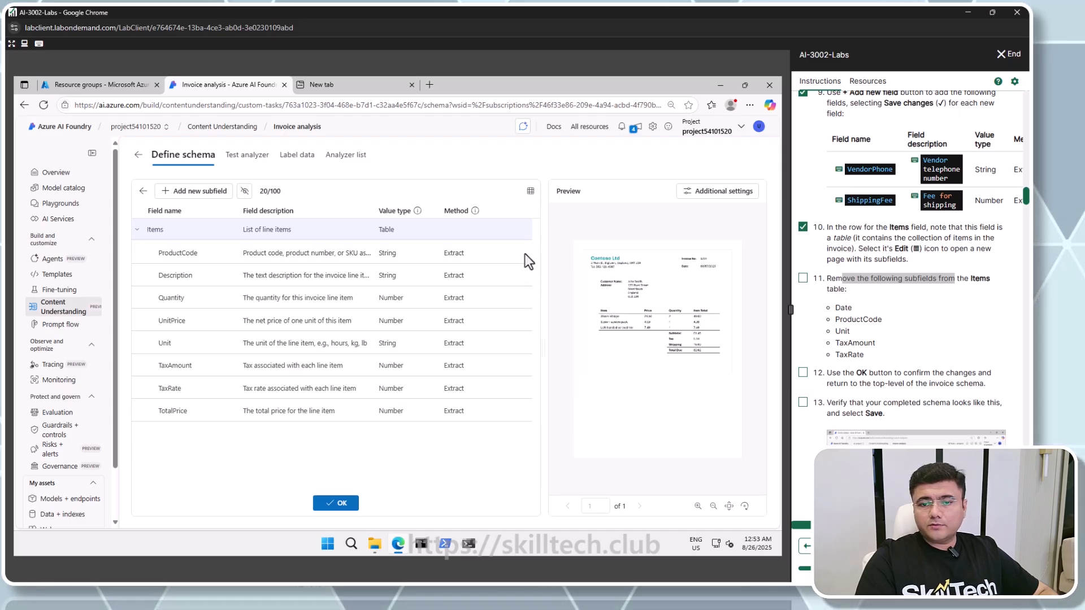
left_click(520, 253)
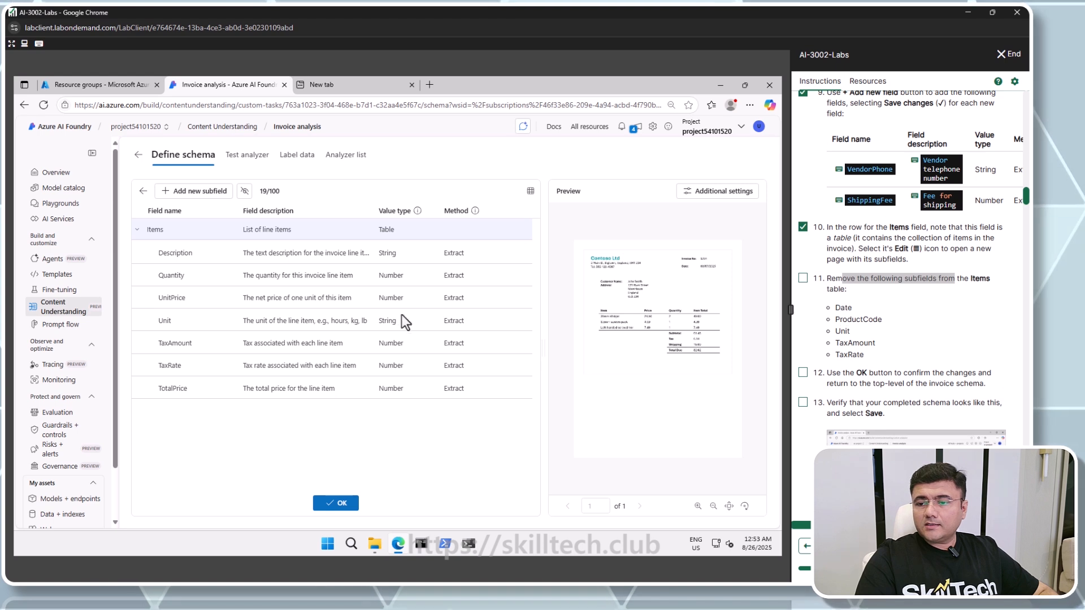
left_click(520, 320)
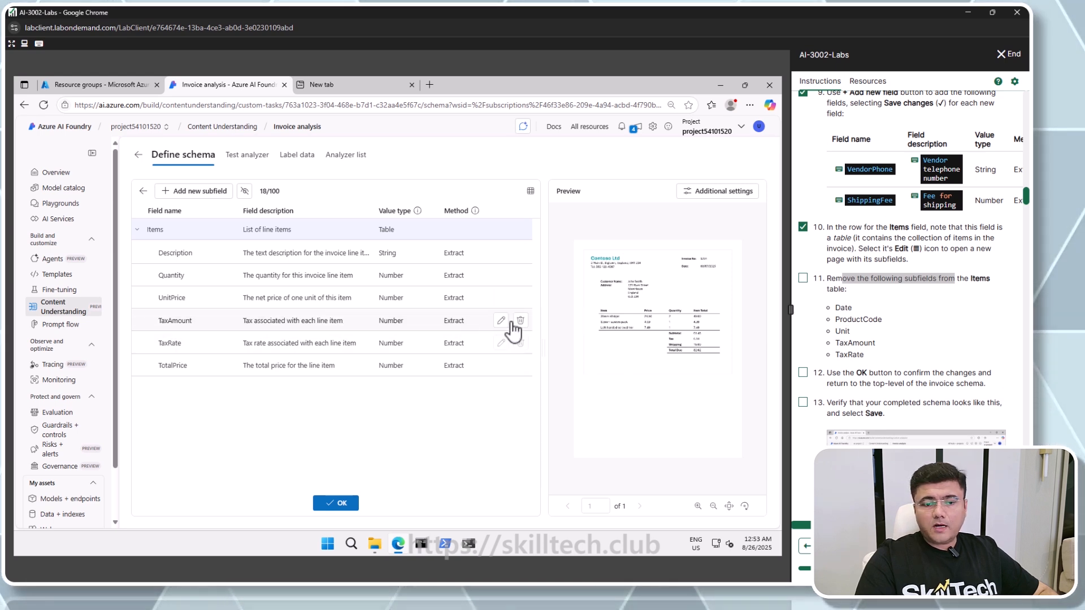
left_click(520, 321)
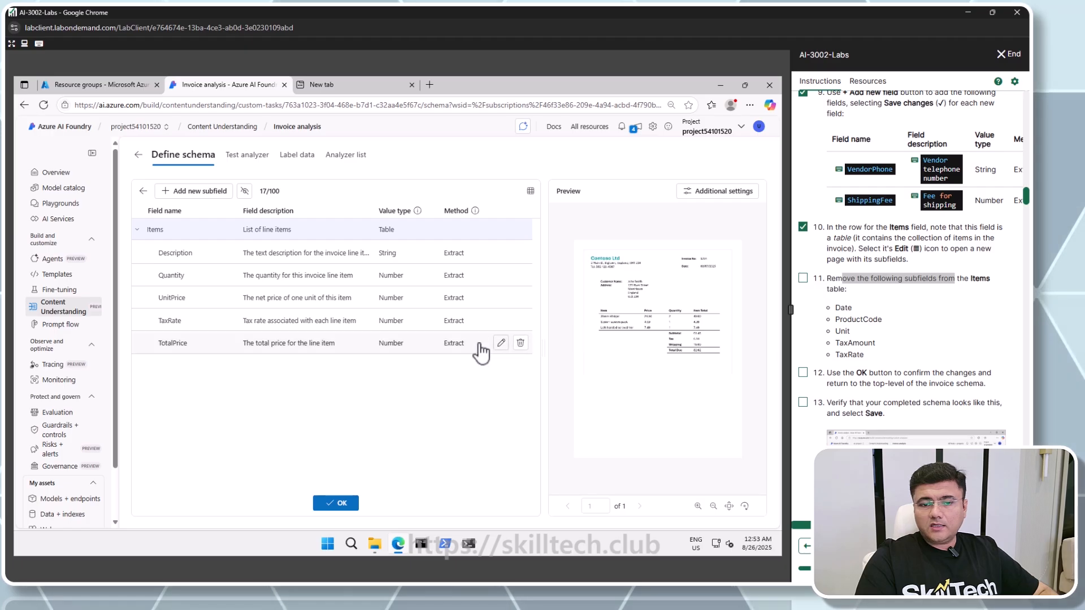
left_click(520, 321)
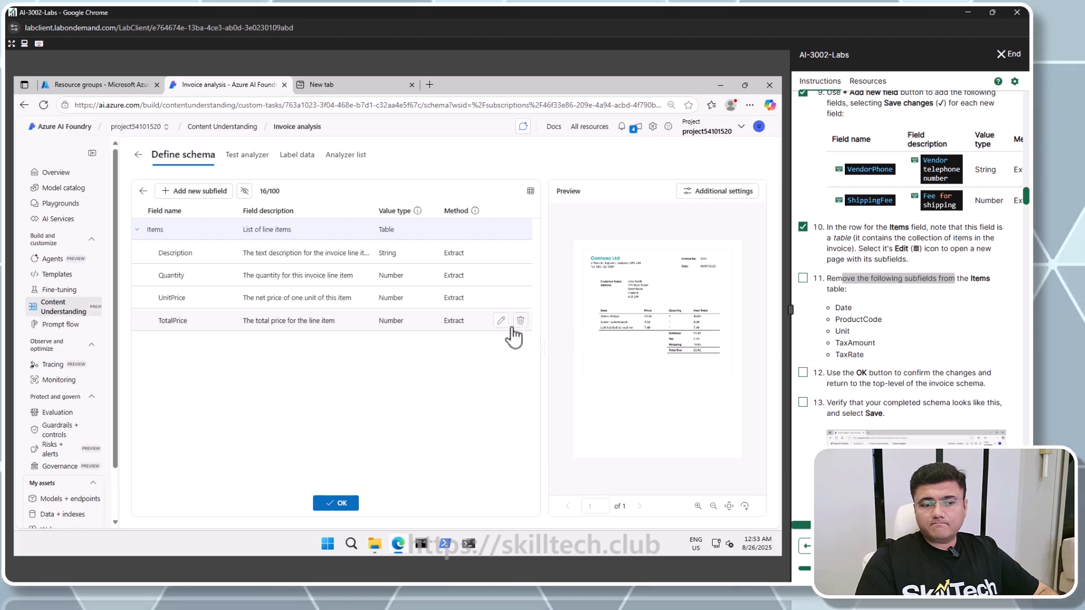
left_click(334, 503)
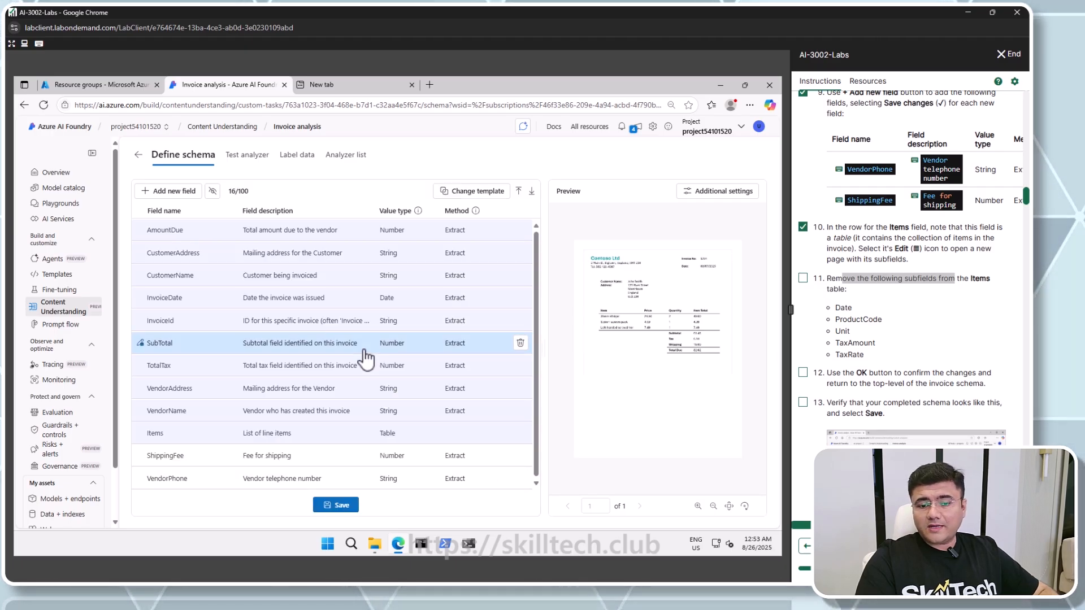
Save the updated schema and check off instruction steps 11 and 12
left_click(335, 505)
left_click(802, 278)
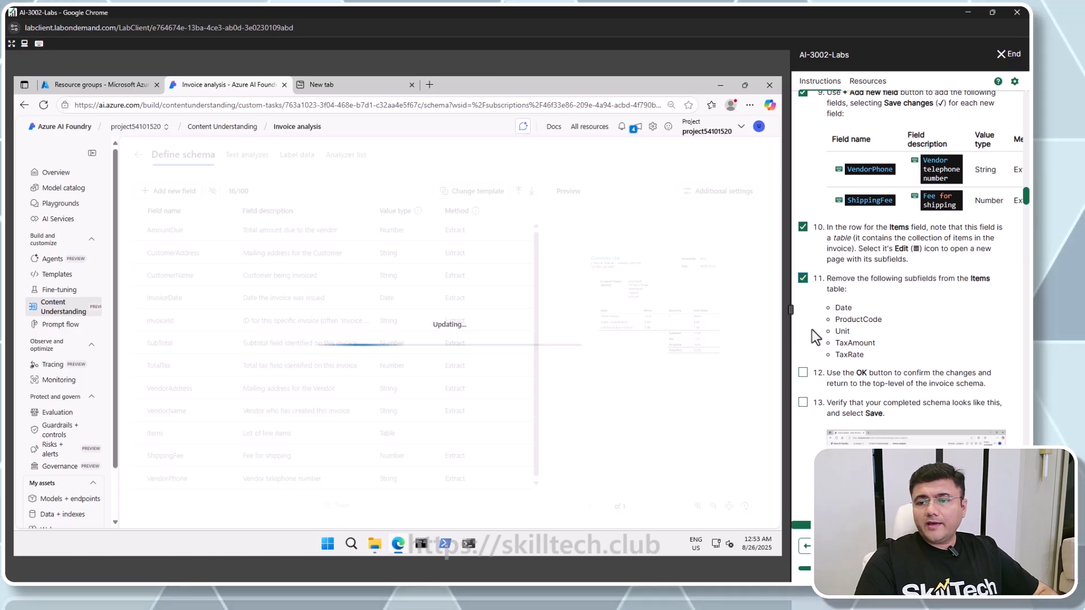
left_click(802, 372)
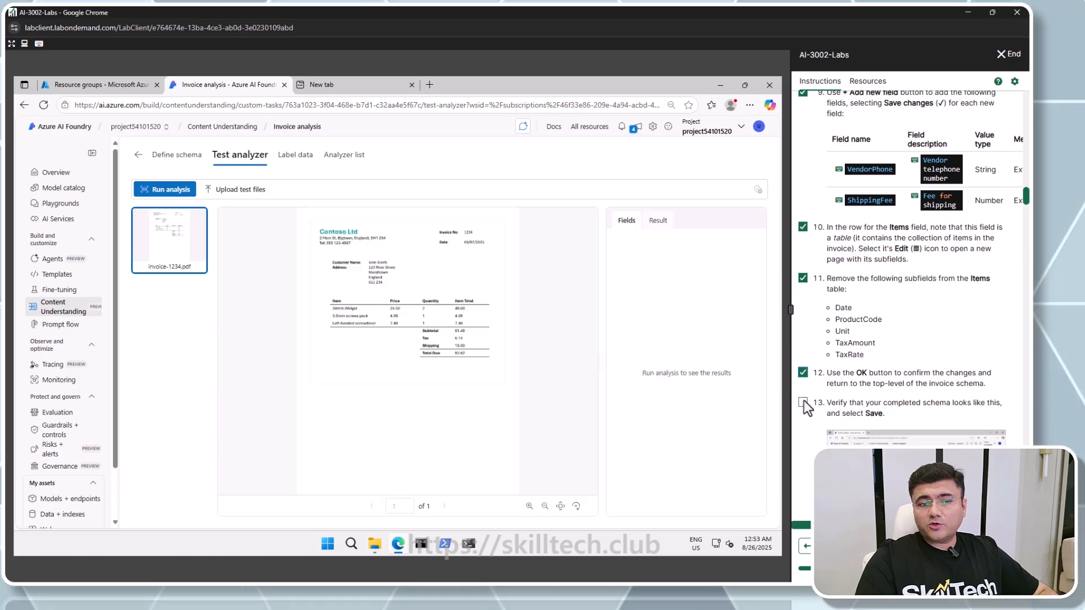
Run the analysis on the sample invoice and check off instruction steps 13 to 16
left_click(181, 194)
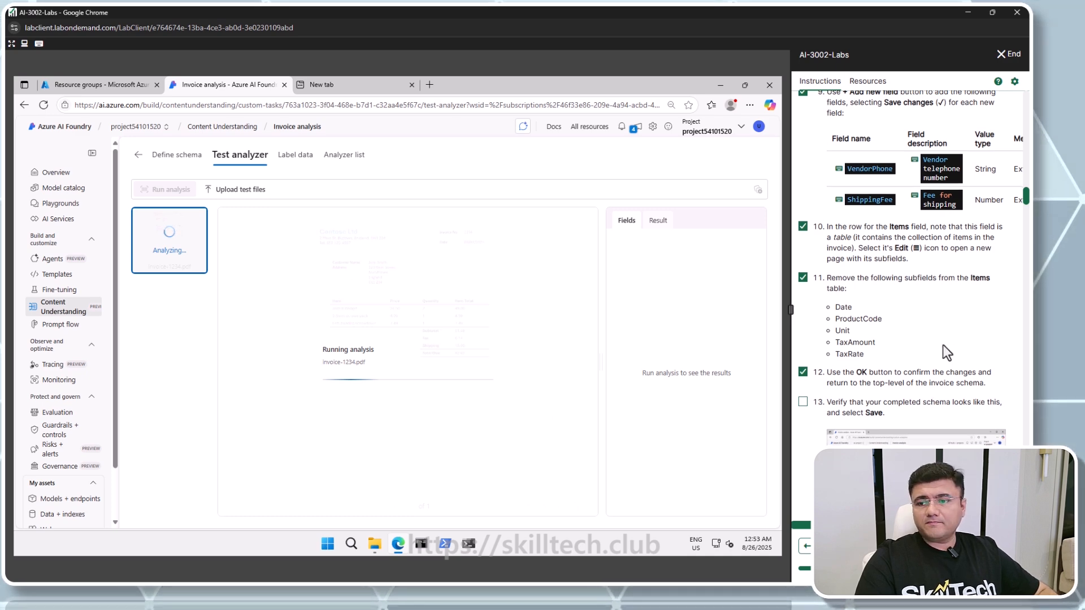
scroll(946, 353, "down", 3)
left_click(802, 244)
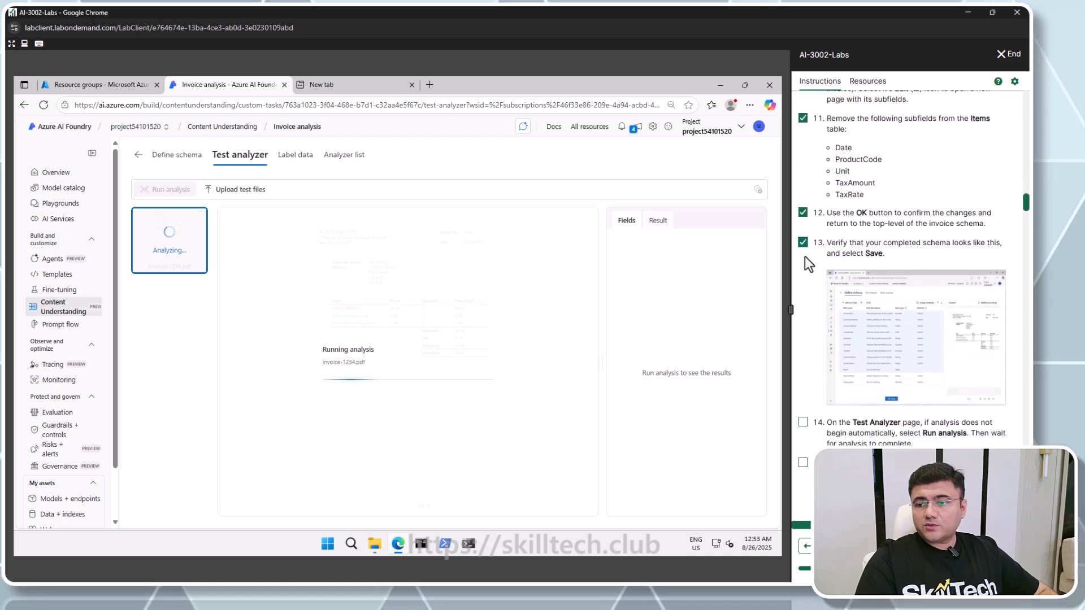
scroll(808, 431, "down", 2)
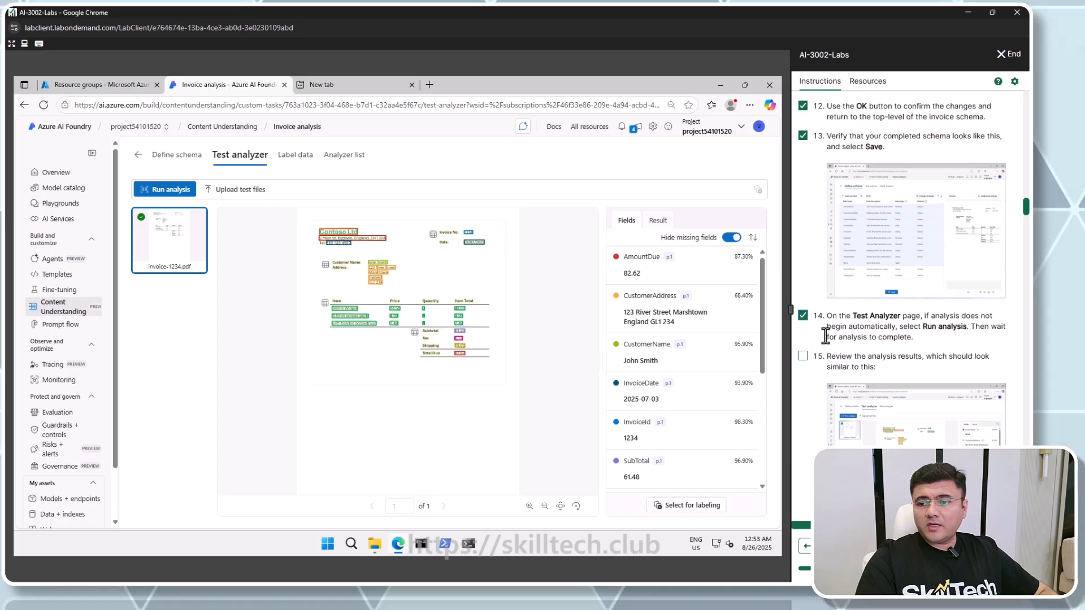
scroll(809, 360, "down", 2)
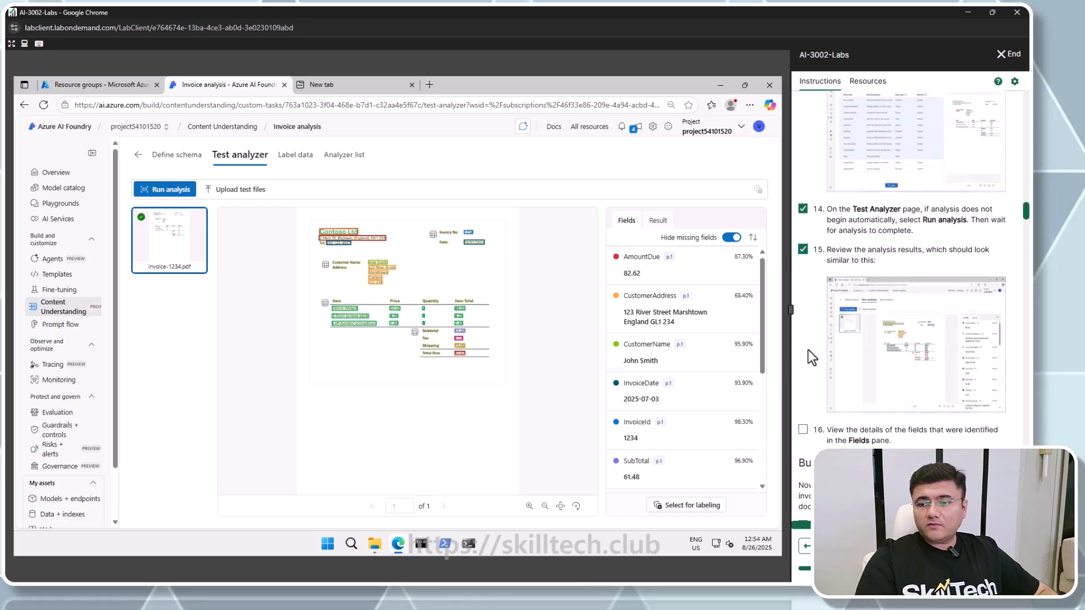
scroll(812, 356, "down", 3)
left_click(802, 274)
scroll(812, 309, "down", 2)
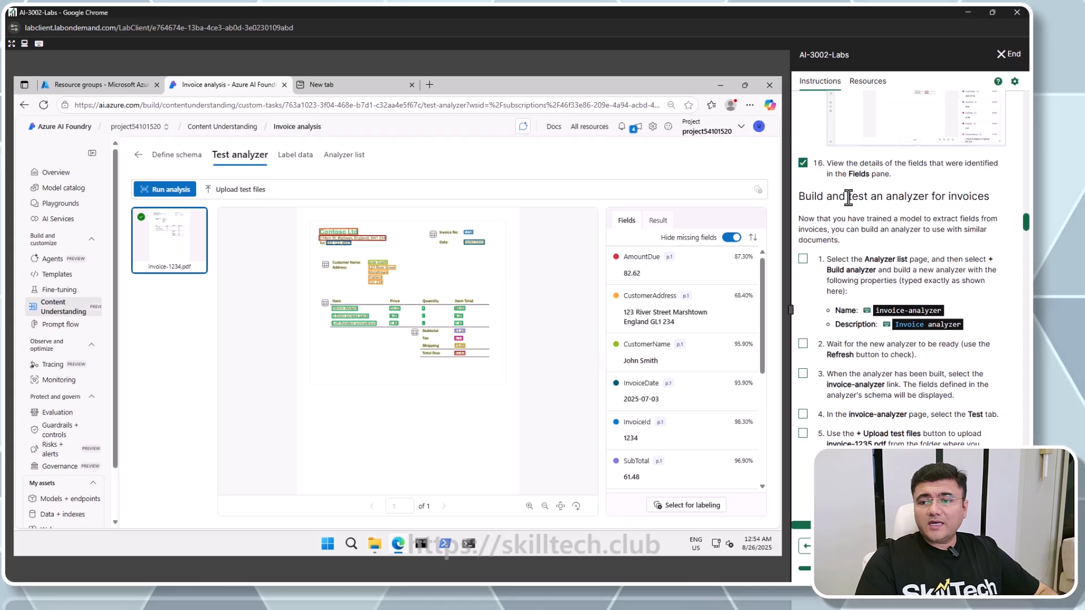
Build a new analyzer named invoice-analyzer with the description Invoice analyzer
left_click_drag(848, 197, 935, 197)
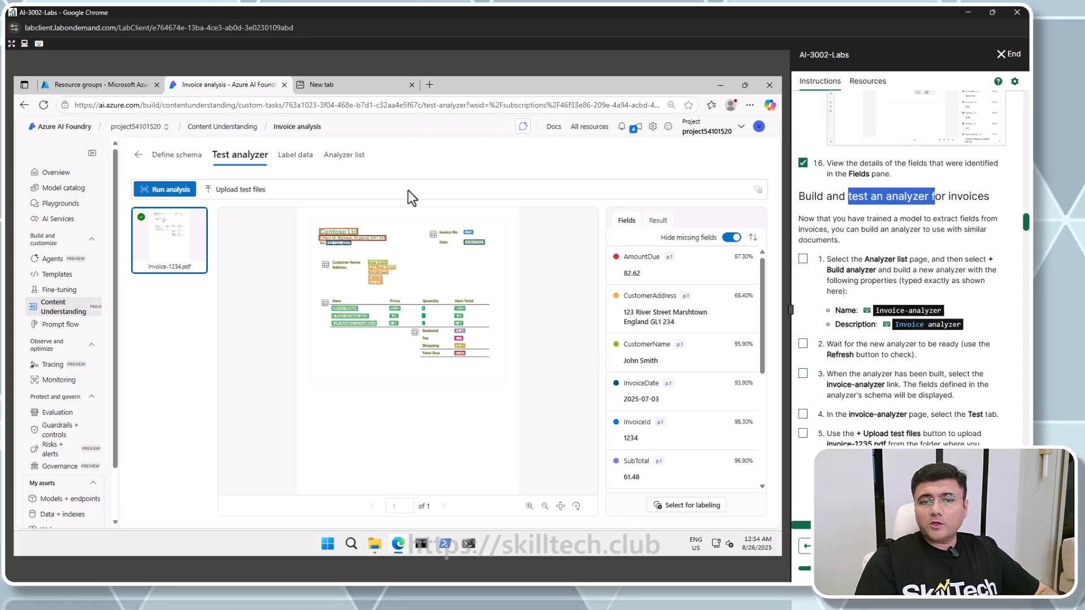
left_click(345, 155)
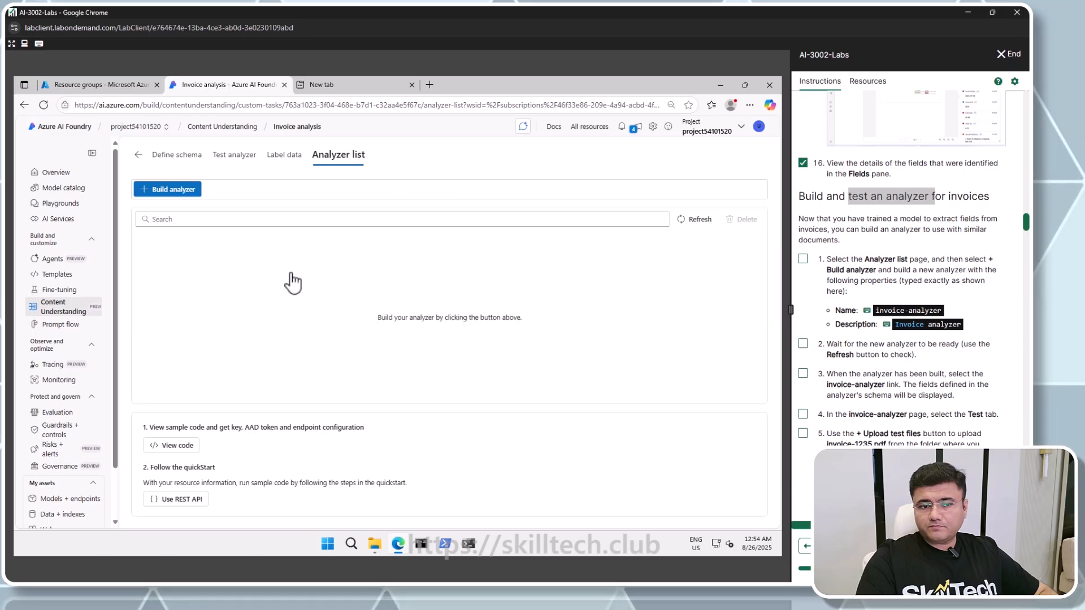
left_click(158, 191)
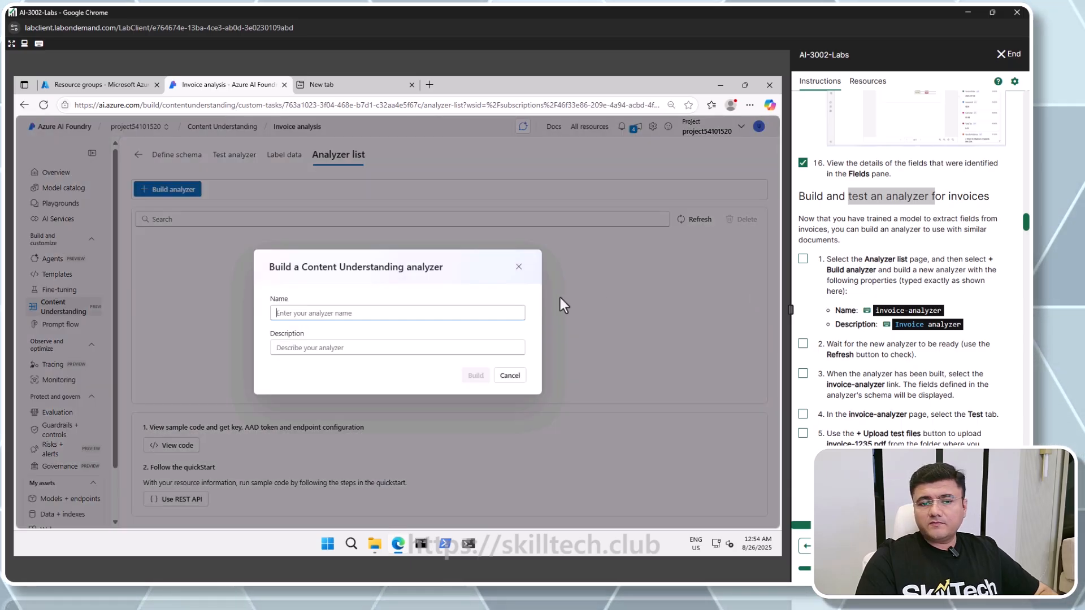
left_click(908, 310)
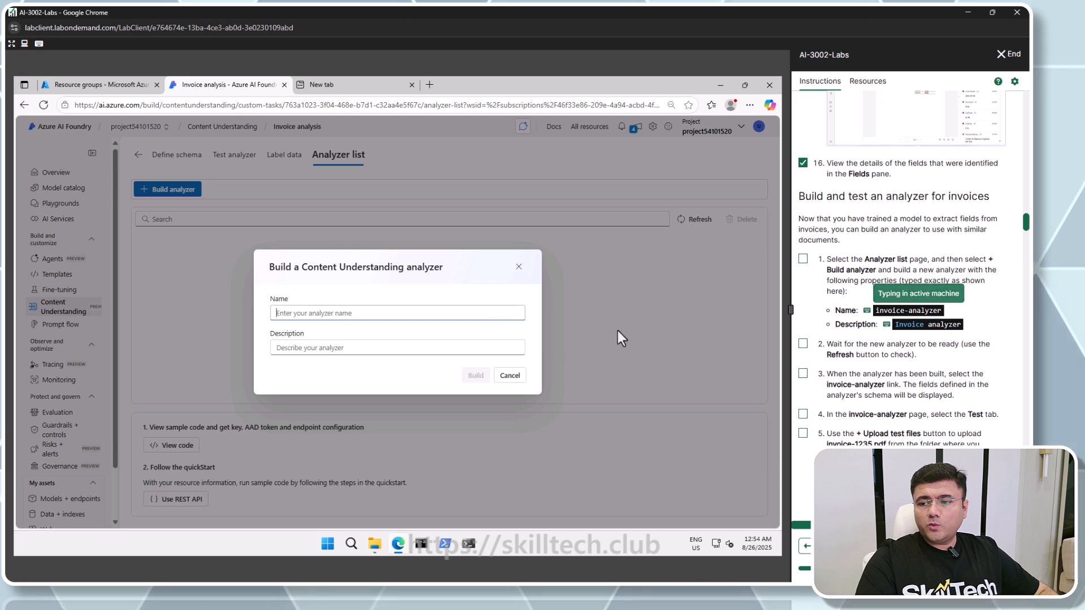
left_click(357, 348)
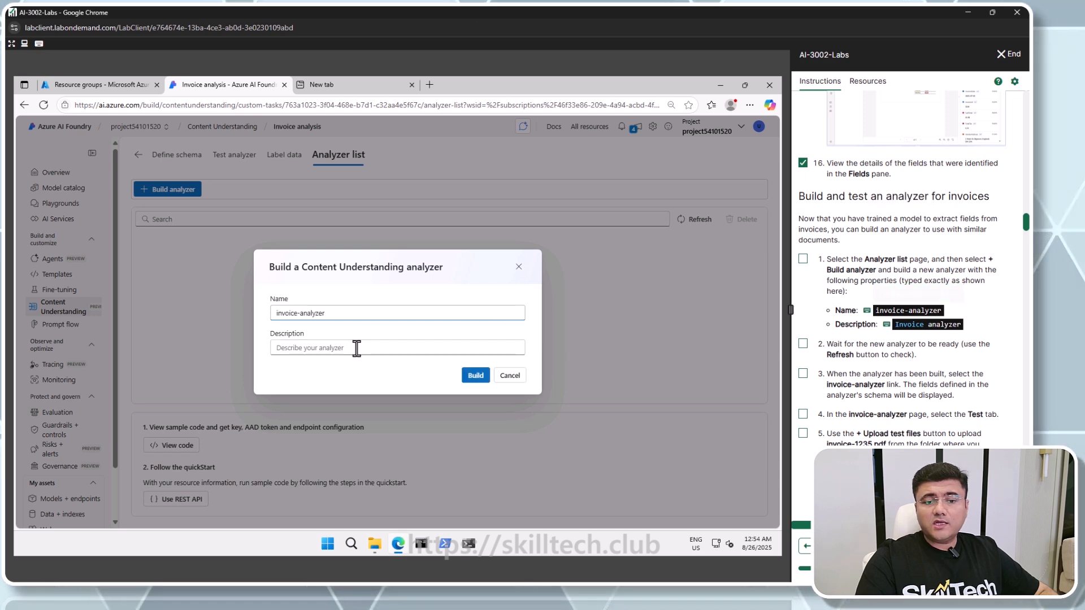
left_click(911, 325)
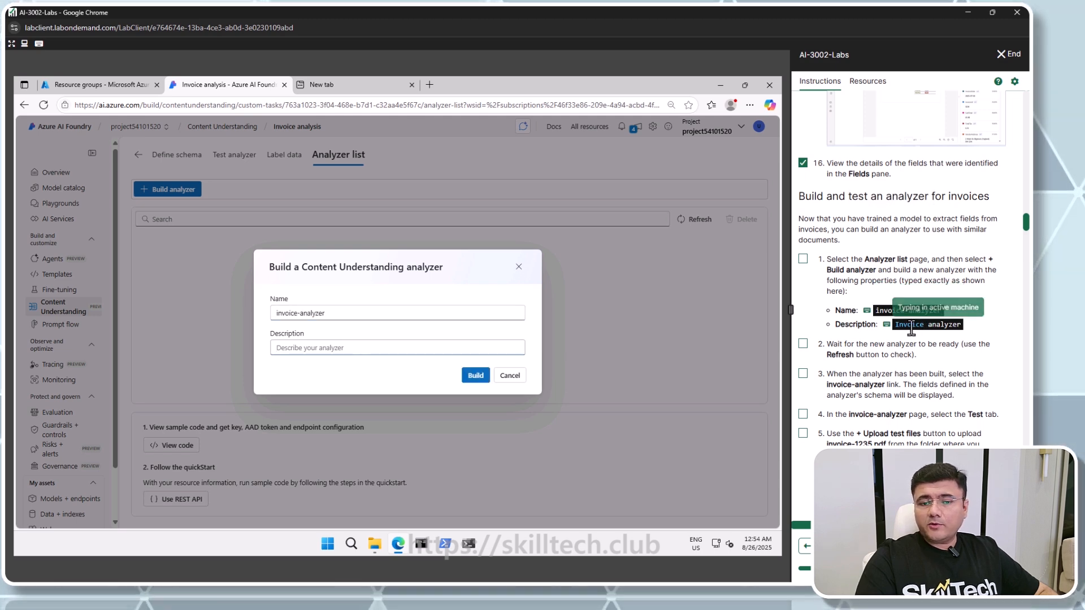
left_click(475, 376)
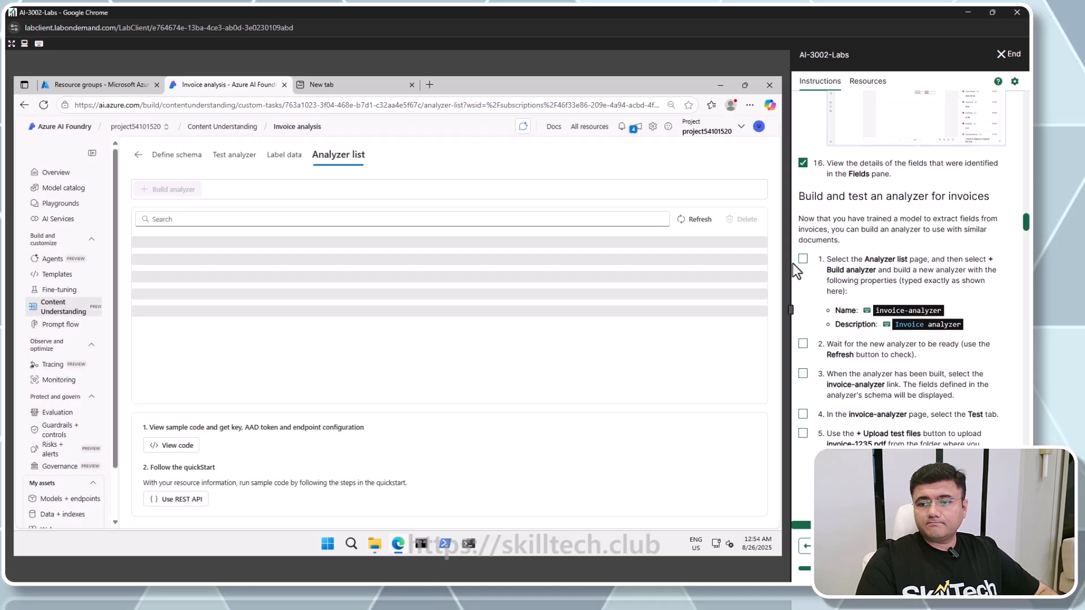
Check off instruction steps 1 to 3 for building the analyzer
left_click(802, 259)
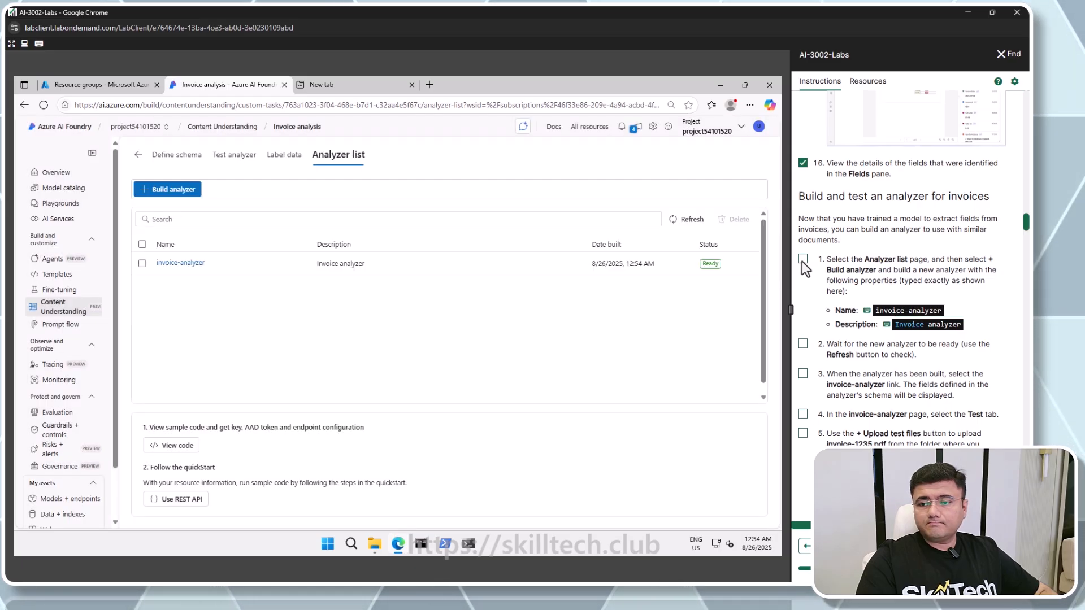
left_click(803, 345)
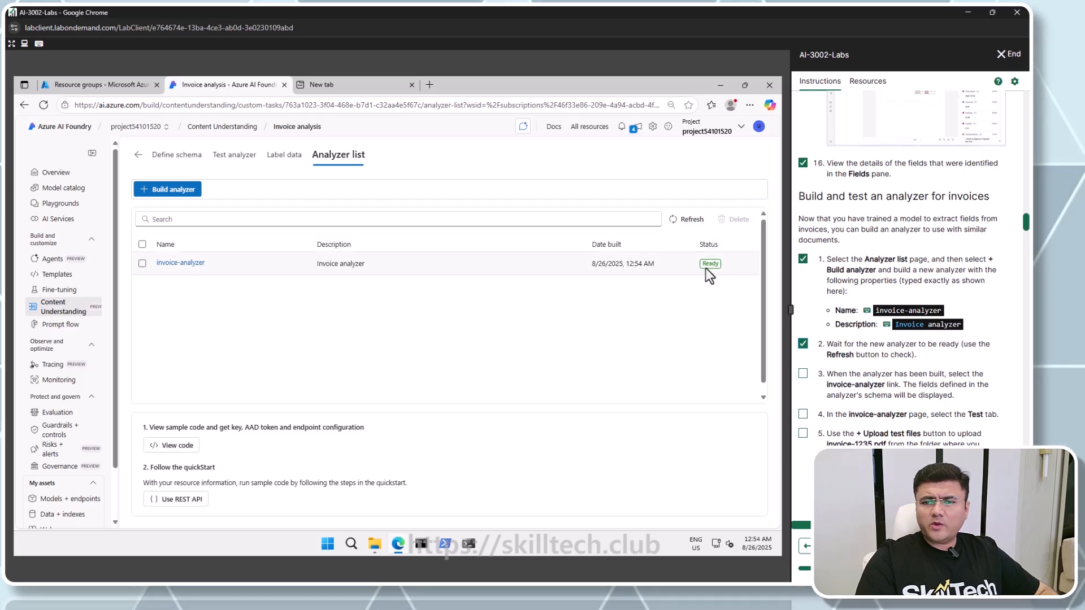
scroll(831, 354, "down", 2)
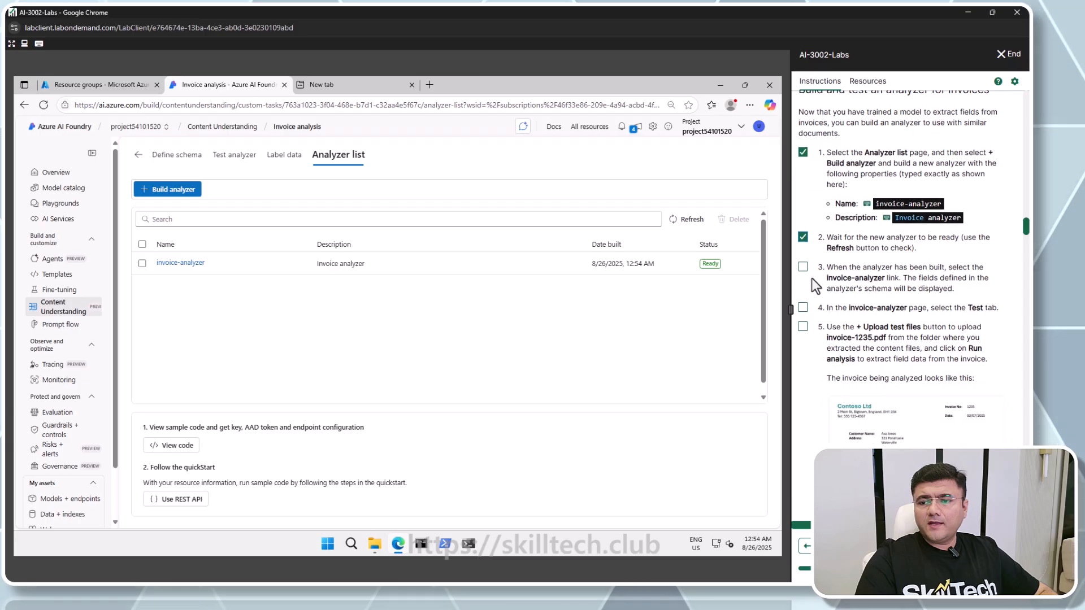
left_click(802, 266)
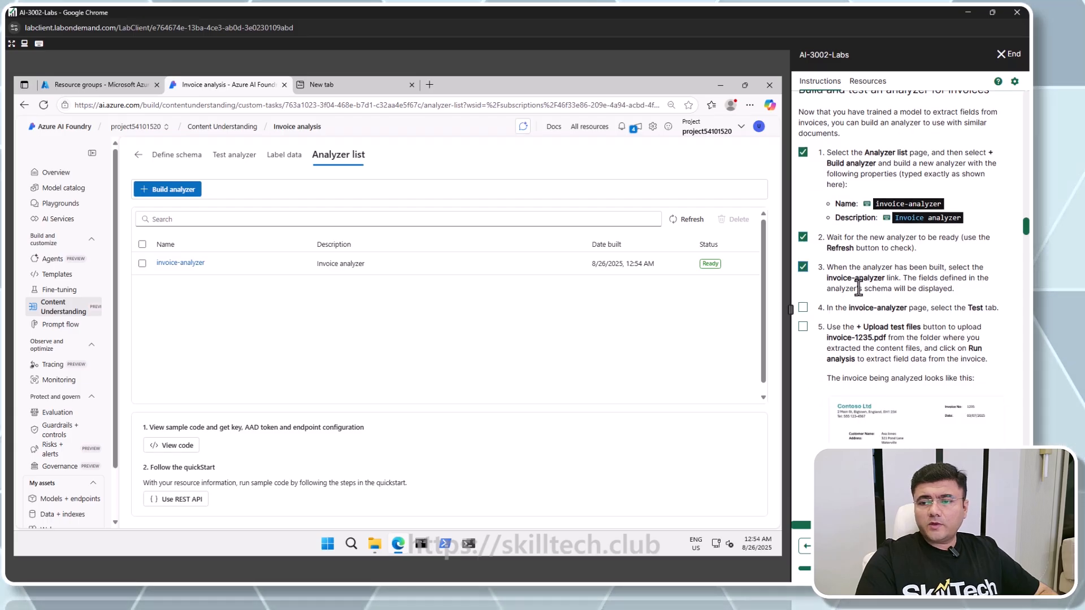
Open invoice-analyzer's Test page and upload invoice-1235.pdf from the content folder as a test file
left_click(190, 265)
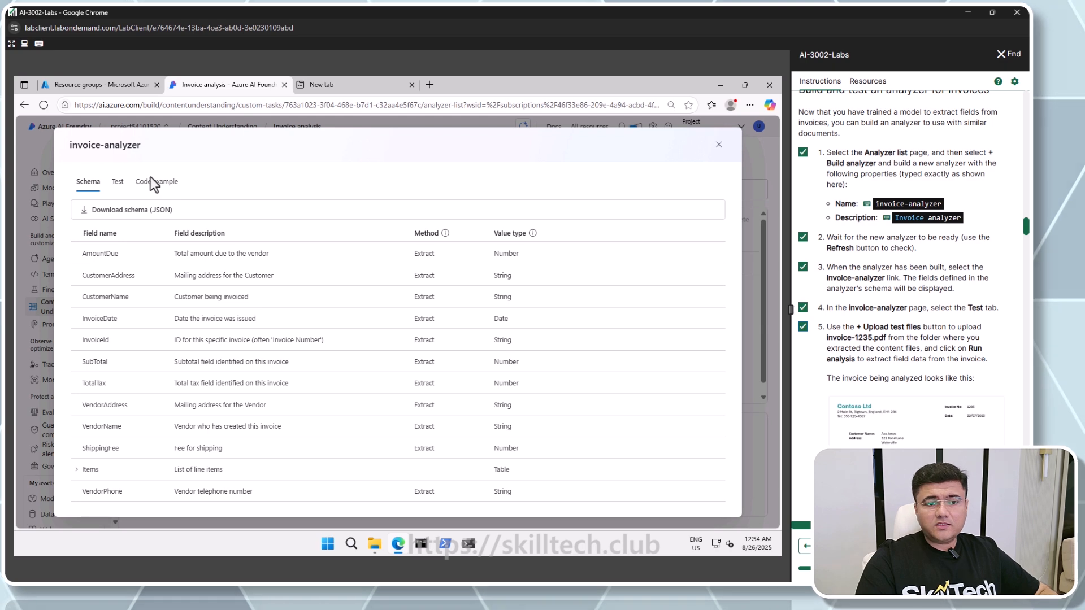
left_click(118, 187)
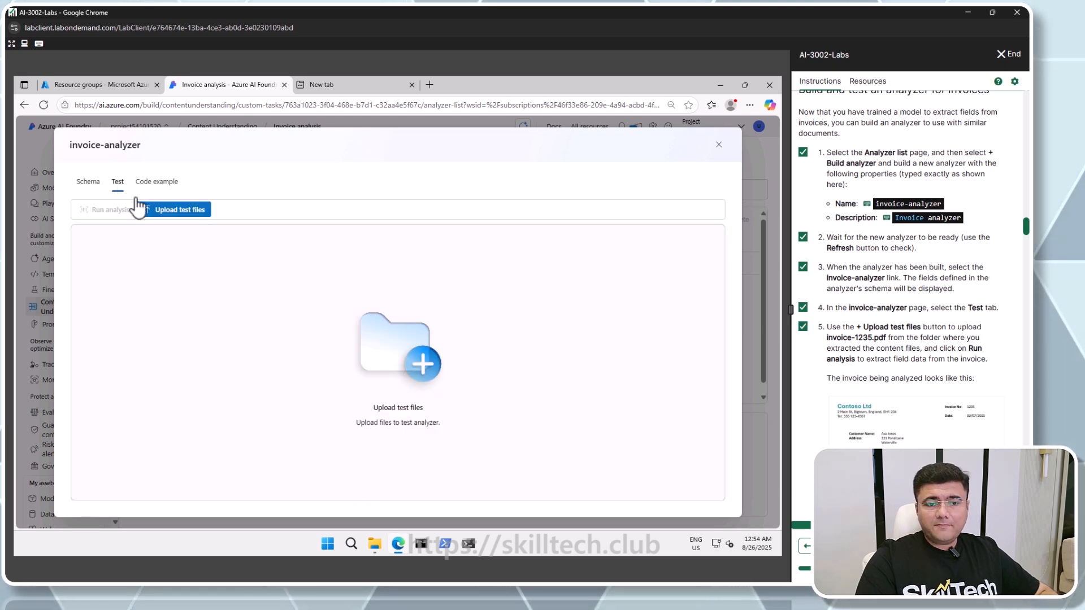
left_click(197, 211)
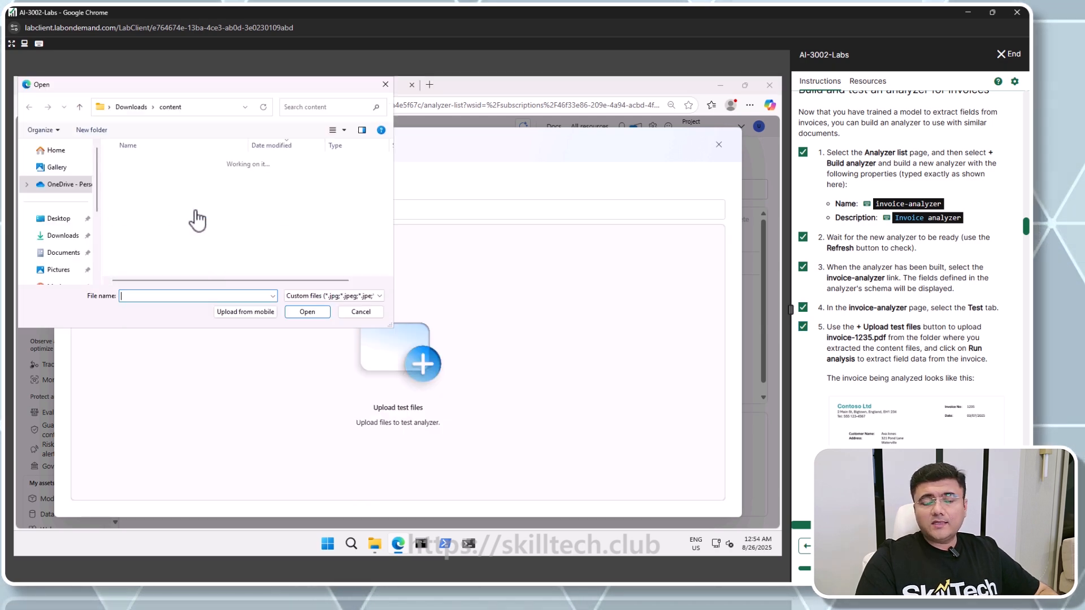
left_click(145, 178)
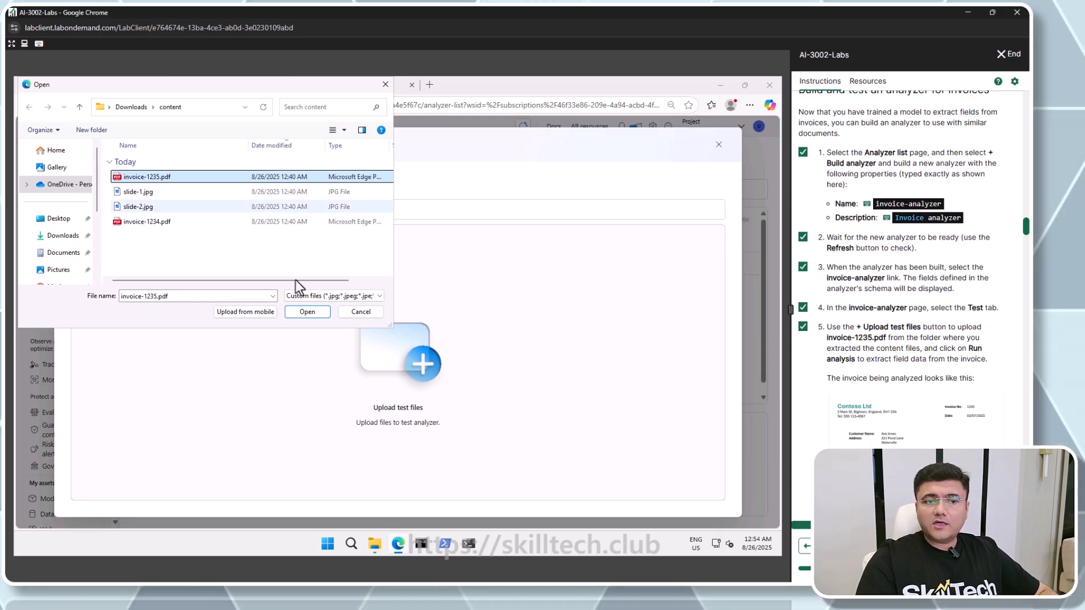
left_click(308, 311)
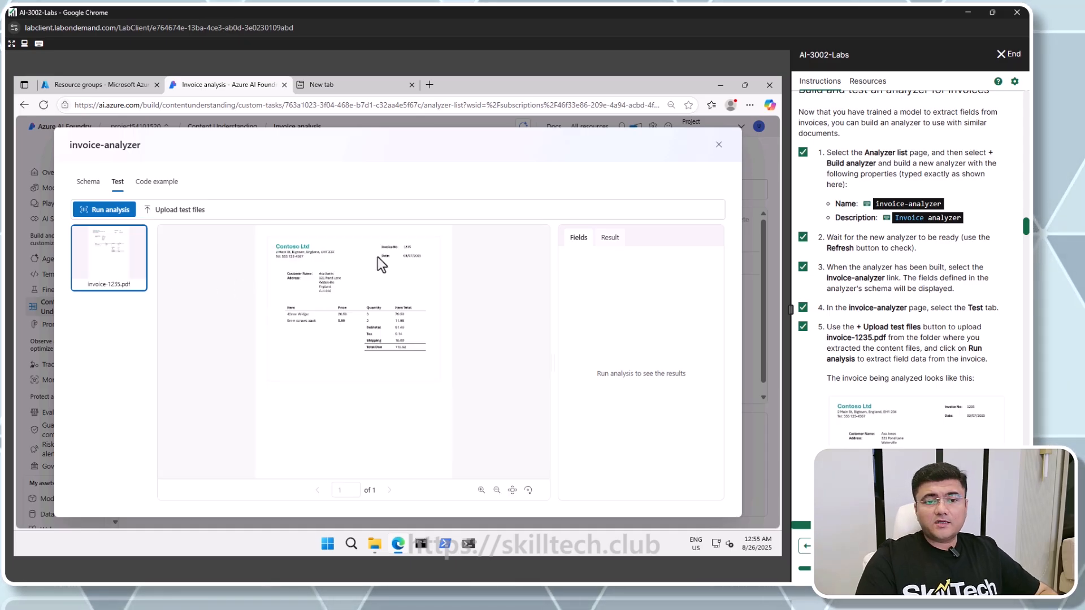
Run analysis on invoice-1235.pdf and check off instruction step 7
left_click(116, 210)
scroll(841, 331, "down", 5)
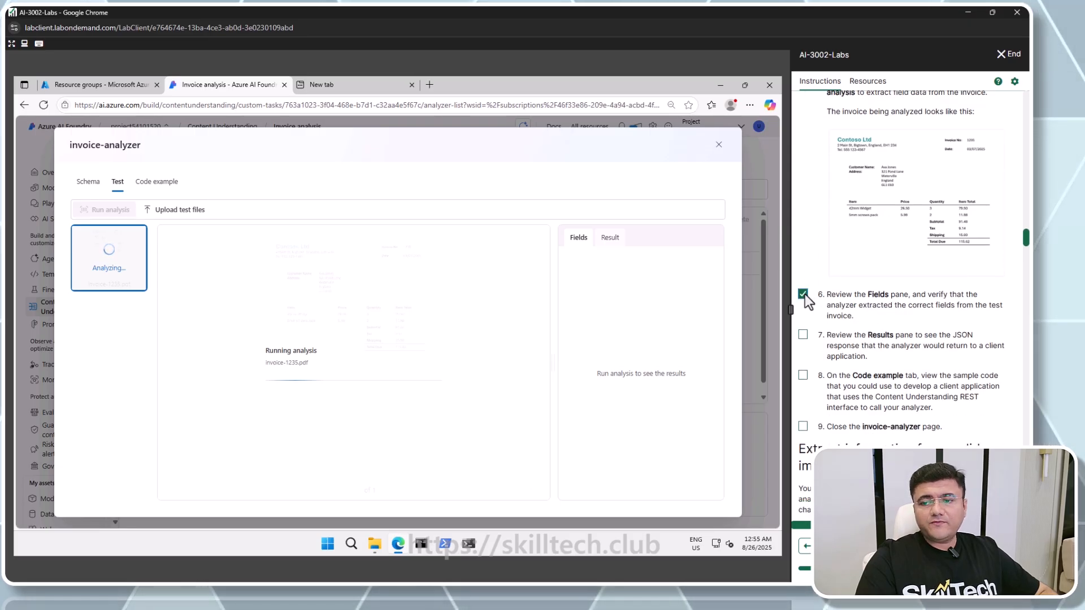
left_click(803, 335)
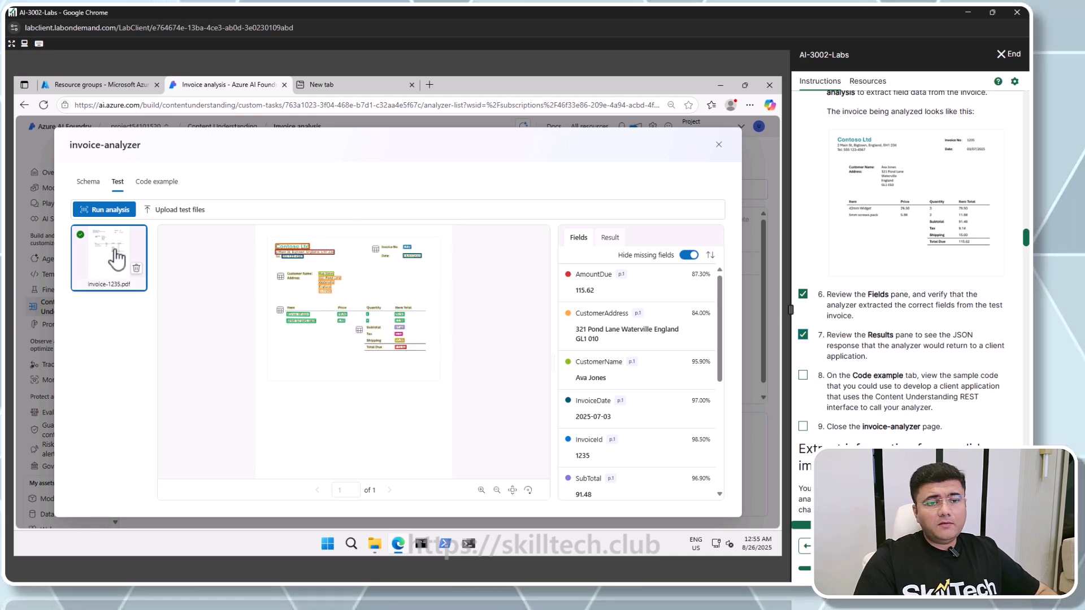
Check off instruction step 8 and review the sample Python code on the analyzer's Code example tab
scroll(842, 345, "down", 2)
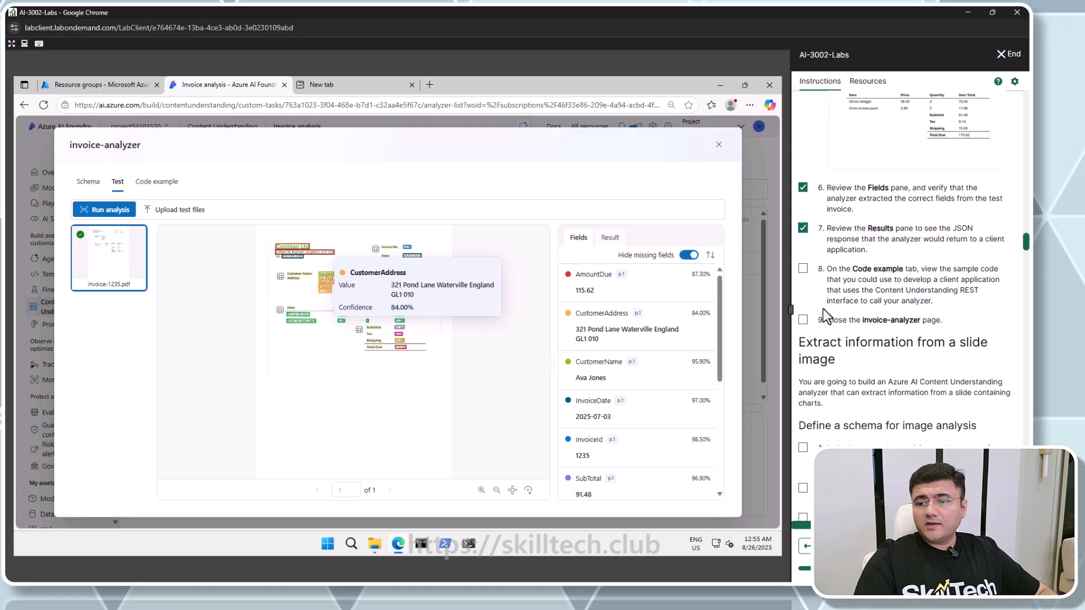
left_click(802, 268)
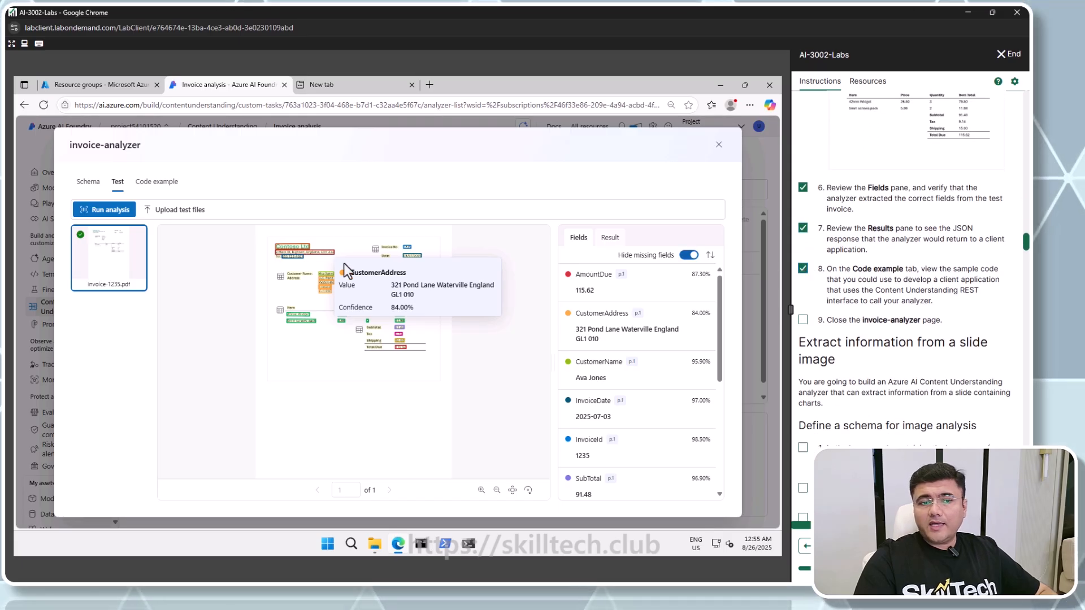
left_click(165, 188)
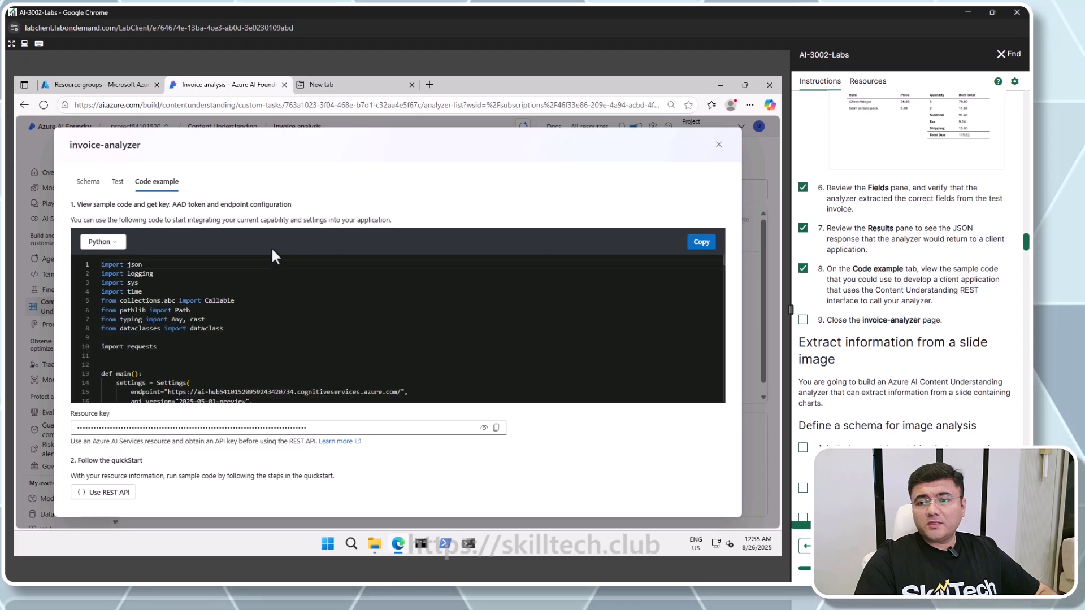
scroll(237, 358, "down", 8)
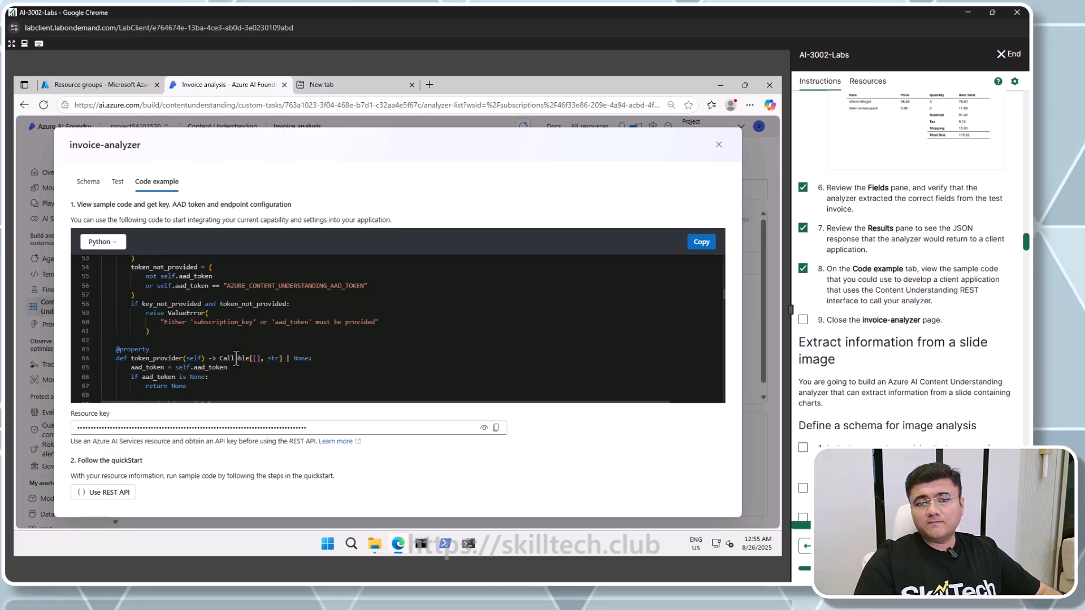
scroll(237, 358, "down", 5)
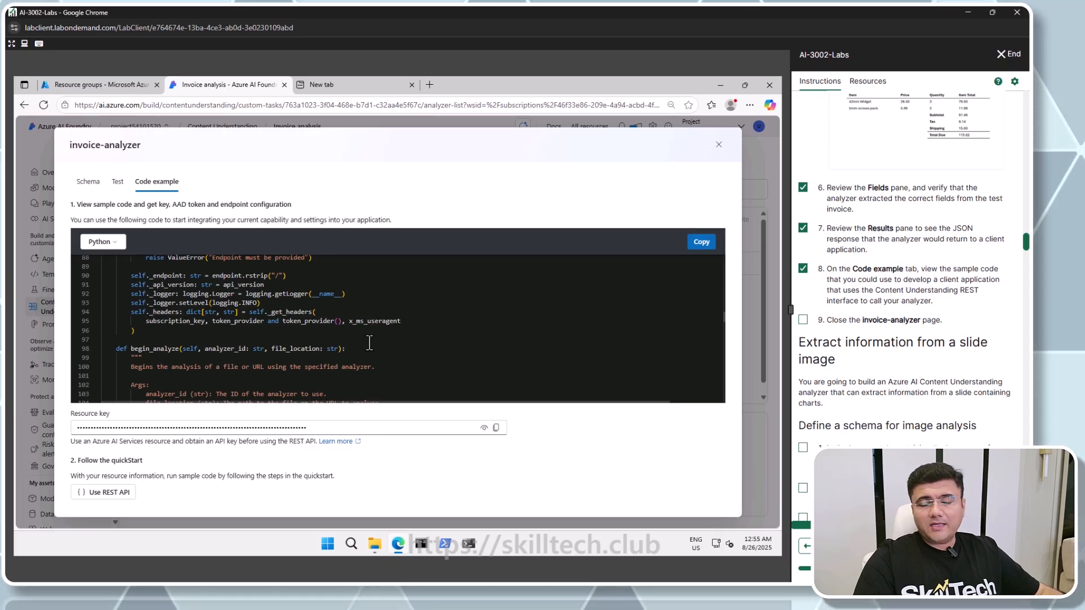
left_click(118, 182)
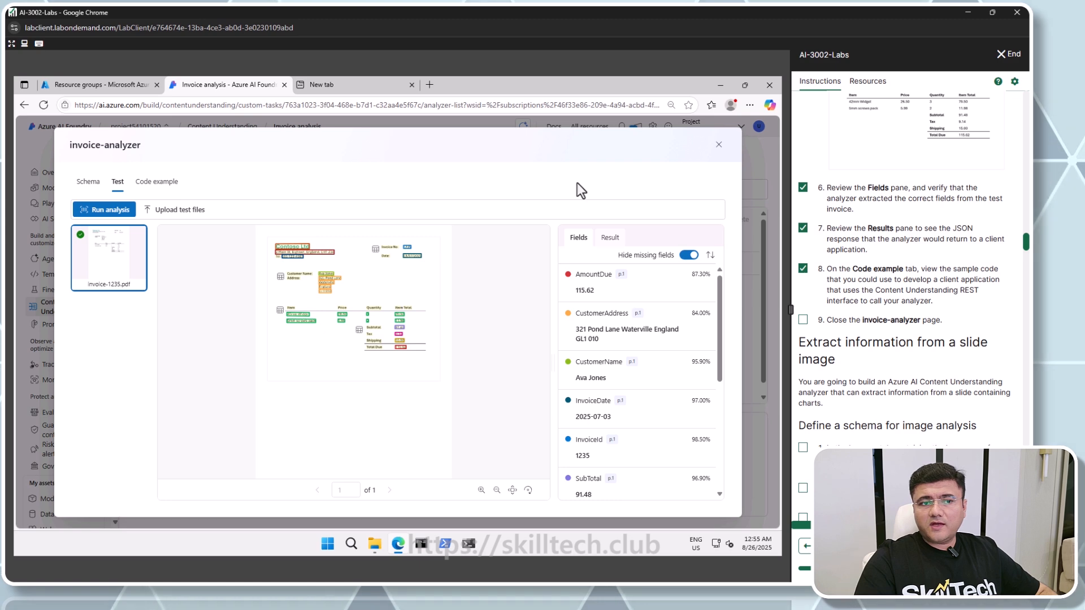
Close the invoice-analyzer page and check off instruction step 9
left_click(718, 147)
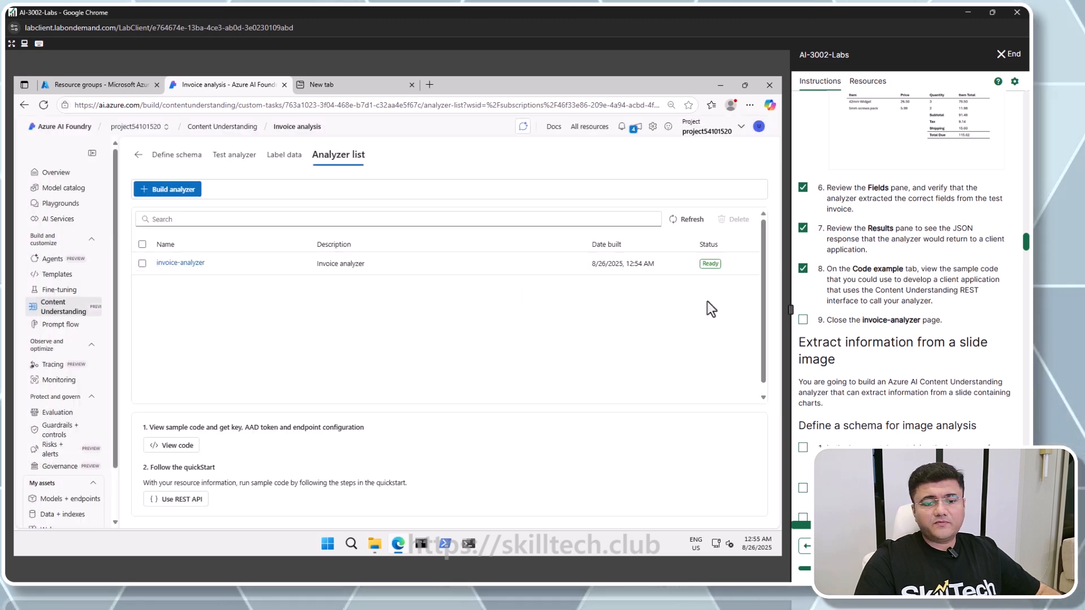
left_click(803, 320)
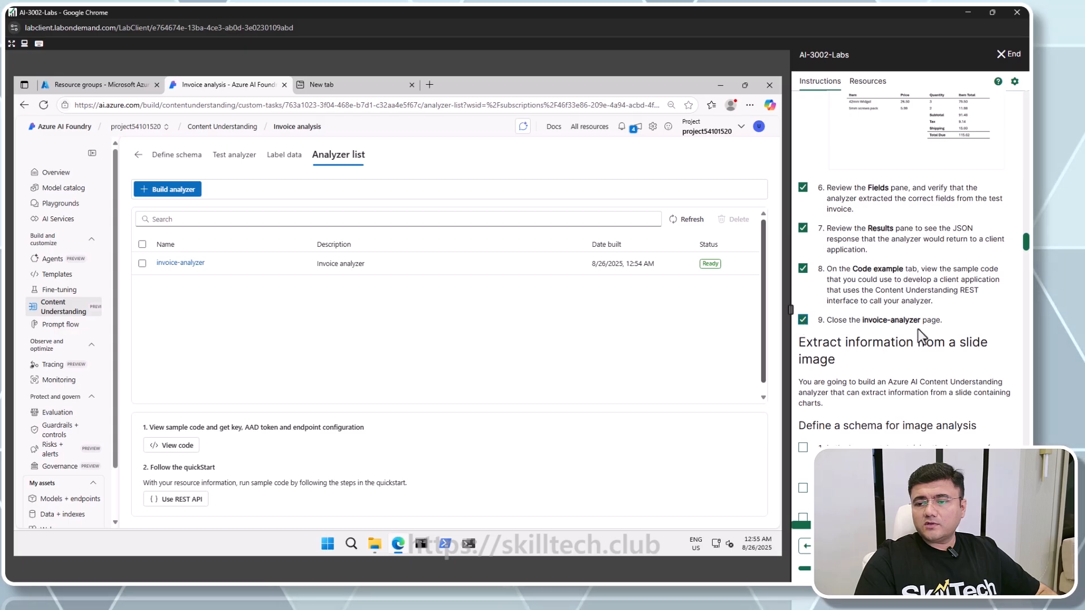
Read the slide image instructions and open the Custom task tab of Content Understanding
scroll(889, 333, "down", 3)
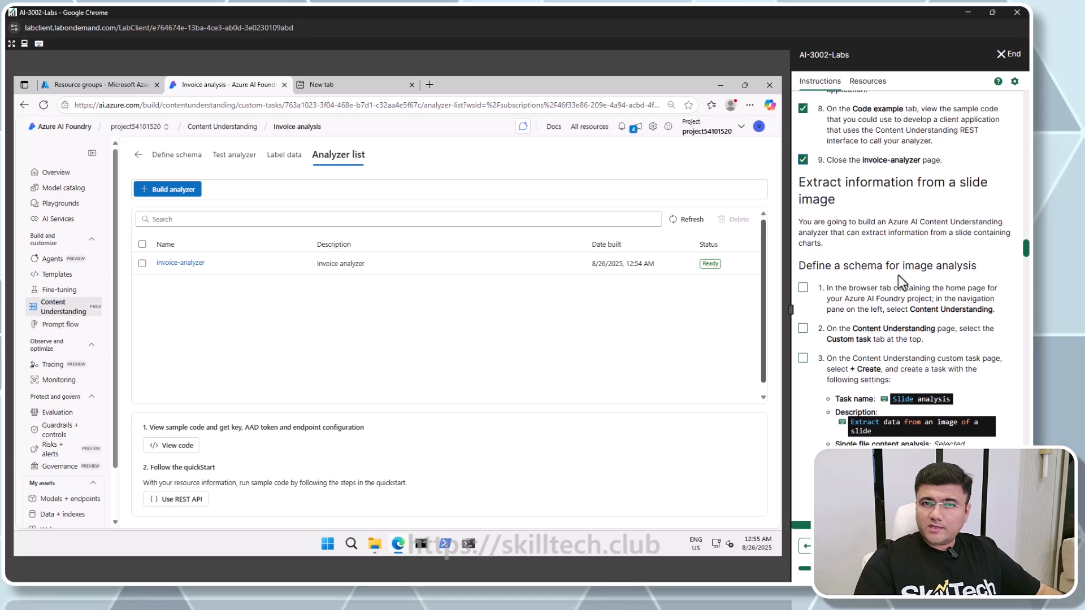
double_click(973, 184)
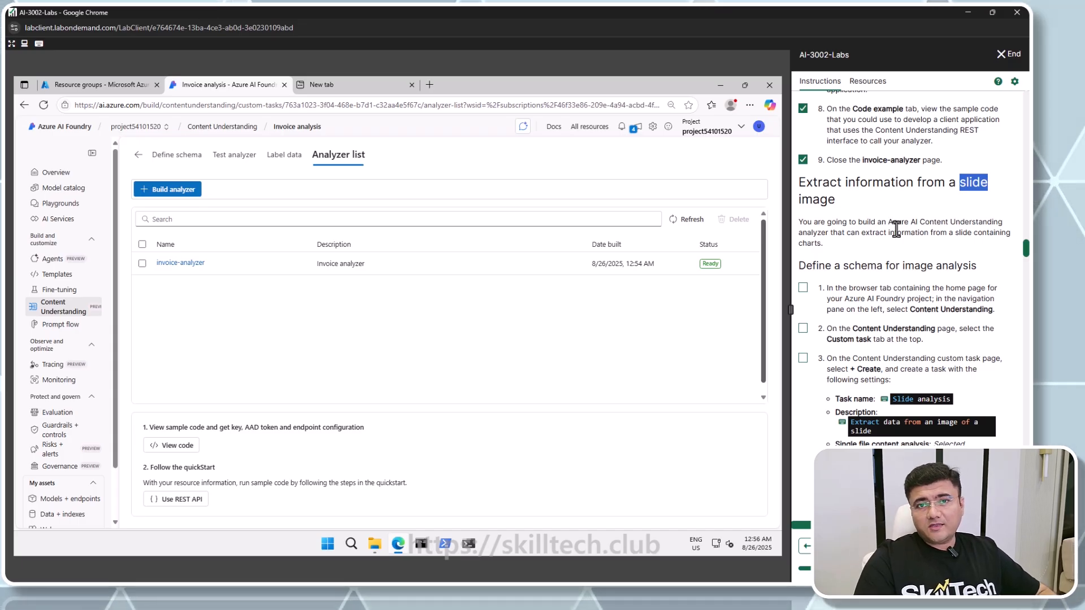
scroll(891, 222, "down", 3)
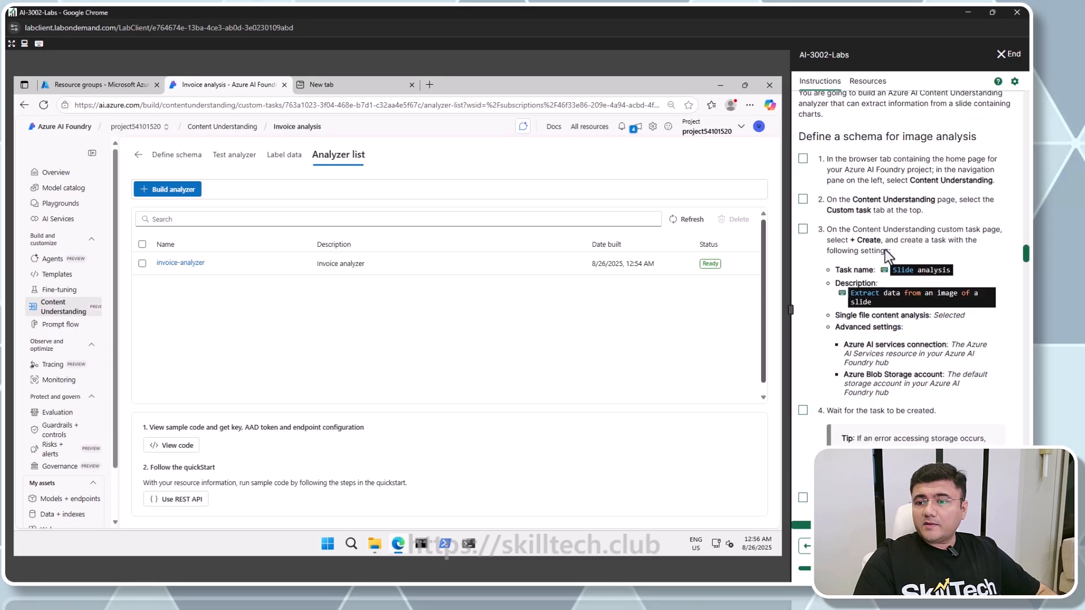
scroll(896, 227, "up", 2)
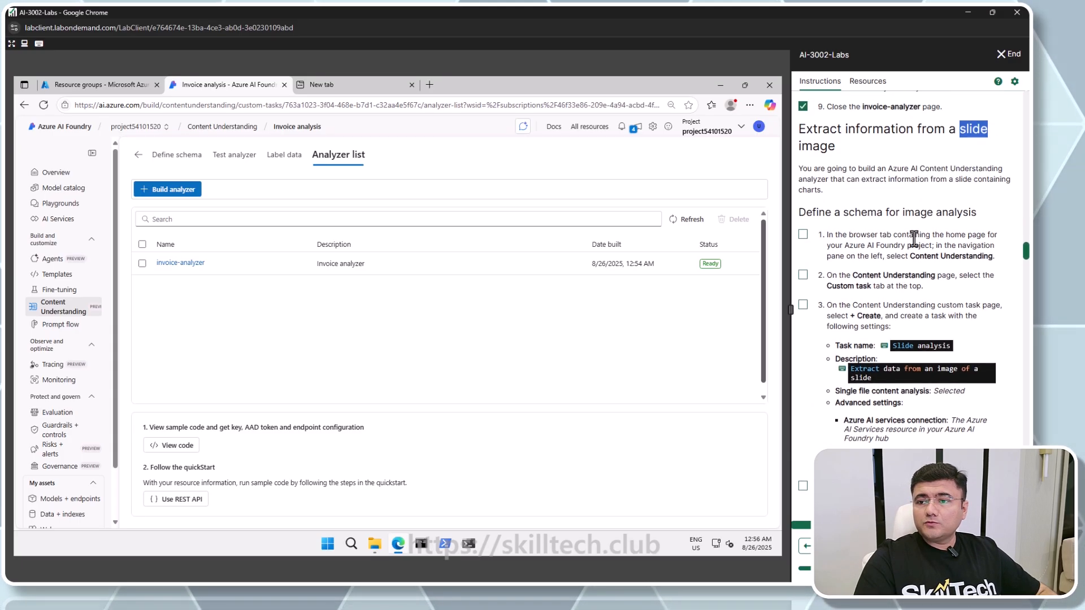
left_click(63, 308)
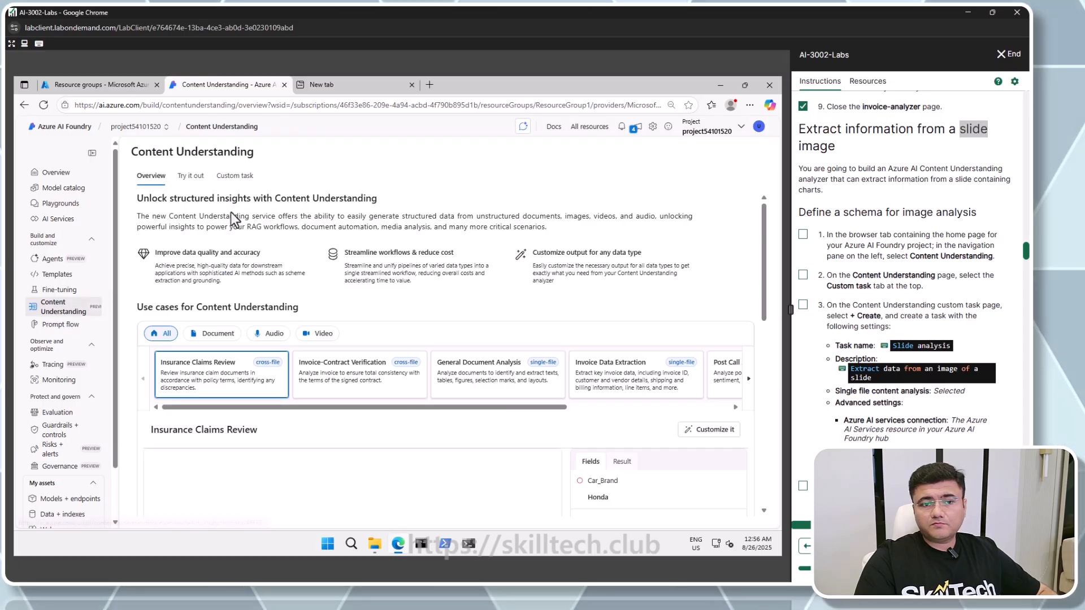
left_click(235, 176)
Check off instruction steps 1 to 3 for defining the image analysis schema
left_click(803, 234)
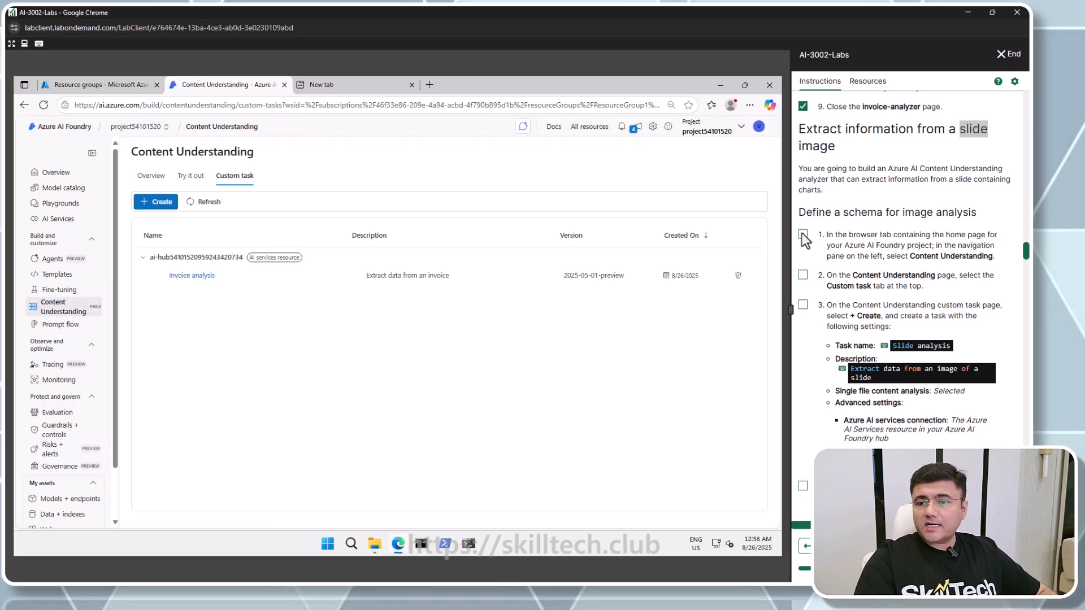
left_click(803, 274)
left_click(802, 304)
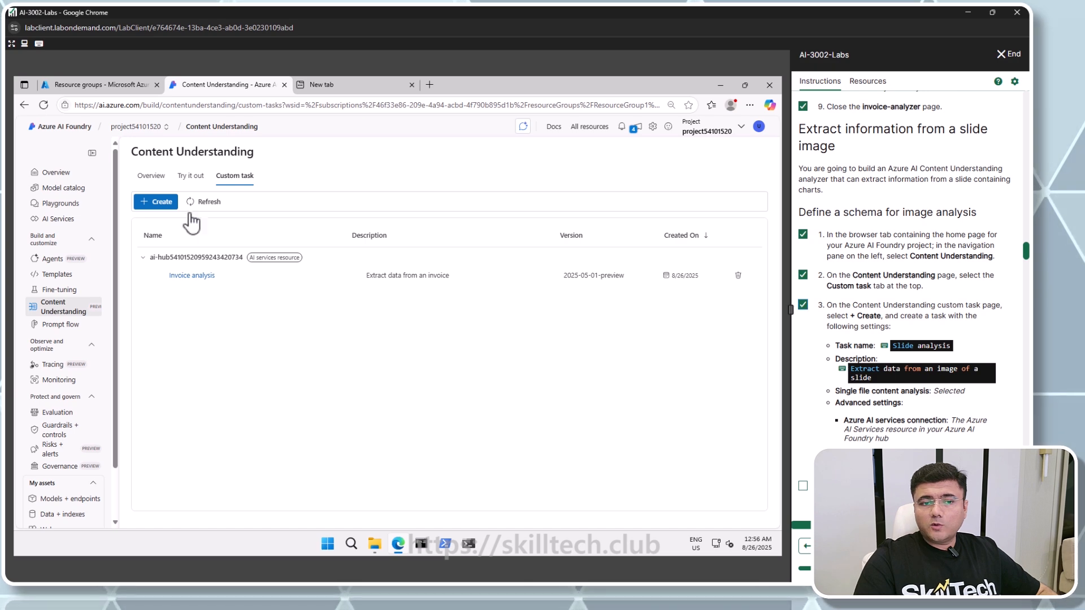
Create a task named Slide analysis described as Extract data from an image of a slide, and check off steps 4 and 5
left_click(156, 203)
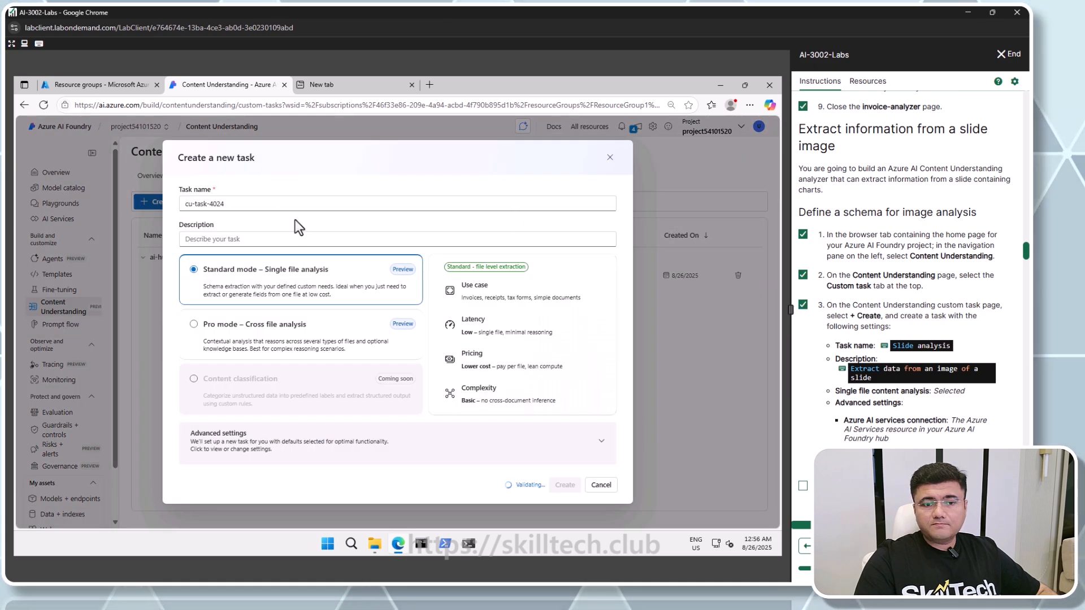
left_click(919, 345)
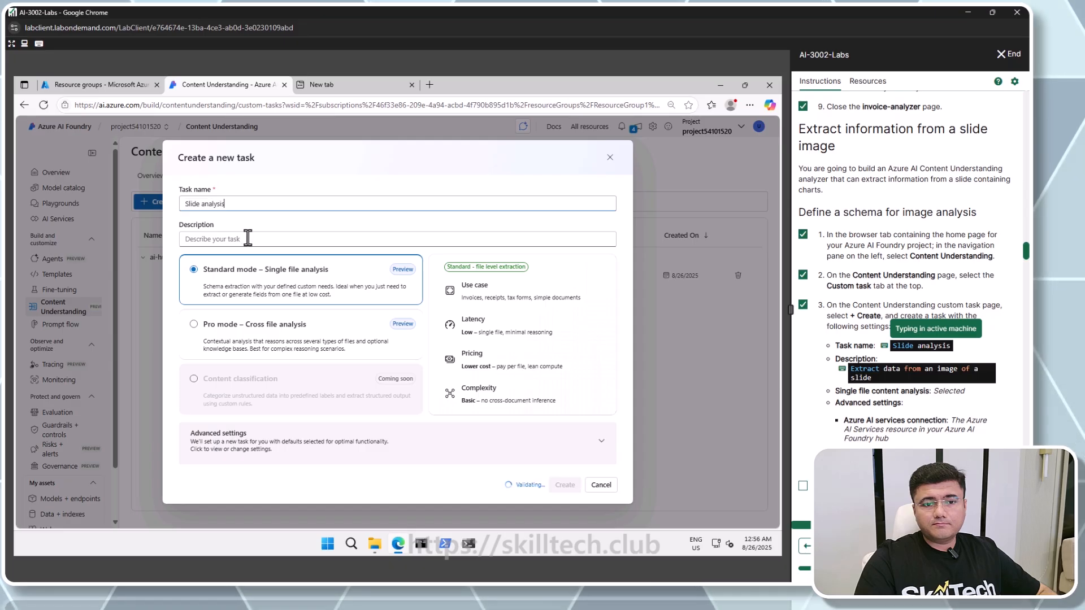
left_click(864, 372)
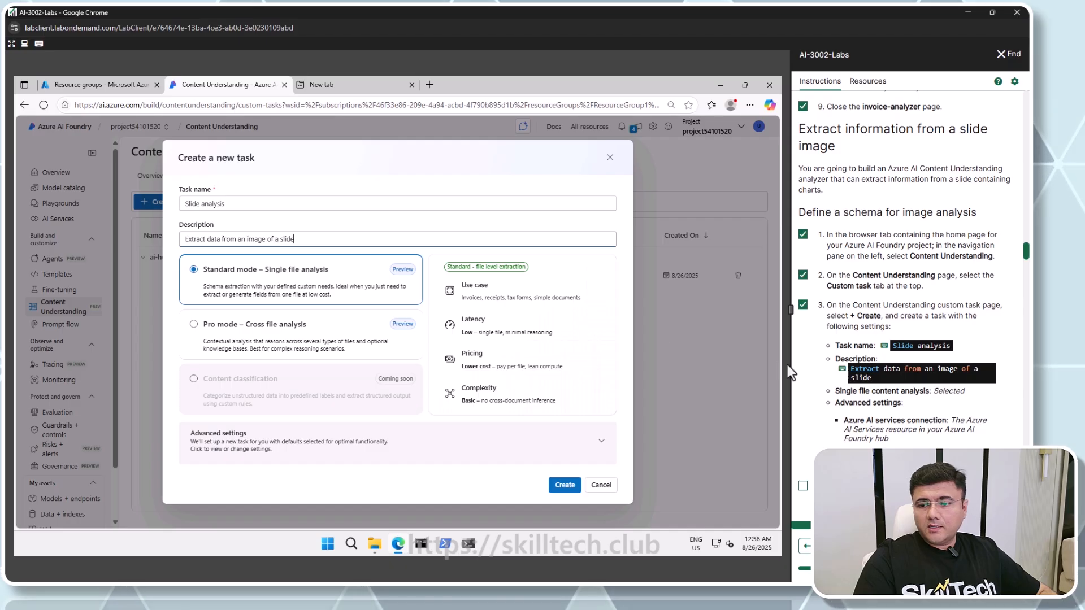
scroll(814, 372, "down", 2)
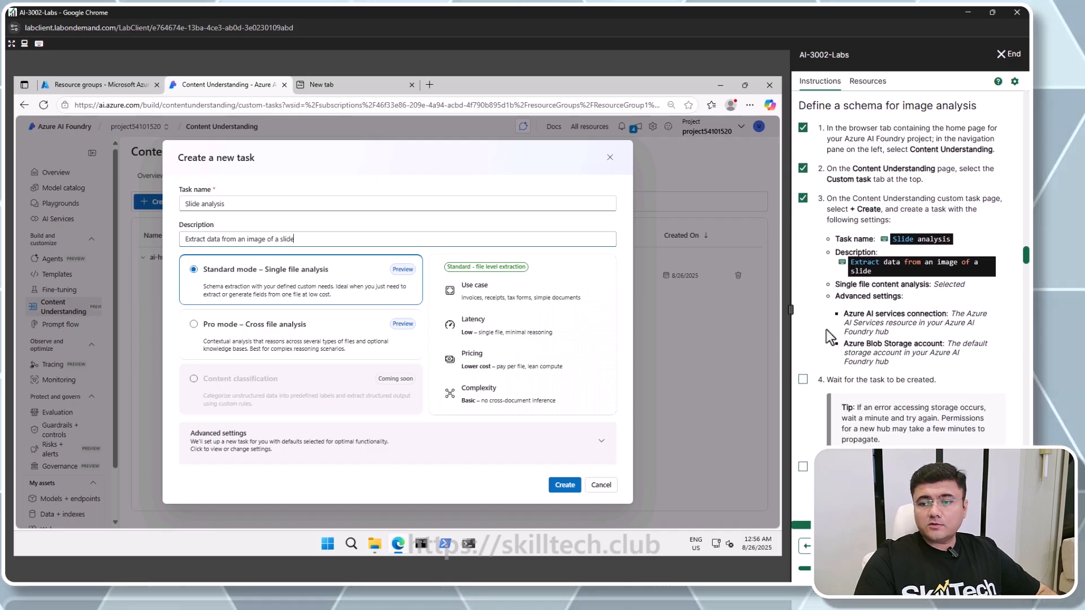
left_click(312, 451)
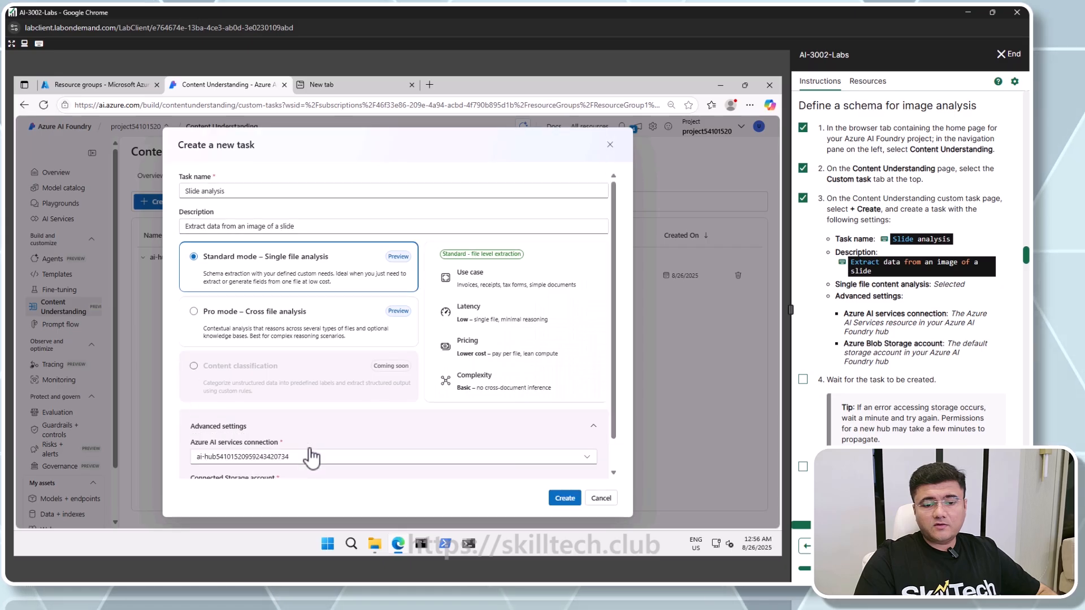
scroll(310, 450, "down", 1)
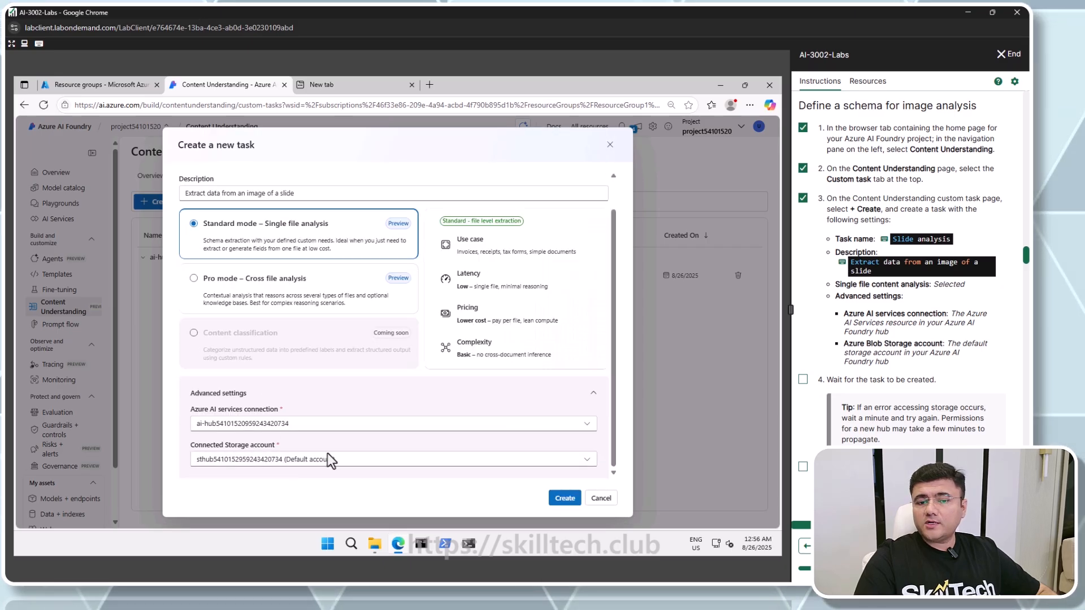
left_click(570, 499)
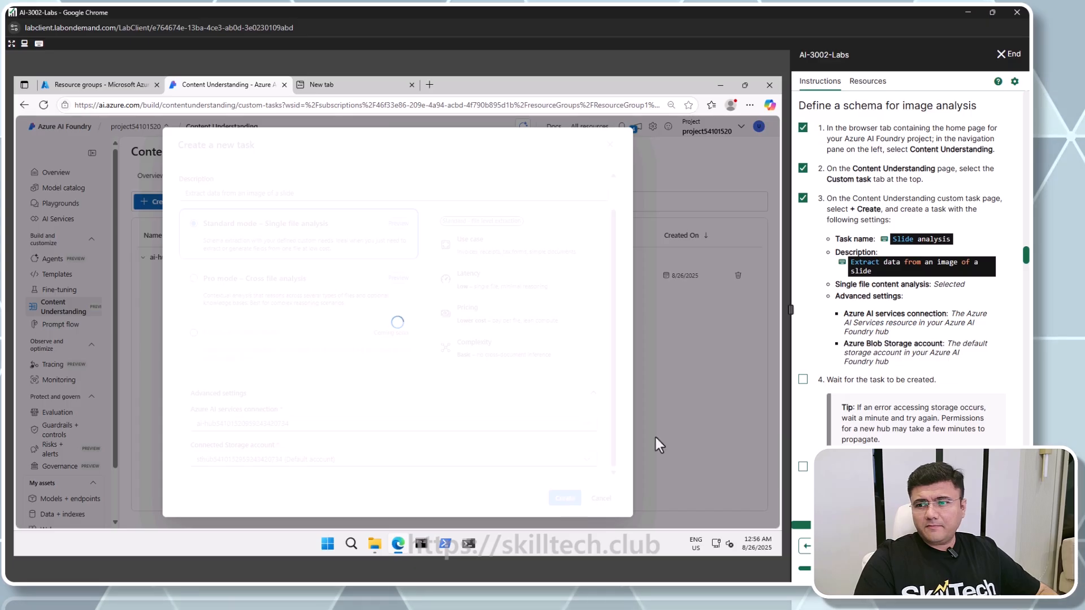
scroll(802, 390, "down", 3)
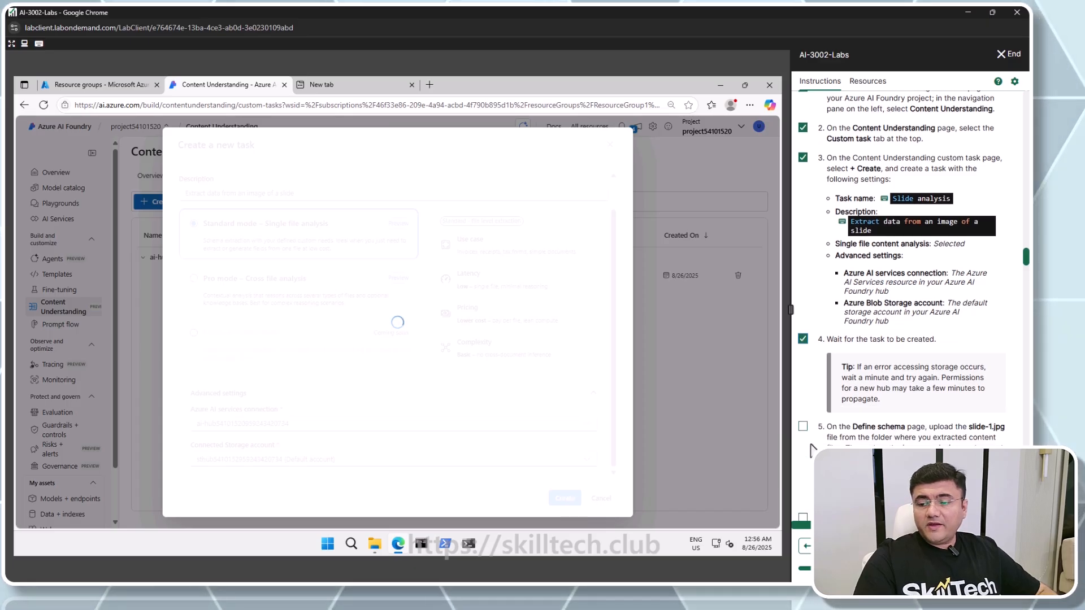
left_click(803, 307)
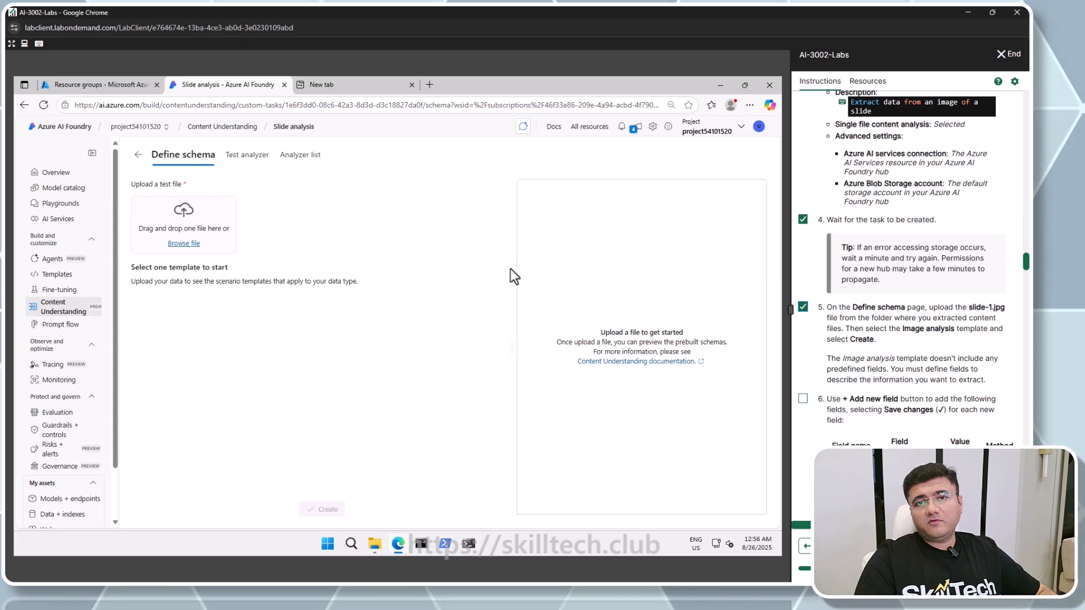
Upload slide-1.jpg as the test file and create the schema from the Image analysis template, checking off step 6
left_click(180, 244)
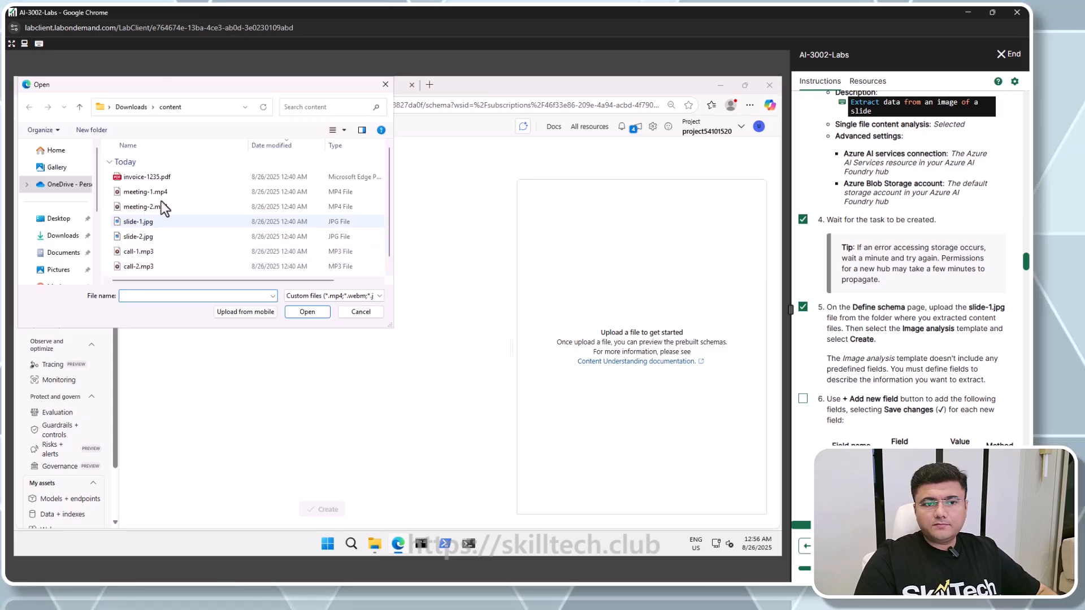
double_click(126, 223)
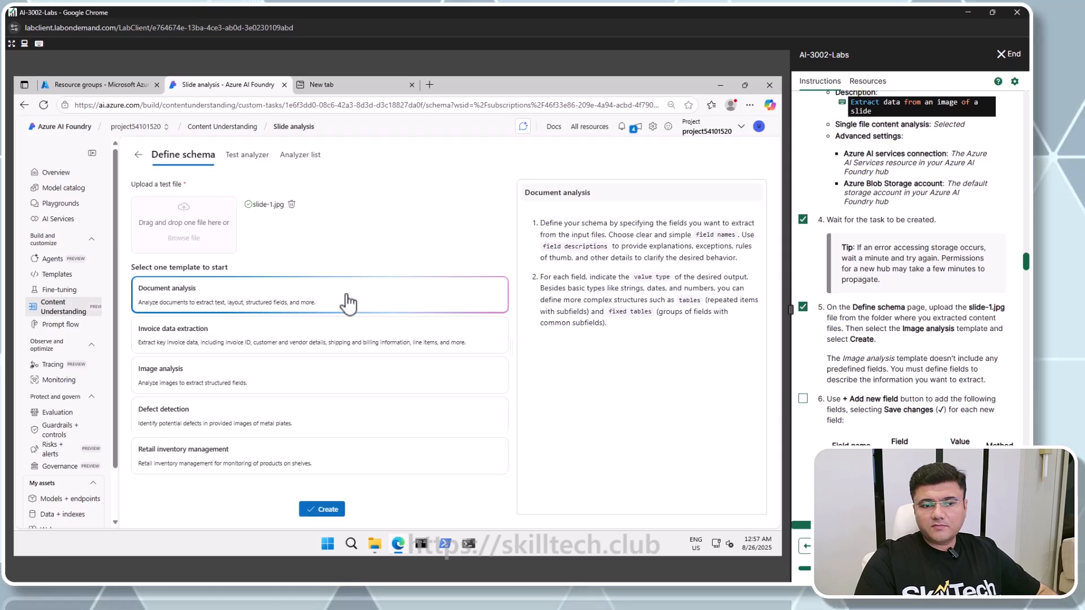
left_click(281, 388)
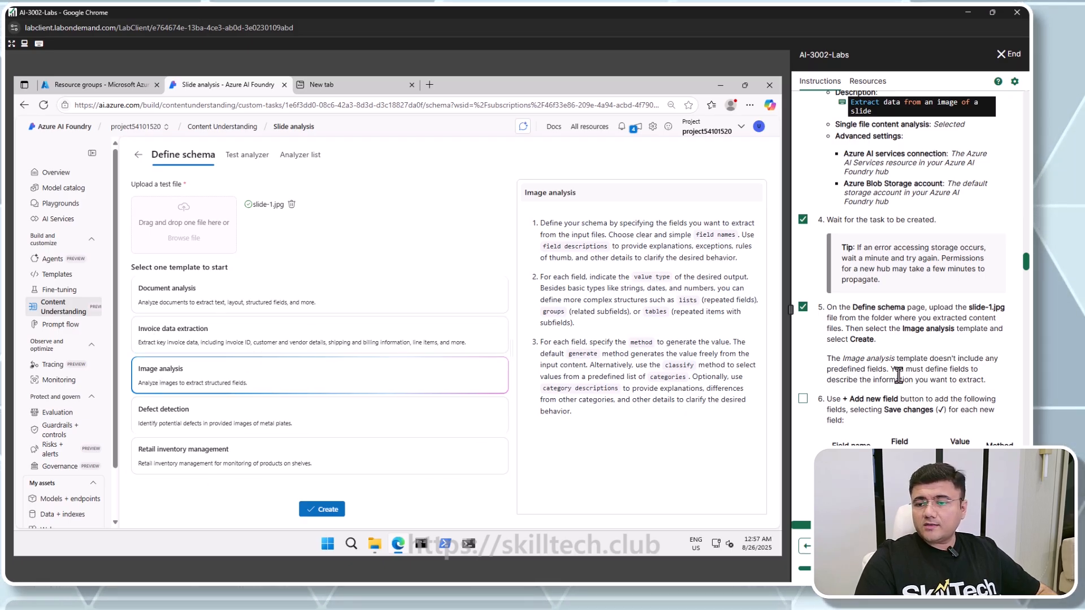
scroll(897, 375, "down", 3)
left_click(802, 238)
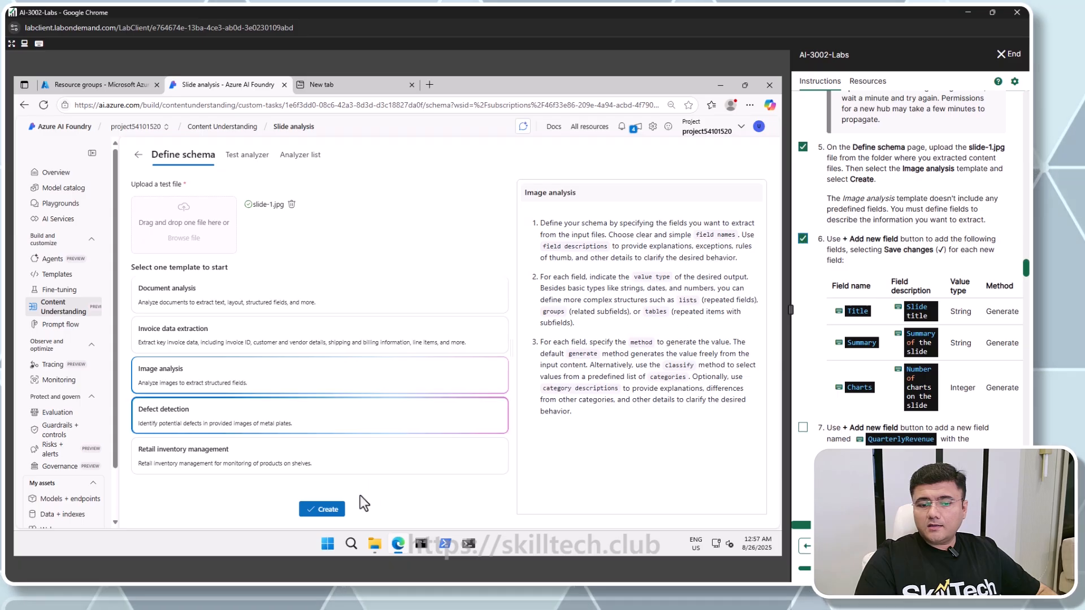
left_click(329, 509)
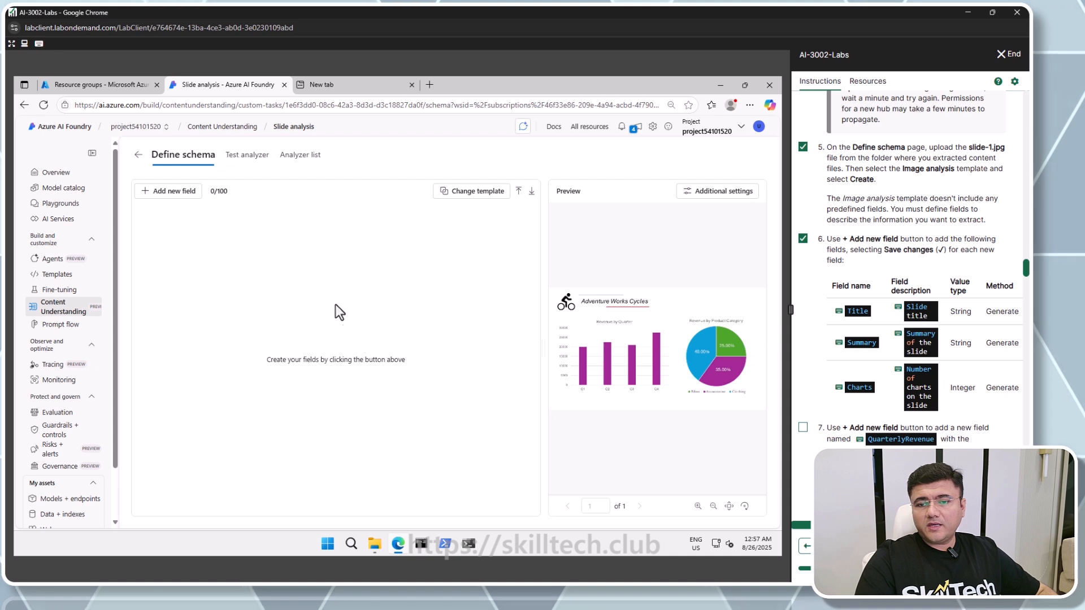
Add a String field named Title with the description Slide title and save it
left_click(160, 192)
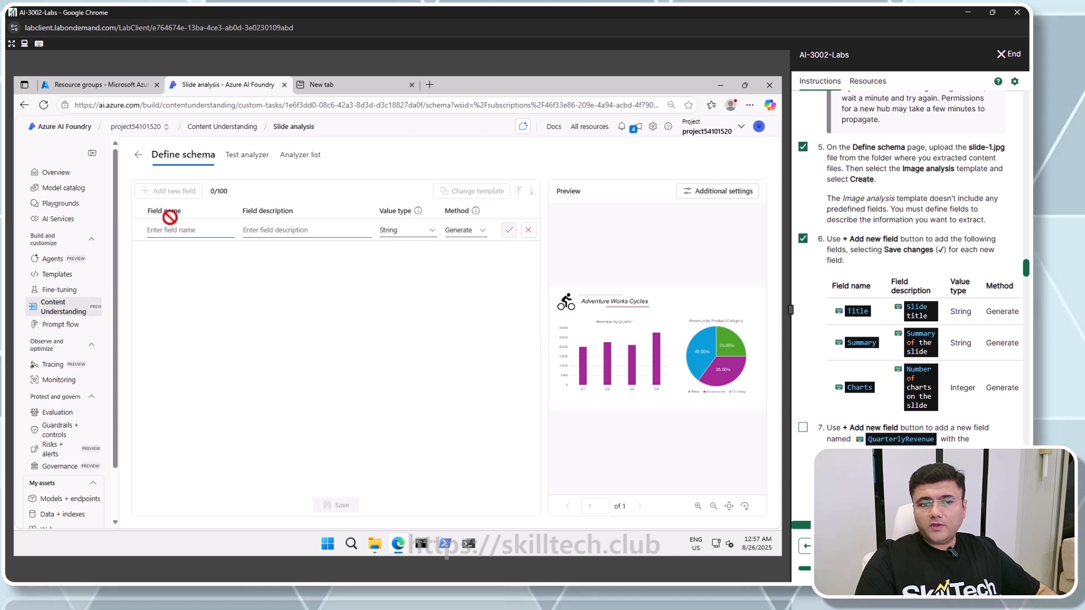
left_click(849, 312)
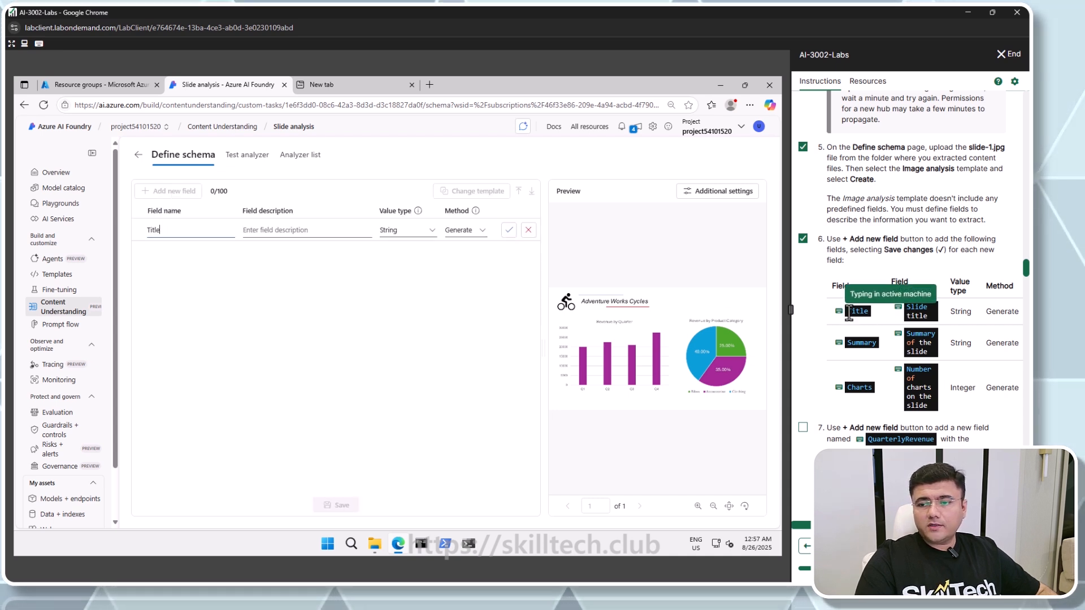
left_click(338, 229)
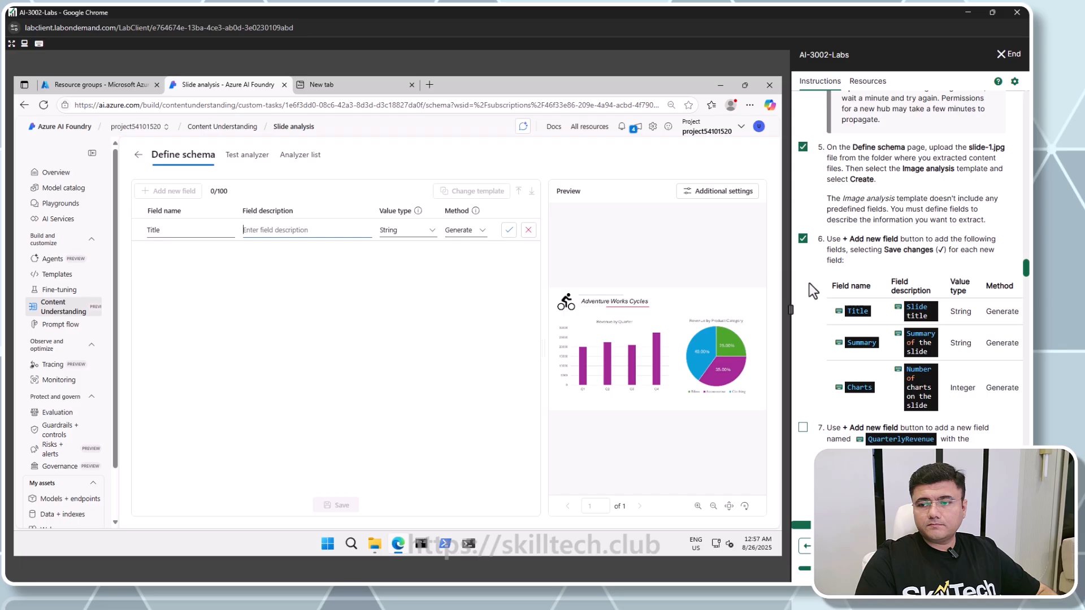
left_click(906, 308)
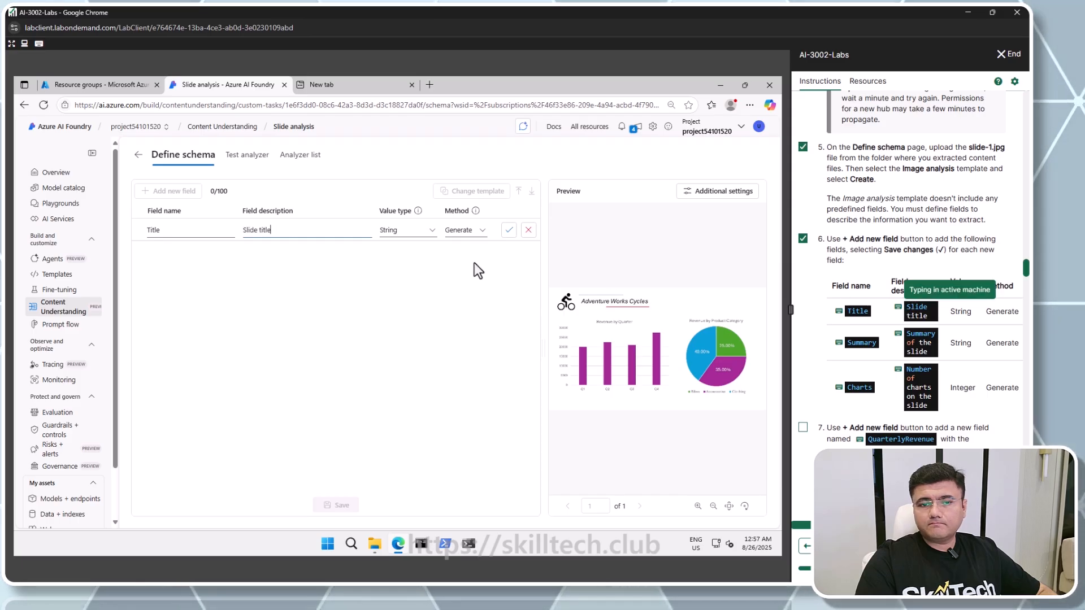
left_click(509, 231)
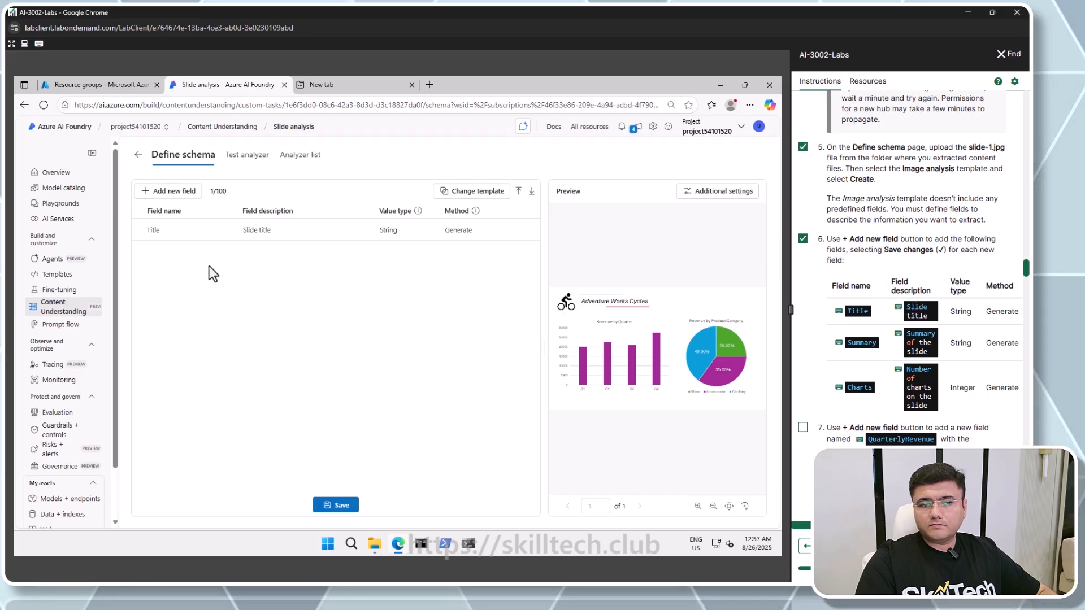
Add a String field named Summary with the description Summary of the slide and save it
left_click(184, 192)
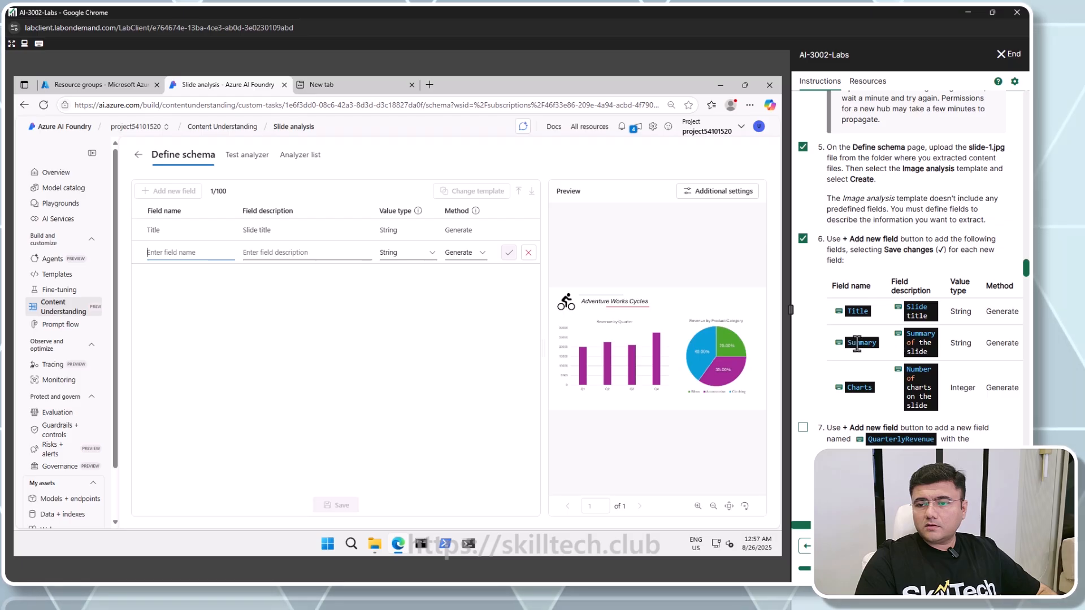
left_click(897, 342)
left_click(279, 255)
left_click(918, 343)
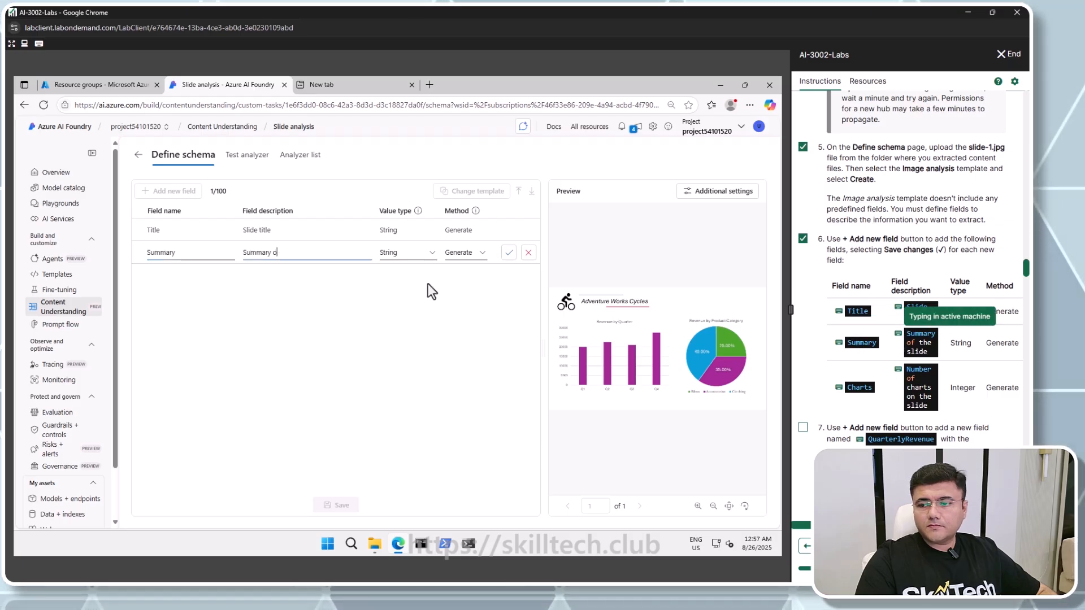
left_click(508, 253)
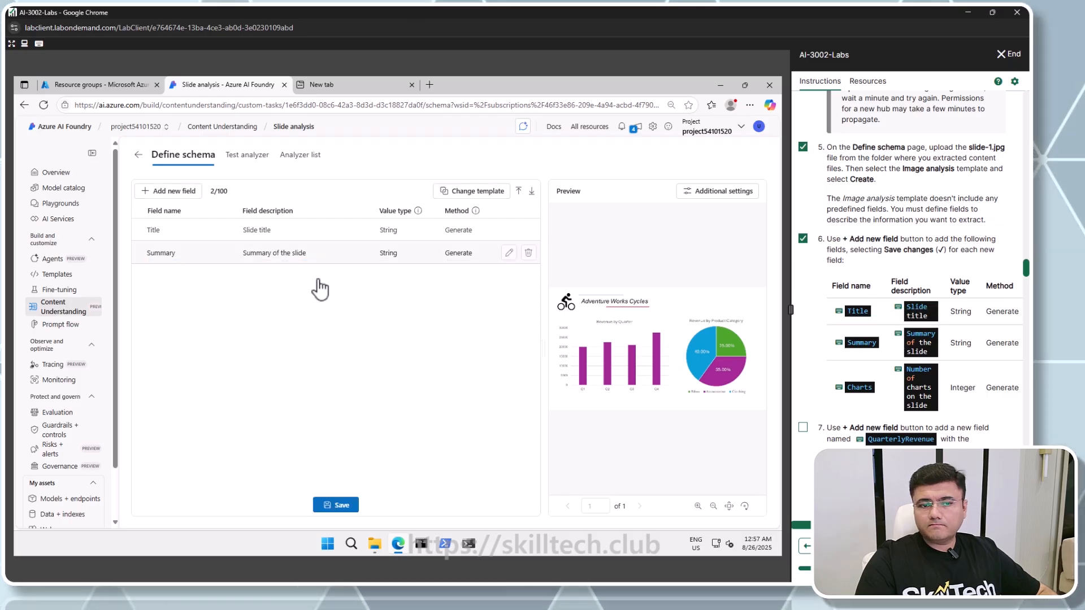
Add a field named Charts described as Number of charts on the slide, with value type Integer, and save it
left_click(164, 191)
left_click(859, 387)
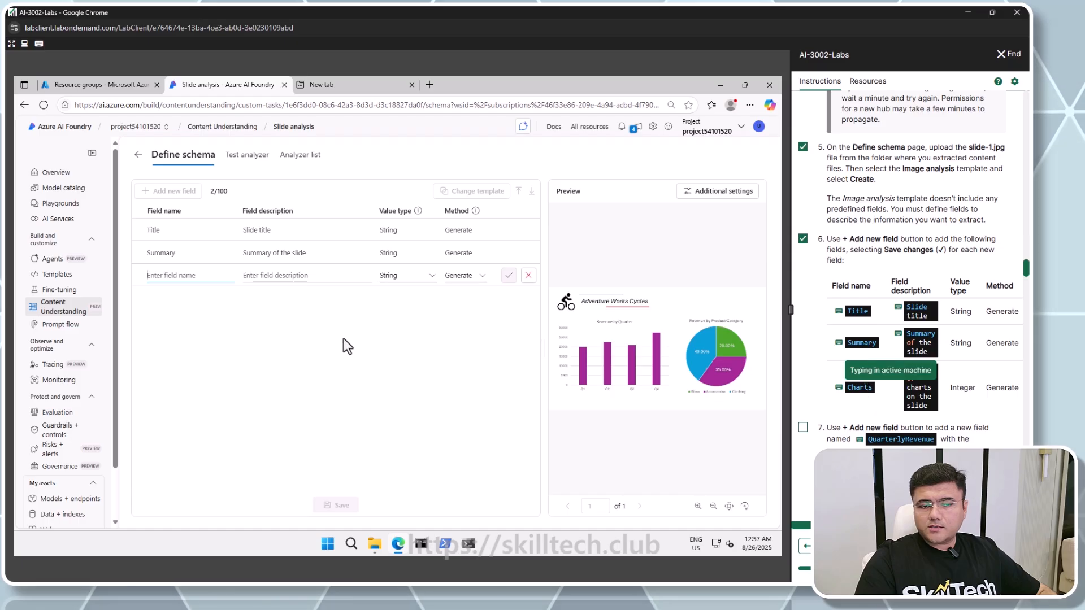
left_click(297, 276)
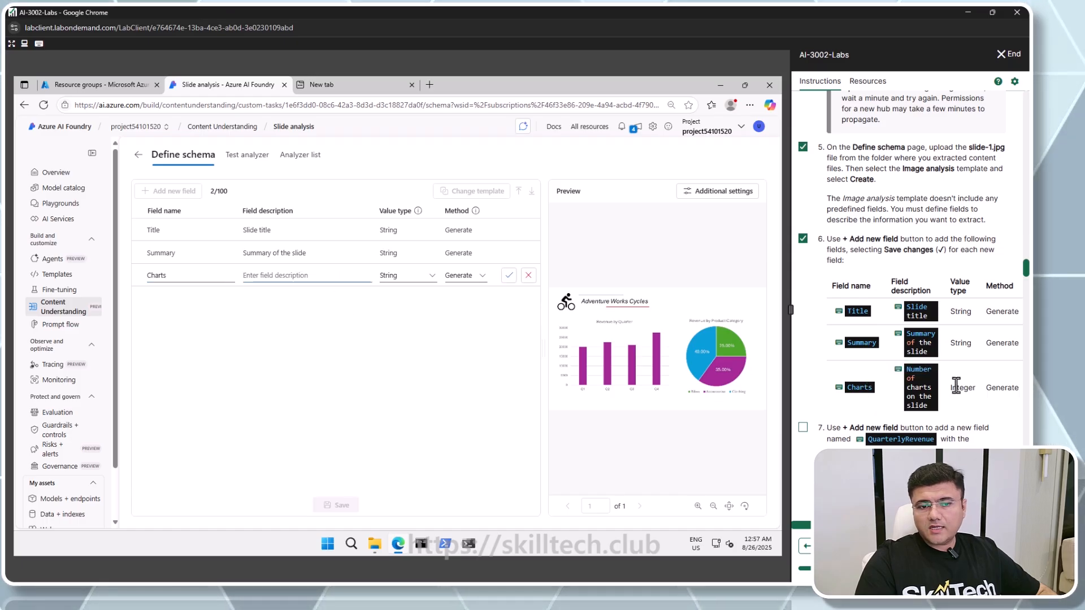
left_click(916, 370)
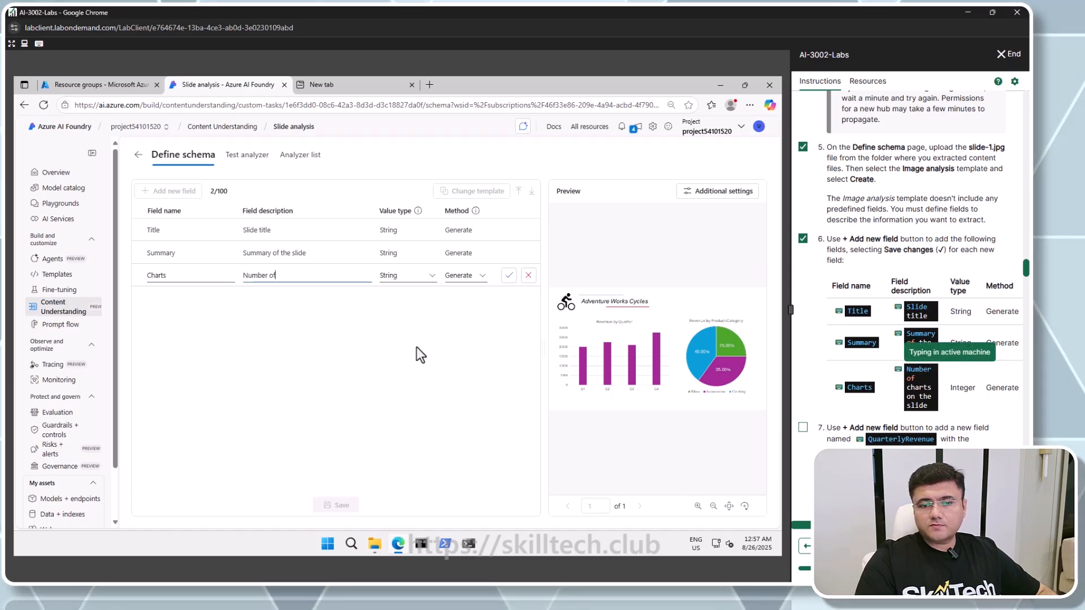
left_click(430, 279)
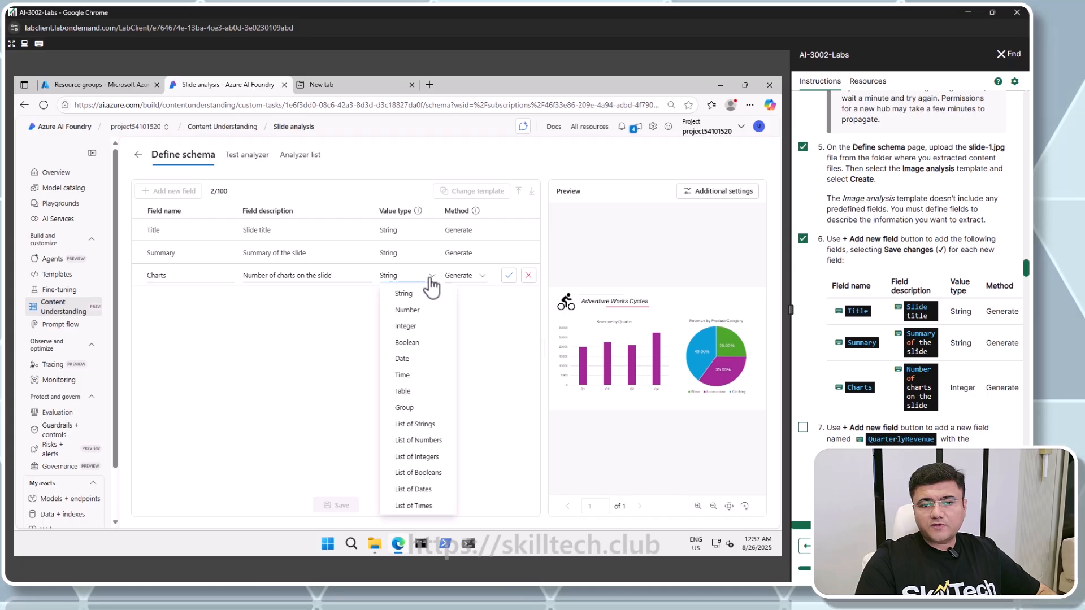
left_click(415, 333)
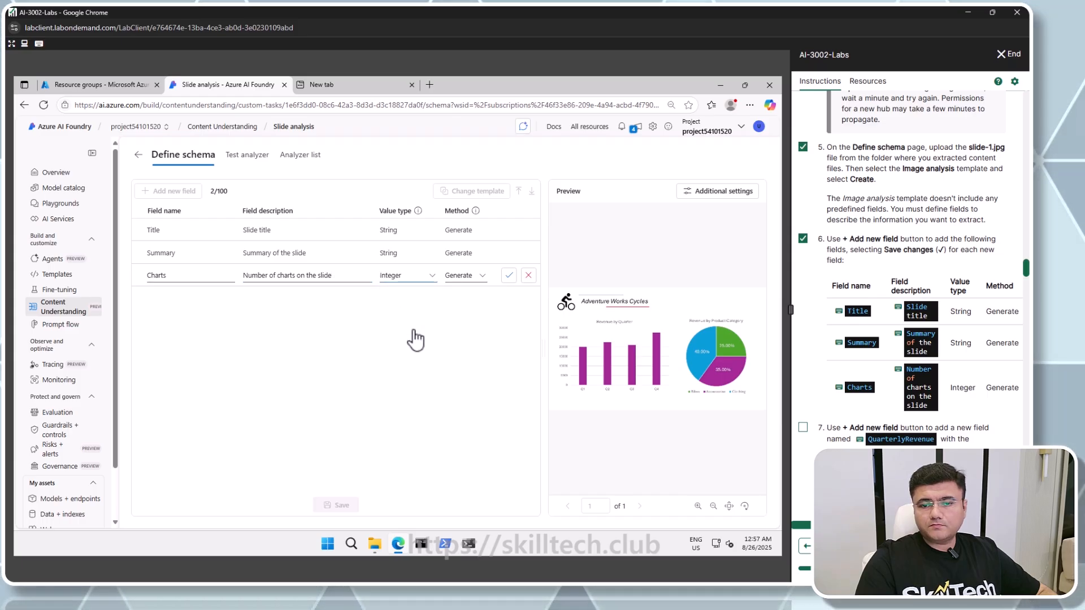
left_click(509, 276)
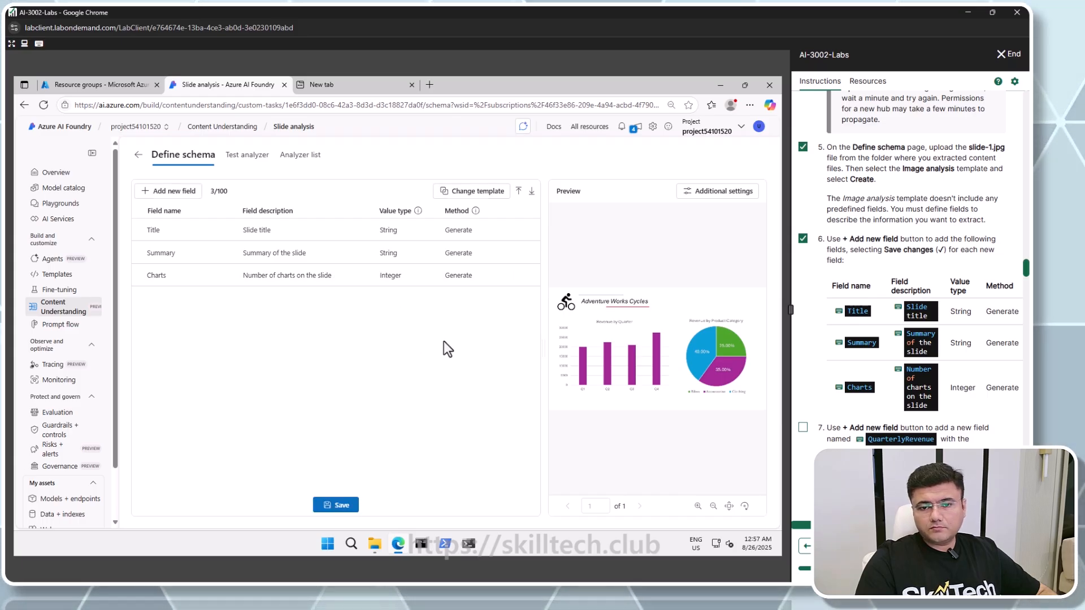
Add a field named QuarterlyRevenue described as Revenue per quarter, with value type Table, and save it
scroll(904, 373, "down", 2)
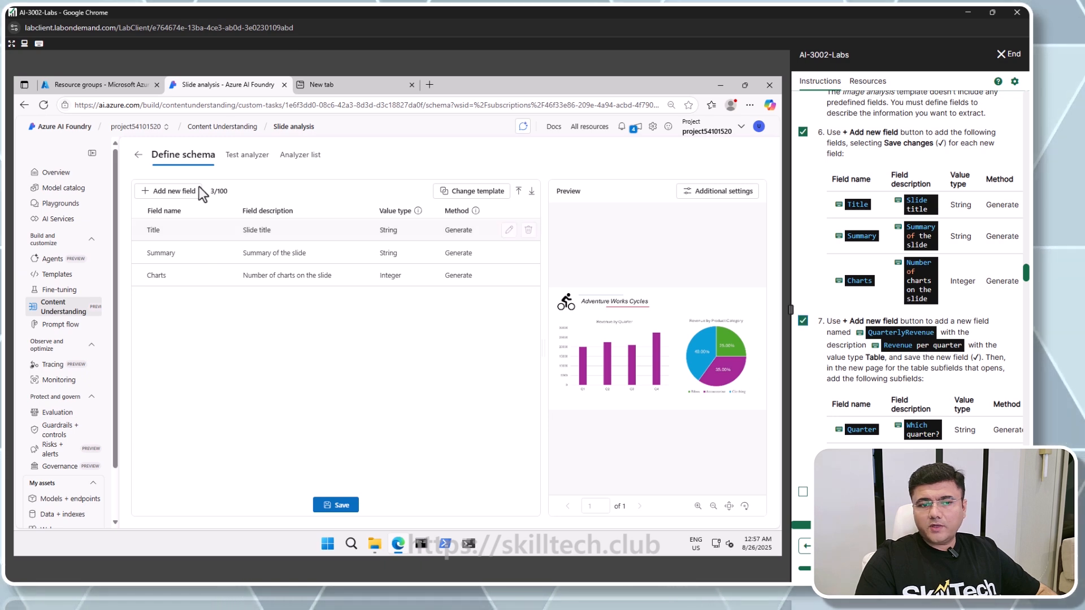
left_click(179, 193)
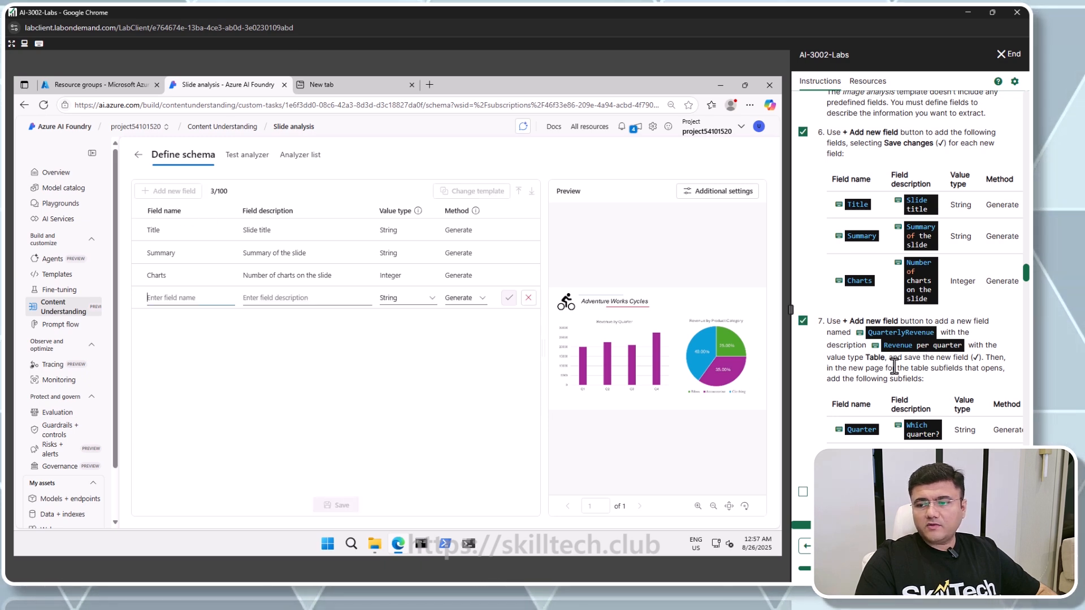
left_click(899, 333)
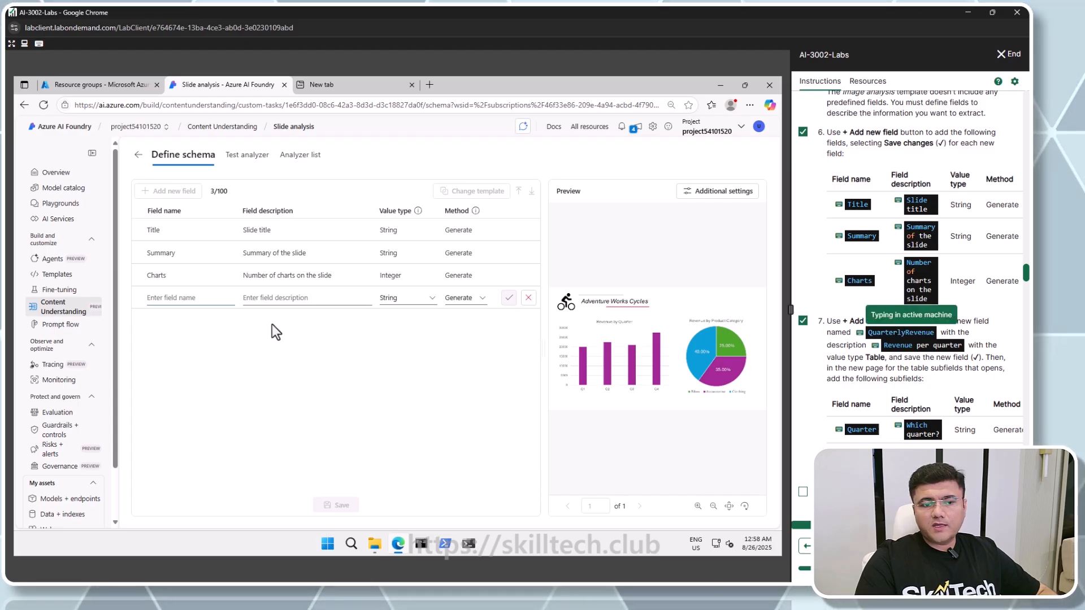
left_click(292, 299)
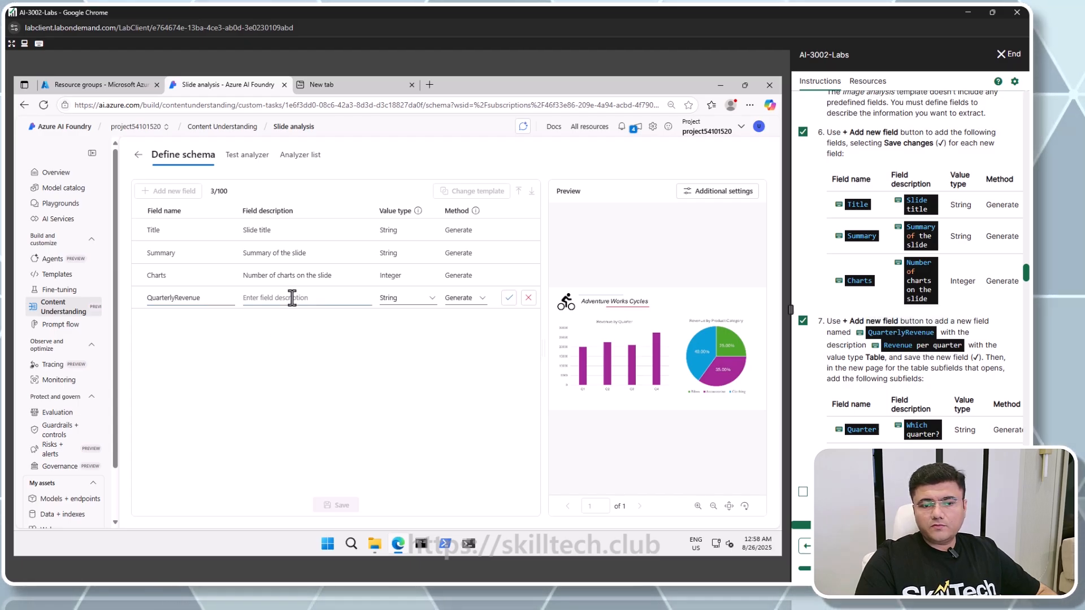
left_click(896, 345)
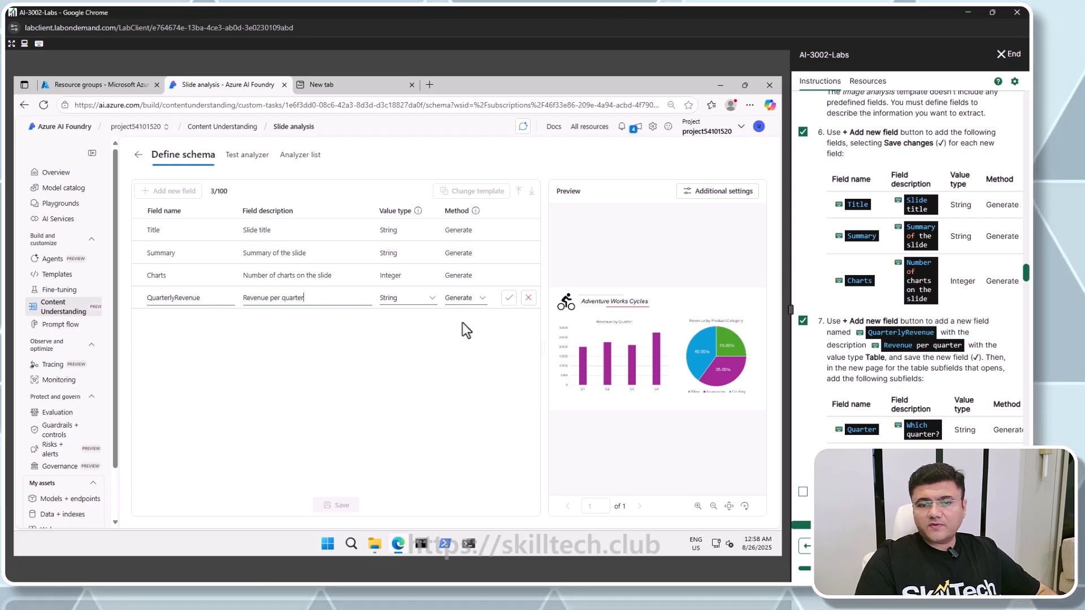
left_click(419, 299)
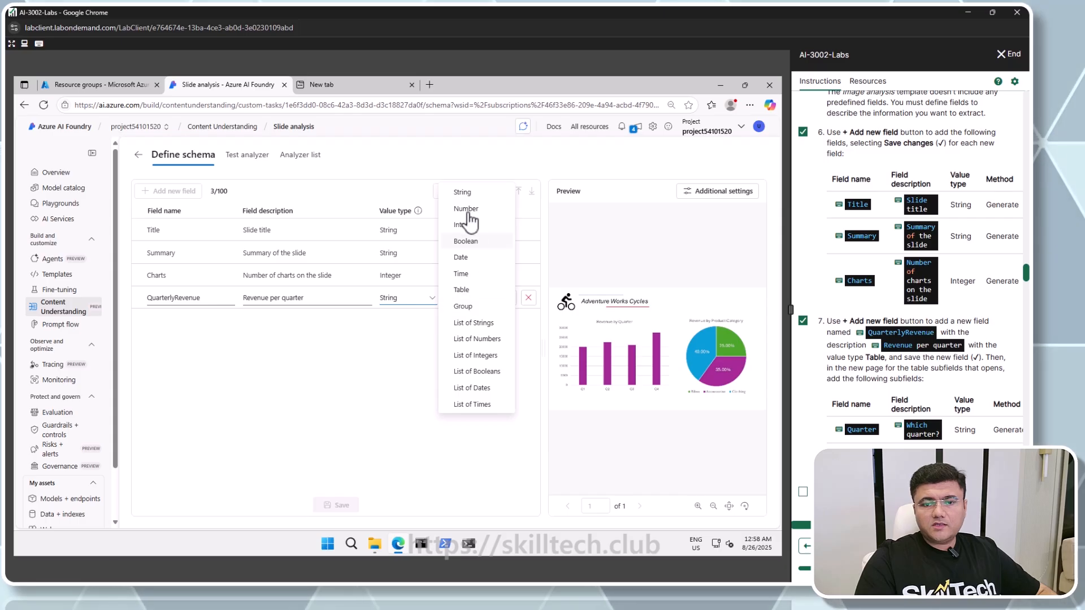
left_click(466, 293)
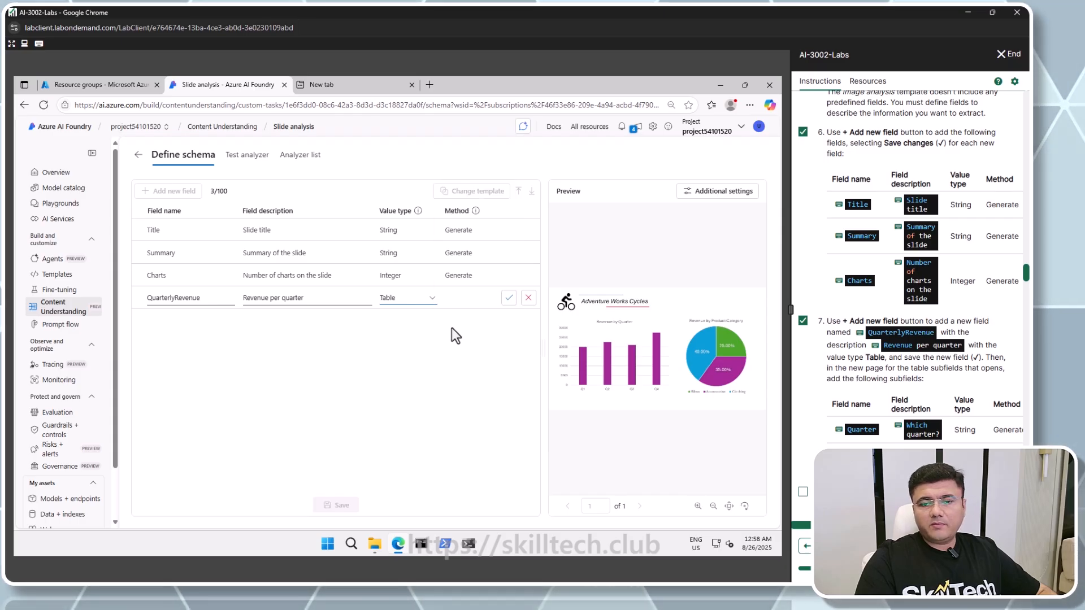
left_click(507, 300)
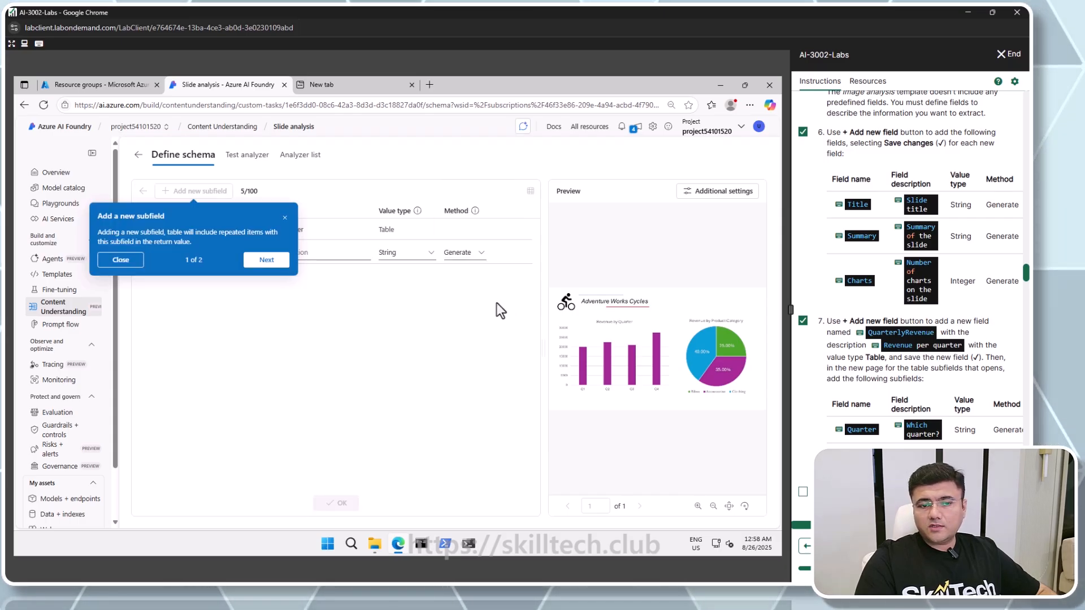
Dismiss the subfield tip and add a String subfield named Quarter described as Which quarter?
left_click(285, 218)
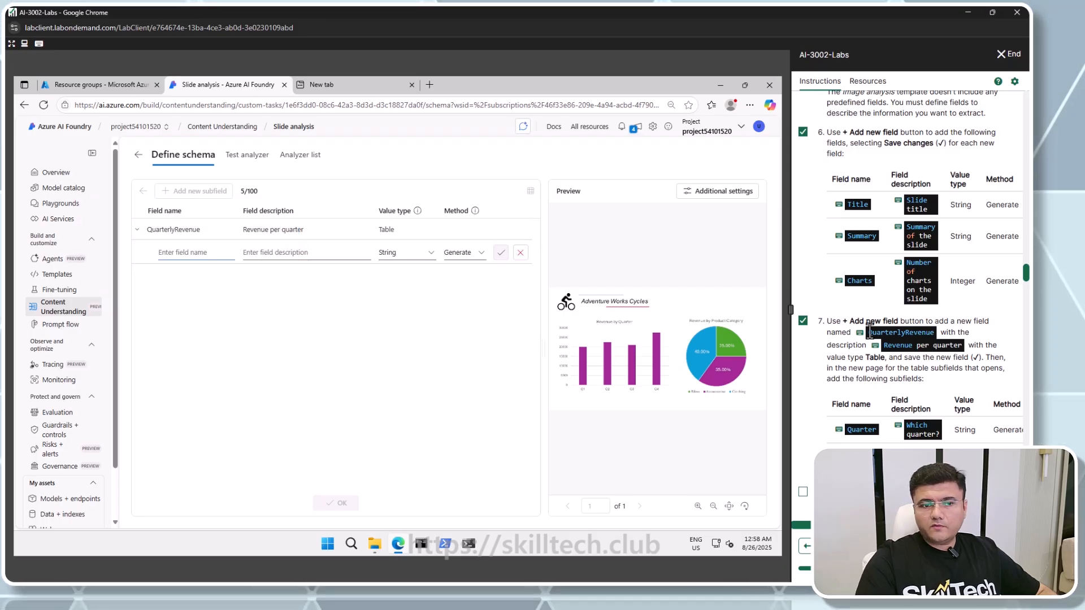
left_click(870, 429)
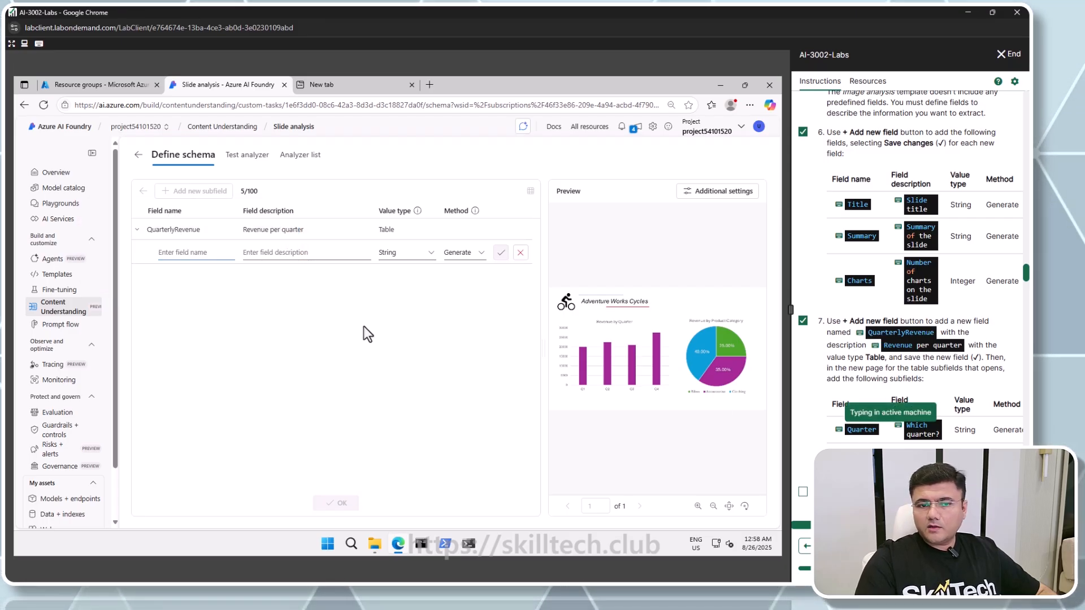
left_click(303, 252)
type("Which quarter?")
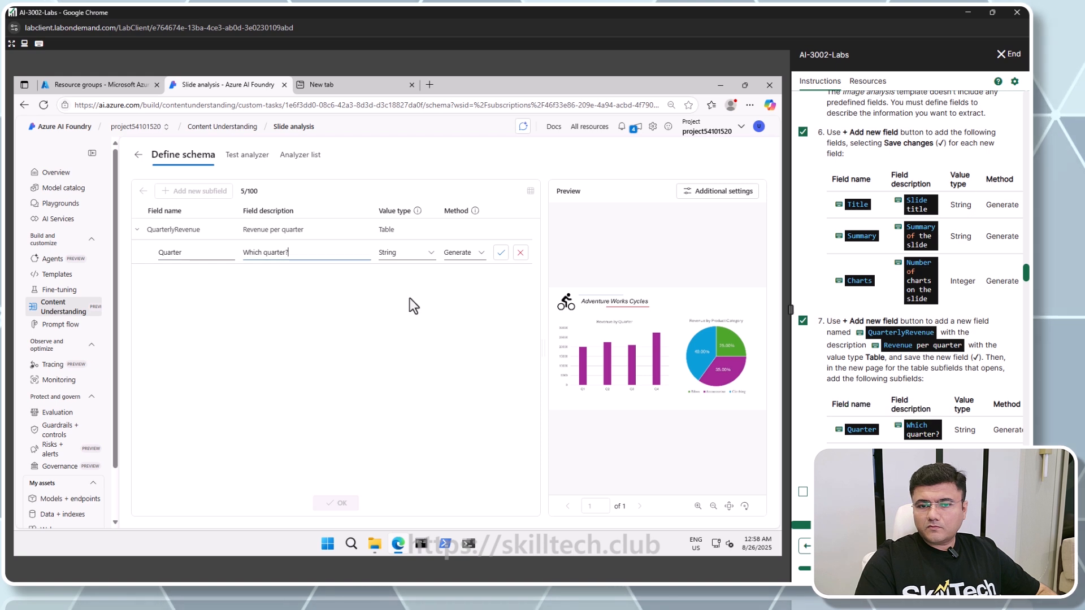
left_click(501, 252)
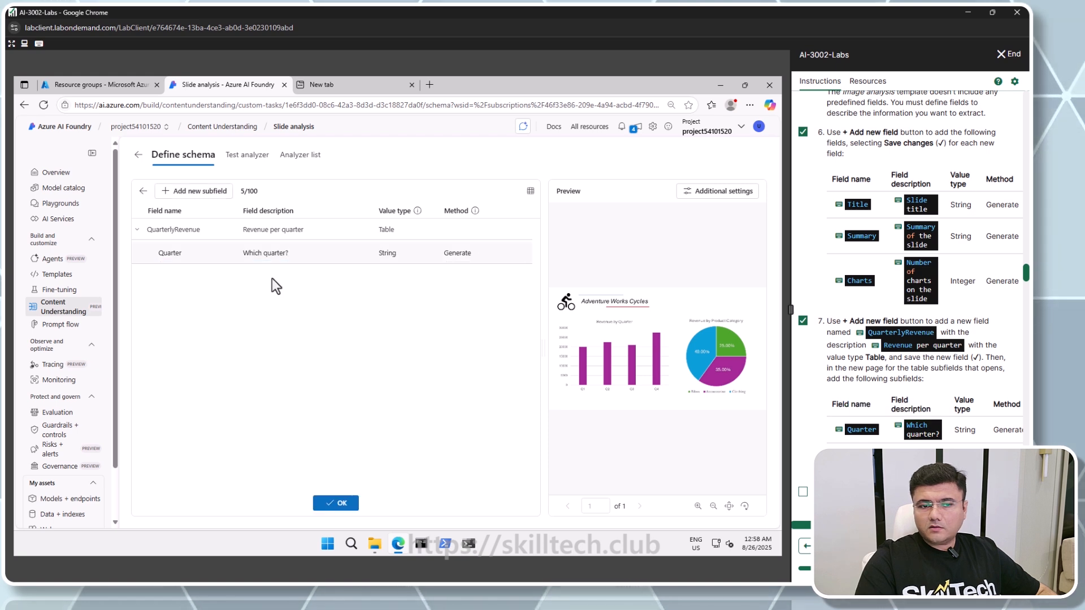
Add a Number subfield named Revenue described as Revenue for the quarter, then return to the top-level schema
left_click(197, 192)
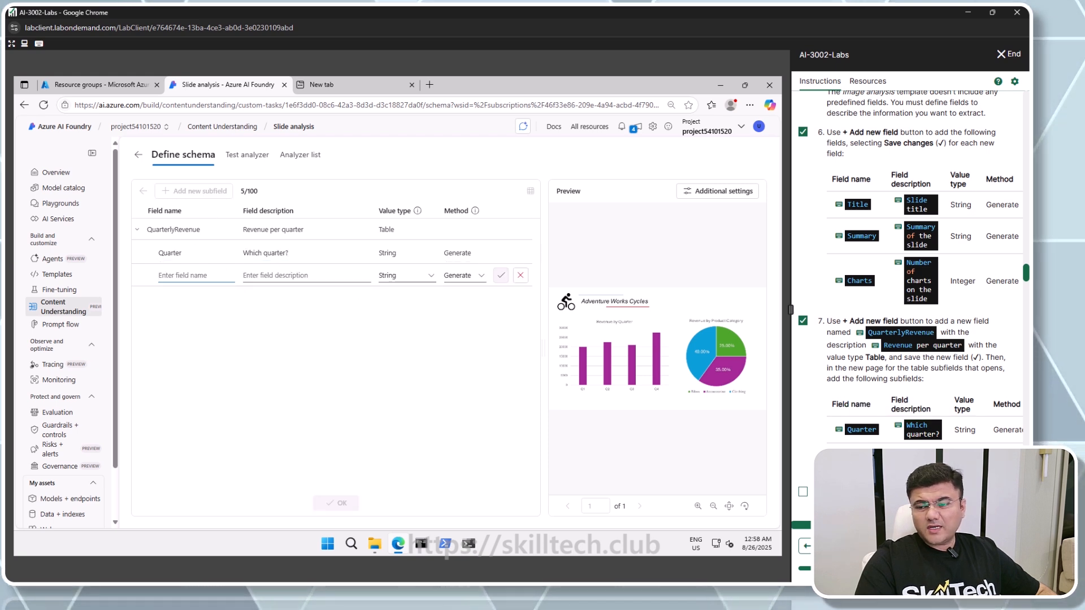
type("Revenue")
key("Tab")
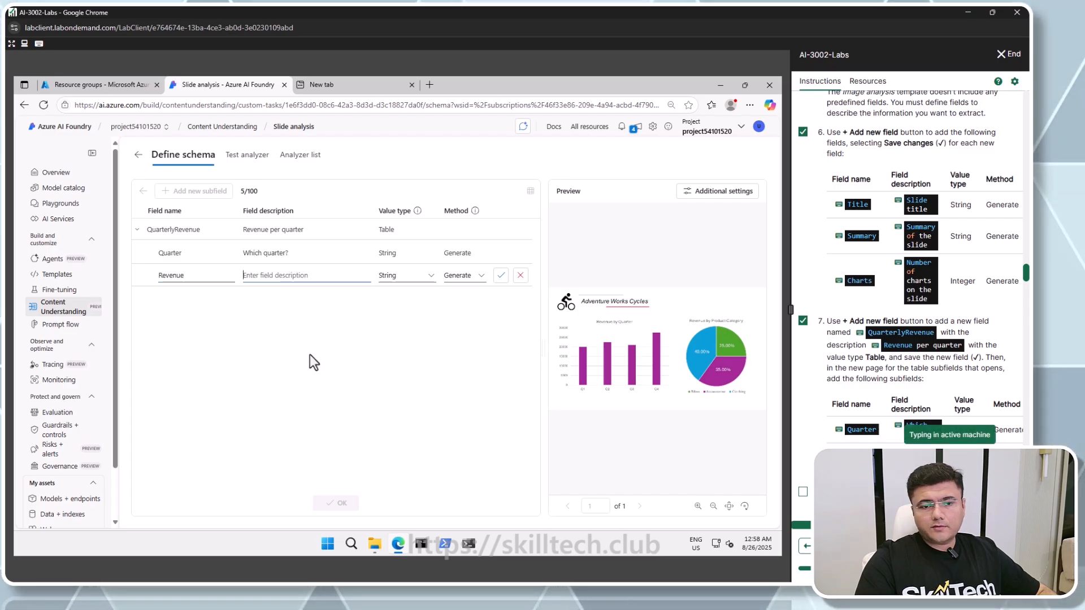
type("Revenue for the quarter")
left_click(421, 277)
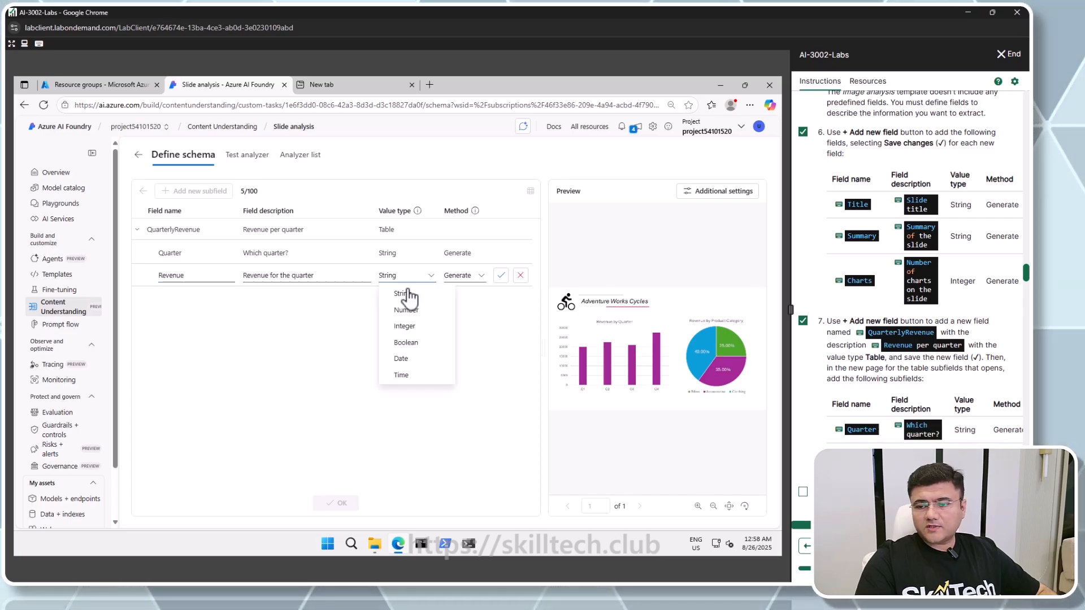
left_click(405, 318)
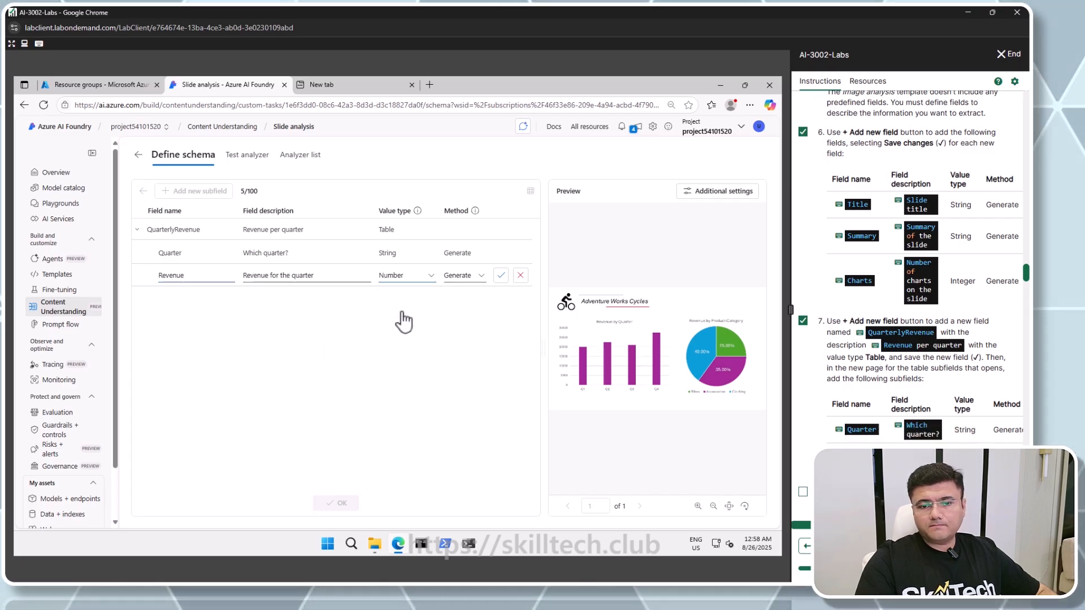
left_click(500, 276)
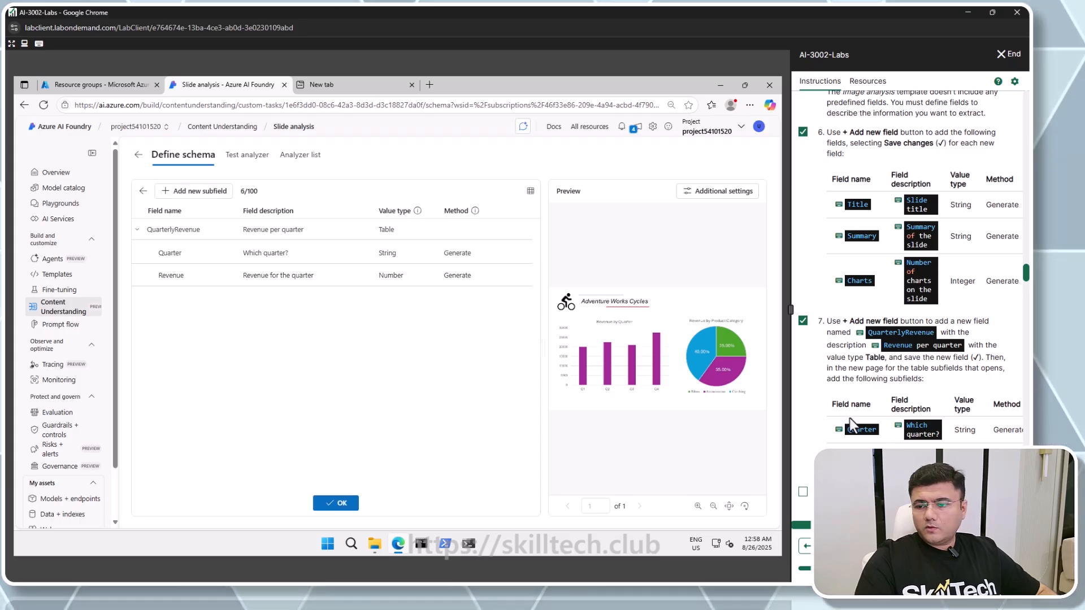
scroll(852, 423, "down", 3)
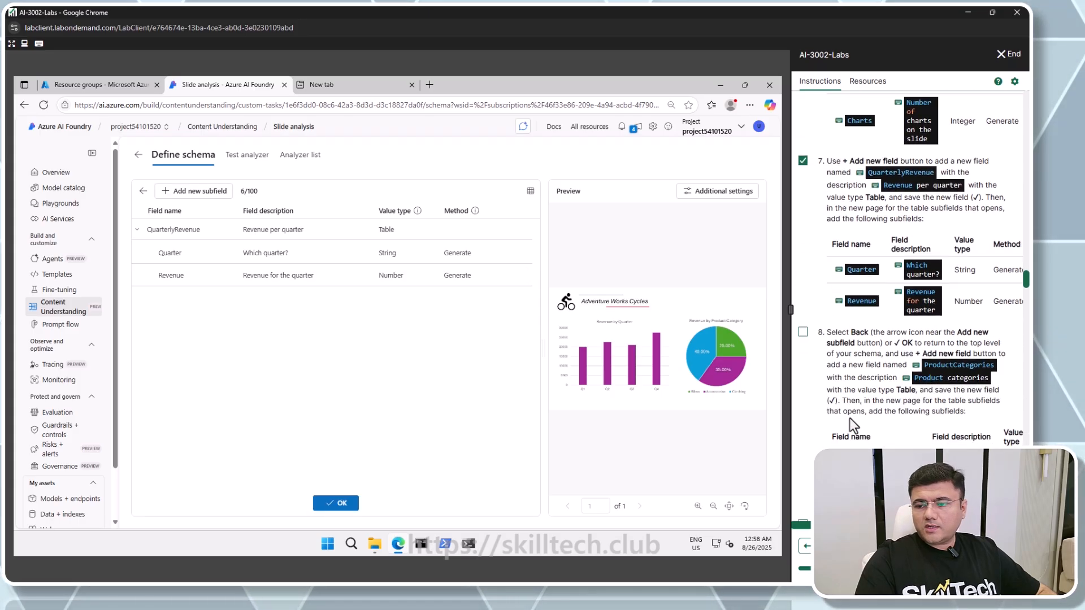
left_click(338, 503)
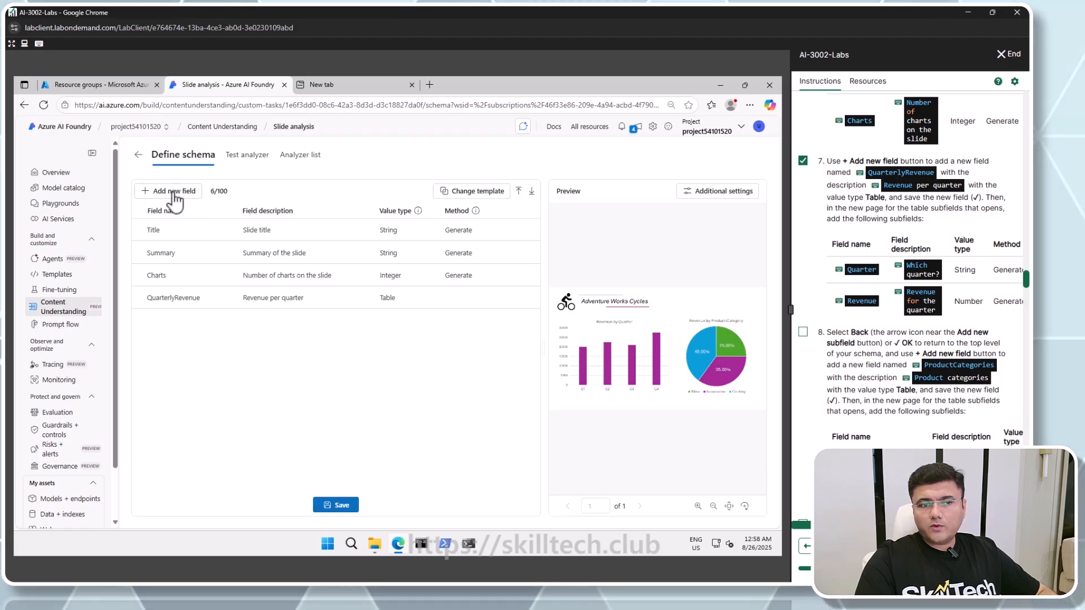
Add a field named ProductCategories described as Product categories, with value type Table, and save it
left_click(175, 193)
left_click(964, 365)
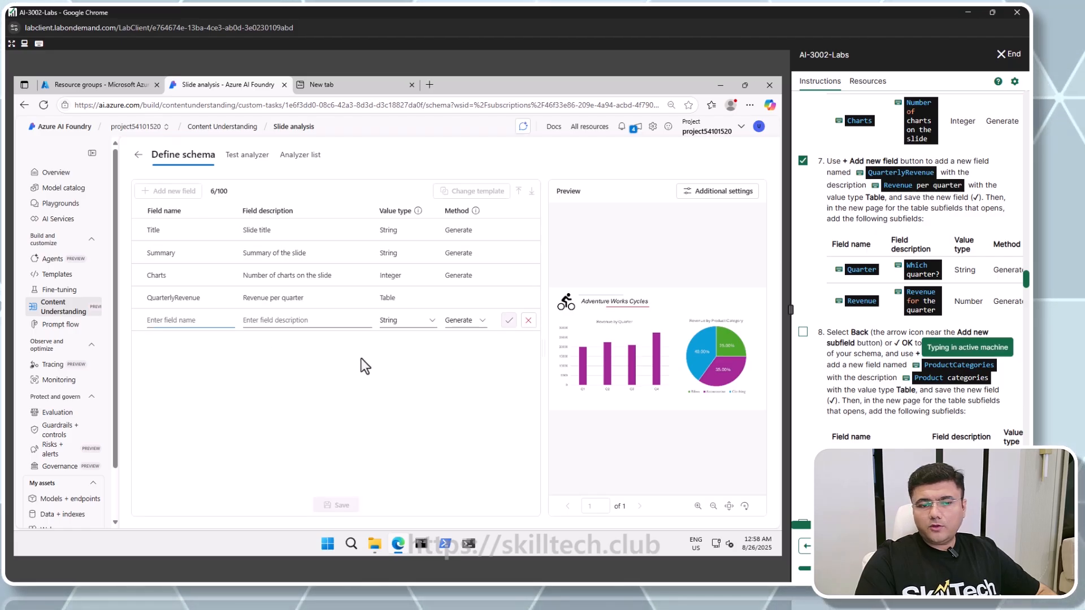
left_click(310, 322)
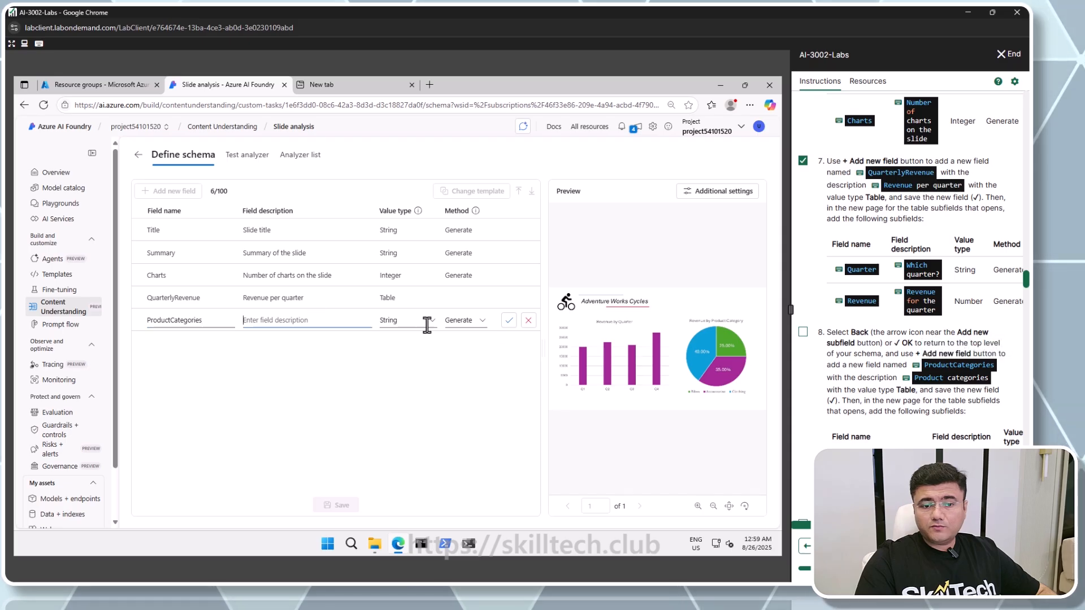
left_click(924, 380)
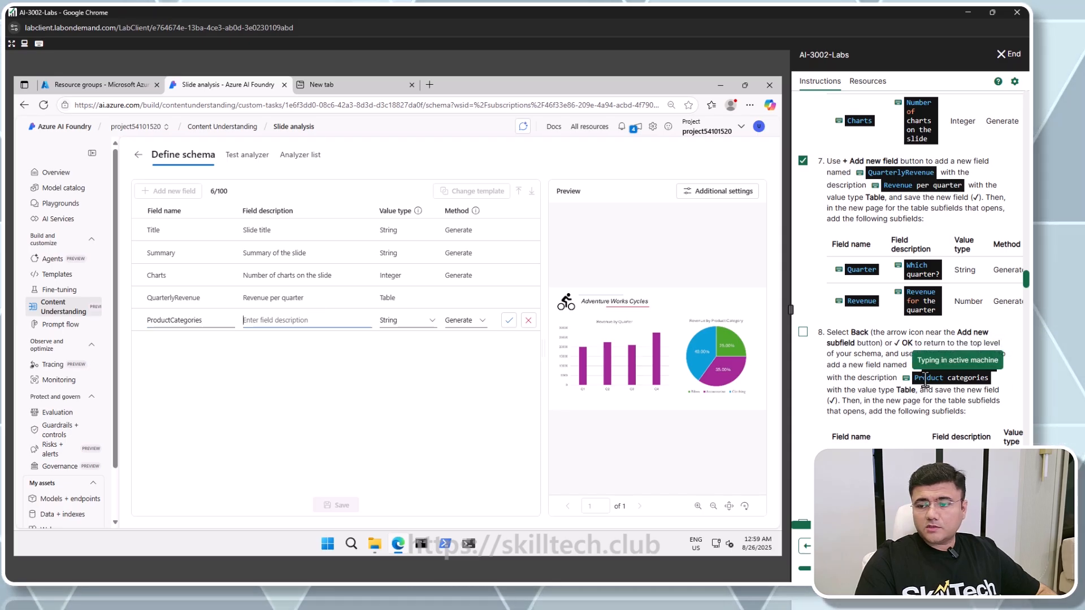
left_click(427, 323)
left_click(466, 313)
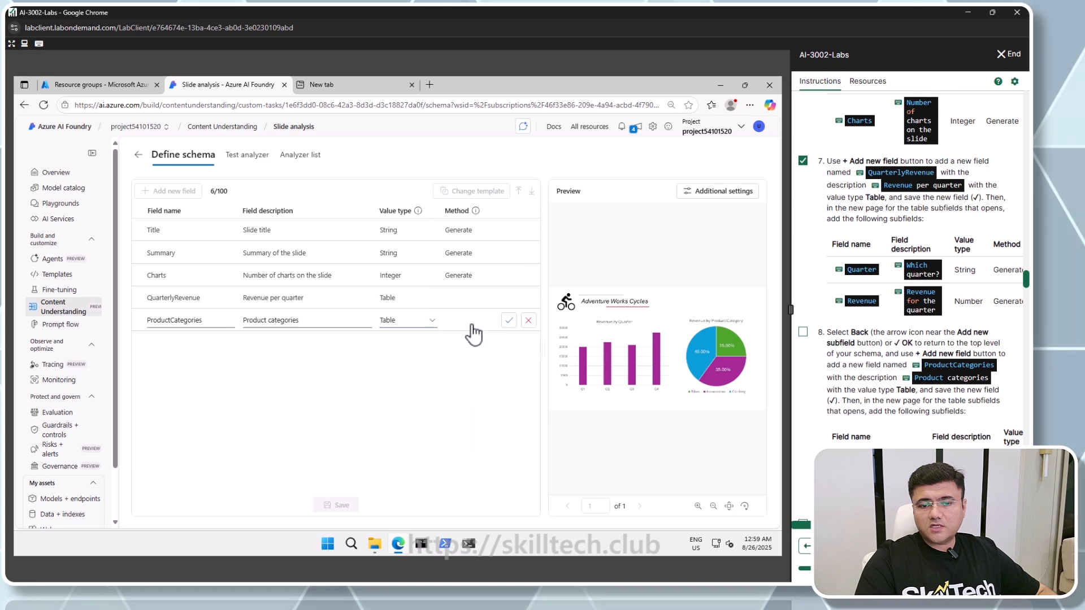
left_click(509, 321)
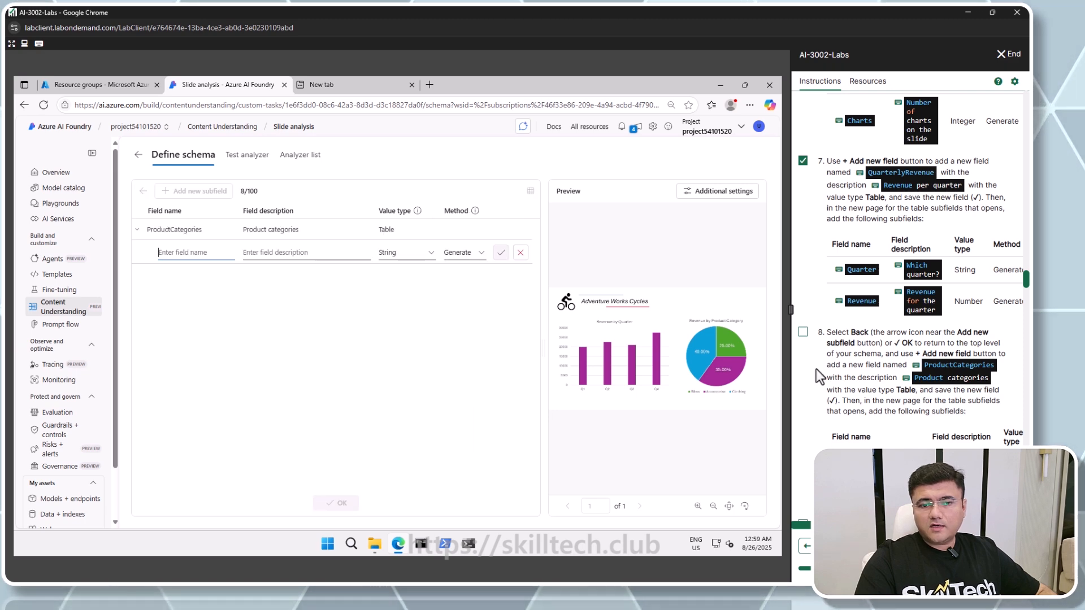
Add a String subfield named ProductCategory described as Product category name
scroll(804, 195, "down", 3)
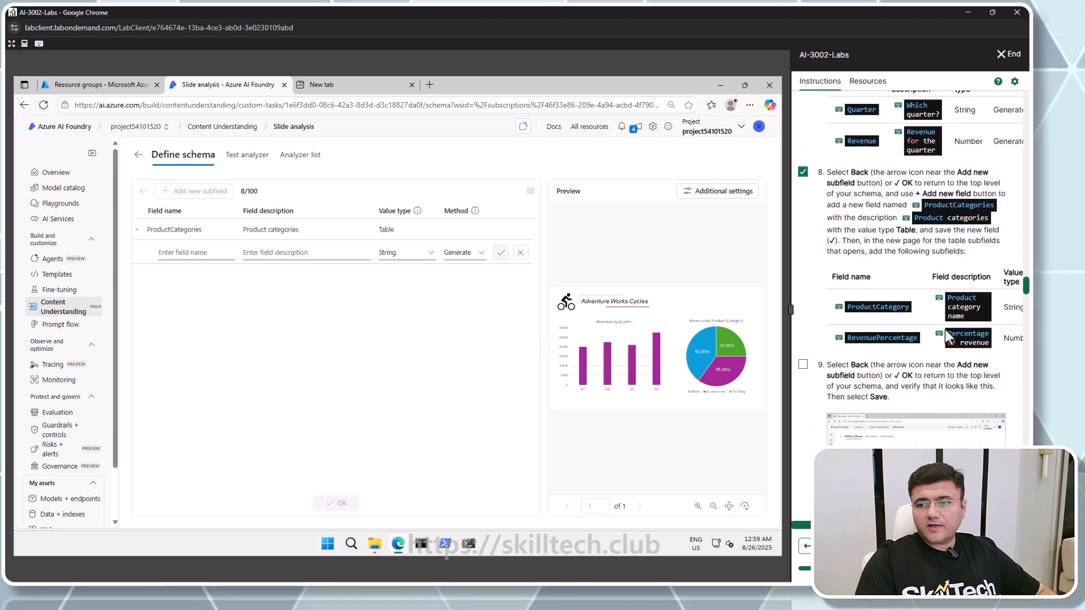
left_click(877, 307)
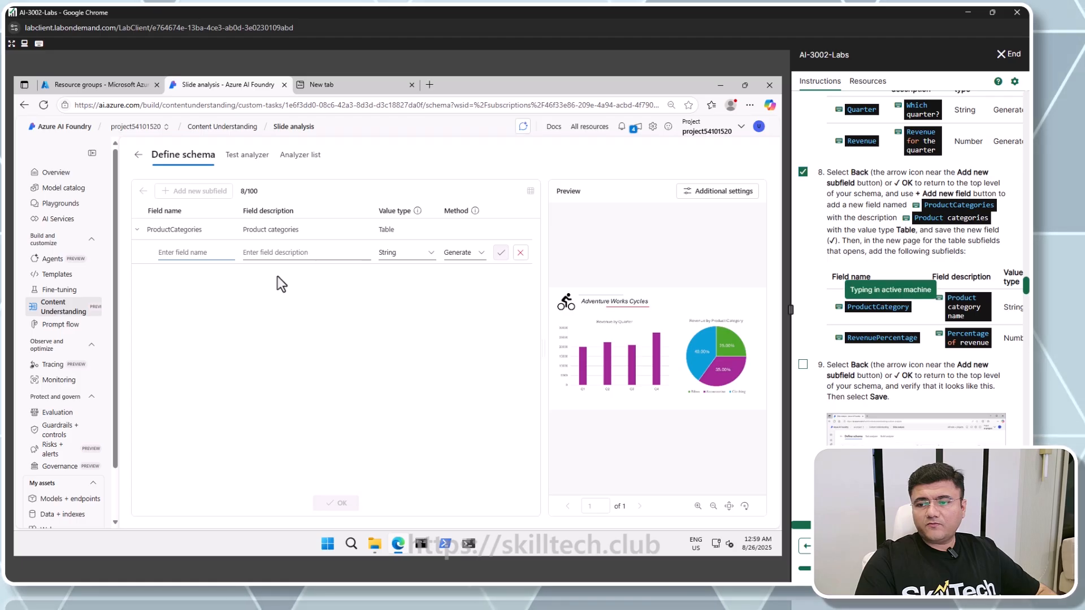
left_click(285, 252)
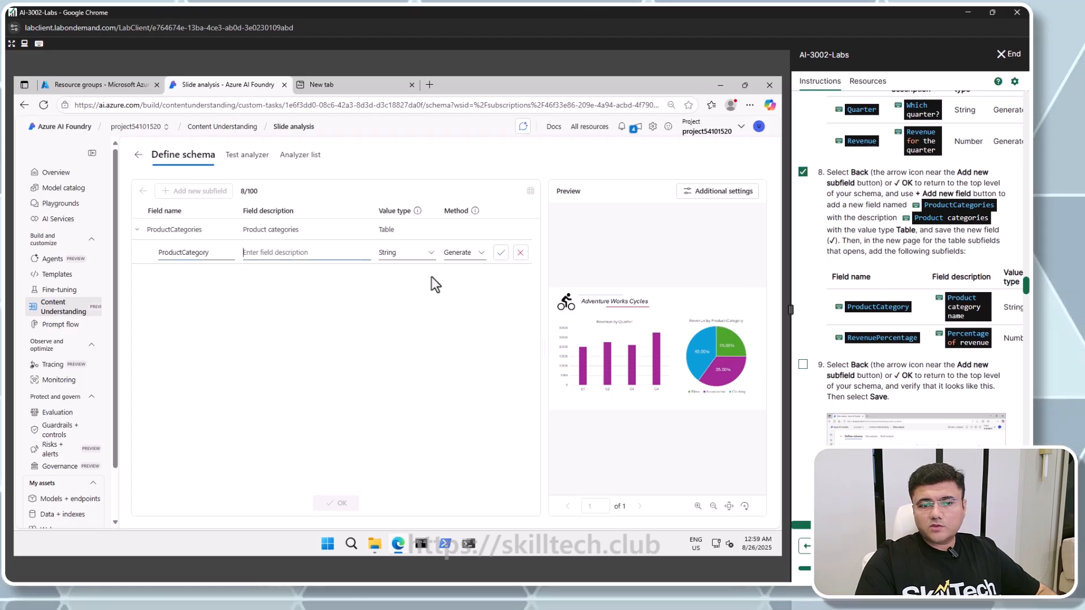
left_click(954, 303)
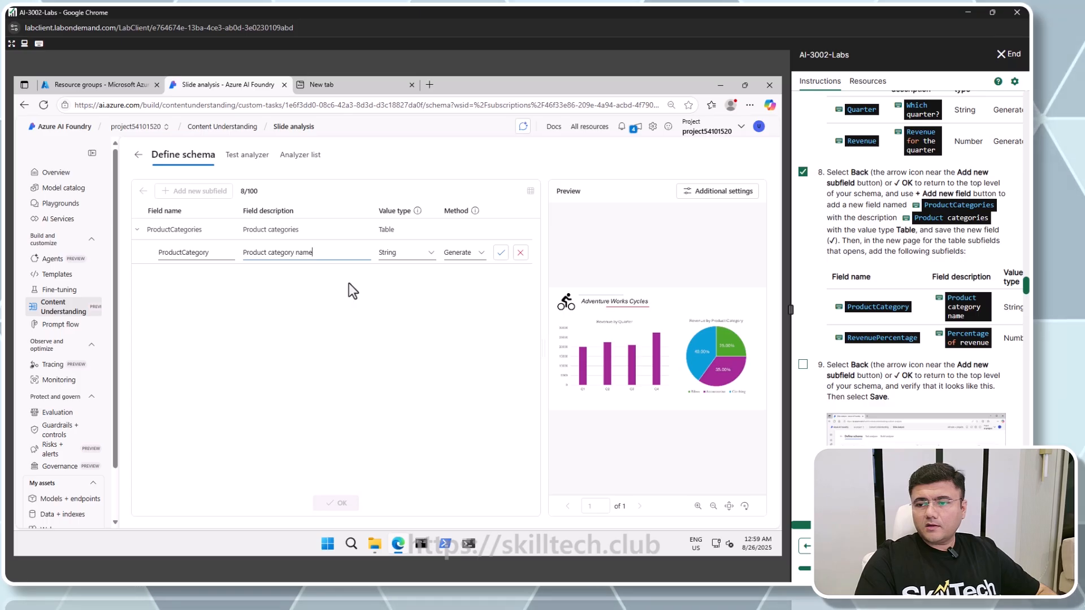
key("Return")
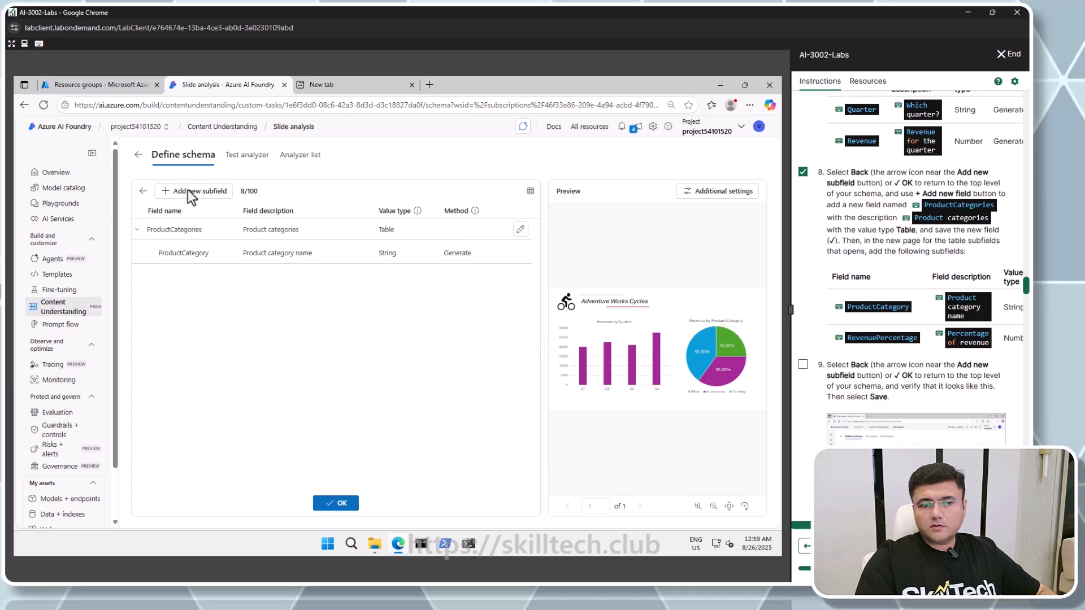
Add a Number subfield named RevenuePercentage described as Percentage of revenue, then return to the top-level schema
left_click(190, 193)
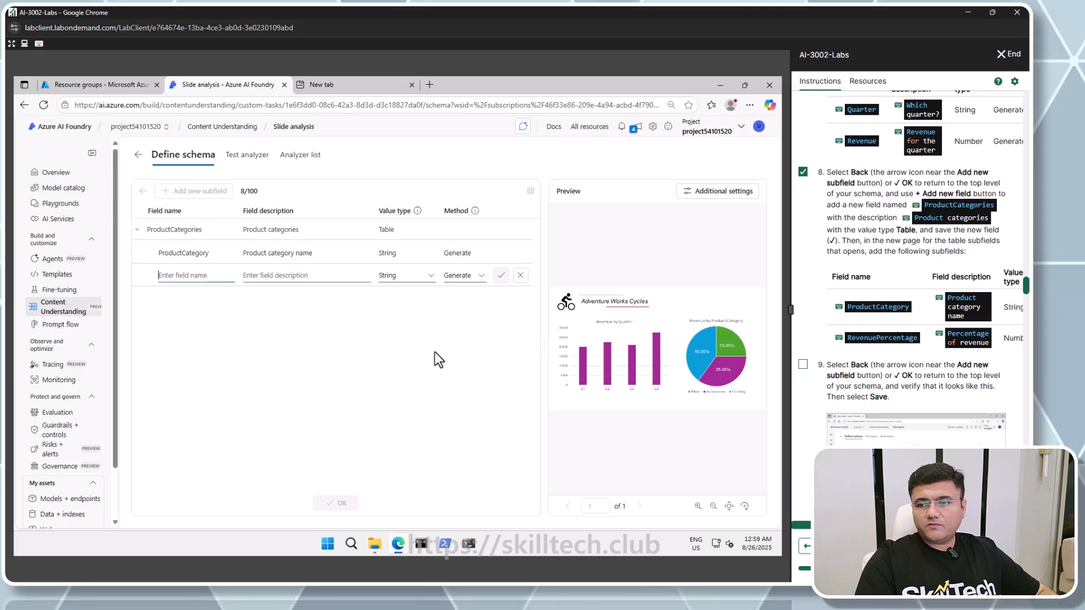
left_click(870, 342)
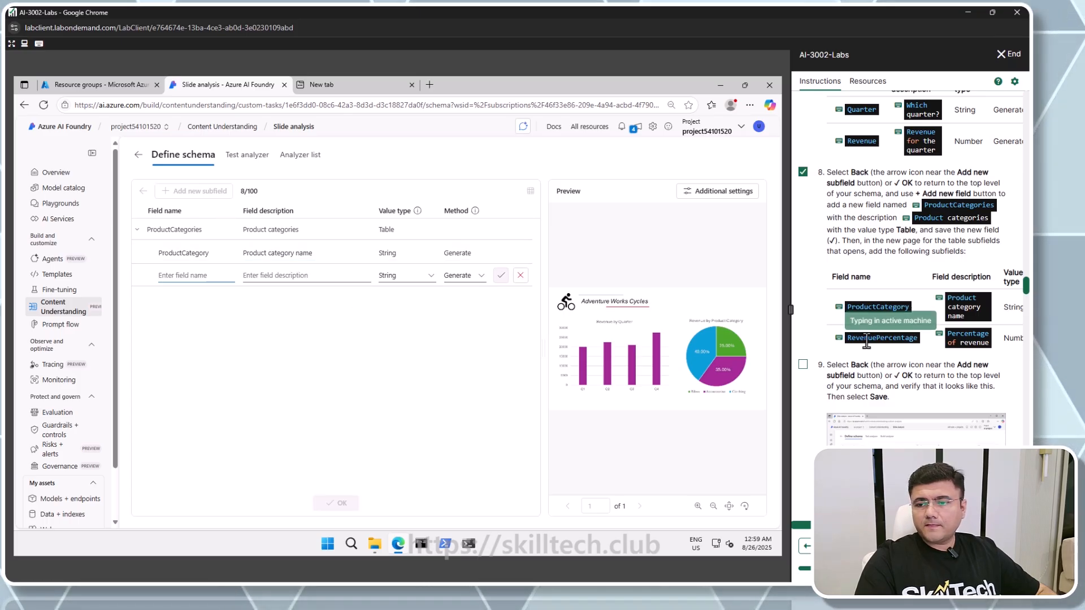
left_click(281, 275)
left_click(965, 334)
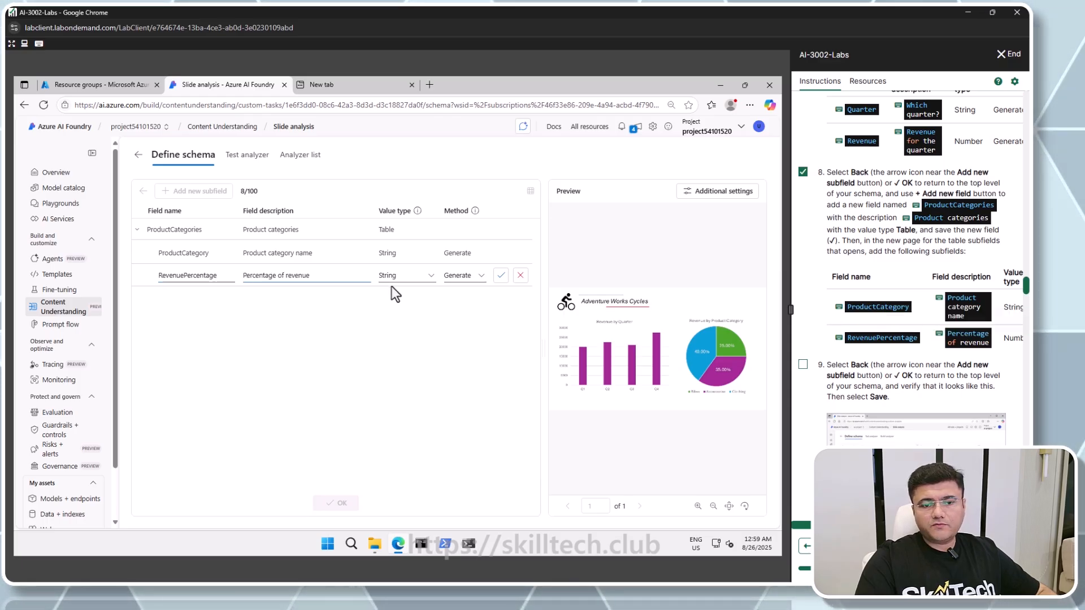
left_click(412, 286)
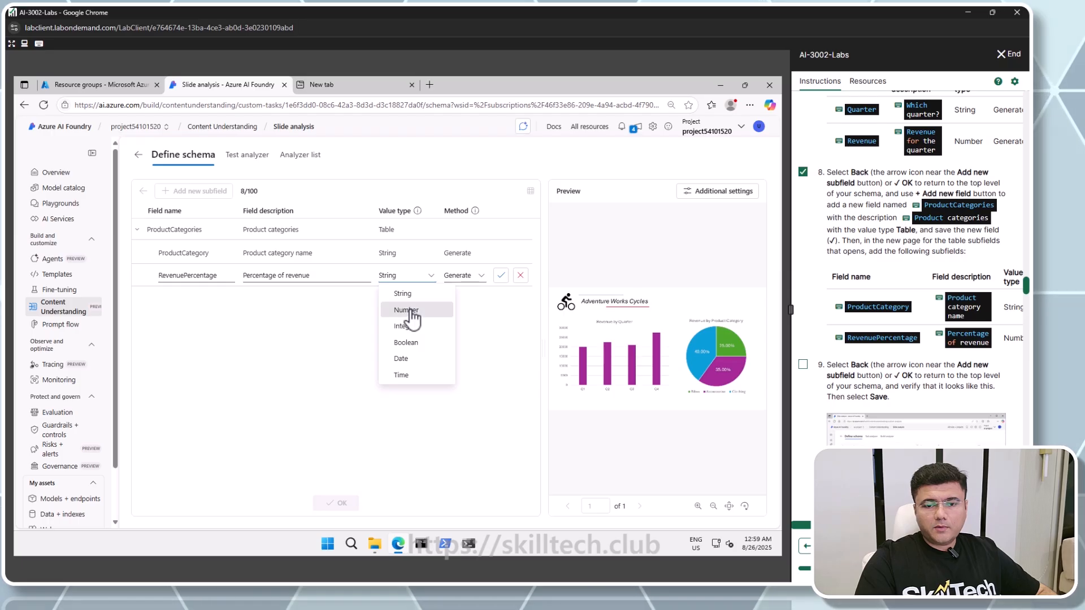
left_click(411, 312)
left_click(500, 275)
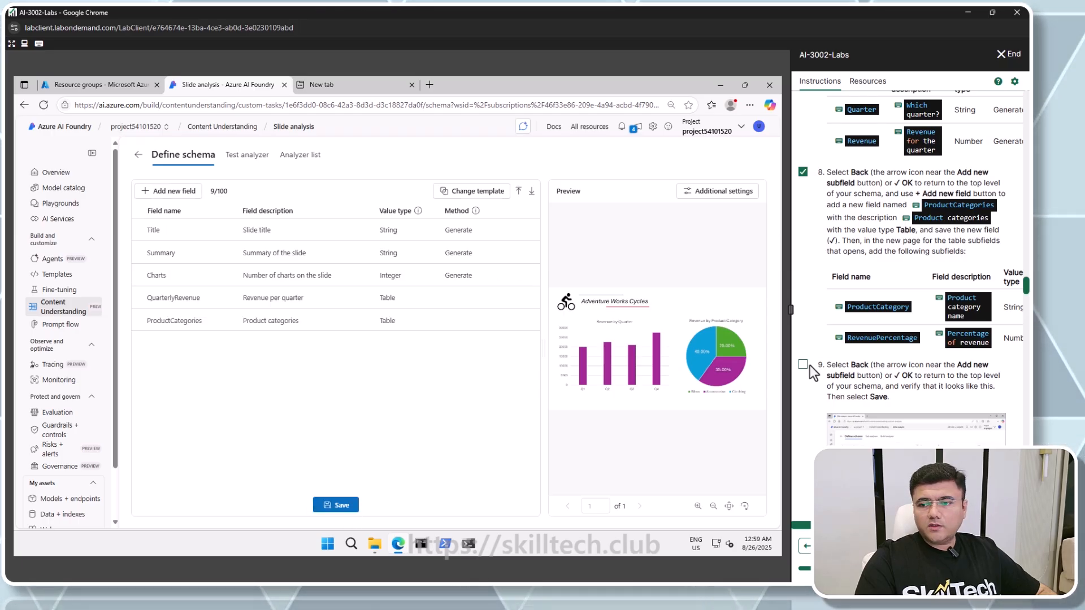
Save the Slide analysis schema to start the test analysis
scroll(811, 362, "down", 2)
left_click(803, 258)
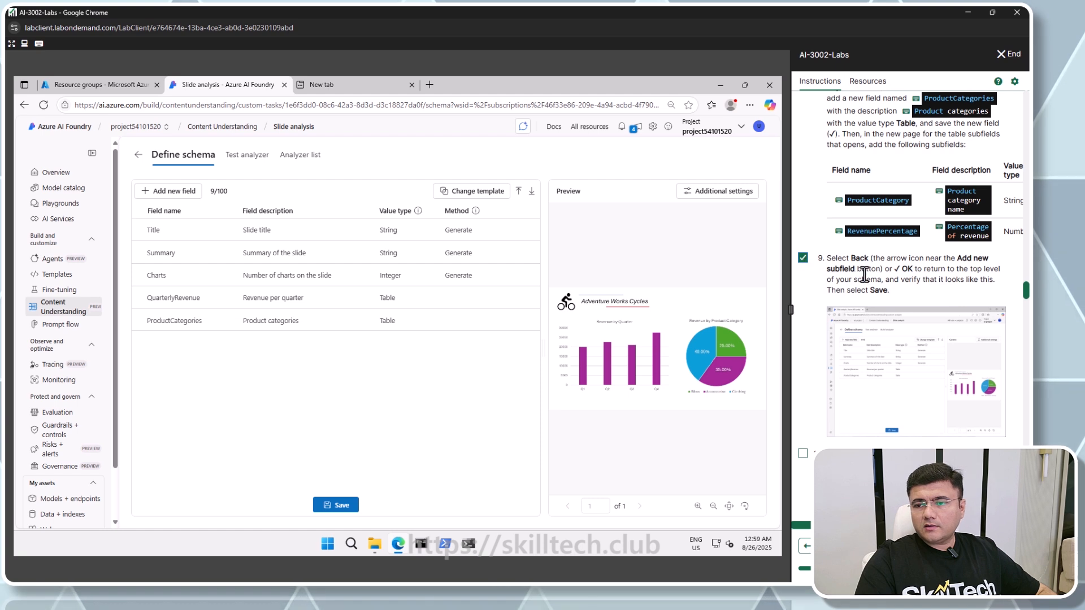
scroll(893, 192, "down", 2)
scroll(897, 311, "down", 2)
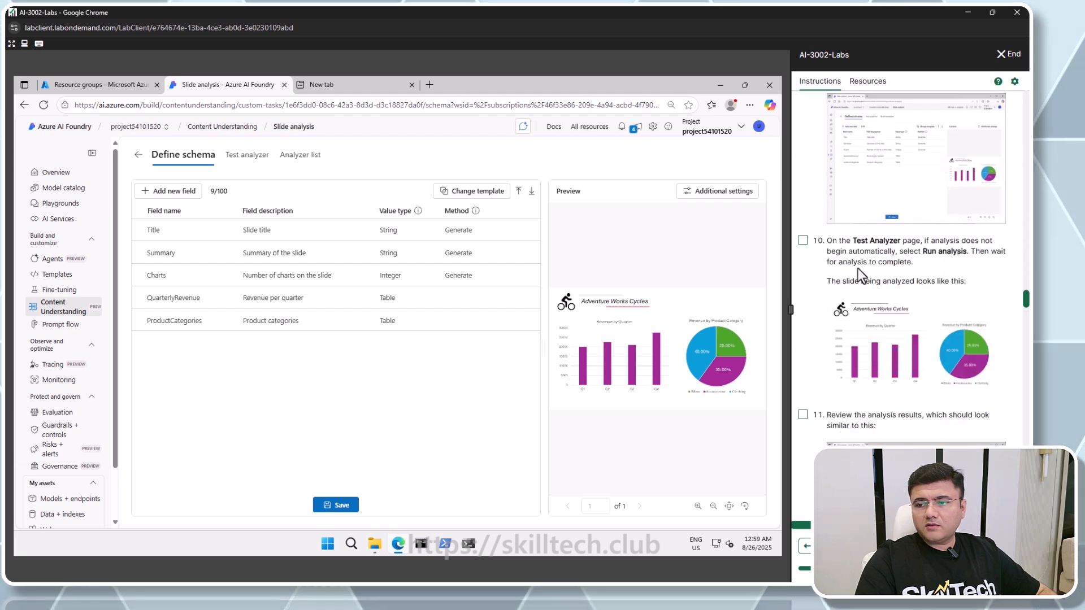
scroll(899, 250, "up", 1)
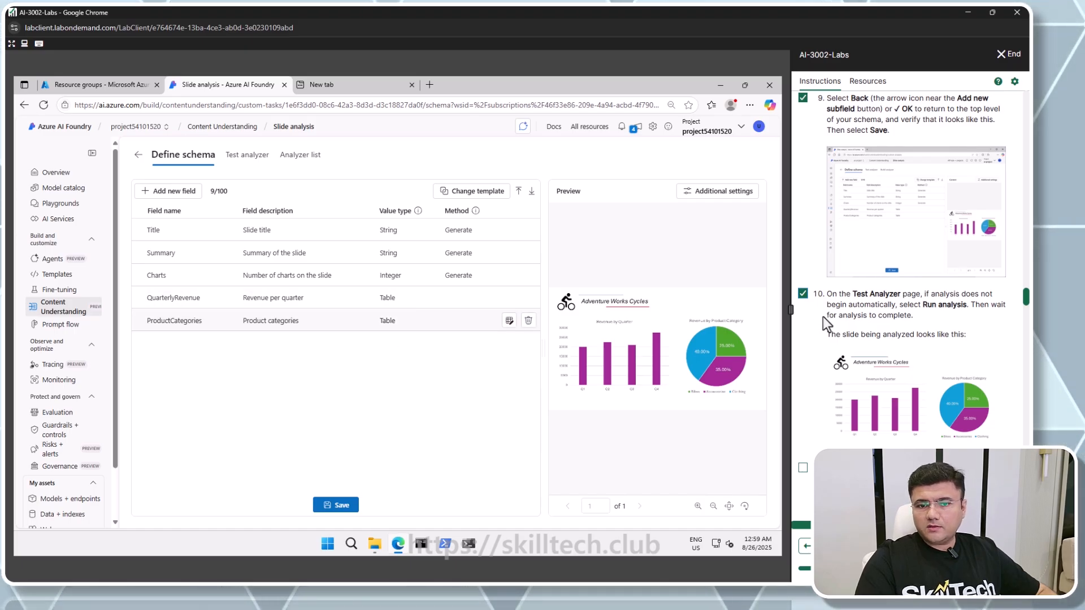
left_click(343, 507)
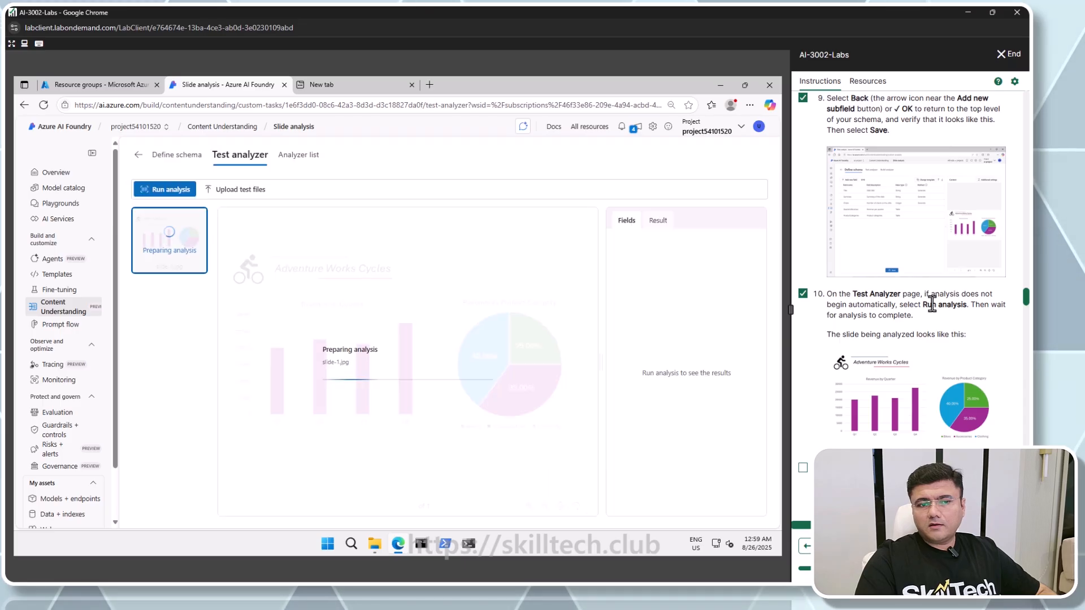
Expand the QuarterlyRevenue and ProductCategories results to review the extracted subfield values
scroll(931, 305, "down", 2)
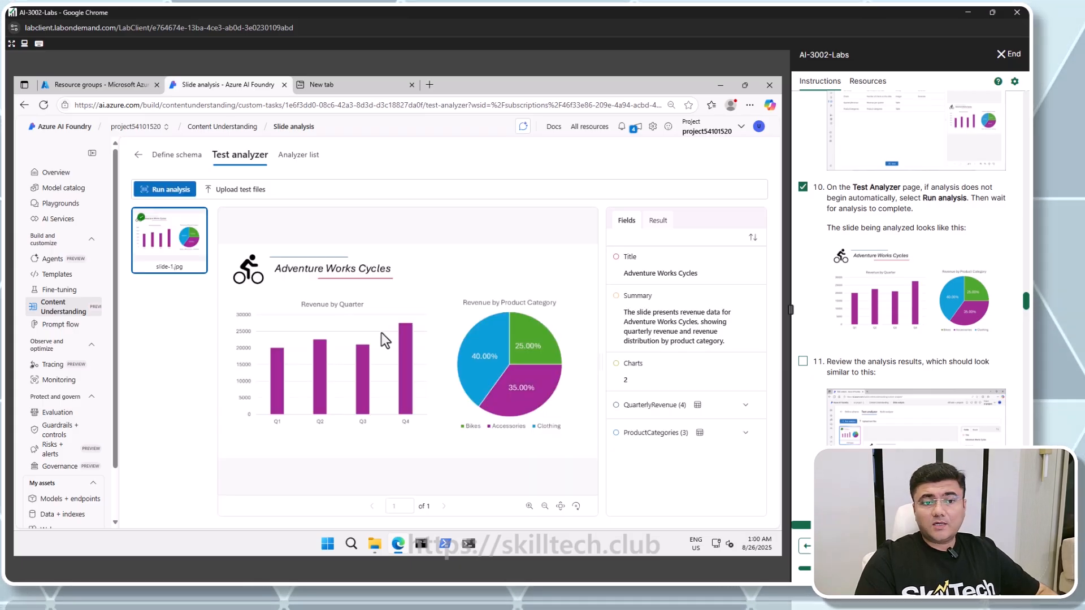
mouse_move(146, 223)
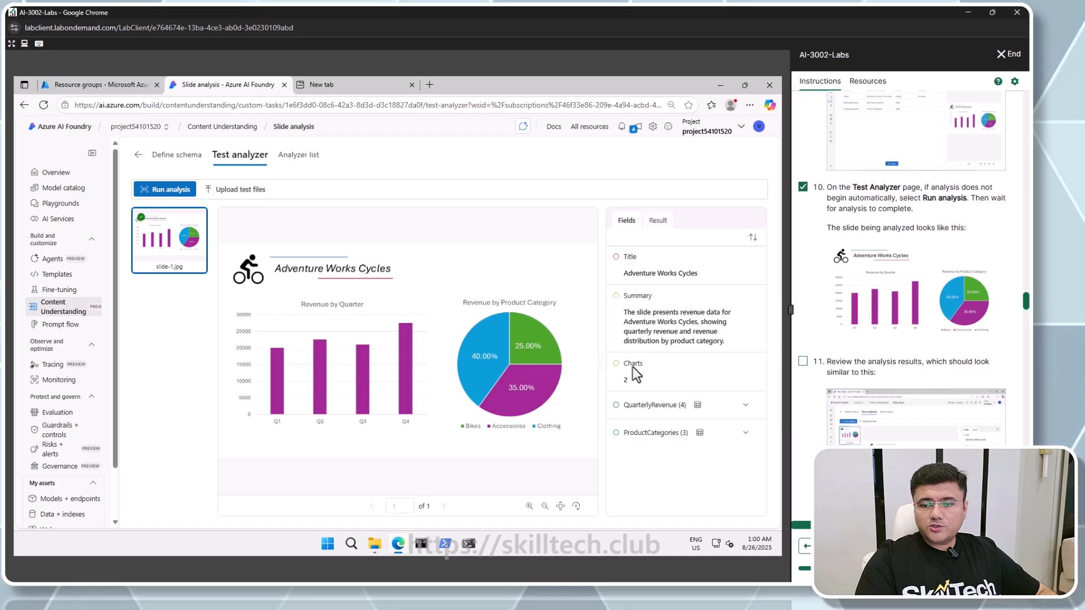
left_click(745, 405)
scroll(748, 407, "down", 2)
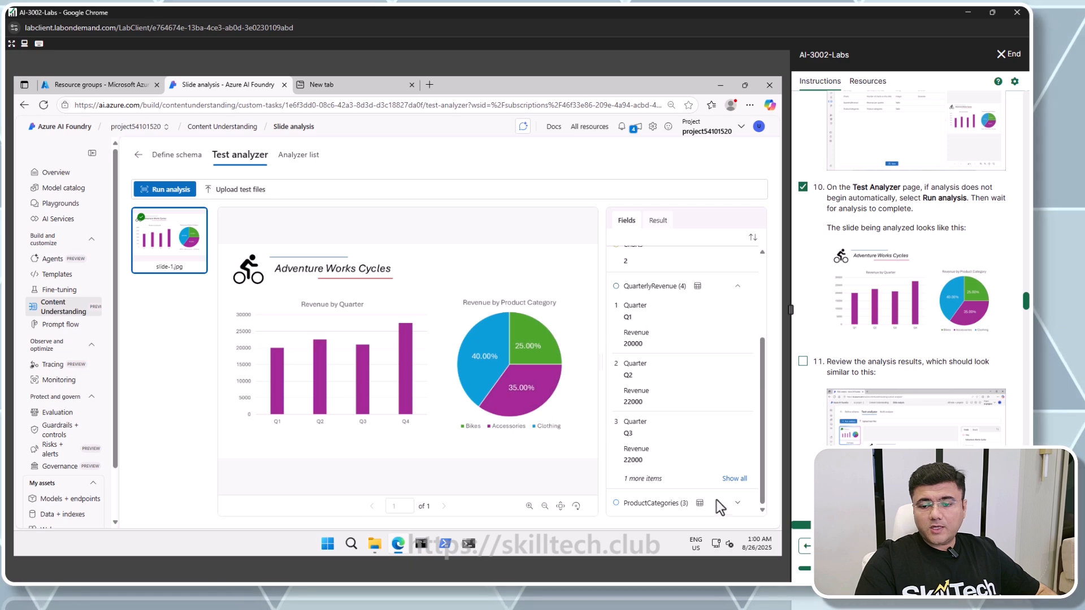
left_click(734, 502)
scroll(730, 500, "down", 3)
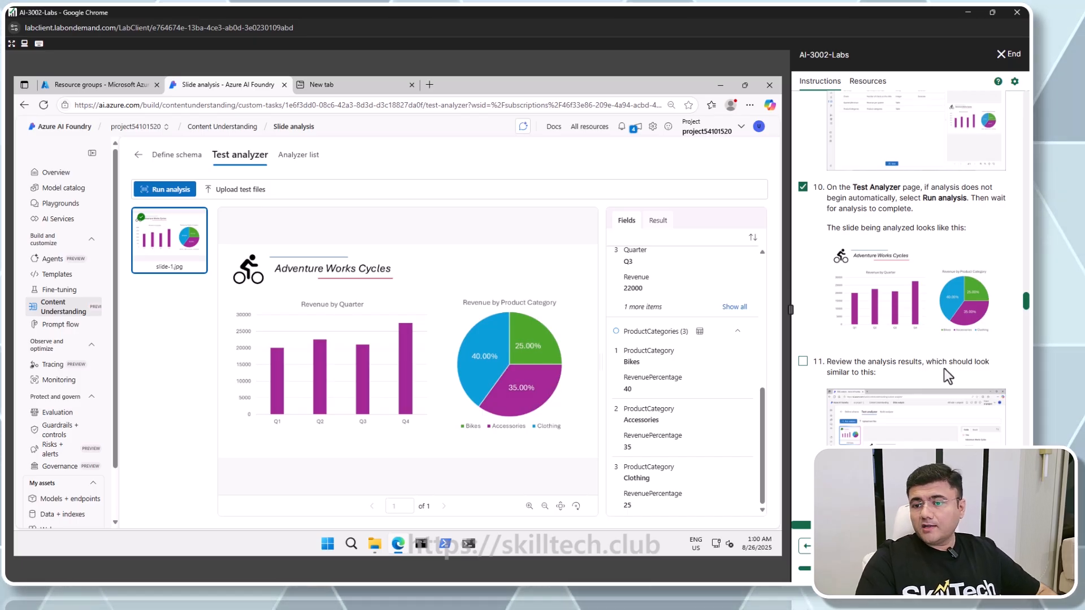
scroll(805, 364, "down", 4)
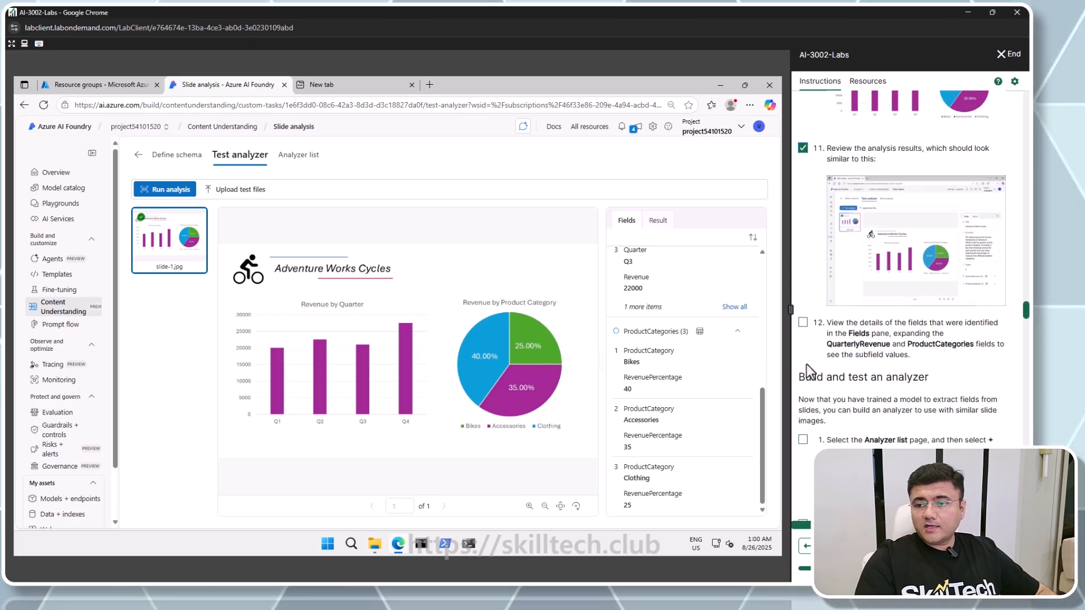
left_click(803, 322)
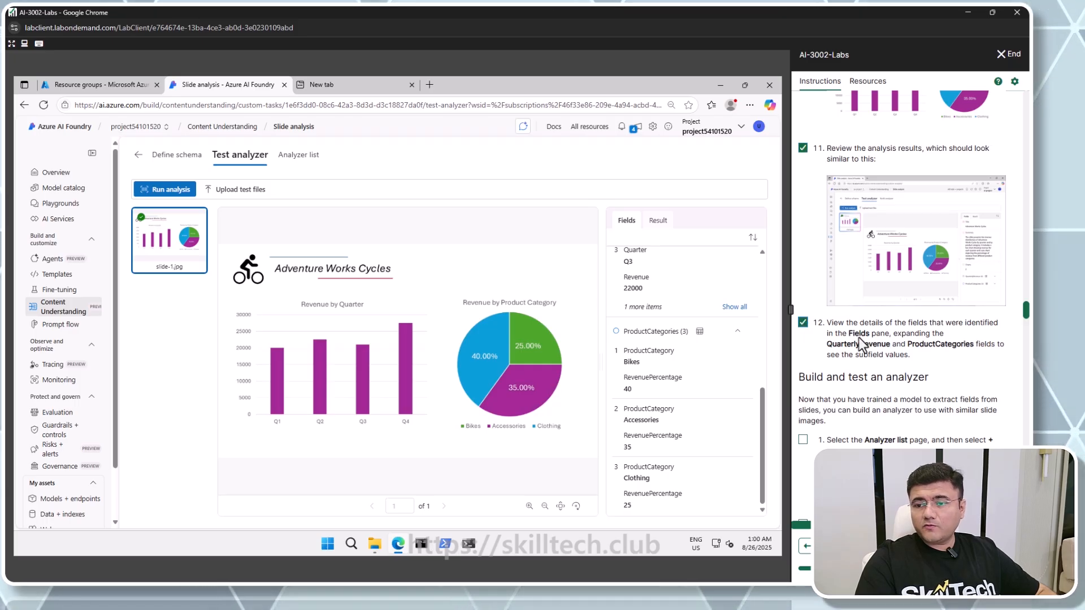
scroll(864, 360, "down", 3)
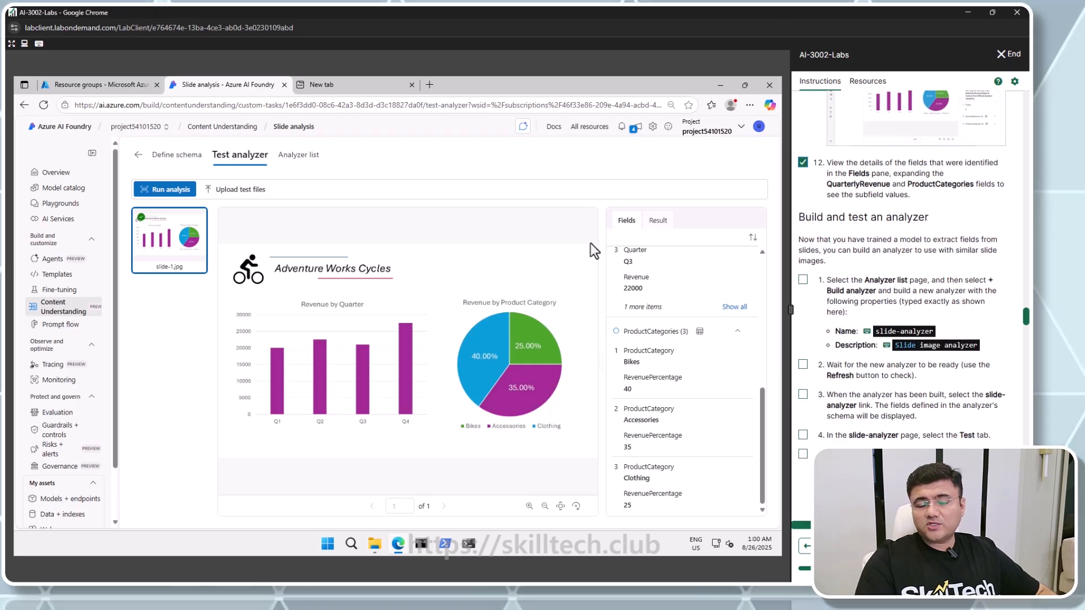
Build a new analyzer named slide-analyzer with the description Slide image analyzer
left_click(309, 161)
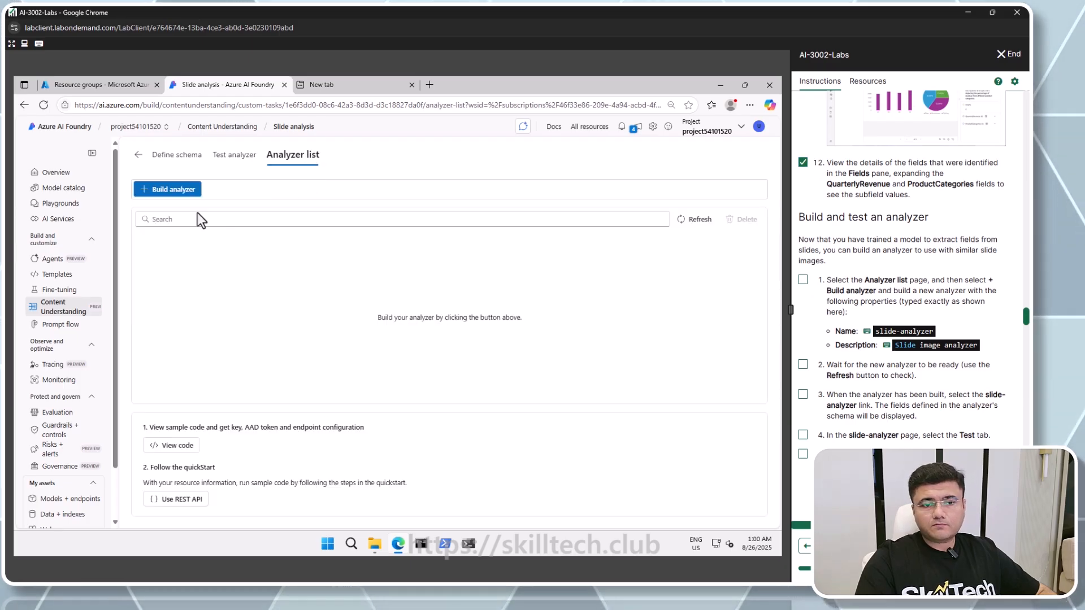
left_click(179, 193)
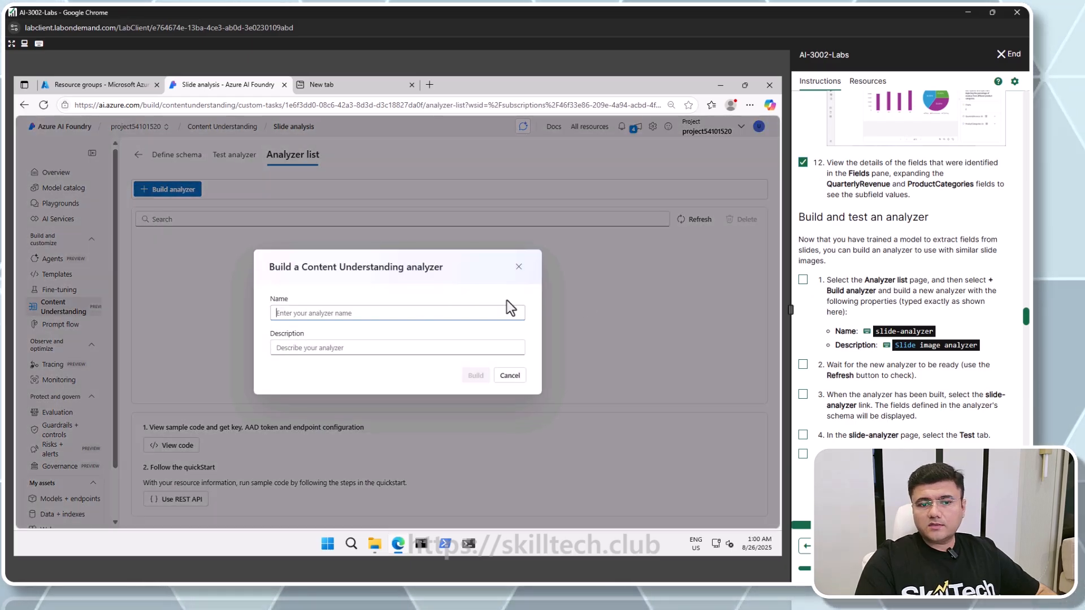
left_click(881, 331)
left_click(308, 348)
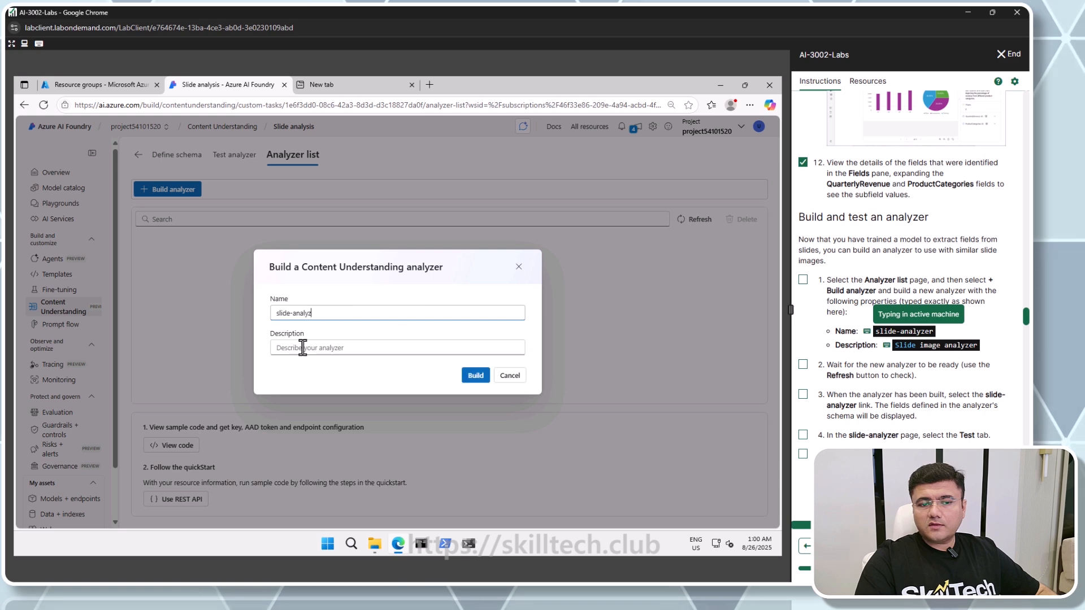
left_click(935, 345)
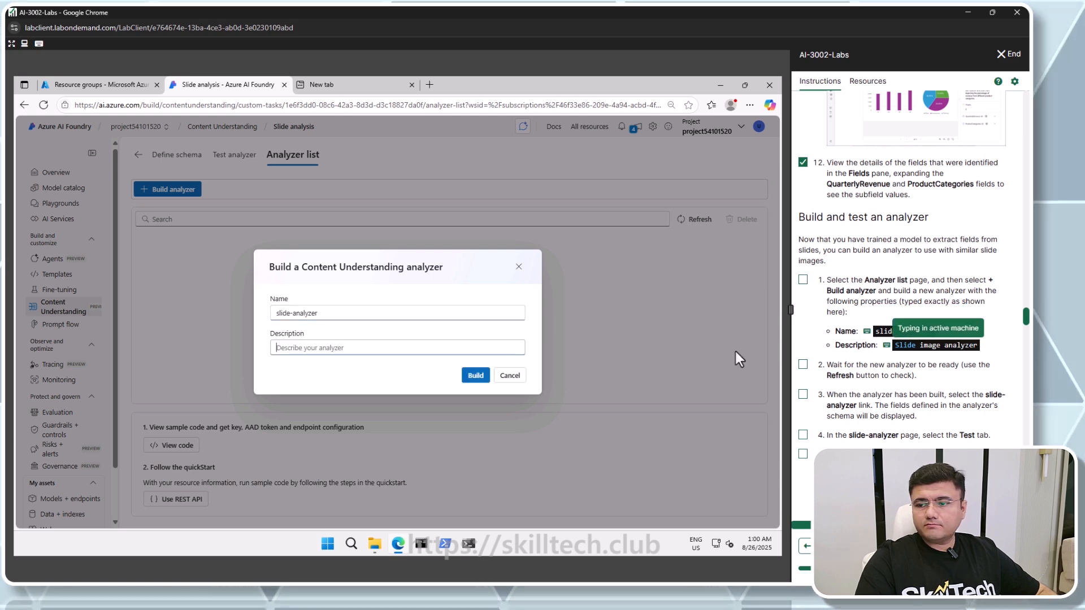
left_click(478, 376)
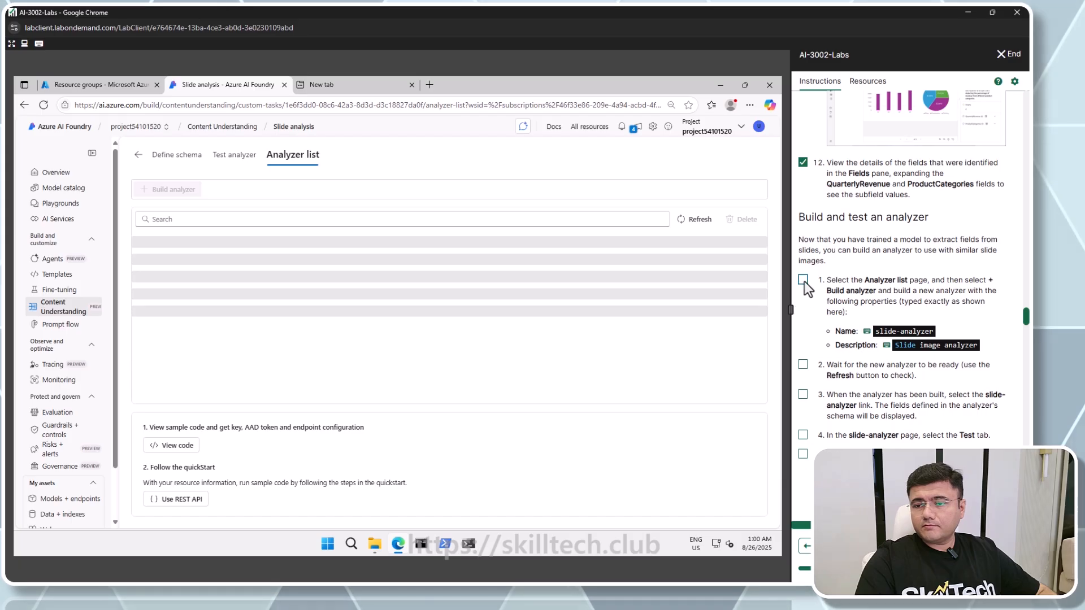
Open the slide-analyzer analyzer's details from the analyzer list
left_click(802, 280)
left_click(803, 365)
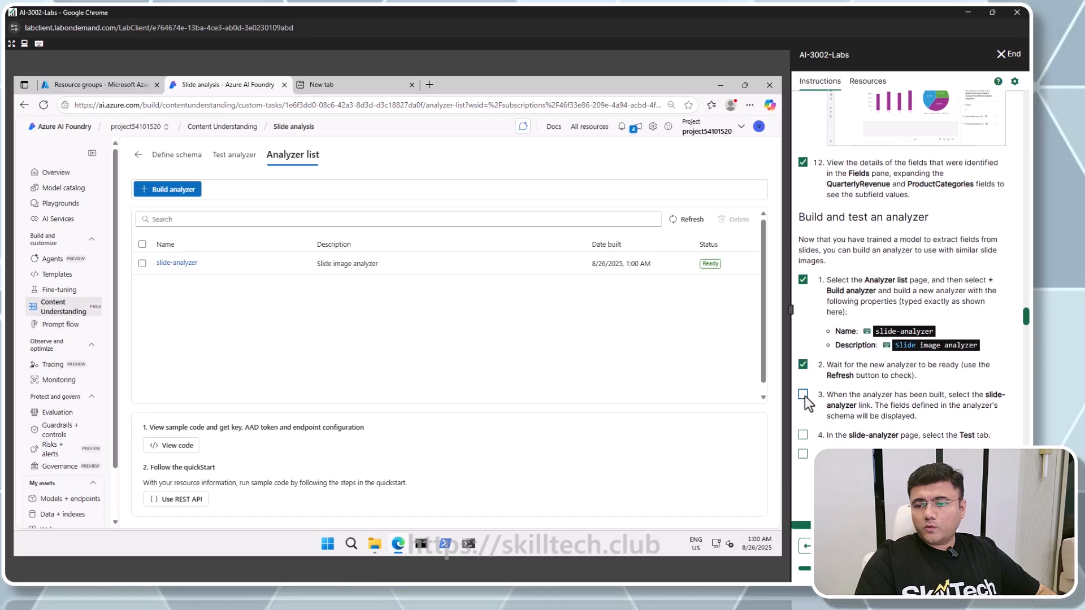
left_click(184, 263)
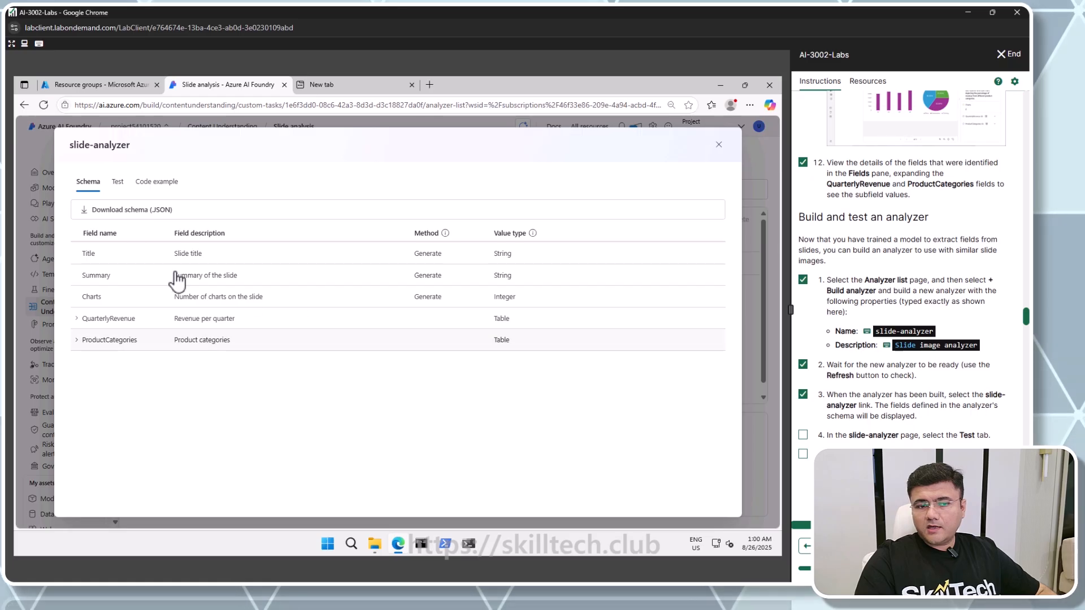
On the analyzer's Test tab, upload slide-2.jpg and run the analysis
left_click(117, 182)
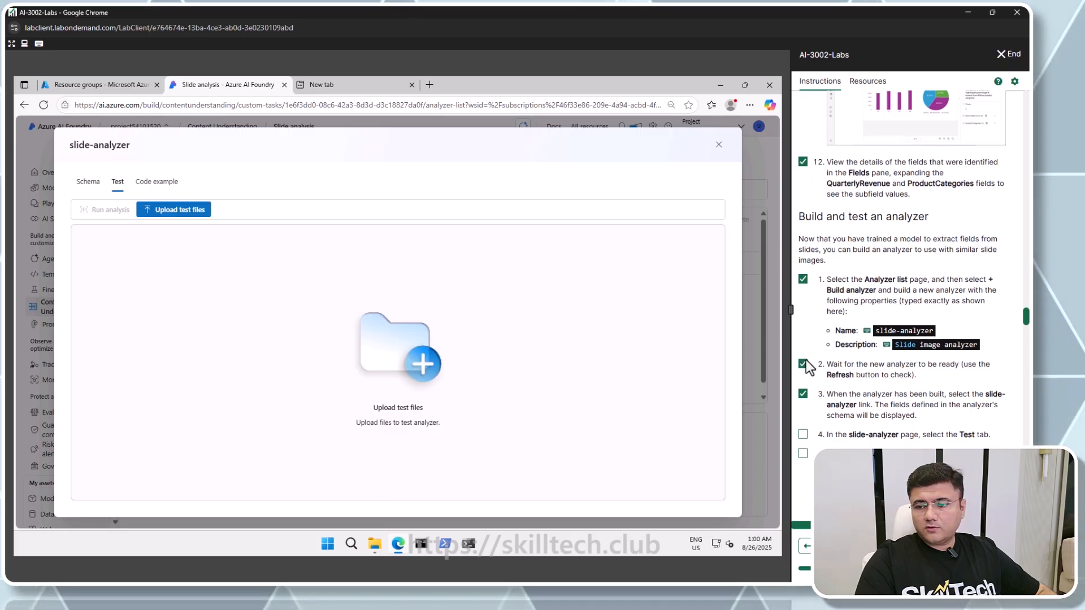
scroll(808, 356, "down", 3)
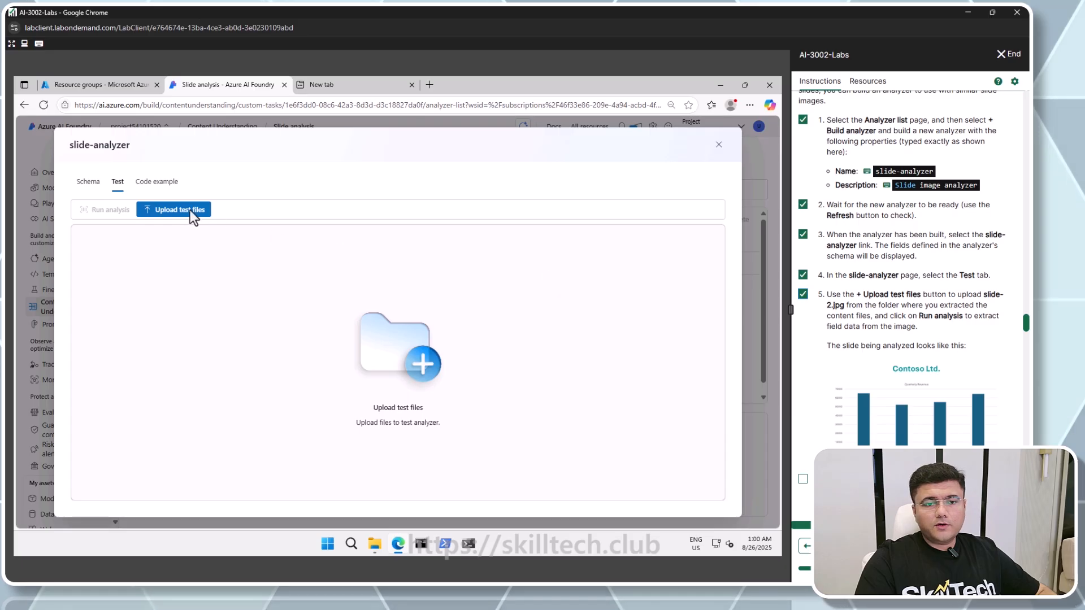
left_click(361, 236)
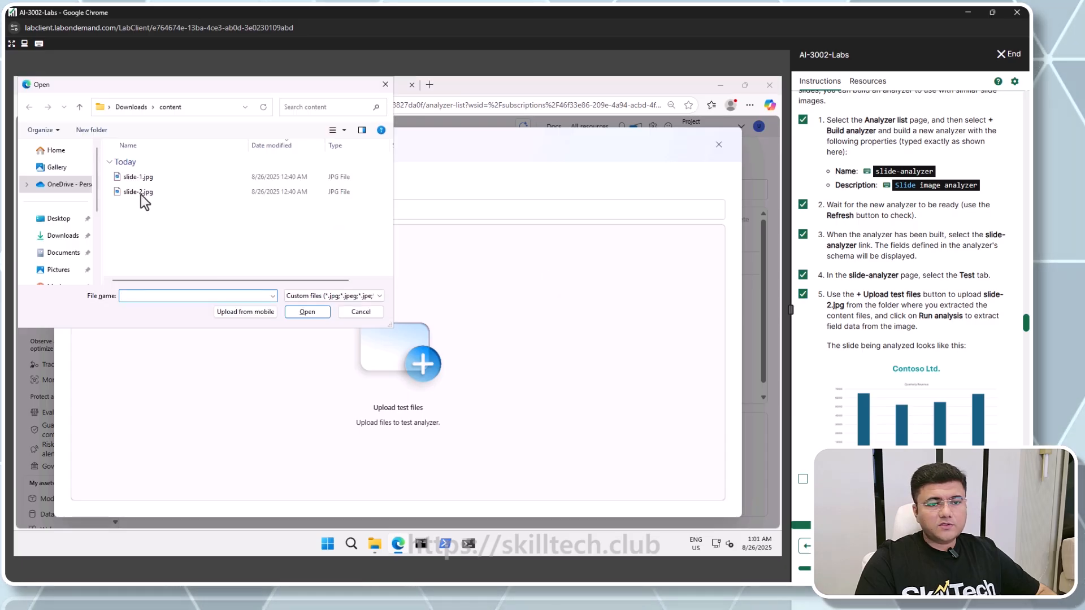
left_click(141, 194)
double_click(141, 192)
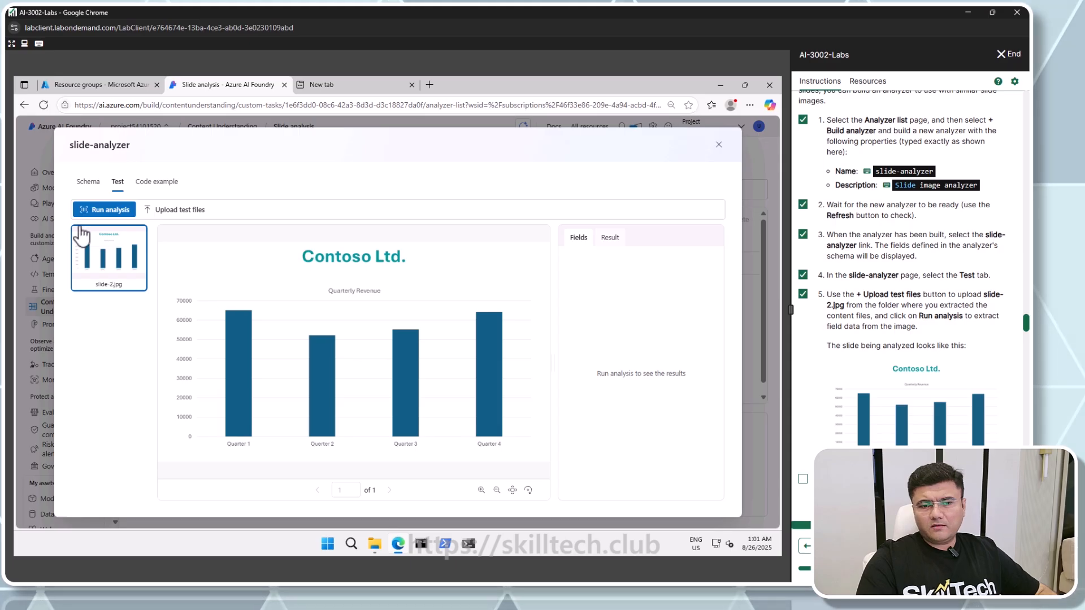
left_click(111, 211)
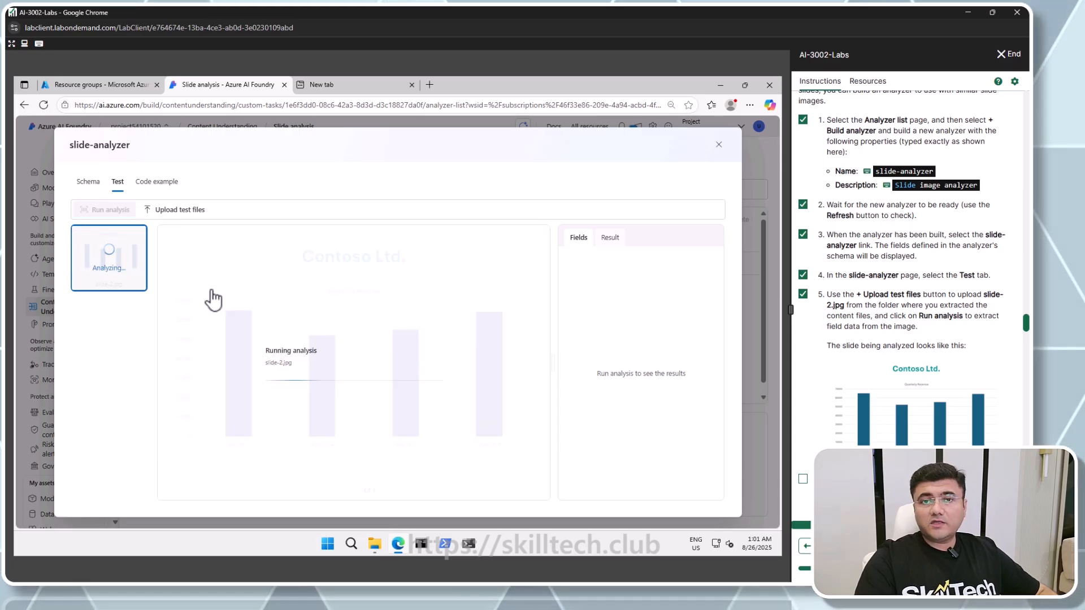
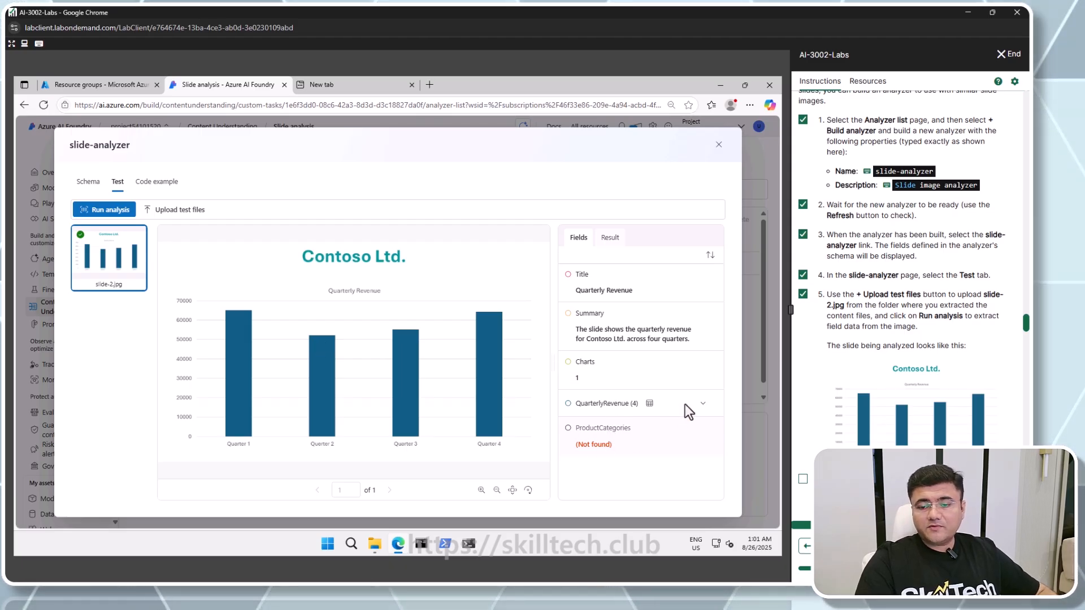
Expand the QuarterlyRevenue result to review the extracted quarter and revenue values
left_click(701, 403)
scroll(703, 415, "down", 3)
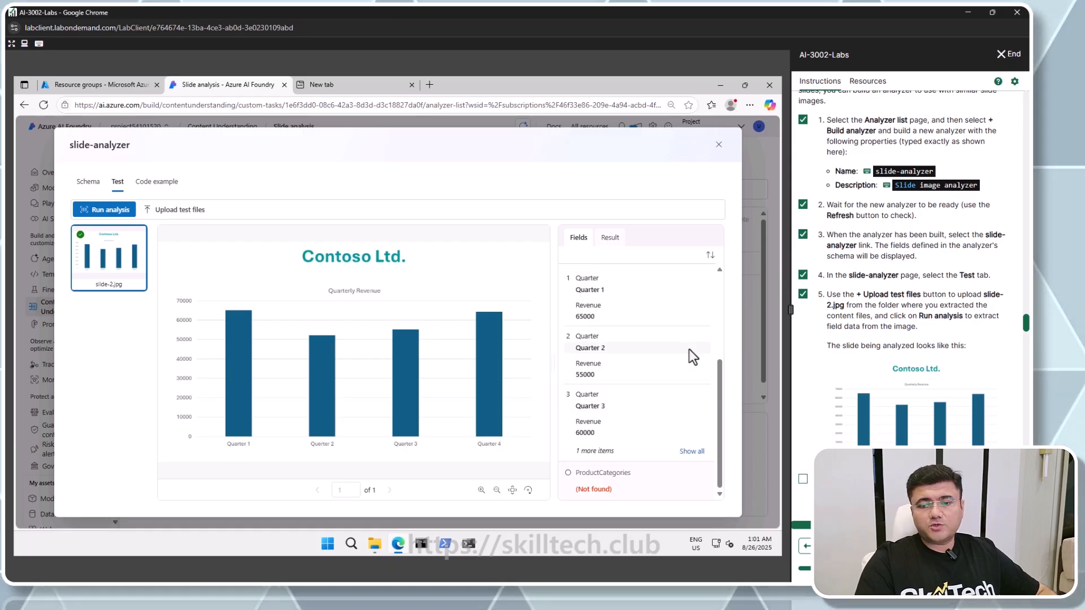
scroll(836, 375, "down", 4)
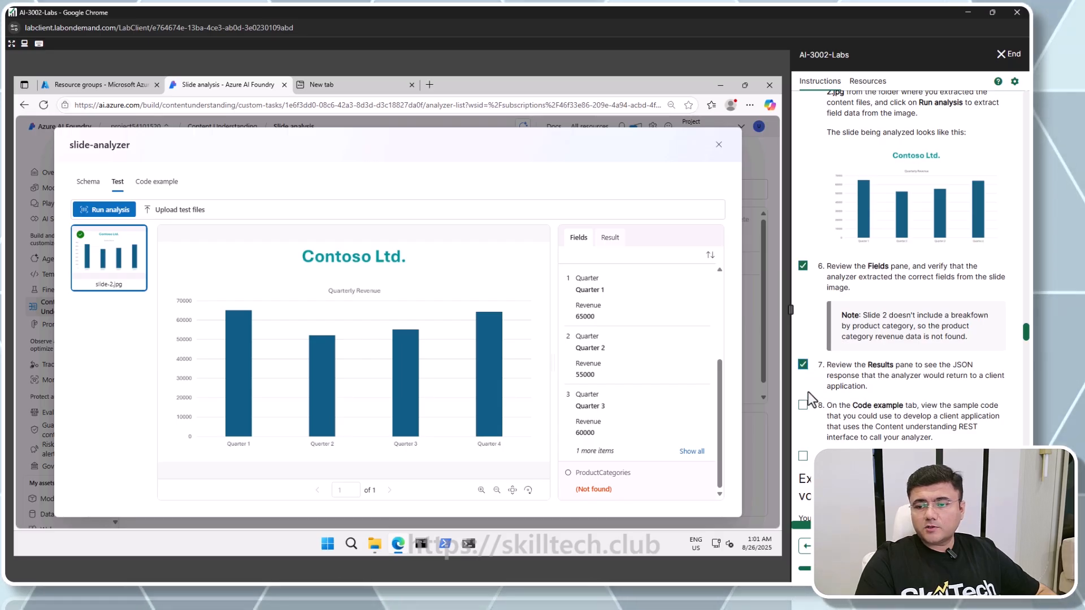
Review the slide-analyzer's sample code example and close the analyzer page
left_click(168, 192)
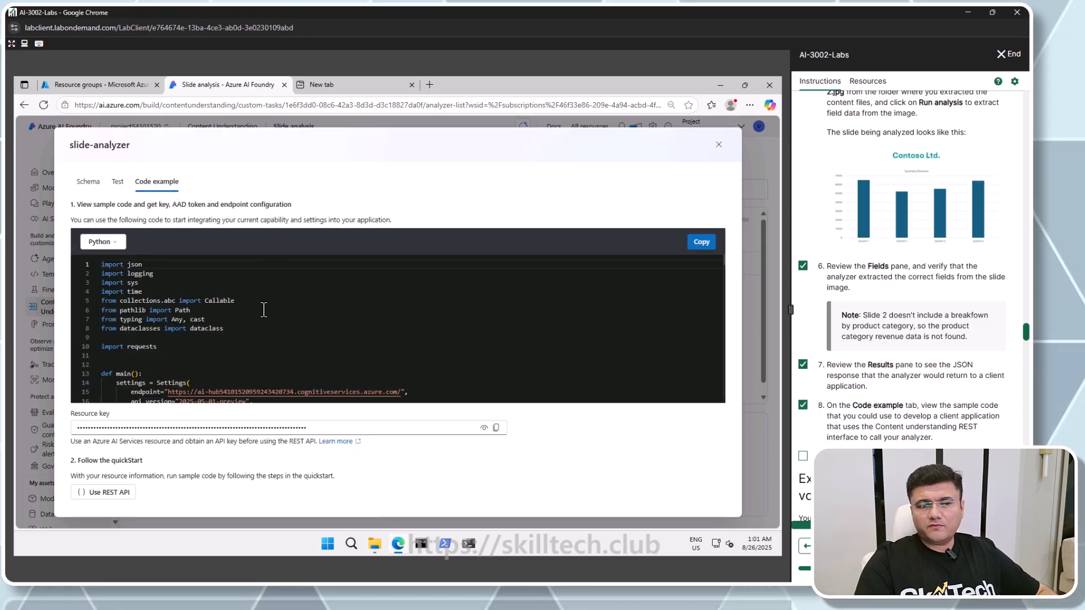
left_click(718, 146)
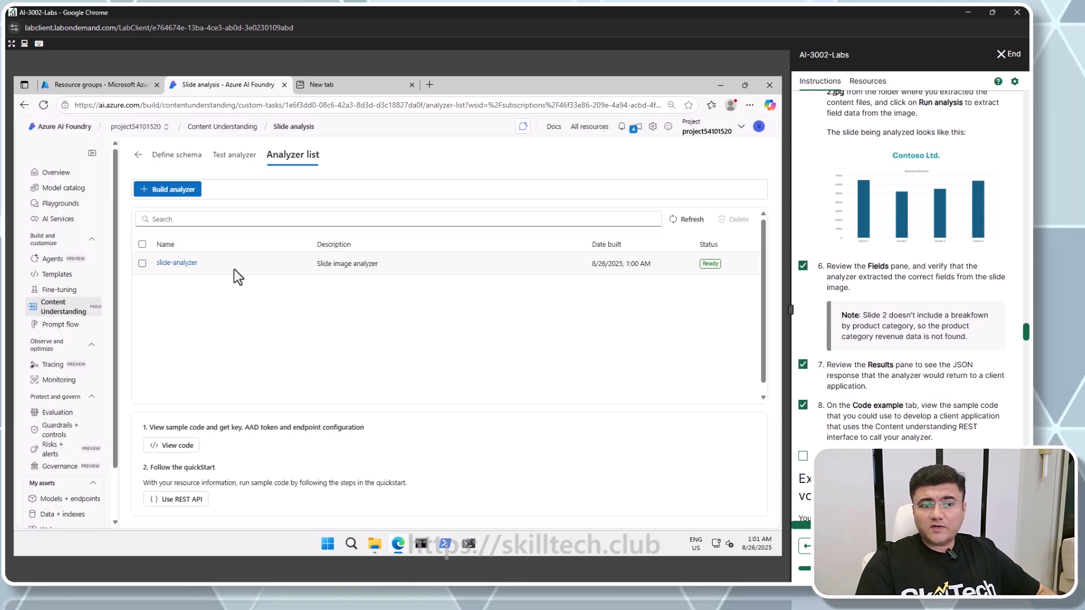
scroll(914, 393, "down", 3)
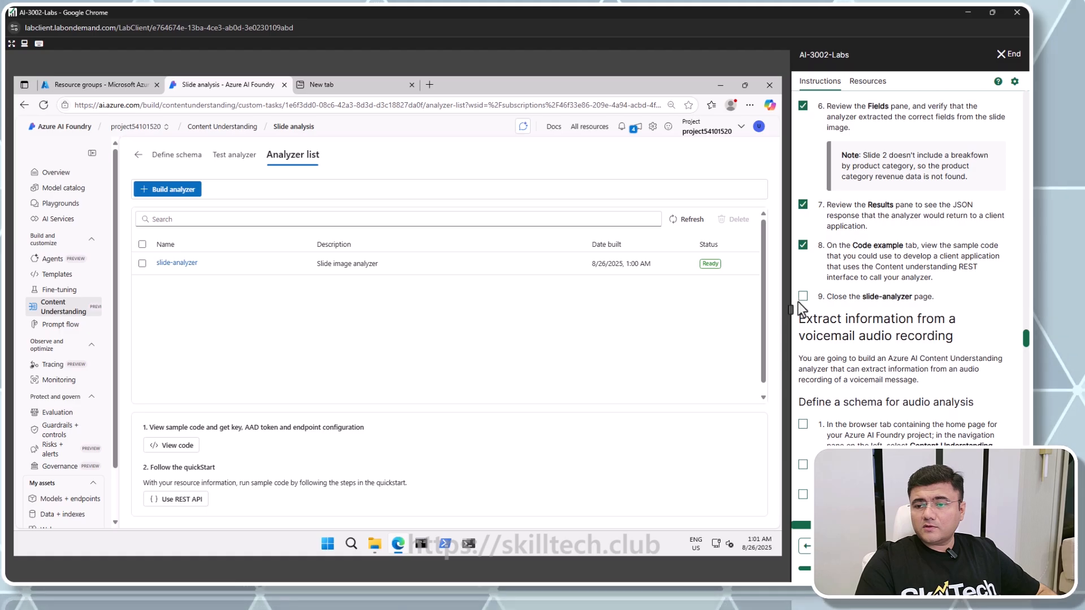
scroll(885, 336, "down", 3)
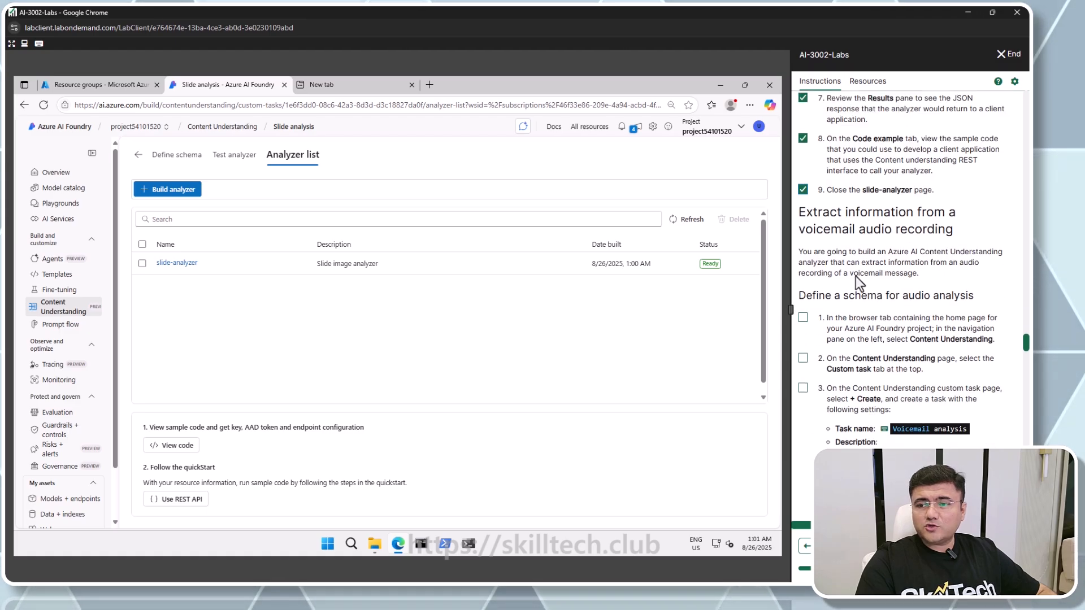
scroll(915, 256, "down", 2)
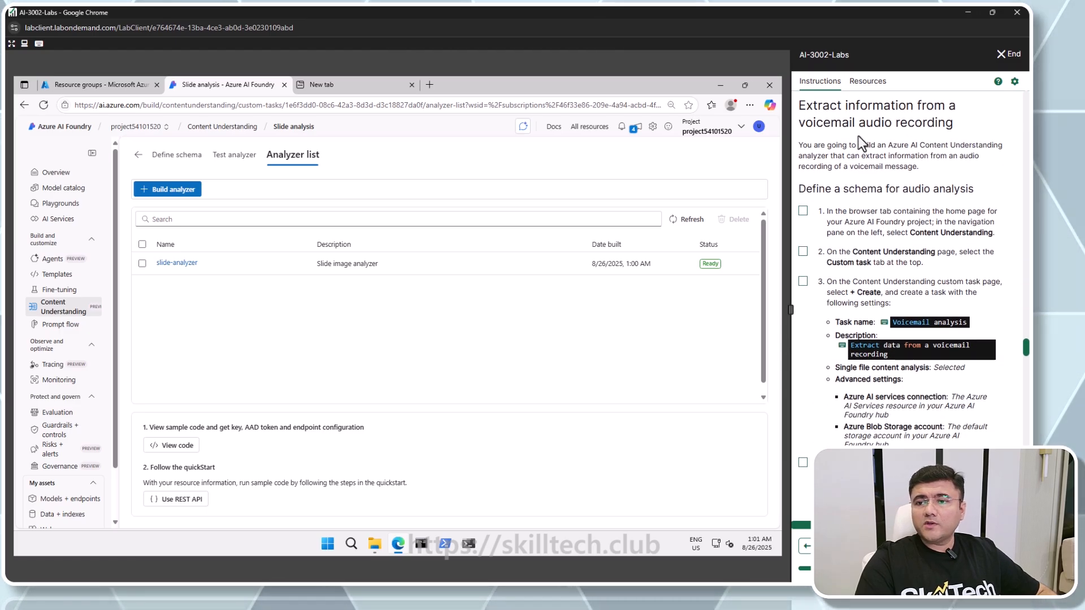
left_click_drag(858, 123, 967, 136)
left_click(880, 153)
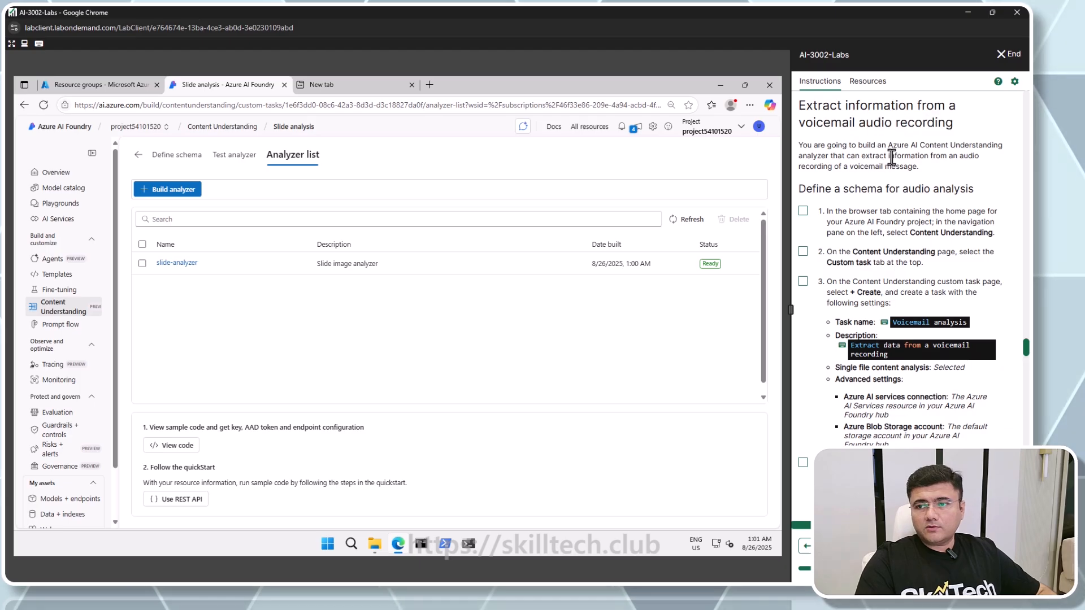
In Content Understanding, create a Standard mode custom task named Voicemail analysis with the description Extract data from a voicemail recording
left_click(61, 316)
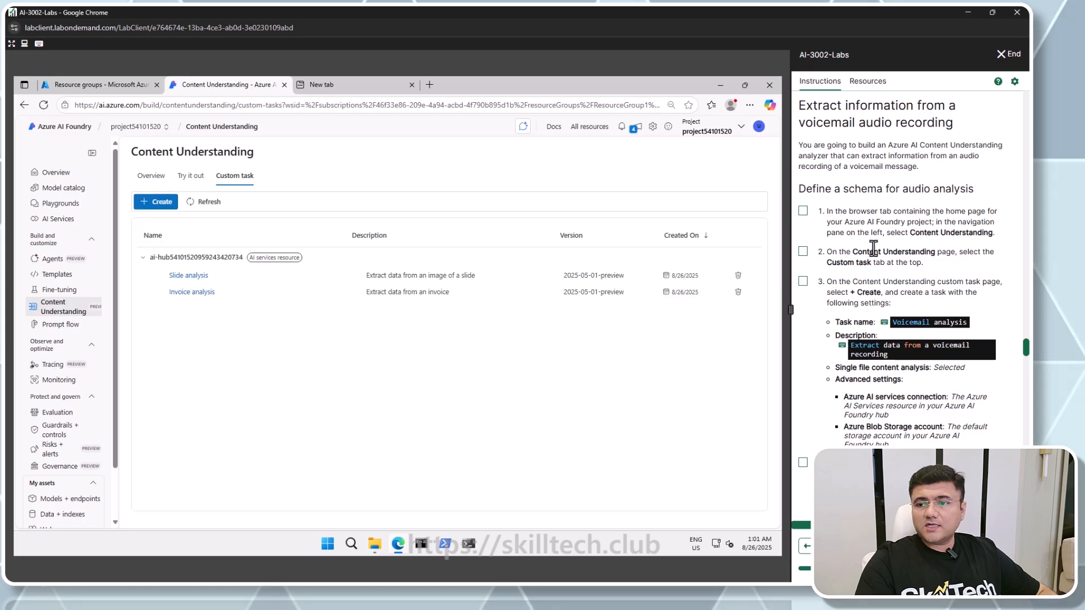
left_click(803, 211)
left_click(803, 251)
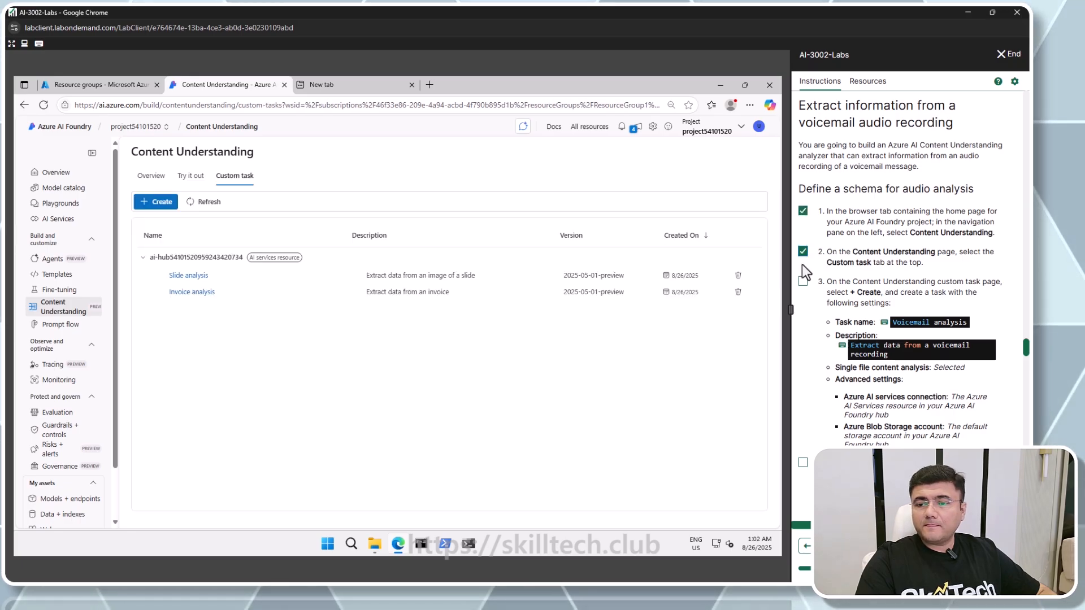
left_click(803, 280)
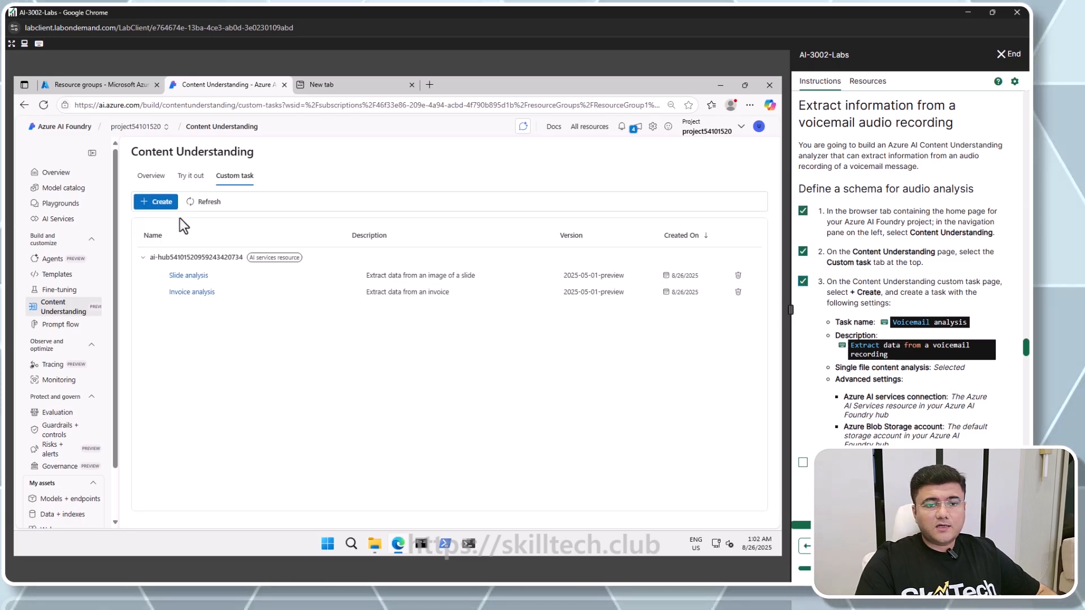
left_click(160, 202)
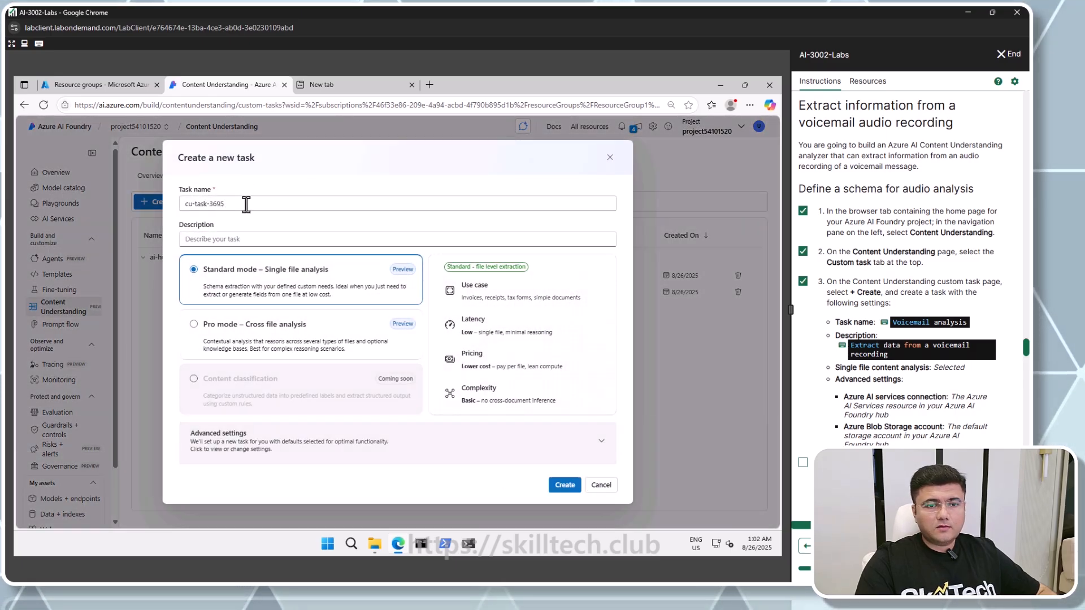
triple_click(246, 205)
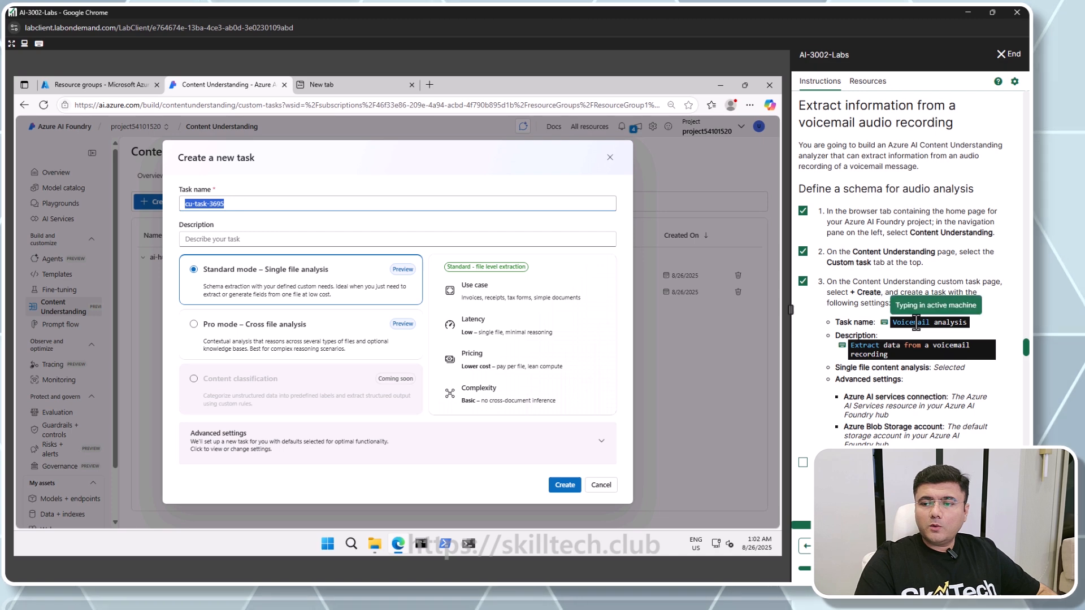
left_click(278, 239)
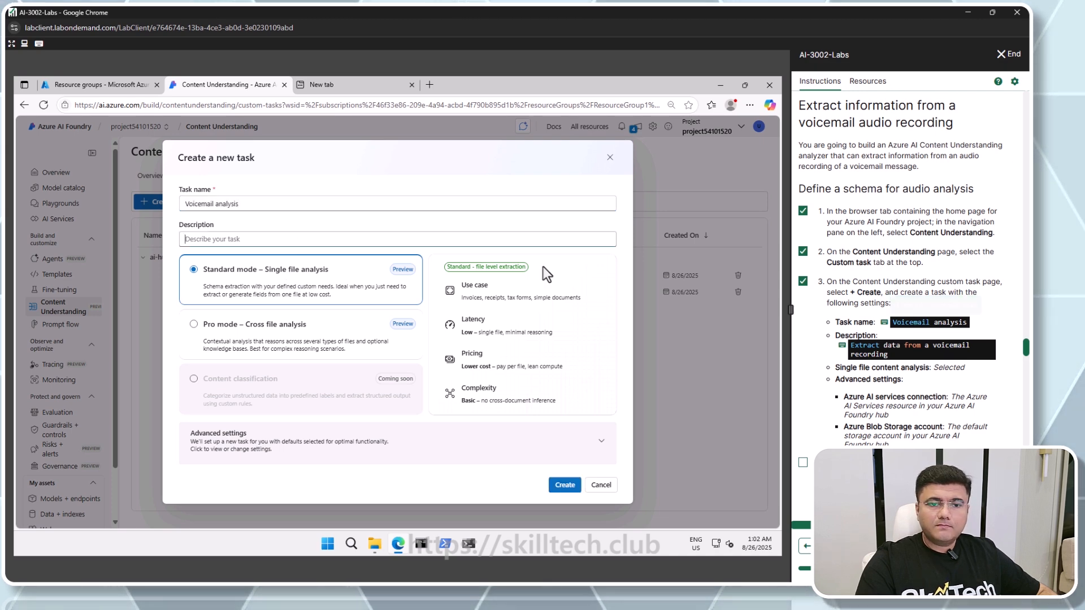
left_click(856, 346)
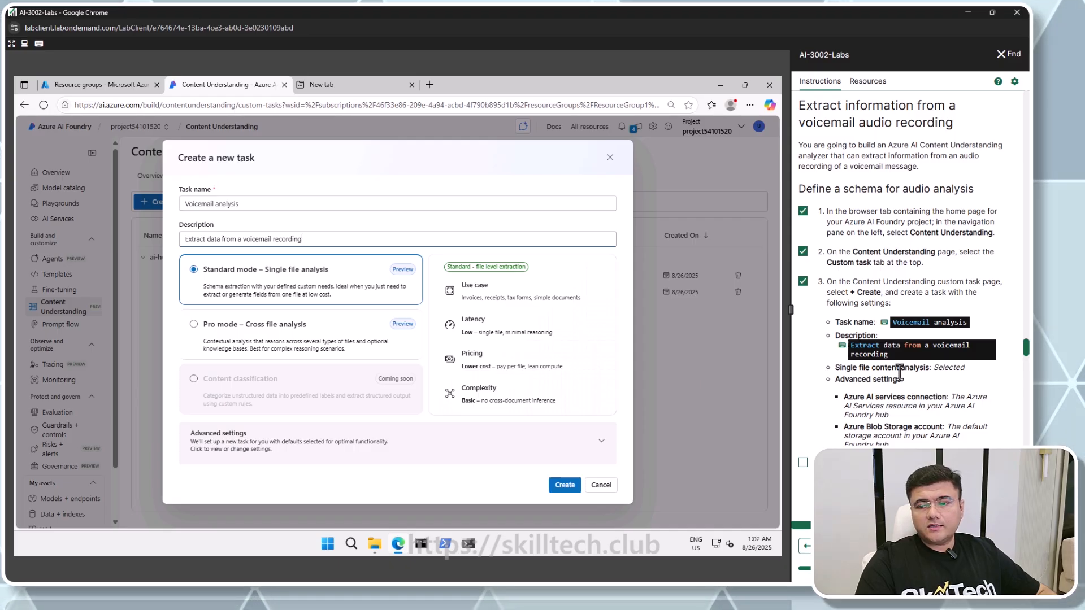
left_click(289, 458)
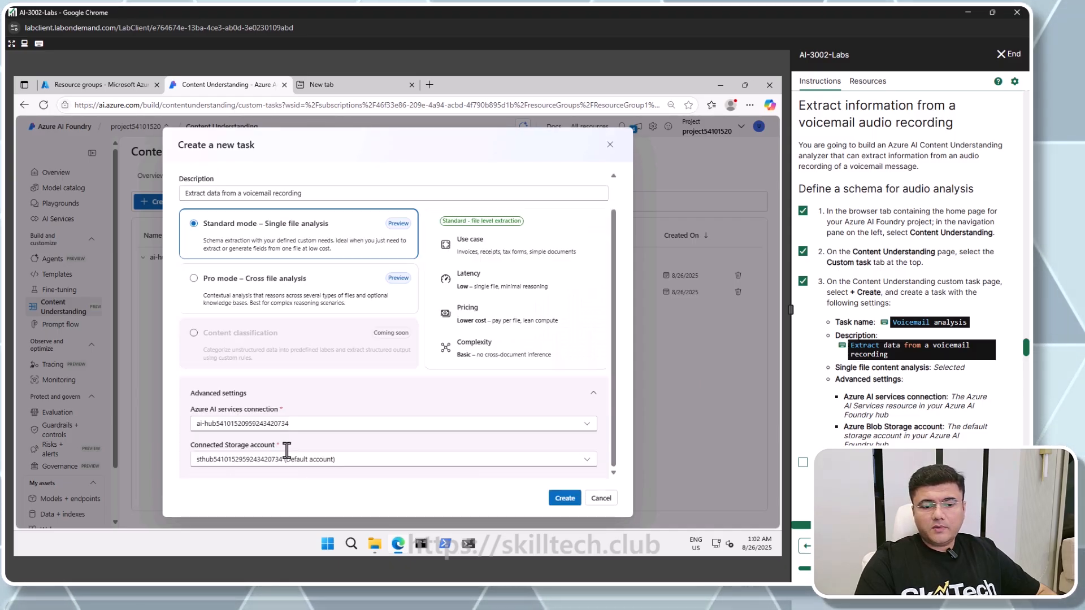
left_click(563, 499)
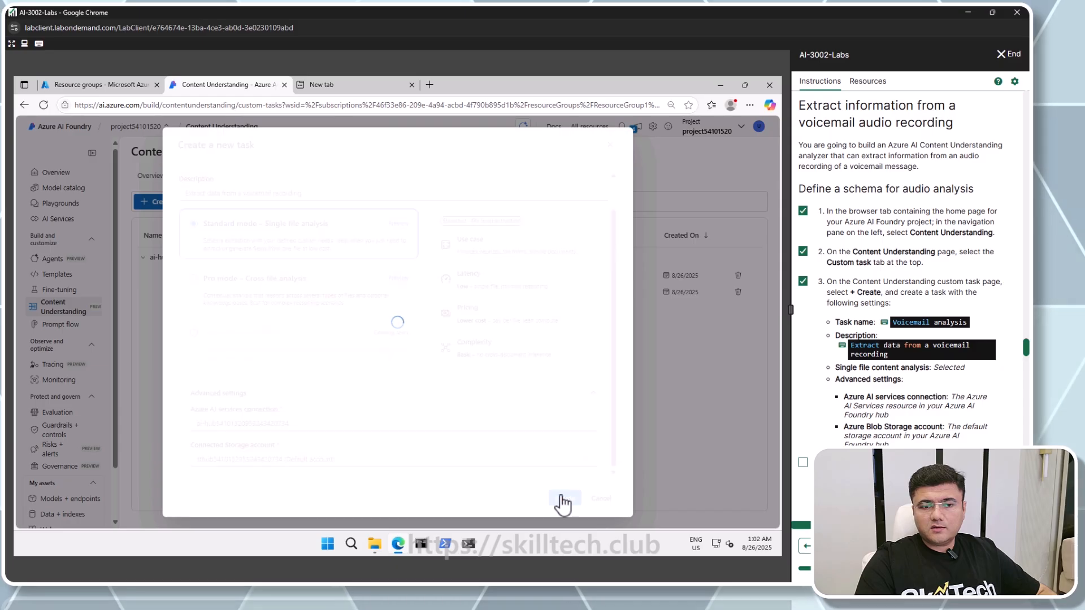
Upload call-1.mp3 as the test file and create the schema from the Speech transcript analysis template
left_click(803, 462)
scroll(904, 339, "down", 5)
left_click(803, 282)
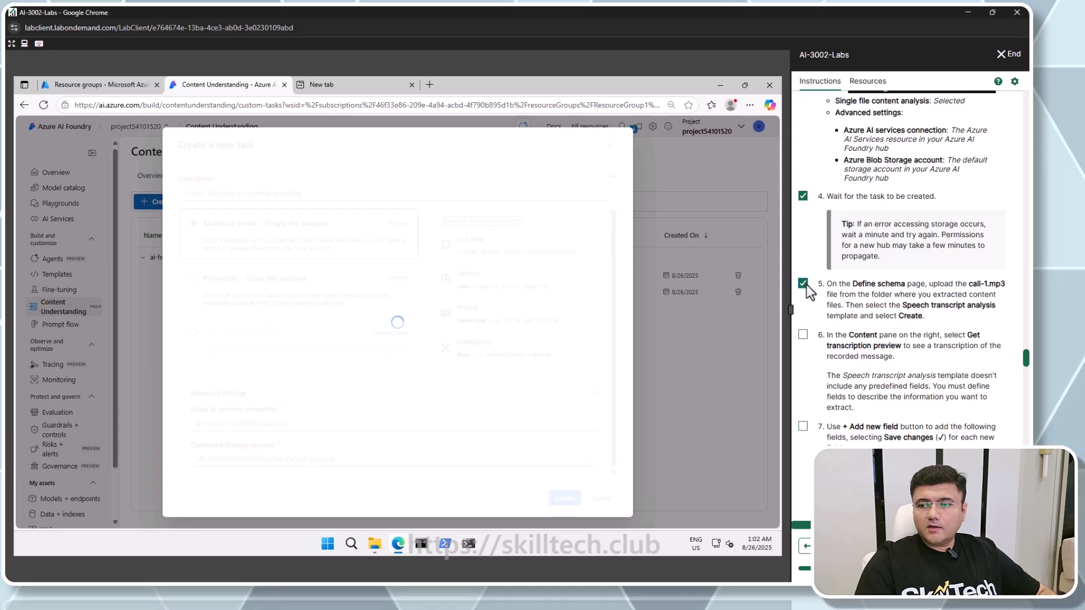
scroll(807, 288, "down", 1)
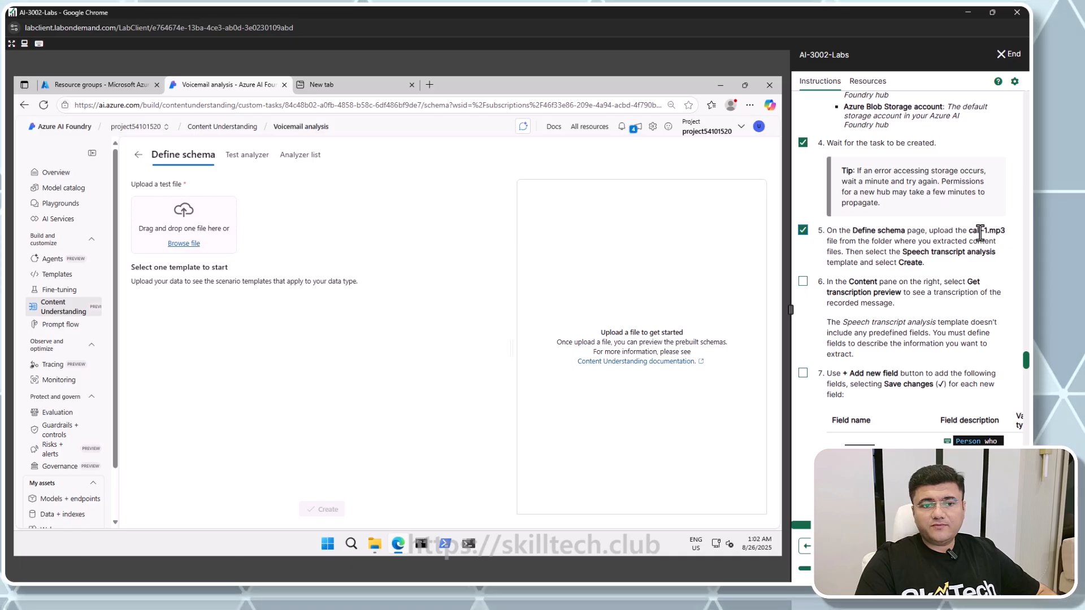
left_click(186, 243)
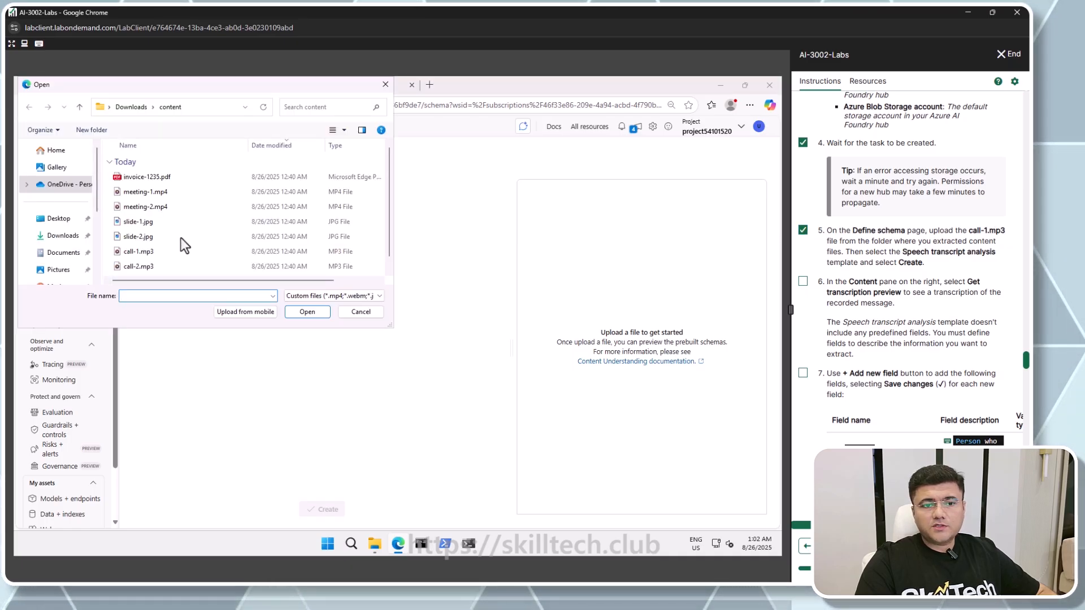
double_click(141, 254)
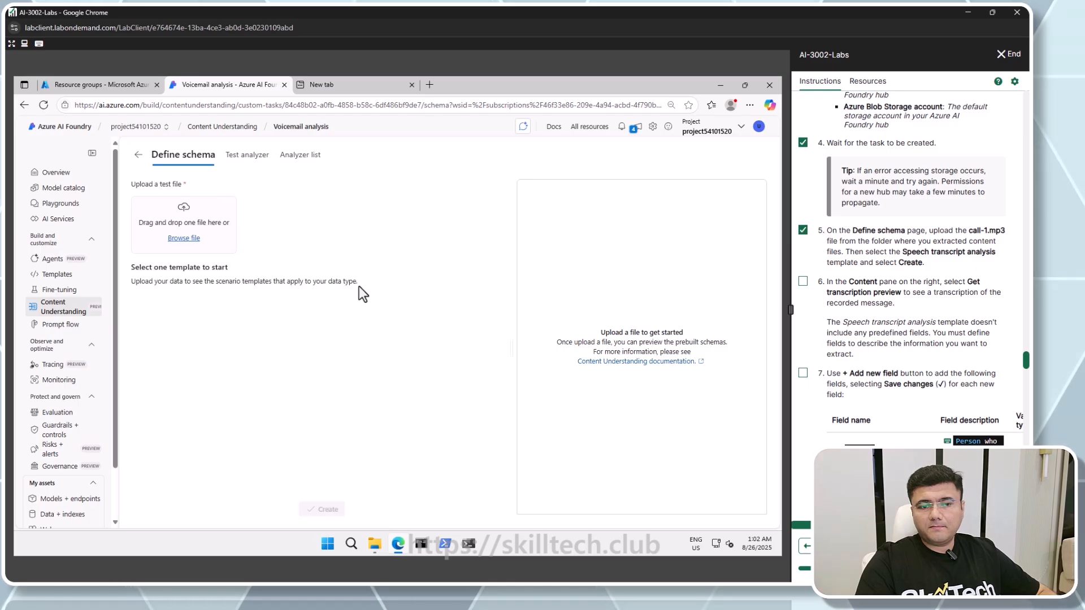
left_click(358, 286)
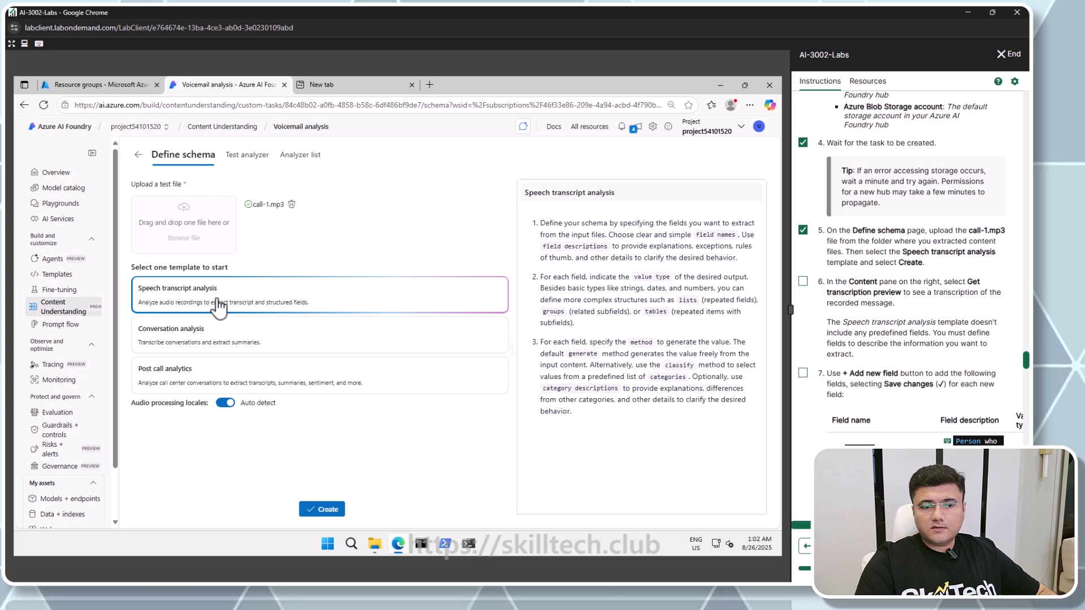
left_click(327, 510)
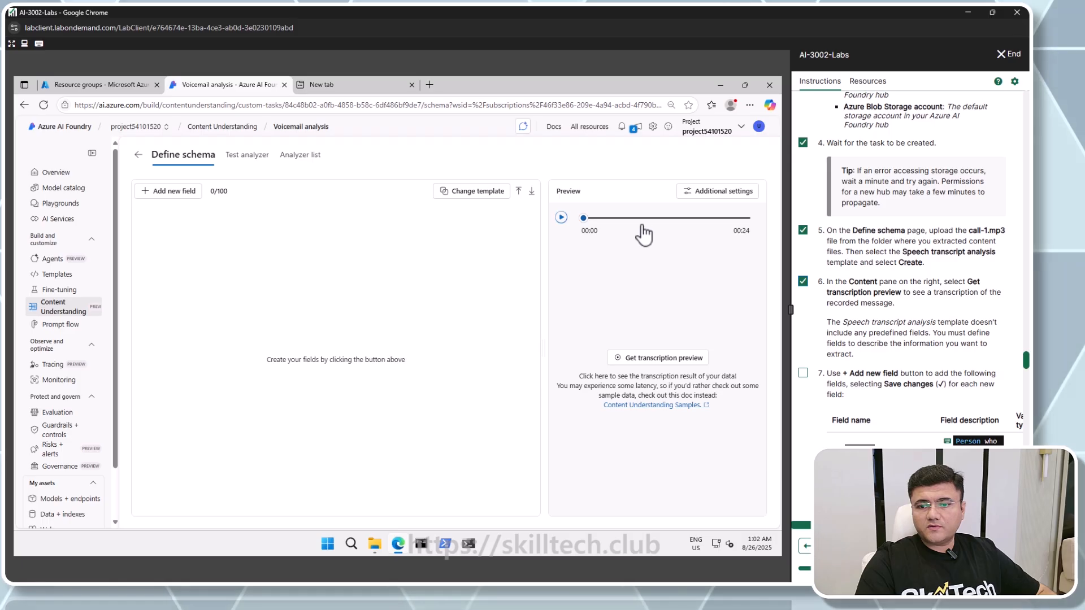
Get a transcription preview of the uploaded recording
left_click(656, 367)
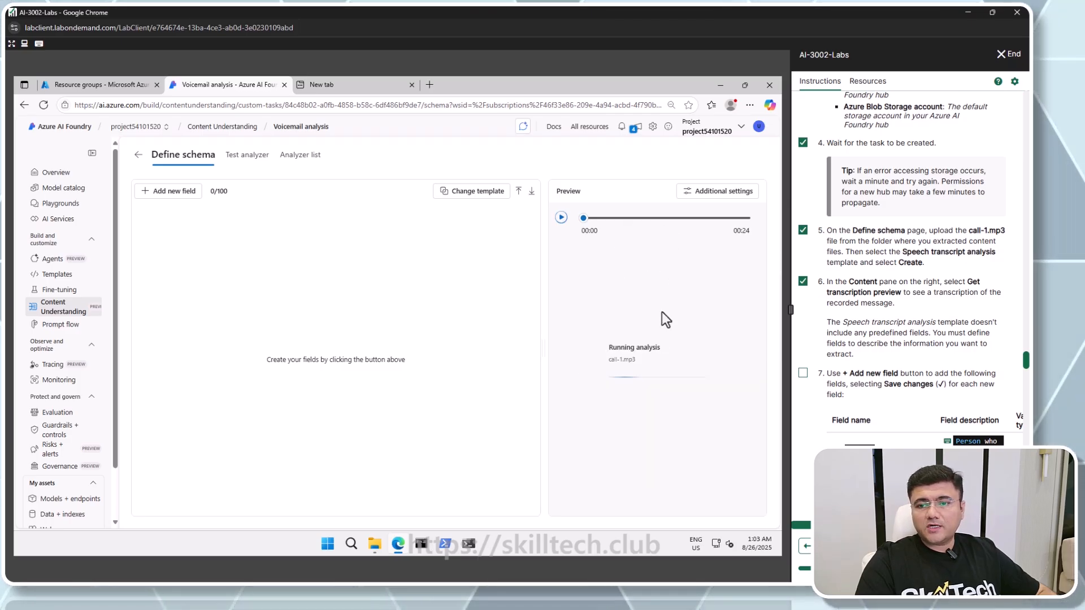
scroll(816, 330, "down", 3)
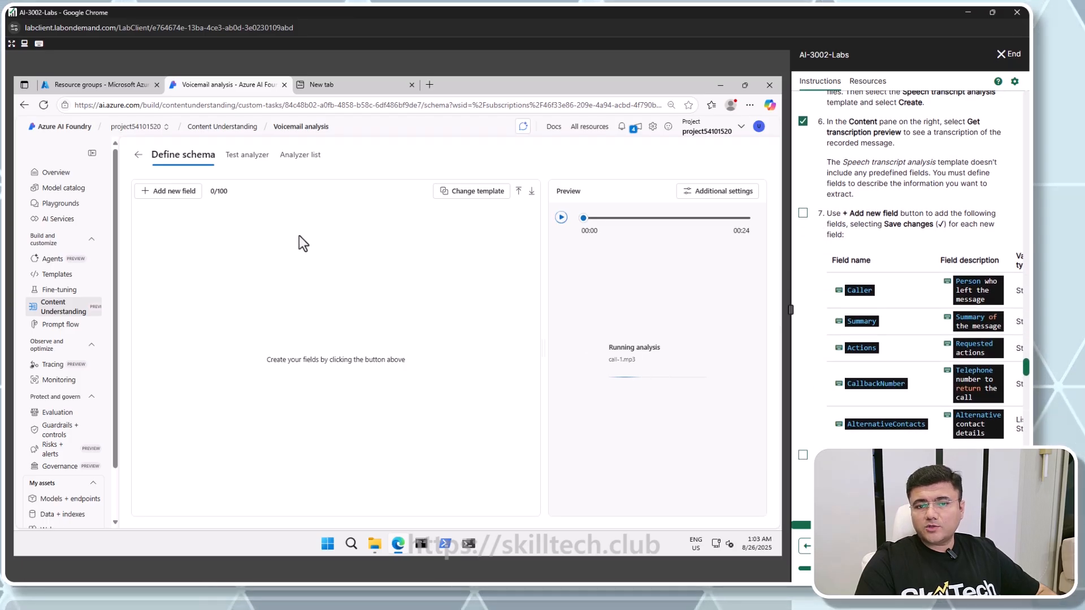
Add a Caller field described as Person who left the message, with String type and Generate method
left_click(170, 195)
left_click(858, 290)
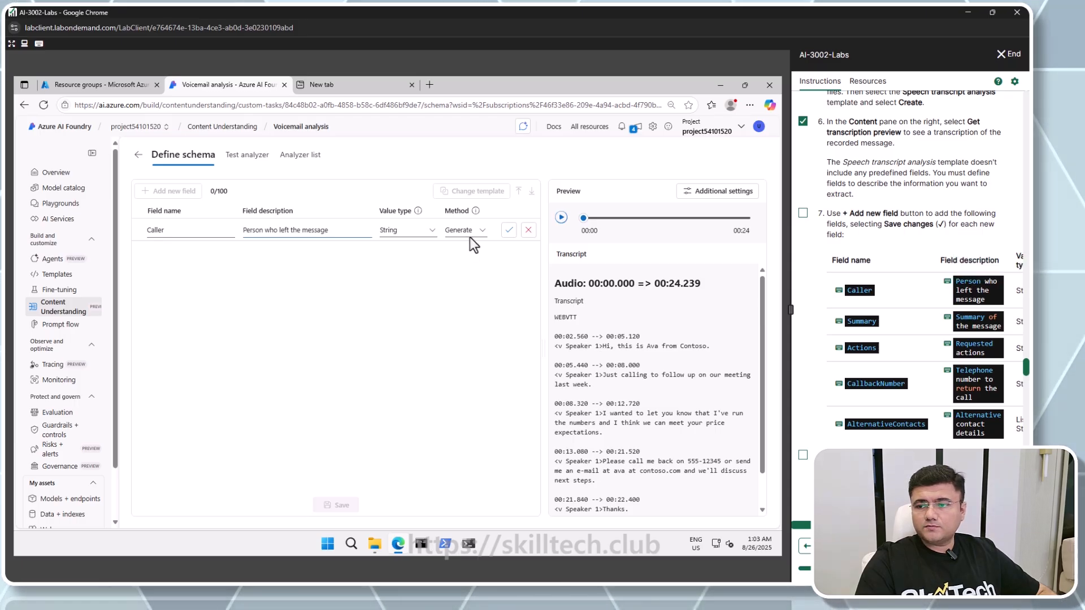
left_click(504, 233)
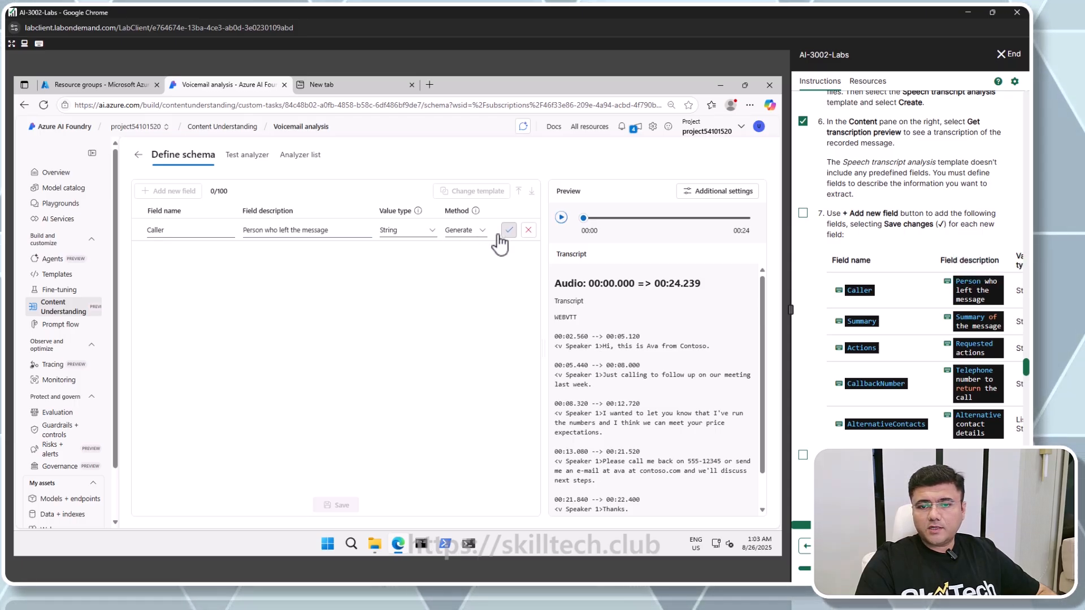
Add a Summary field described as Summary of the message, with String type and Generate method
left_click(168, 191)
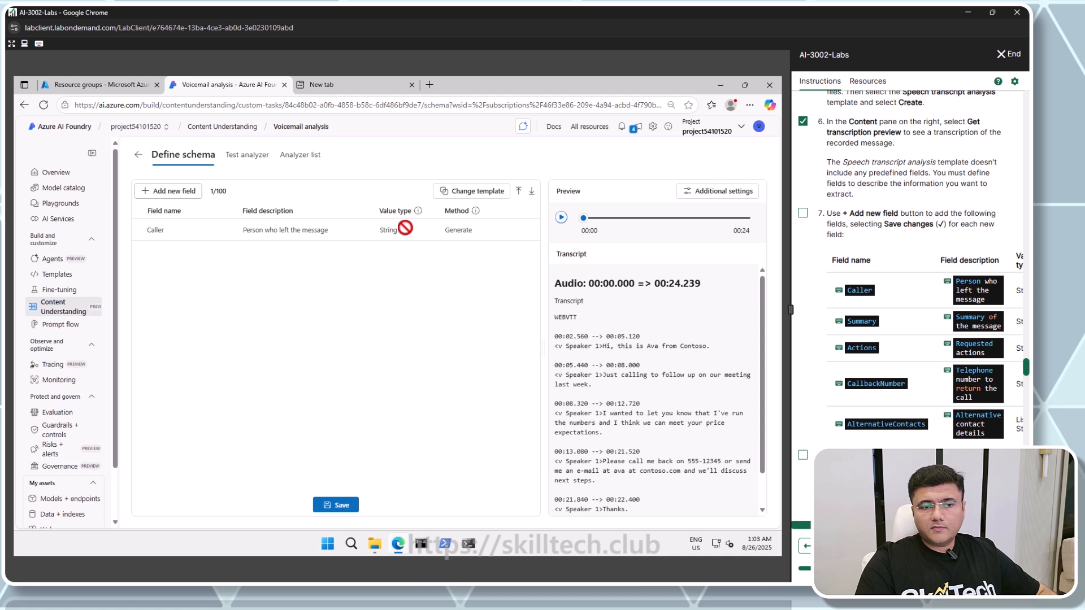
left_click(850, 321)
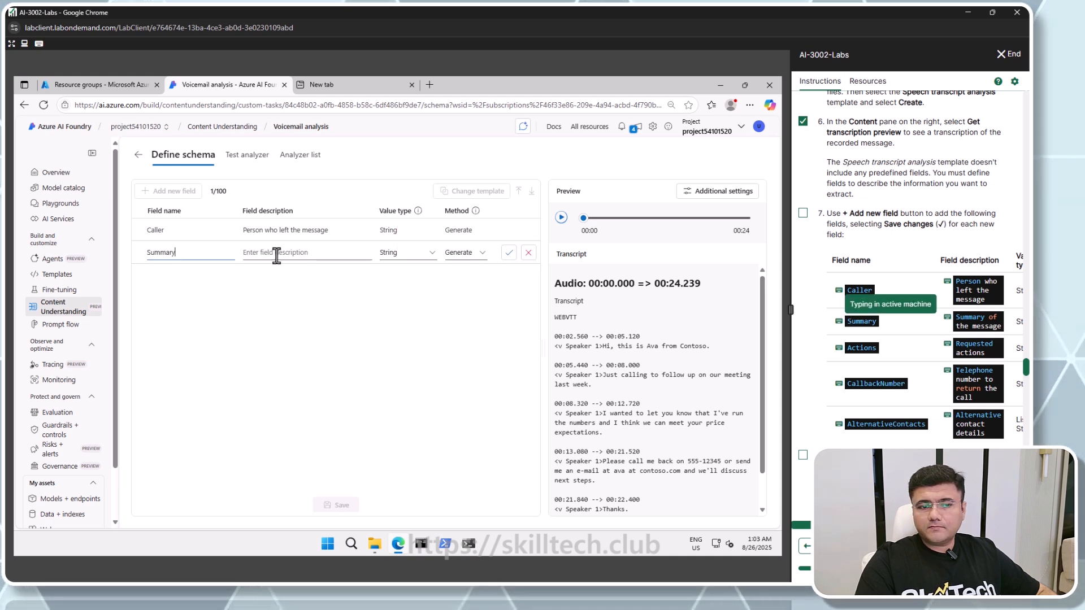
left_click(976, 321)
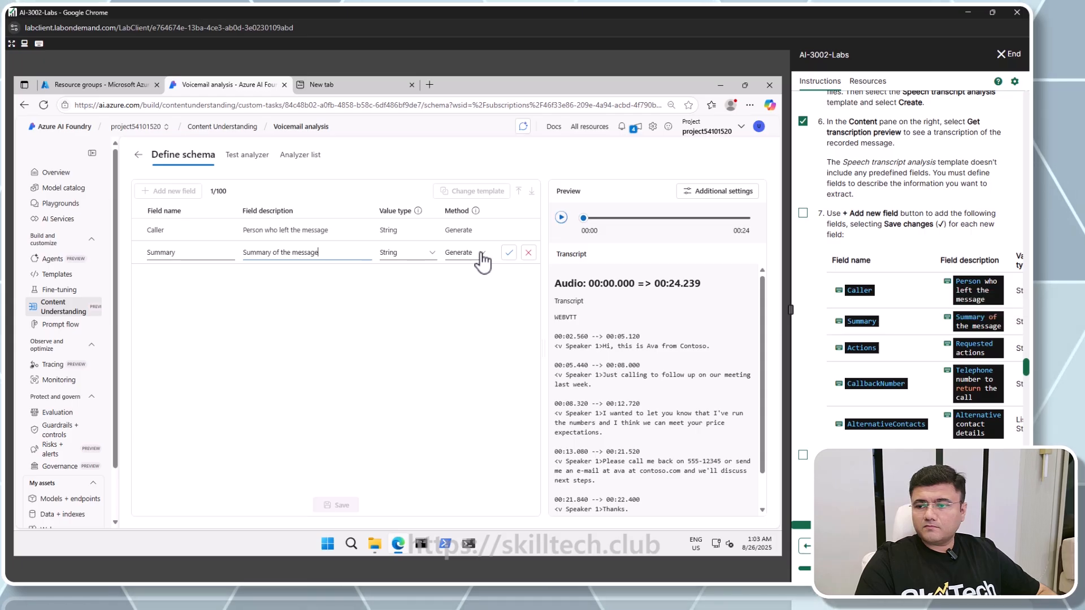
scroll(910, 339, "right", 2)
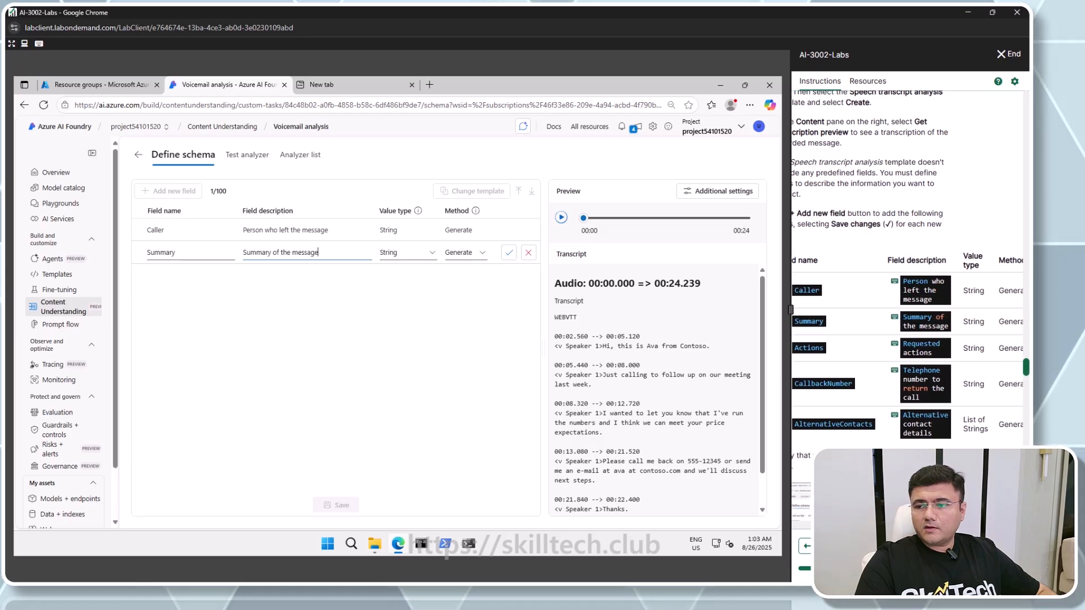
scroll(910, 339, "right", 1)
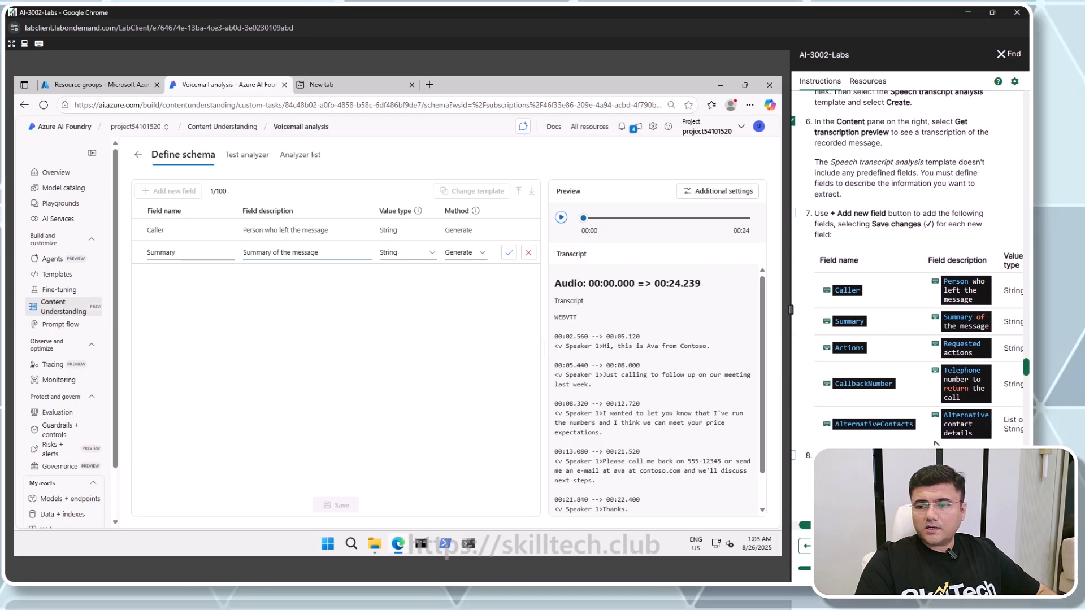
left_click(509, 253)
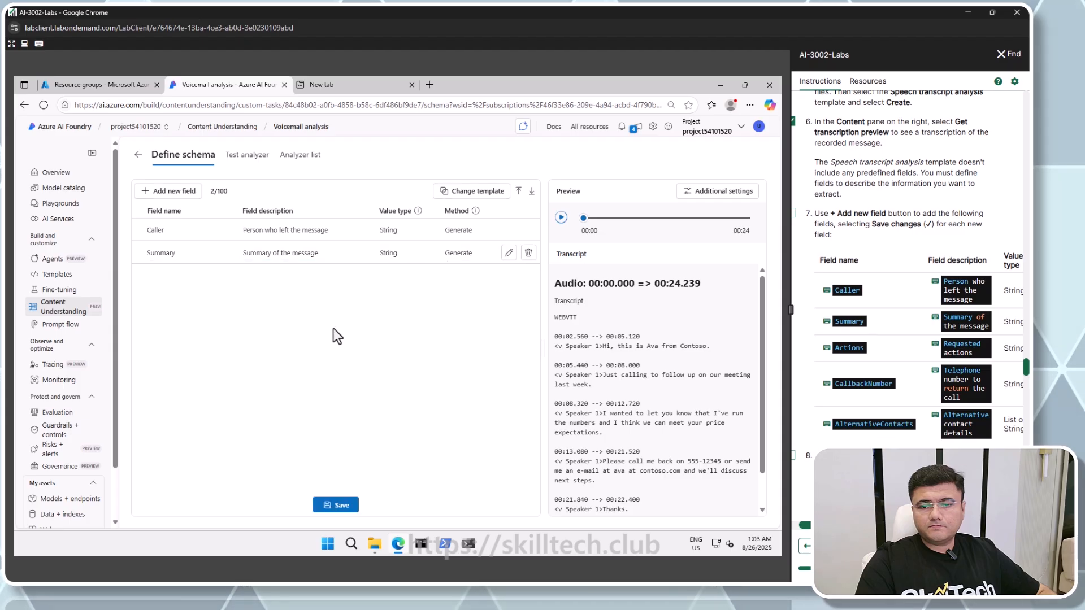
Add an Actions field described as Requested actions, with String type and Generate method
left_click(166, 191)
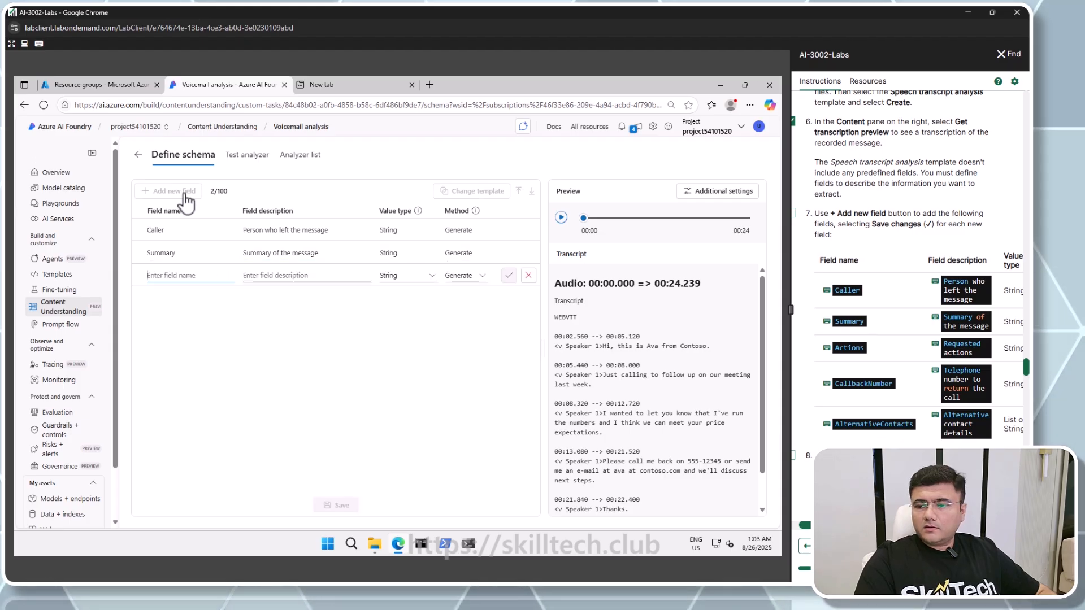
left_click(852, 349)
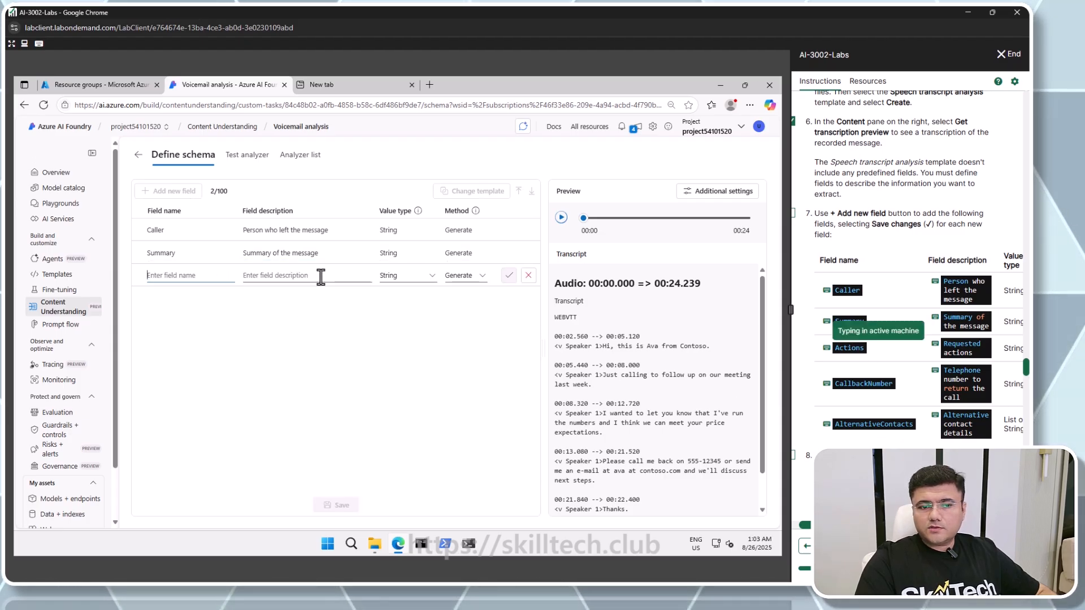
left_click(957, 346)
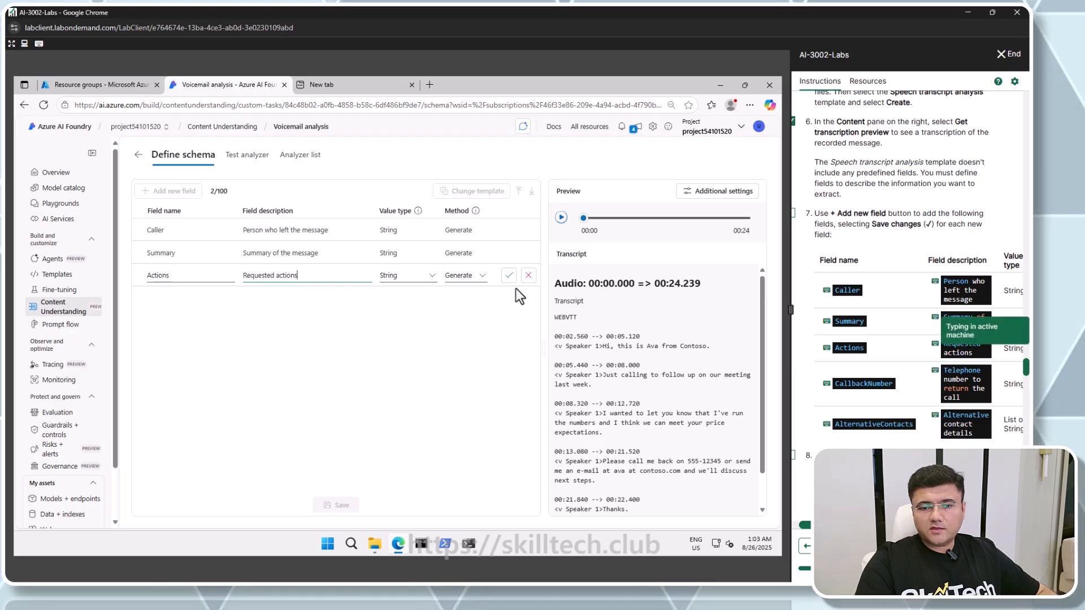
left_click(509, 275)
Add a CallbackNumber field described as Telephone number to return the call, with String type and Generate method
left_click(168, 195)
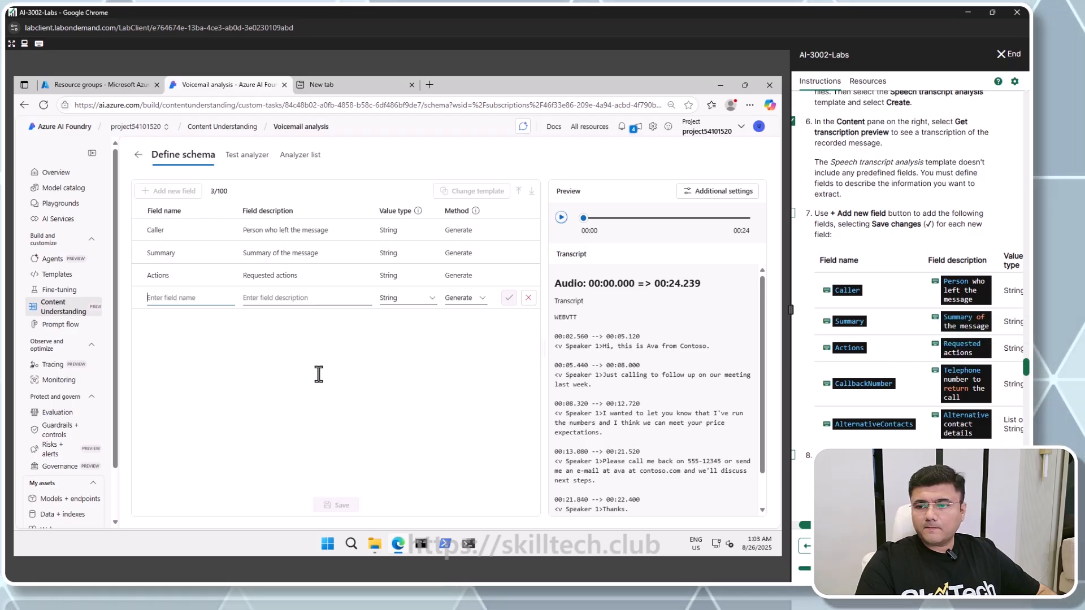
left_click(846, 384)
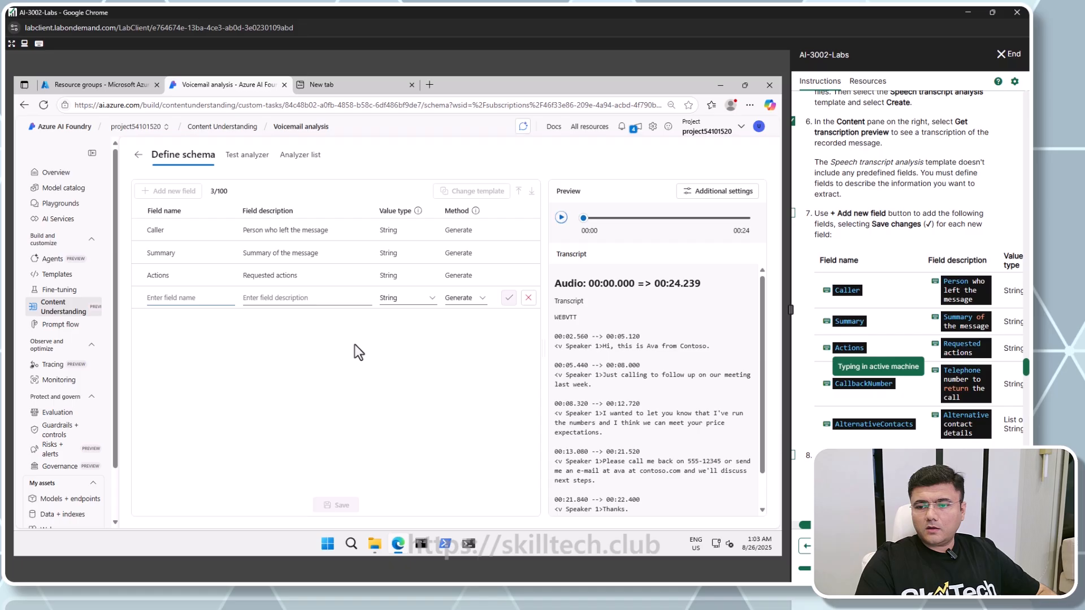
left_click(289, 298)
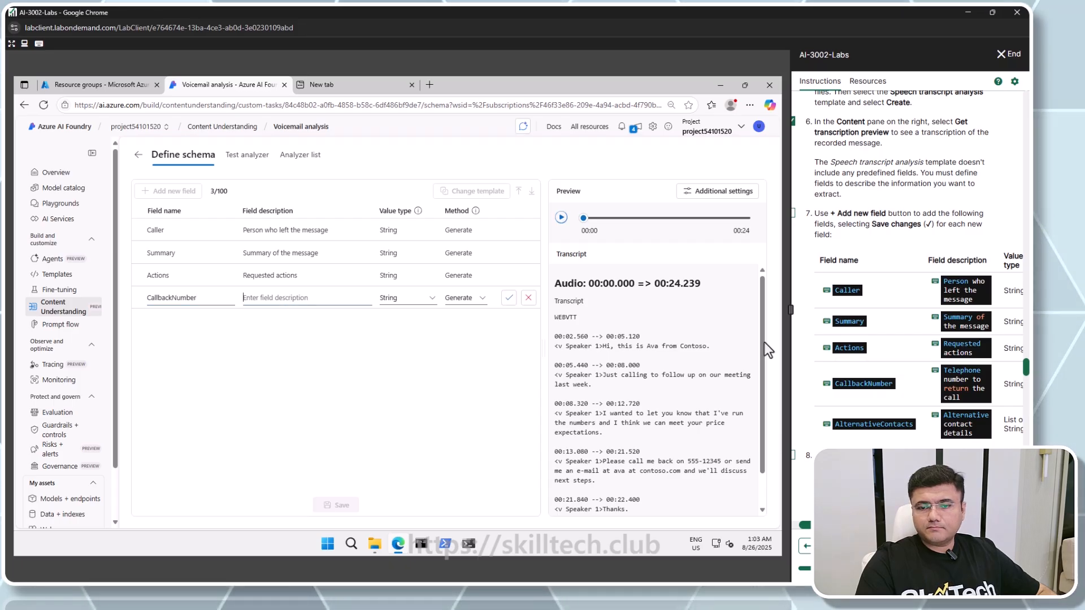
left_click(958, 375)
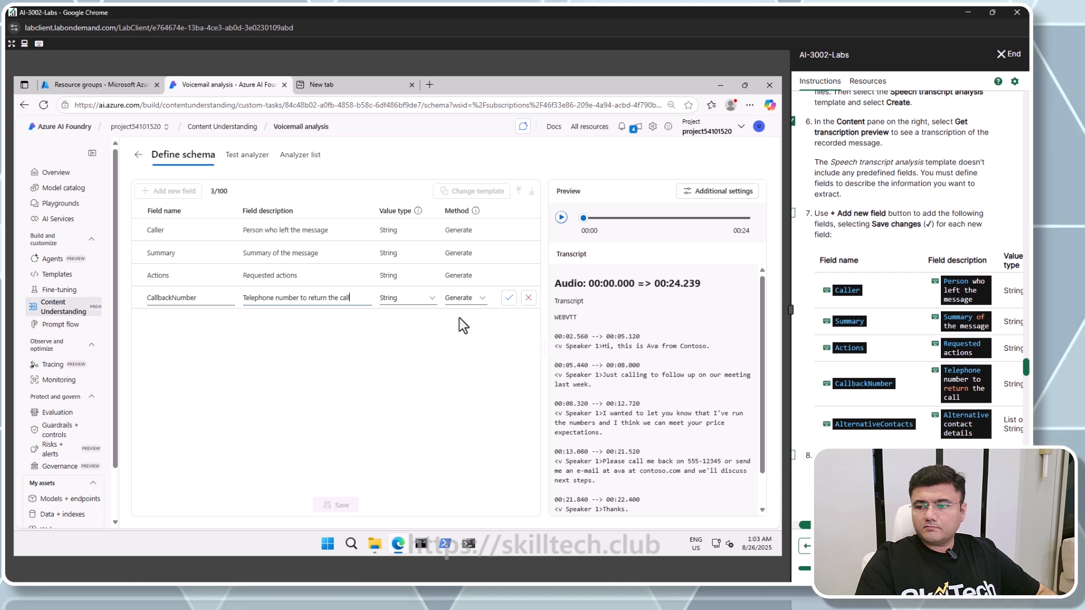
left_click(509, 298)
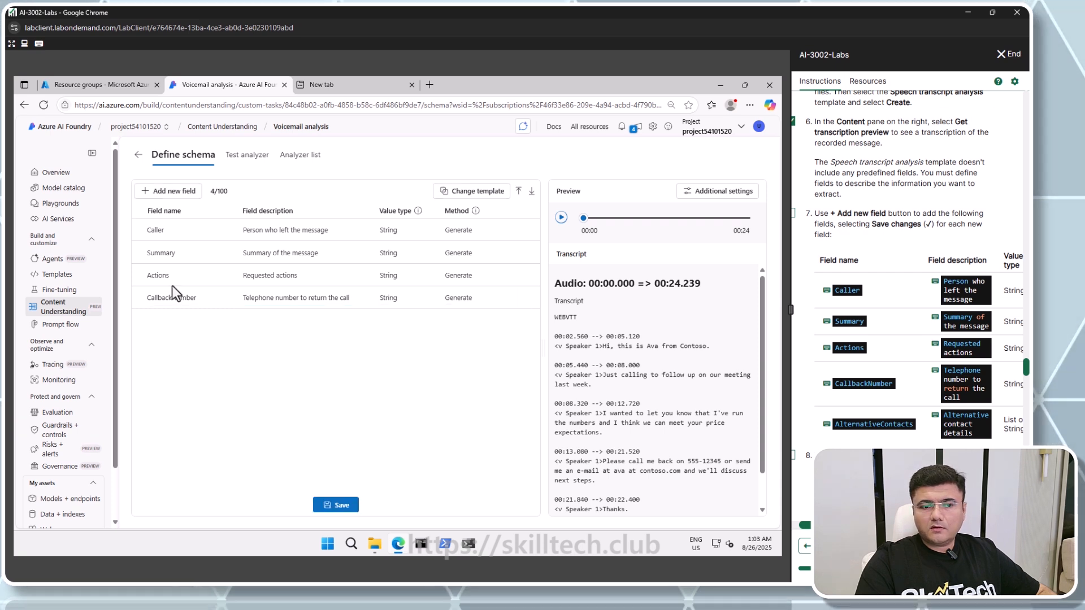
Add an AlternativeContacts field described as Alternative contact details, with List of Strings type and Generate method
left_click(169, 191)
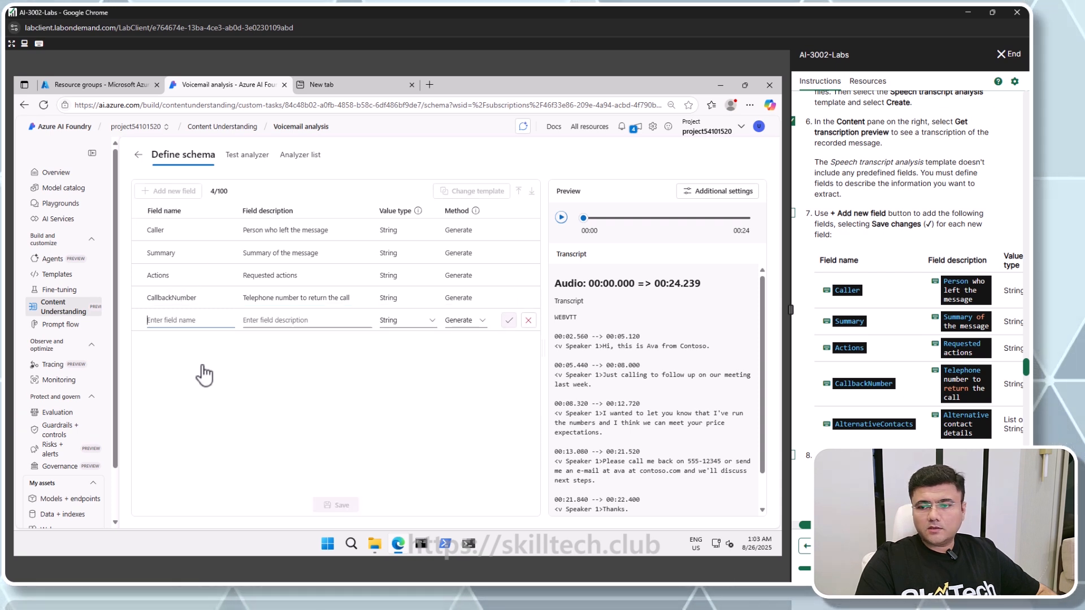
left_click(866, 424)
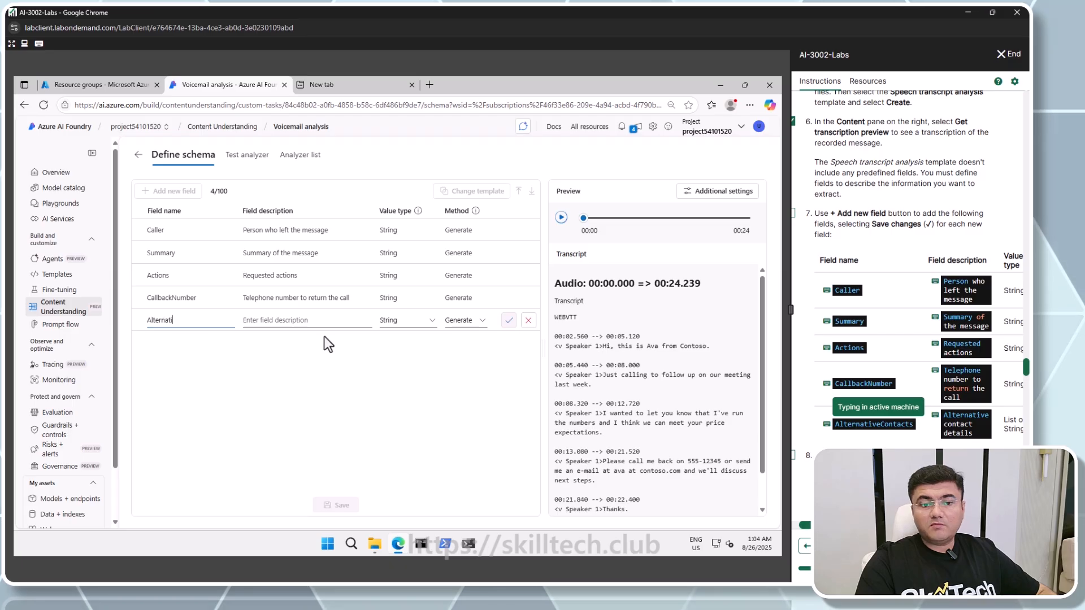
left_click(314, 320)
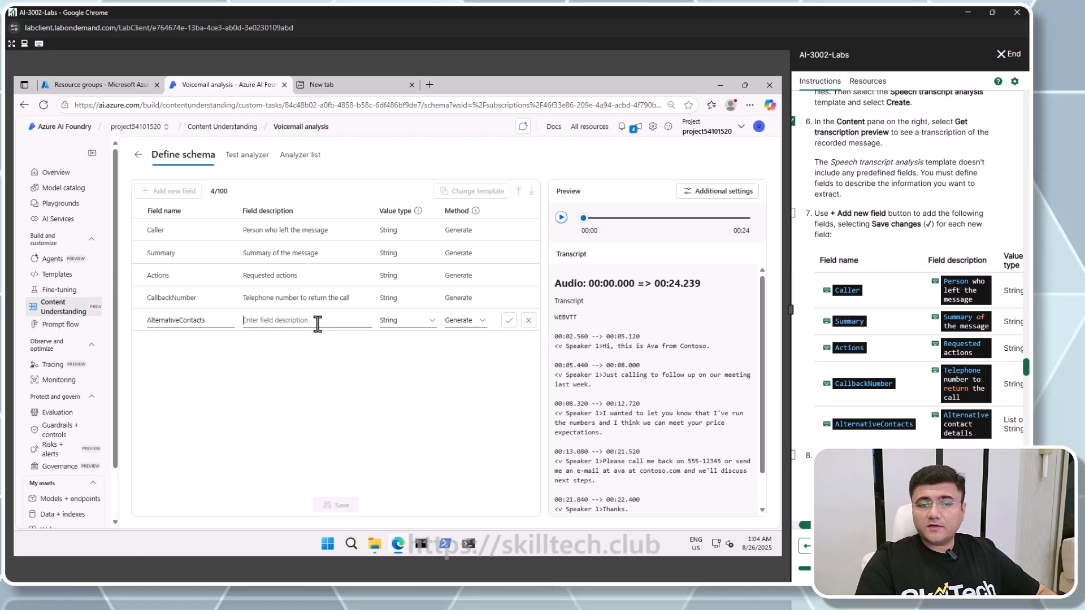
left_click(954, 426)
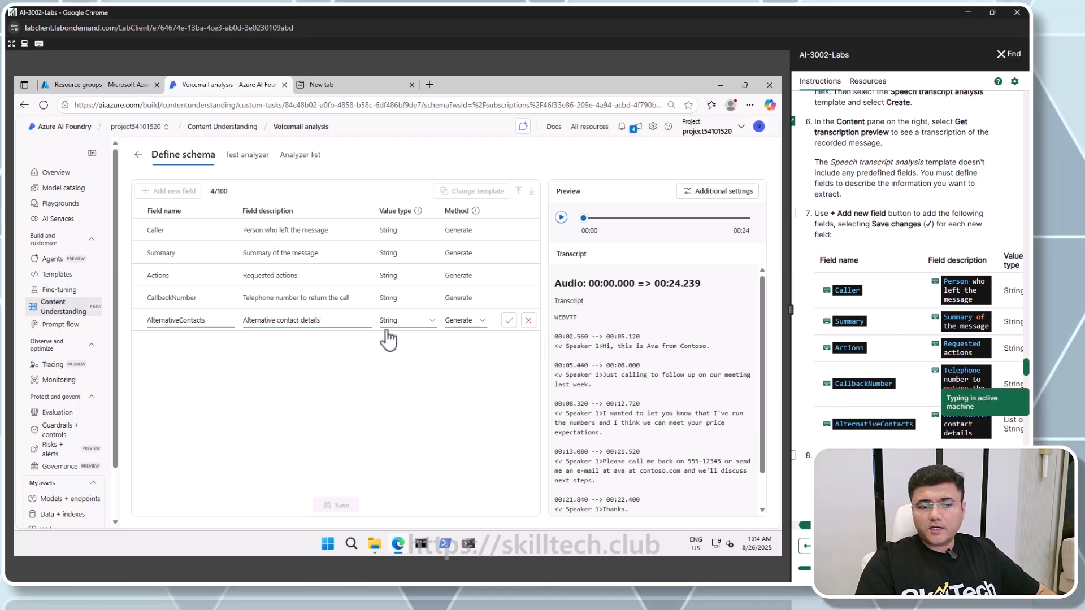
left_click(427, 322)
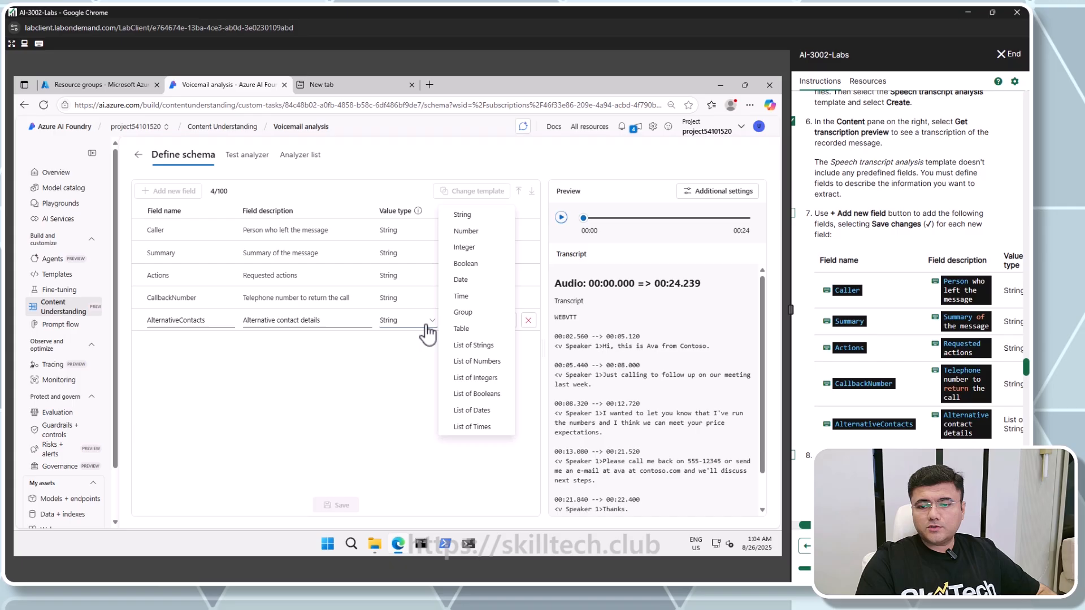
left_click(483, 345)
left_click(508, 320)
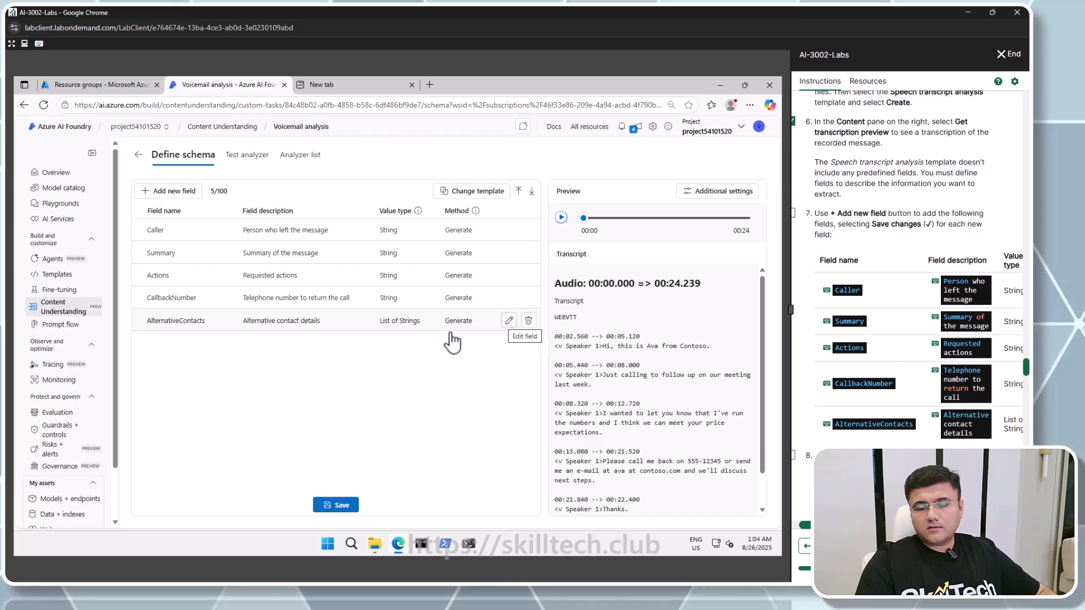
Save the Voicemail analysis schema with its five fields
scroll(840, 382, "down", 1)
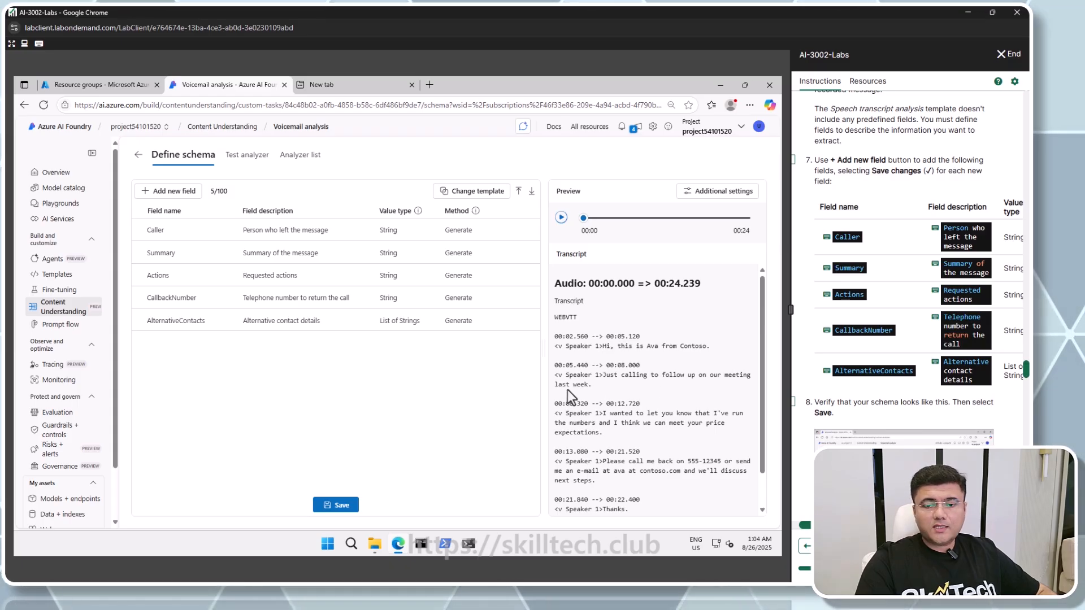
scroll(568, 391, "down", 1)
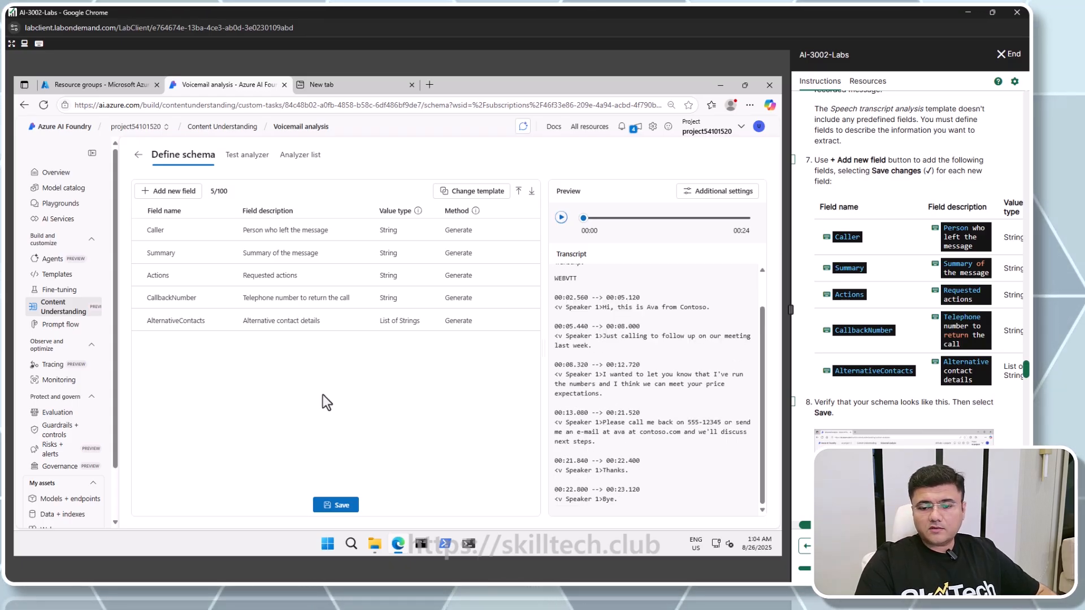
scroll(893, 395, "down", 3)
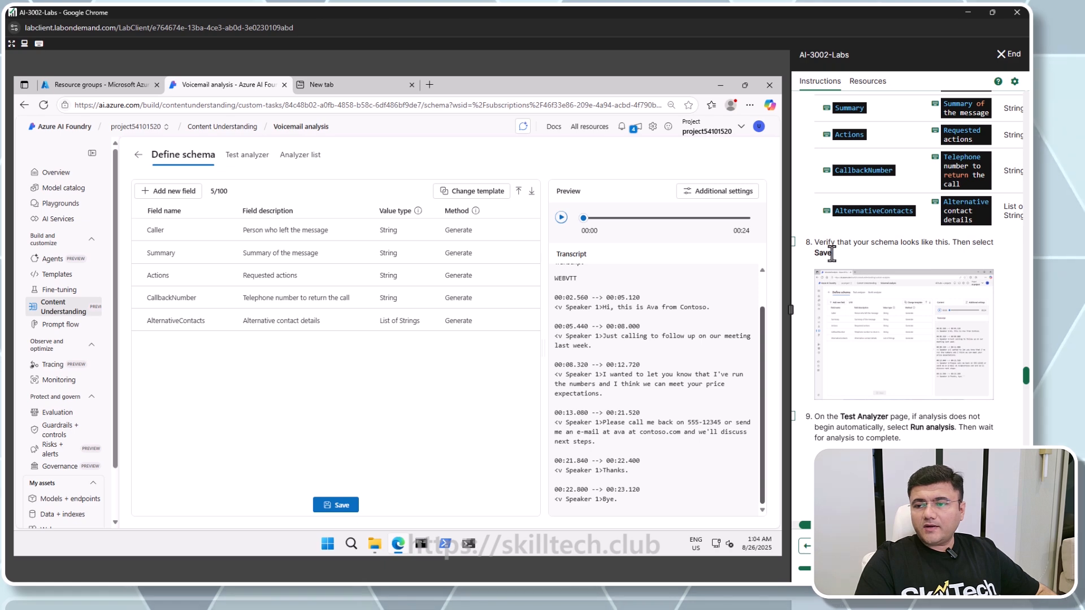
left_click(794, 243)
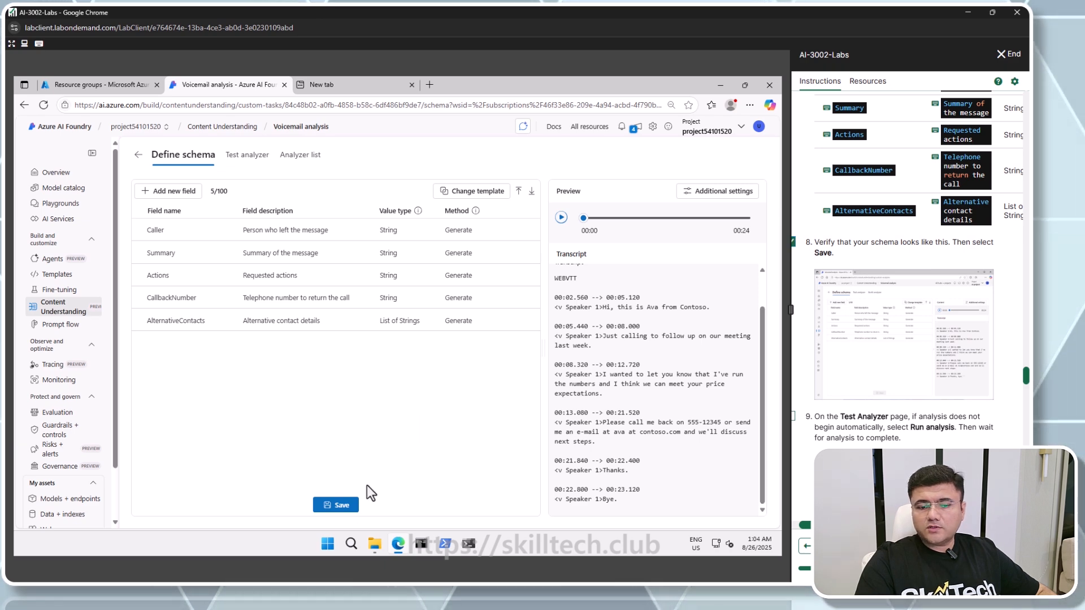
left_click(343, 506)
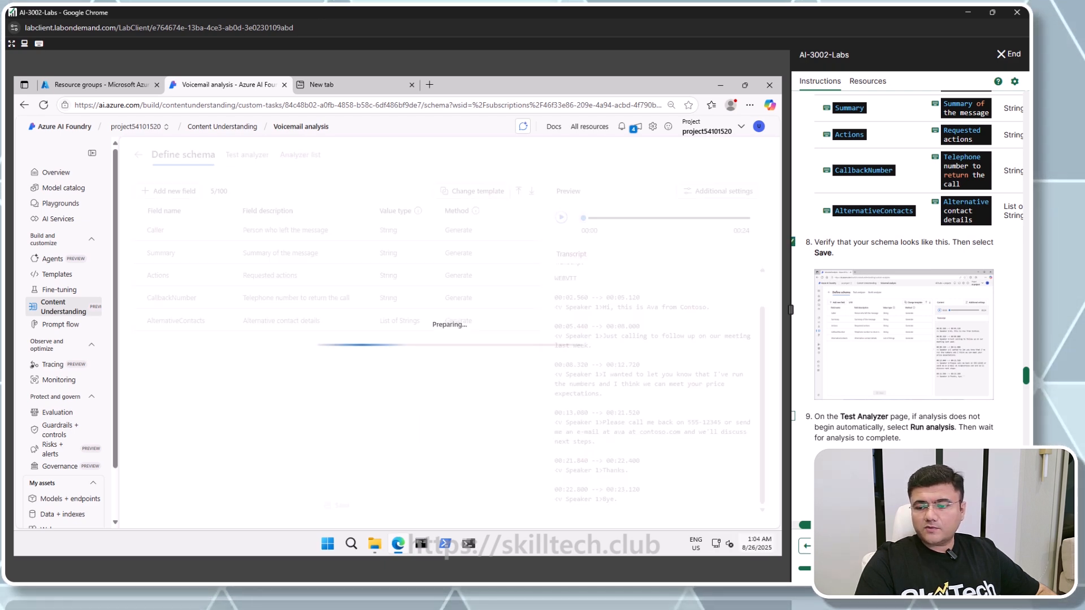
Review the extracted field values for call-1.mp3 on the test analyzer page, expanding AlternativeContacts
scroll(868, 418, "left", 1)
scroll(869, 418, "down", 3)
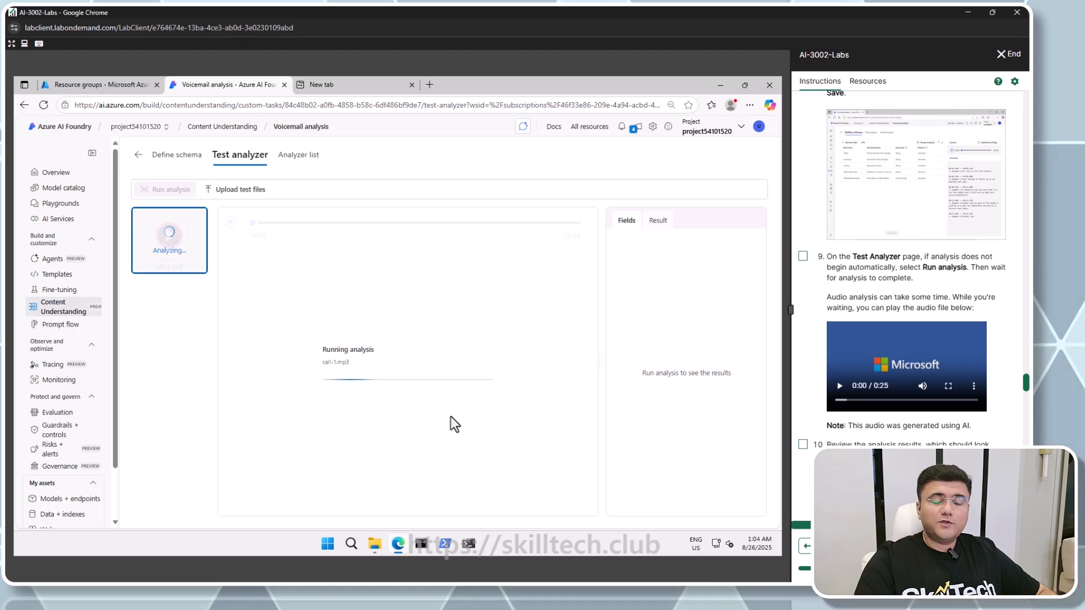
scroll(869, 418, "down", 3)
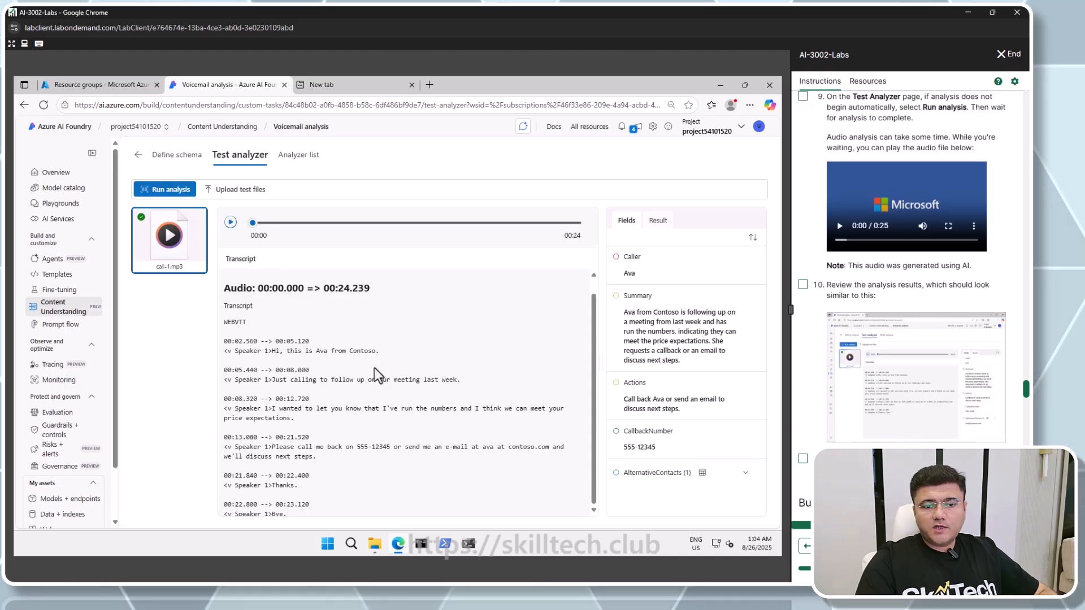
scroll(374, 368, "down", 1)
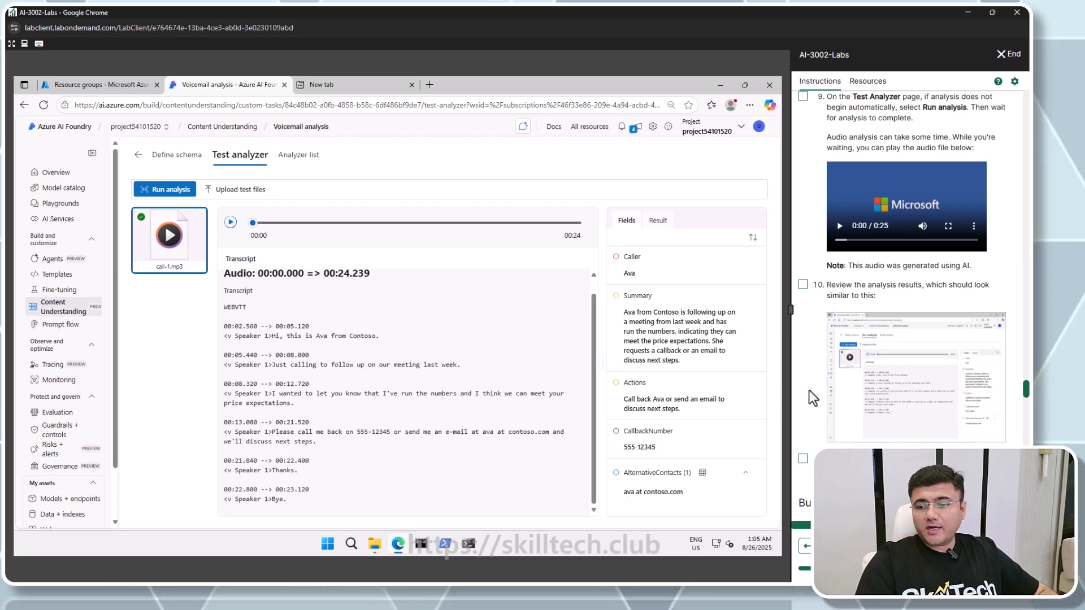
scroll(819, 411, "down", 3)
left_click(803, 300)
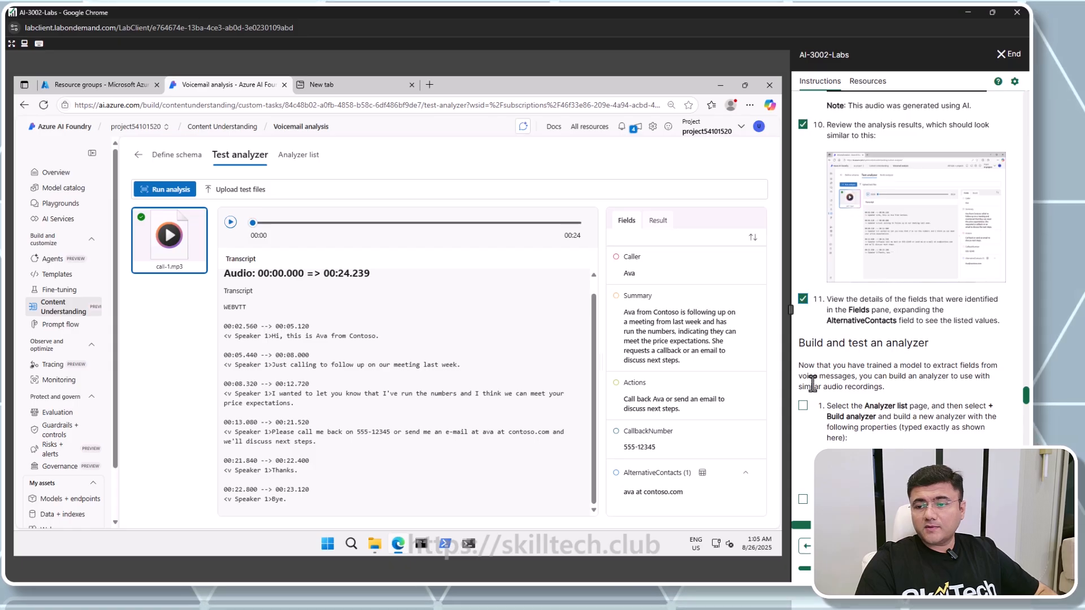
scroll(812, 385, "down", 2)
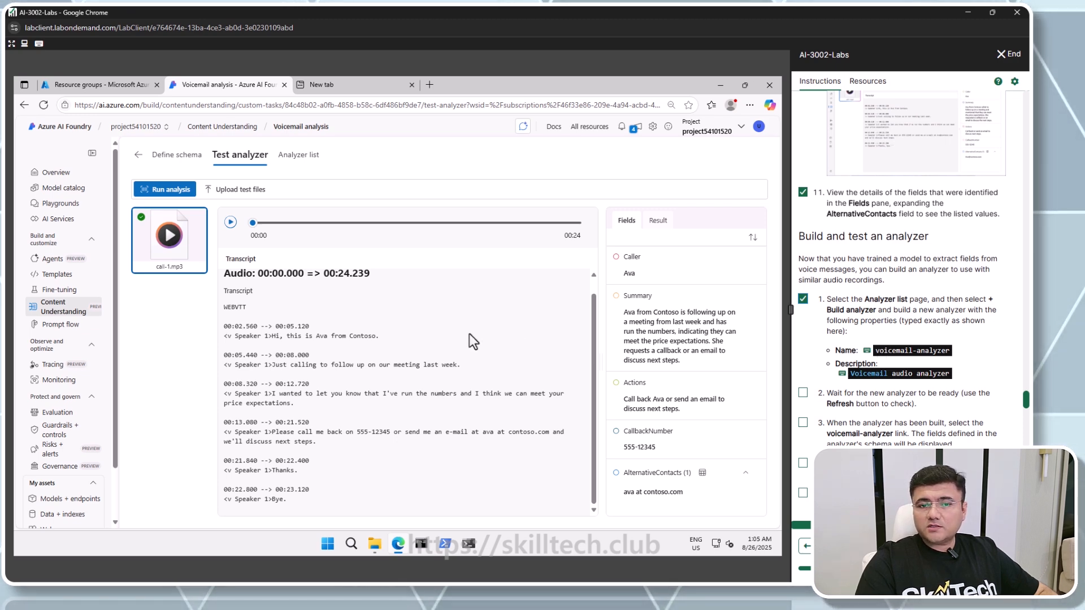
Build a new analyzer named voicemail-analyzer with the description Voicemail audio analyzer
left_click(298, 156)
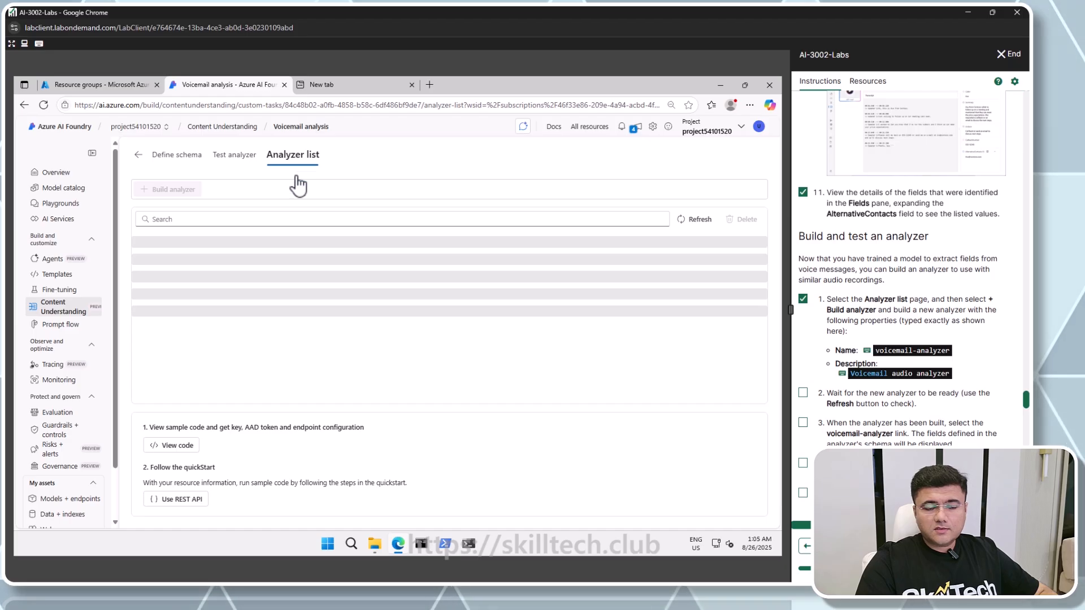
left_click(183, 192)
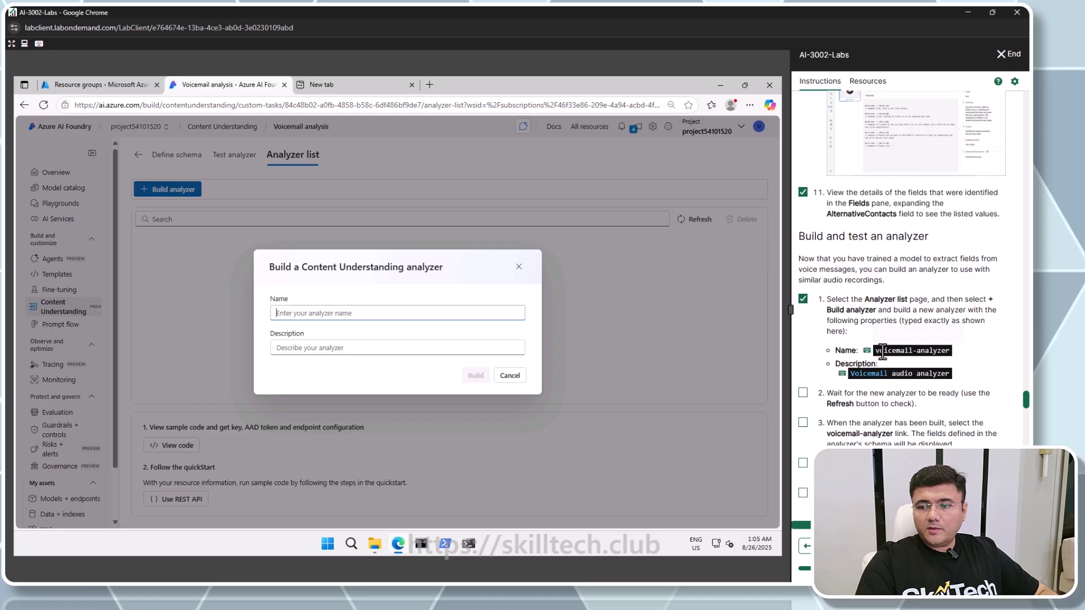
left_click(882, 351)
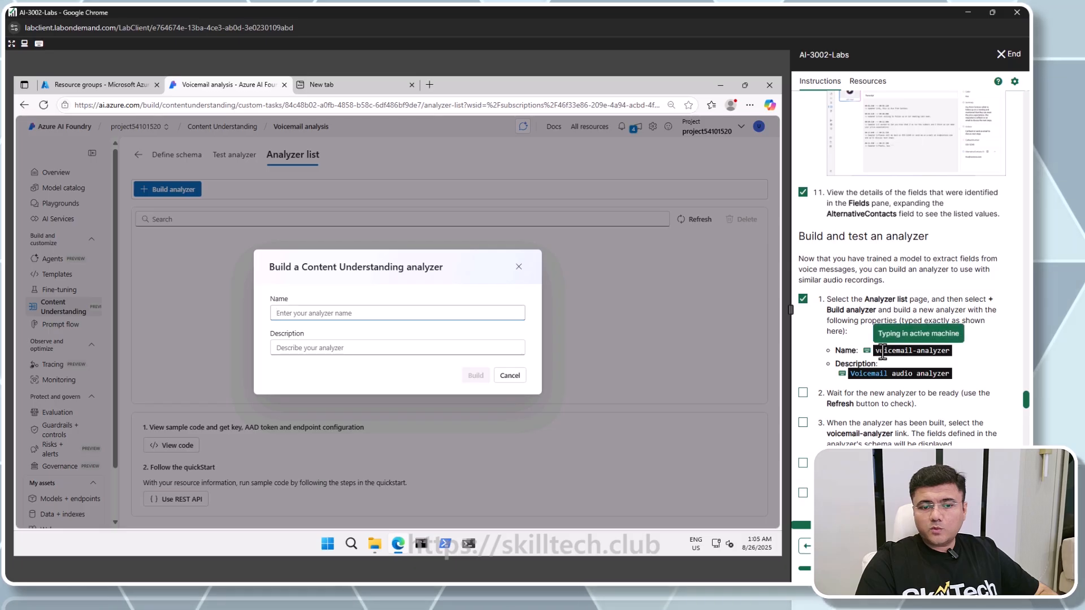
left_click(342, 349)
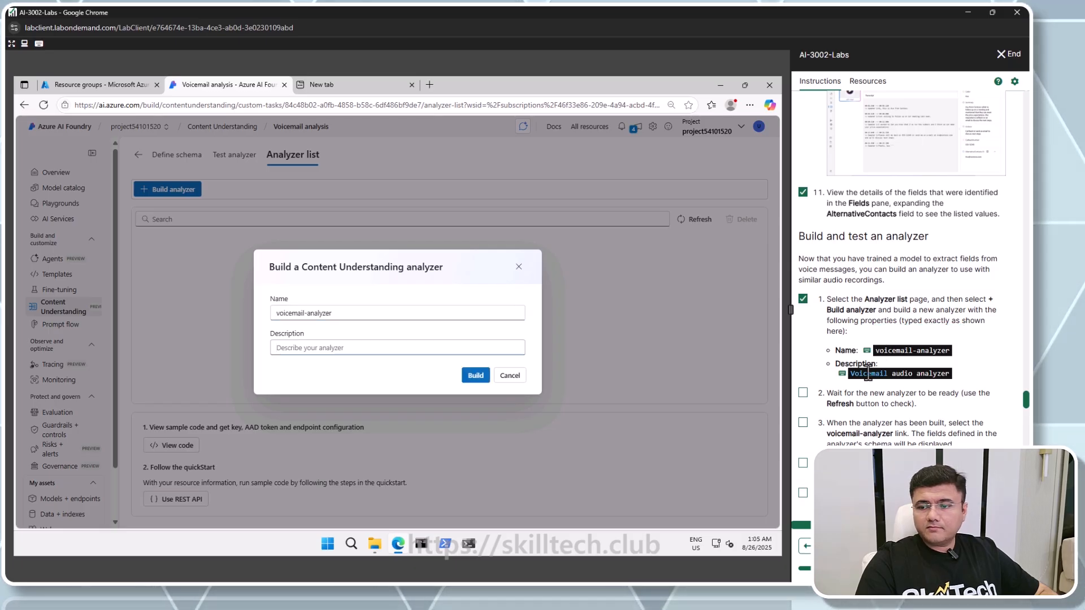
left_click(899, 374)
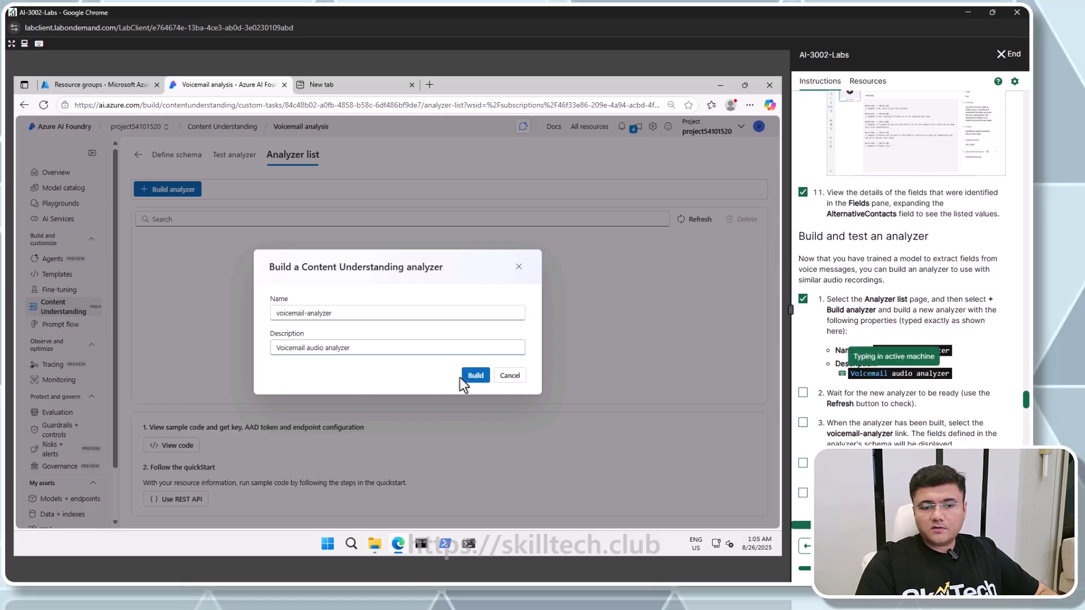
left_click(475, 375)
Wait for voicemail-analyzer to be ready, then open it to view its schema fields
left_click(803, 393)
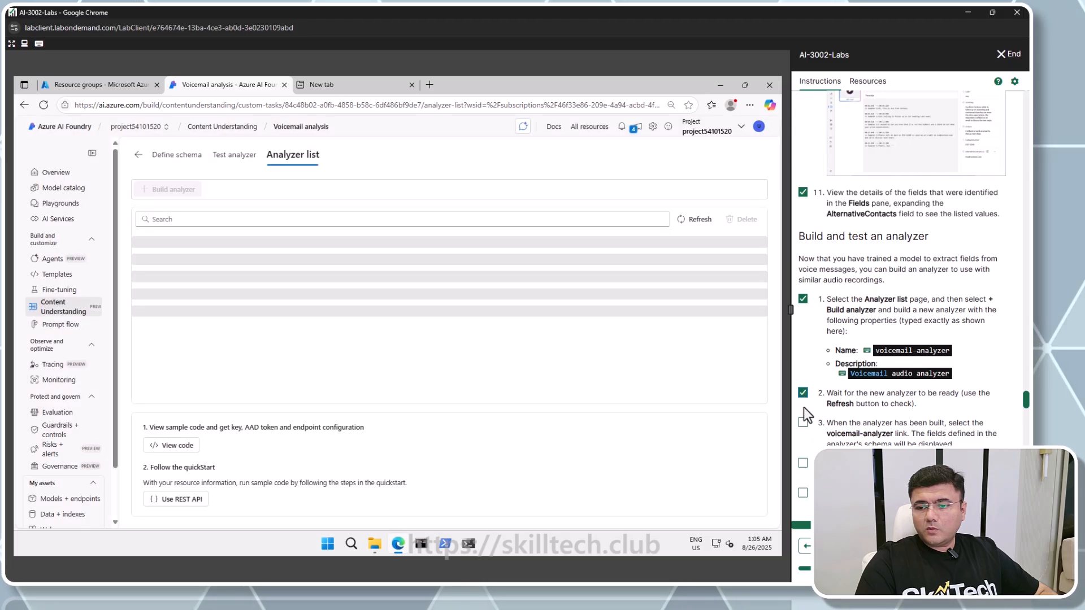
left_click(803, 423)
left_click(803, 464)
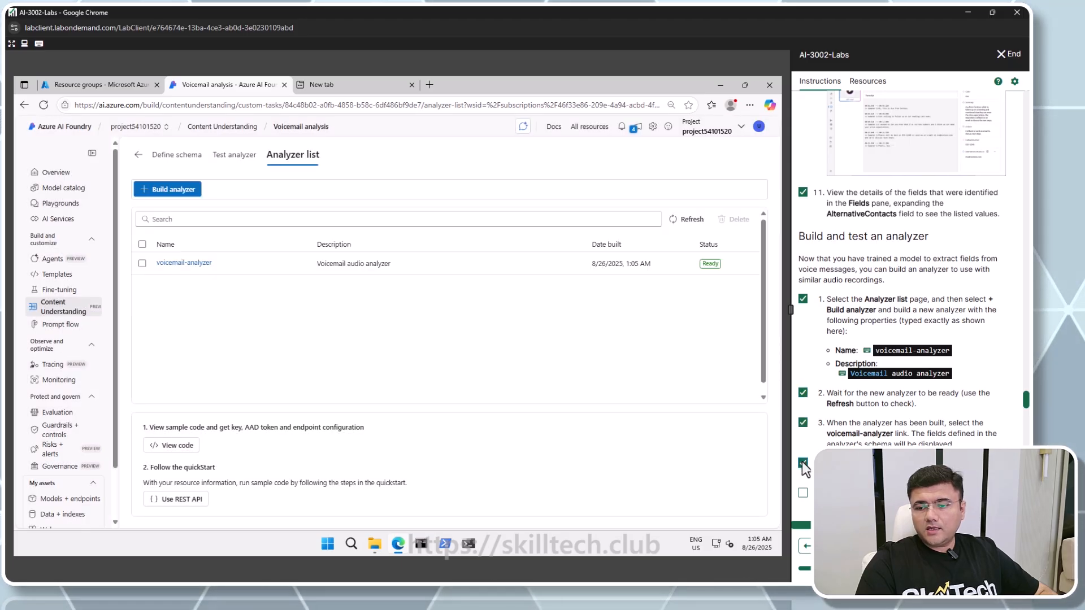
scroll(804, 421, "down", 3)
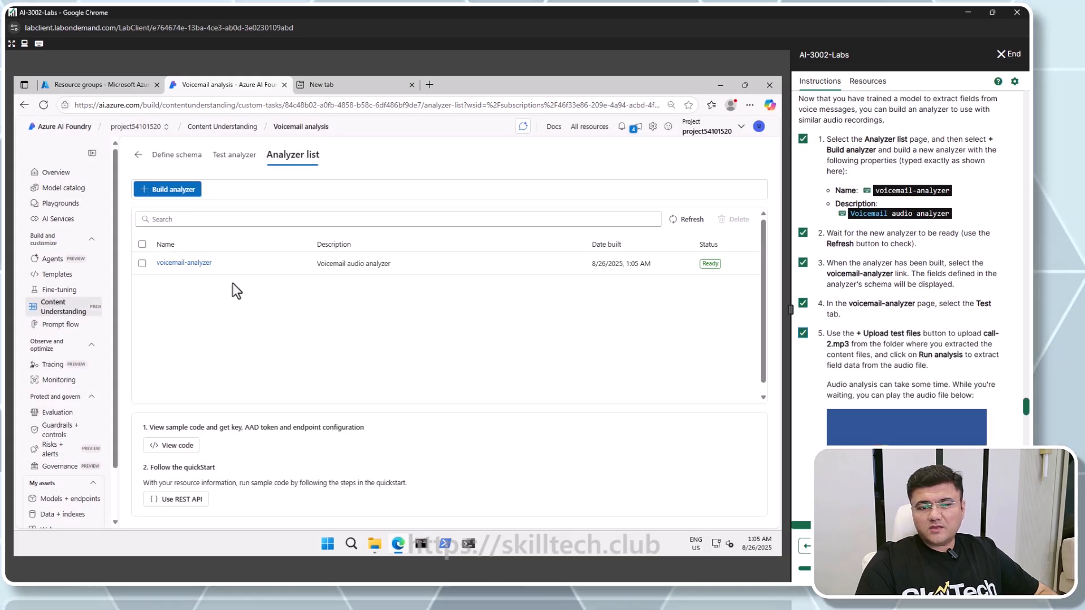
left_click(192, 264)
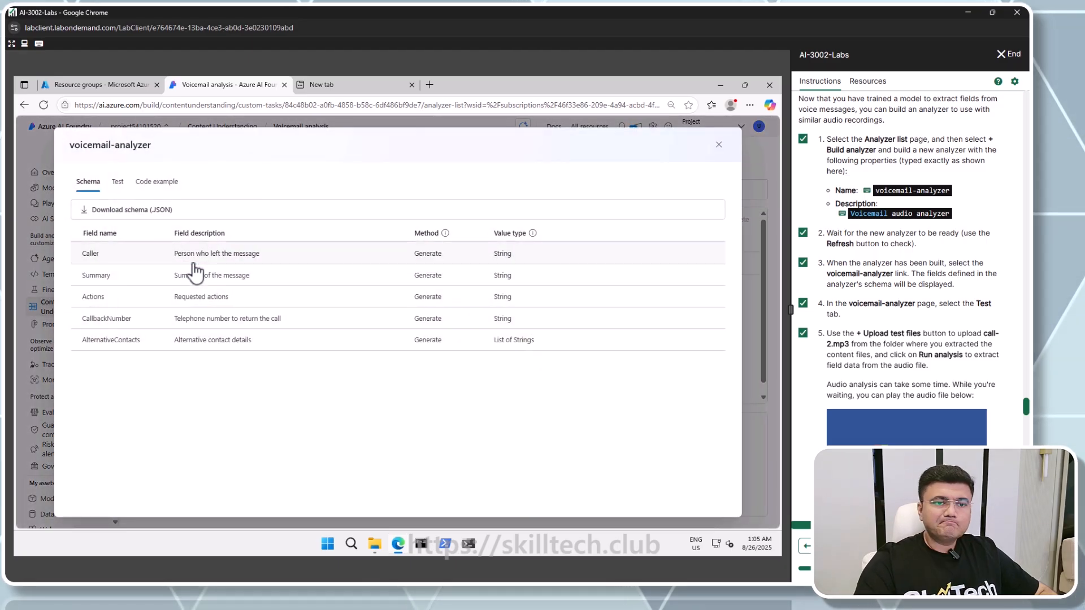
Upload call-2.mp3 as a test file for voicemail-analyzer and run the analysis
left_click(117, 182)
left_click(195, 213)
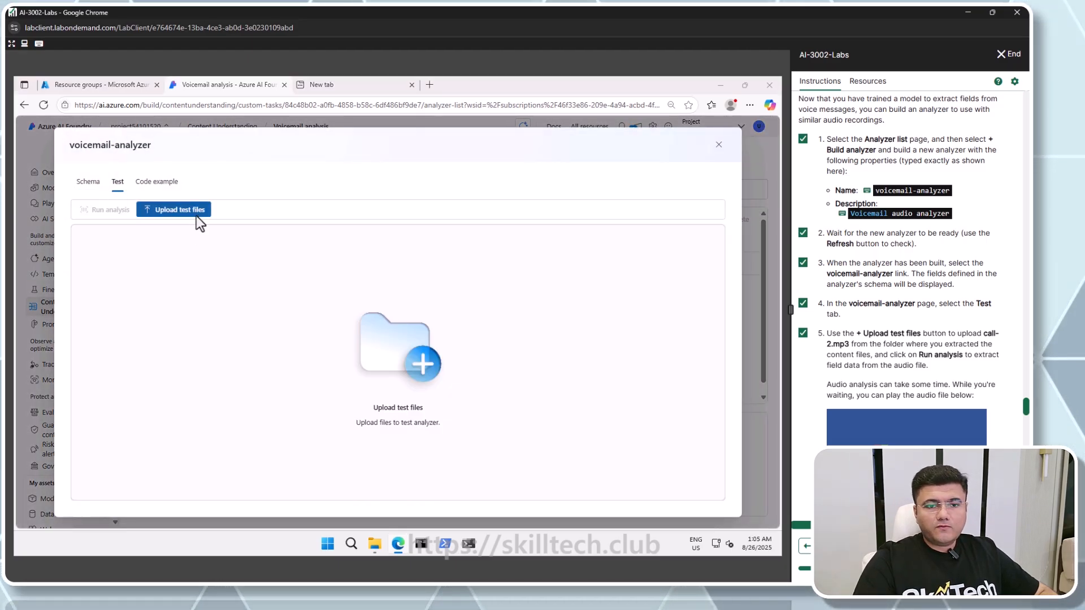
double_click(136, 192)
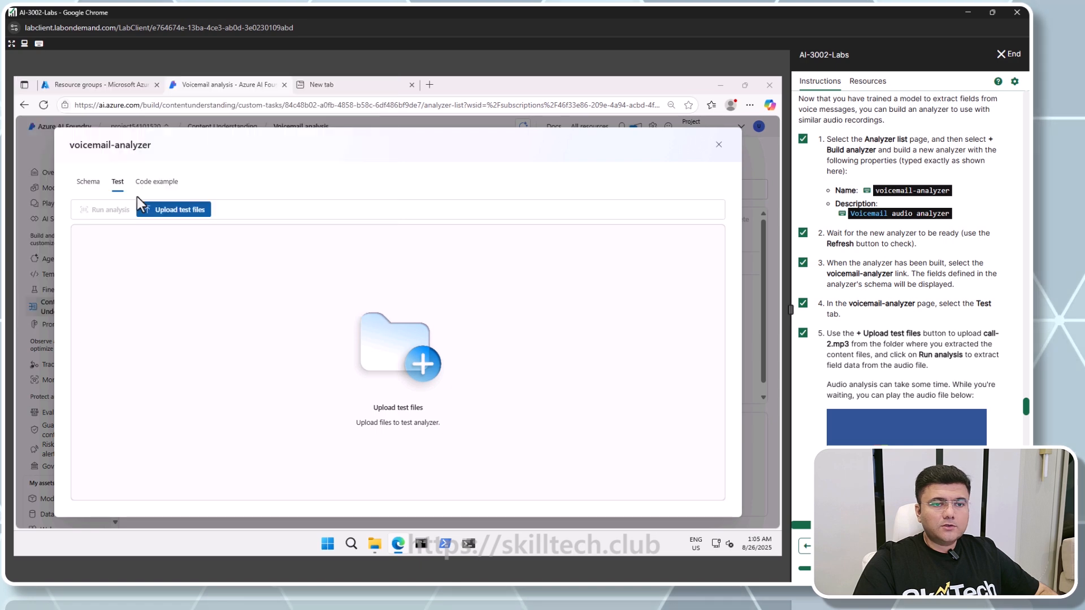
left_click(108, 209)
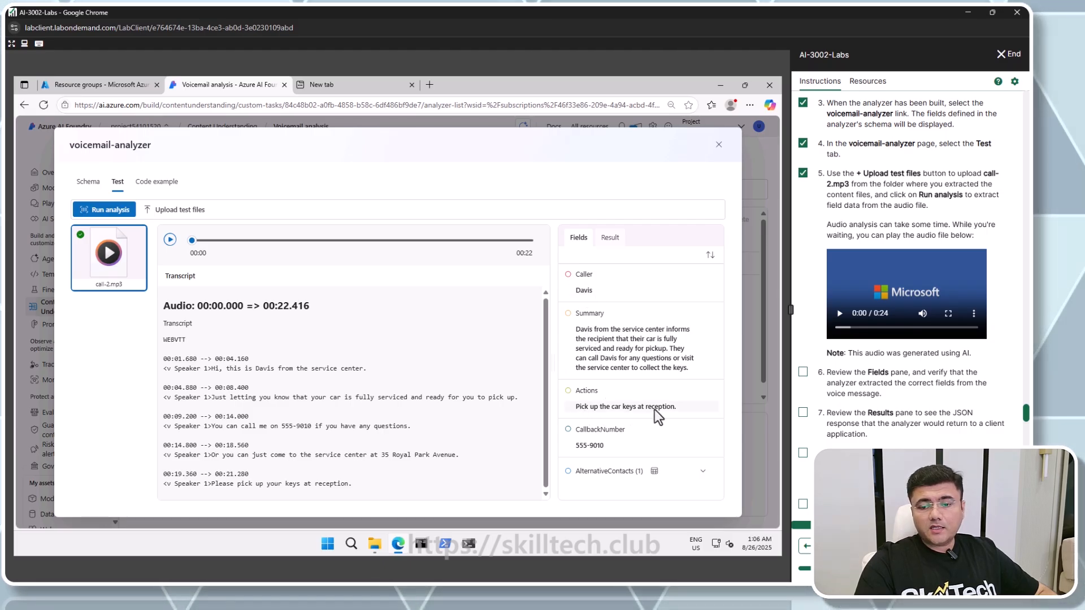
Review the extracted fields for call-2.mp3, expanding AlternativeContacts, and close the voicemail-analyzer page
left_click(703, 472)
scroll(672, 463, "down", 1)
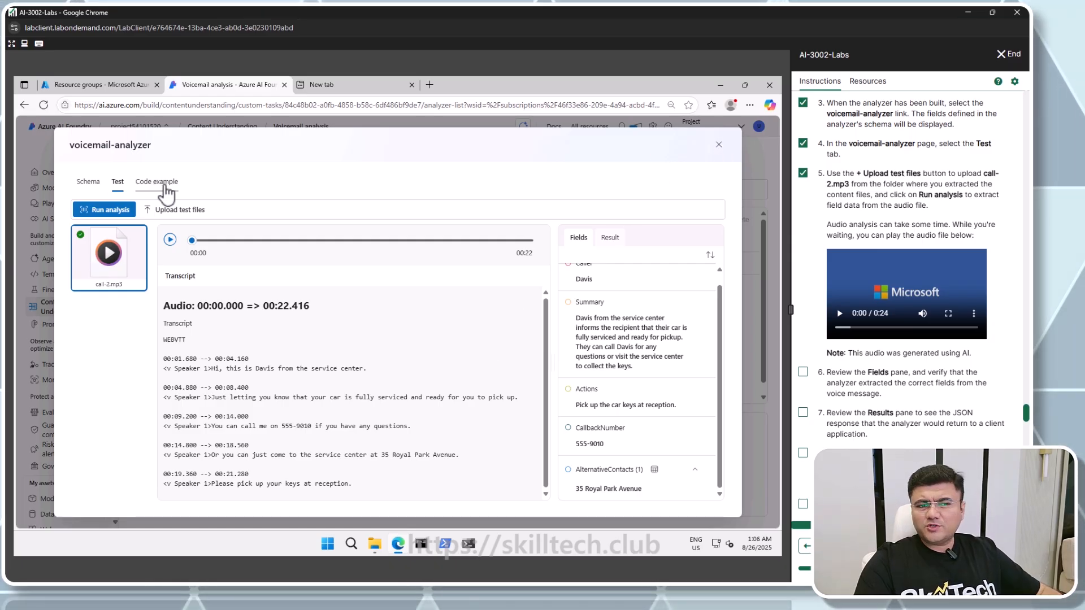
left_click(719, 145)
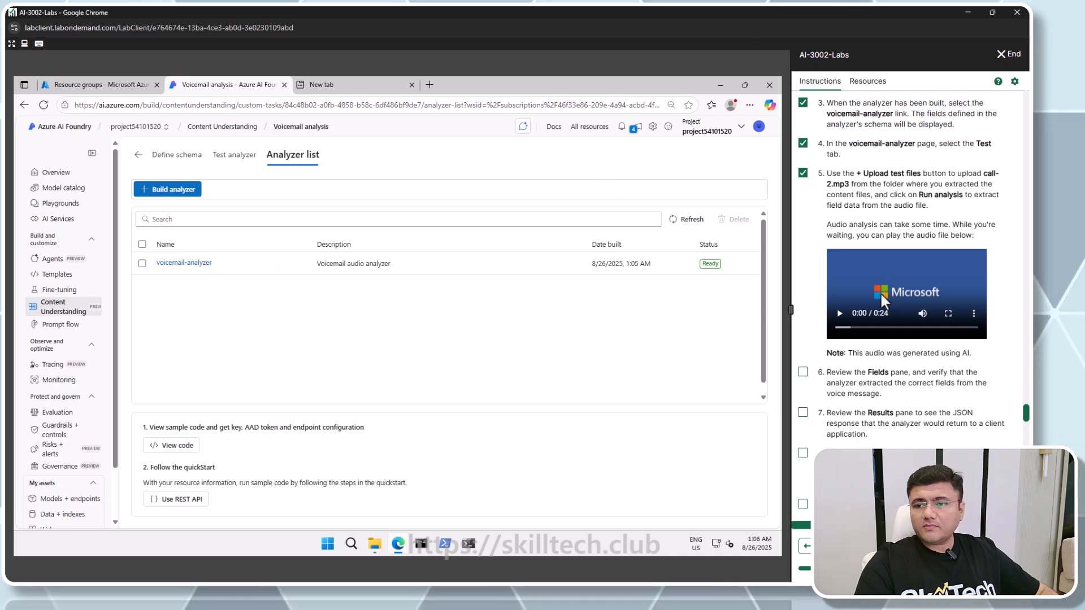
Tick off the finished voicemail tasks in the lab instructions and read the video conference recording section
scroll(868, 292, "down", 3)
left_click(802, 291)
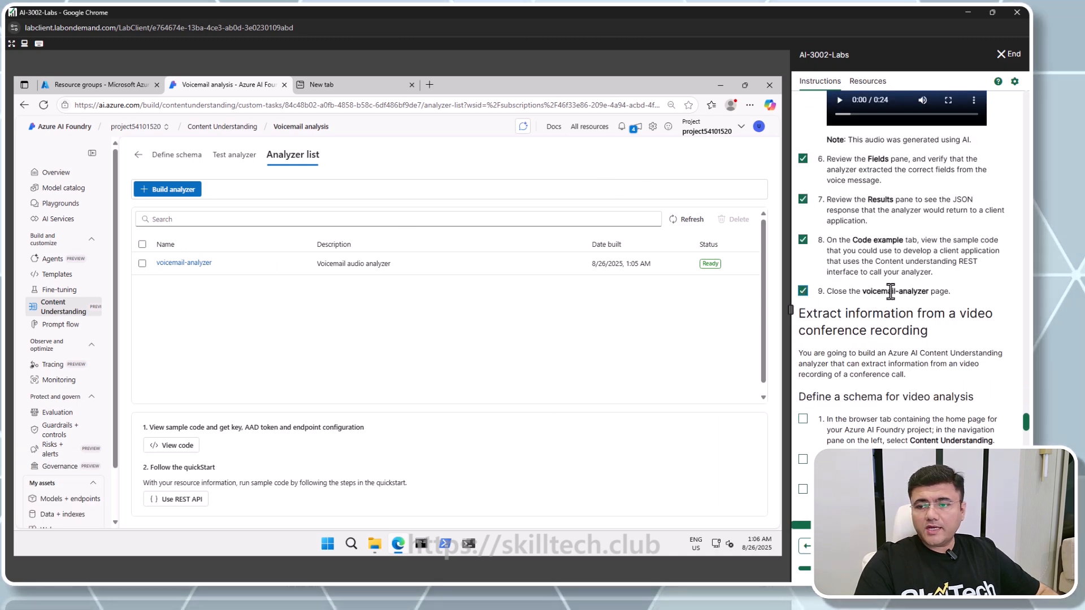
scroll(891, 292, "down", 3)
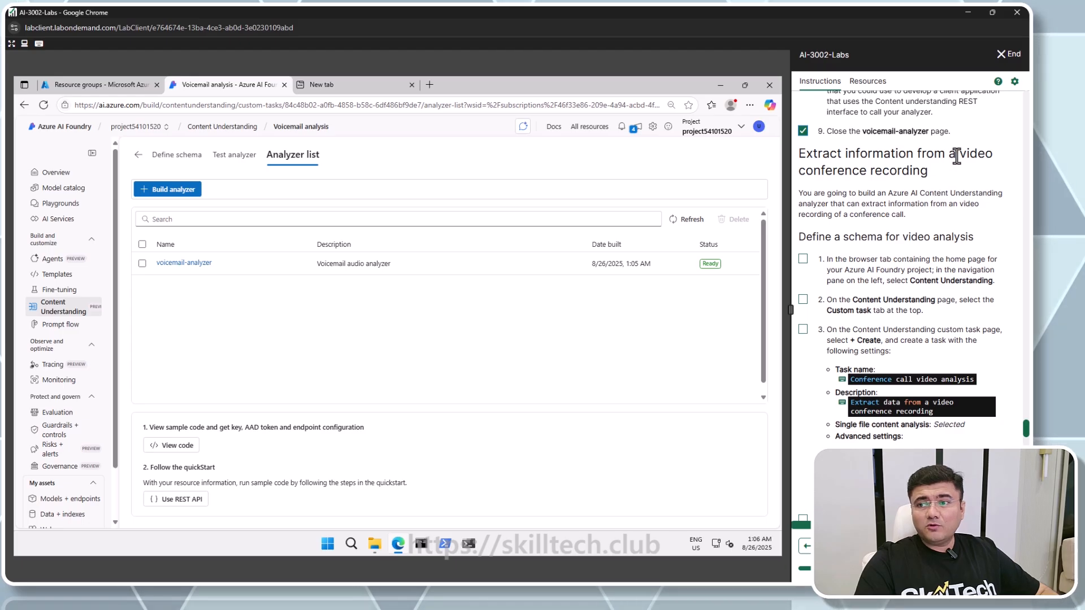
left_click_drag(959, 154, 991, 158)
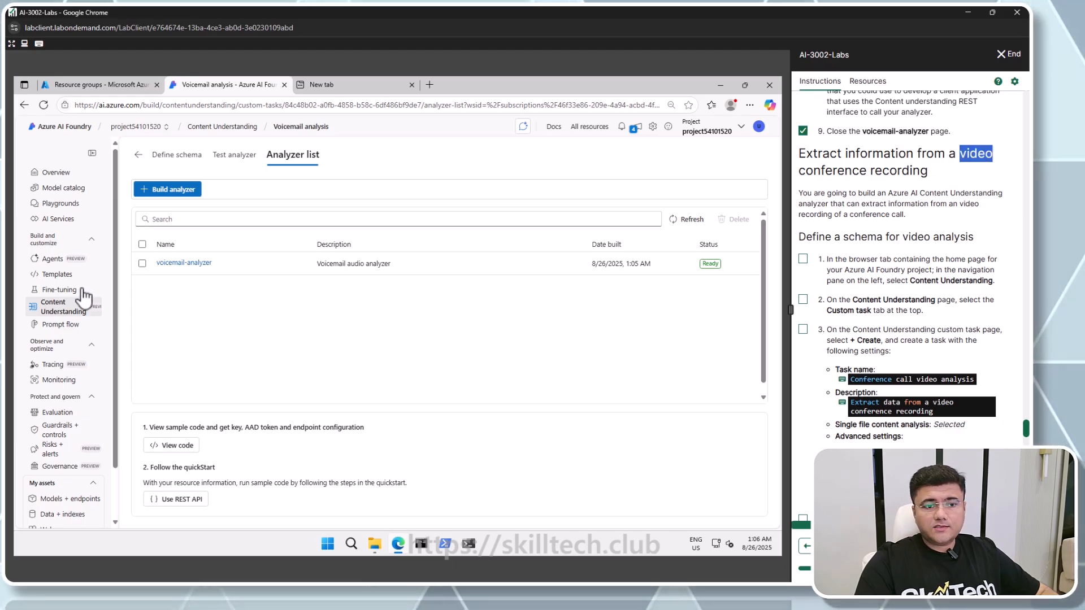
Start a new Content Understanding custom task named Conference call video analysis with description Extract data from a video conference recording
left_click(63, 311)
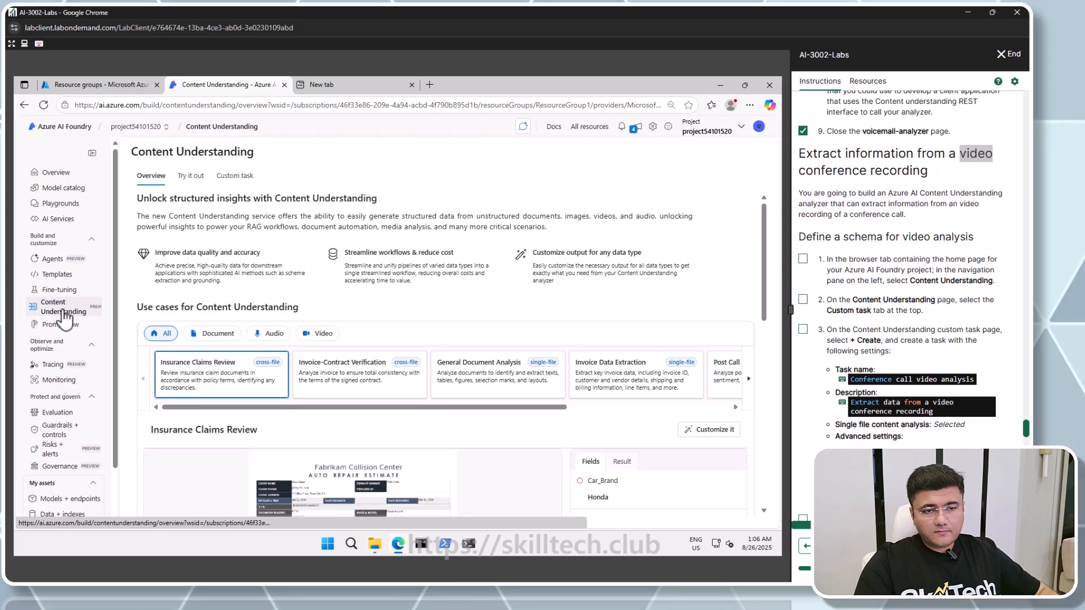
left_click(234, 177)
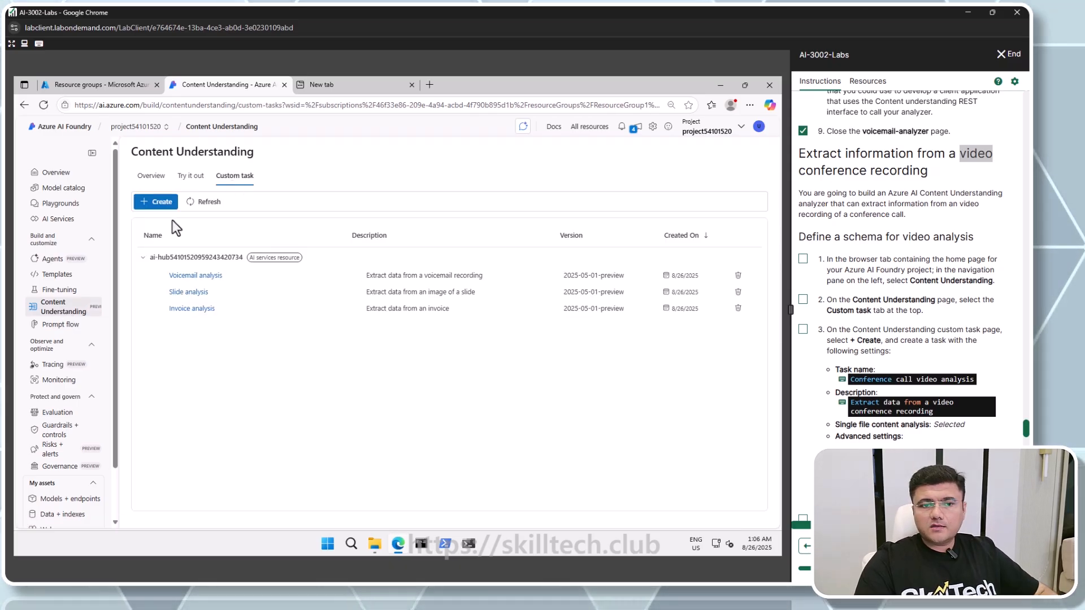
left_click(159, 202)
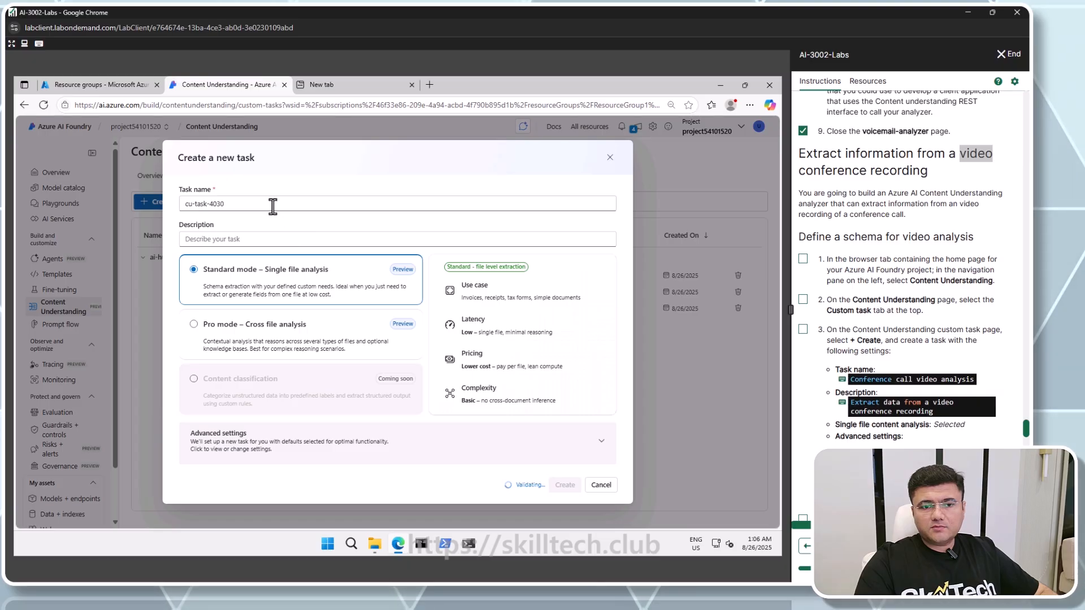
triple_click(273, 206)
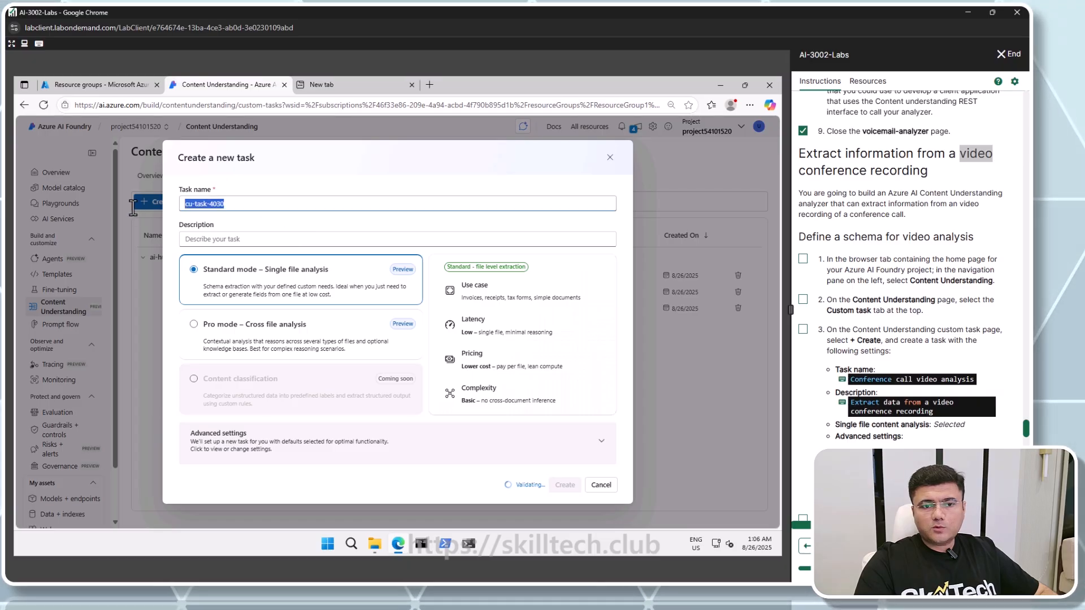
left_click(891, 379)
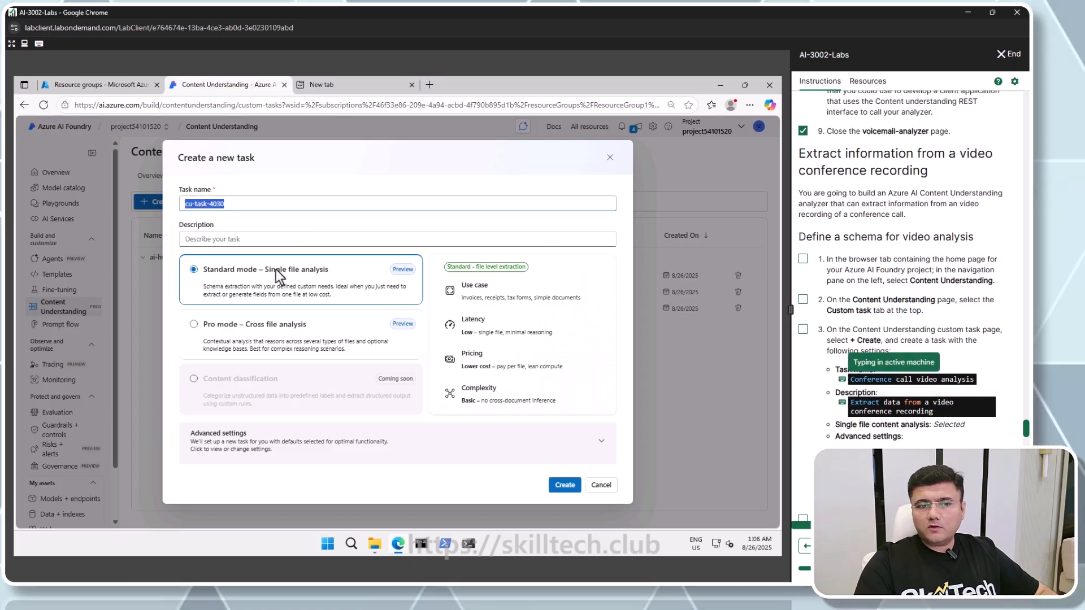
left_click(246, 238)
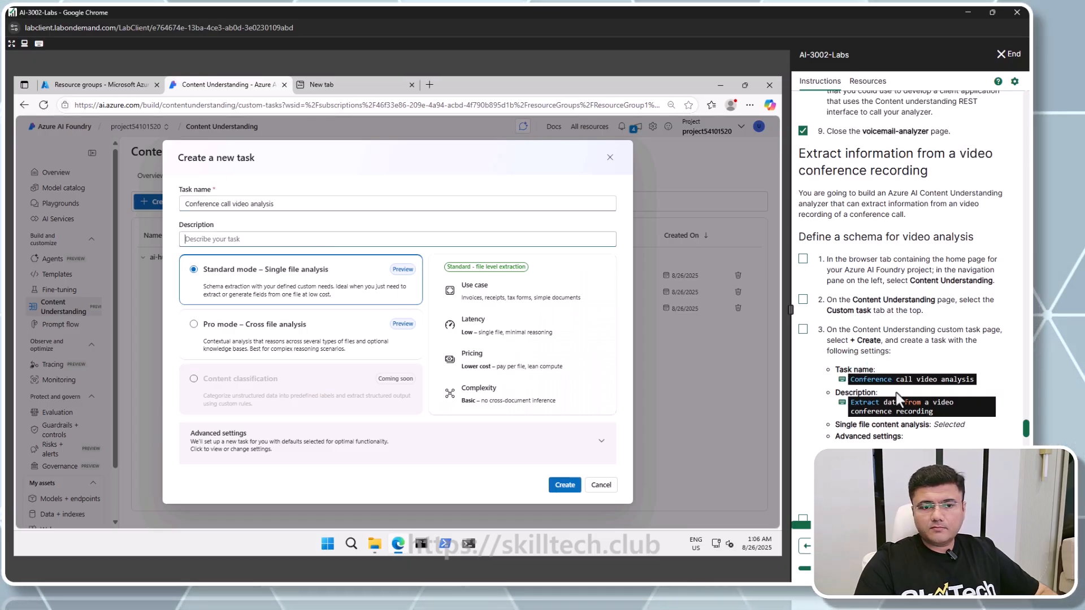
left_click(858, 402)
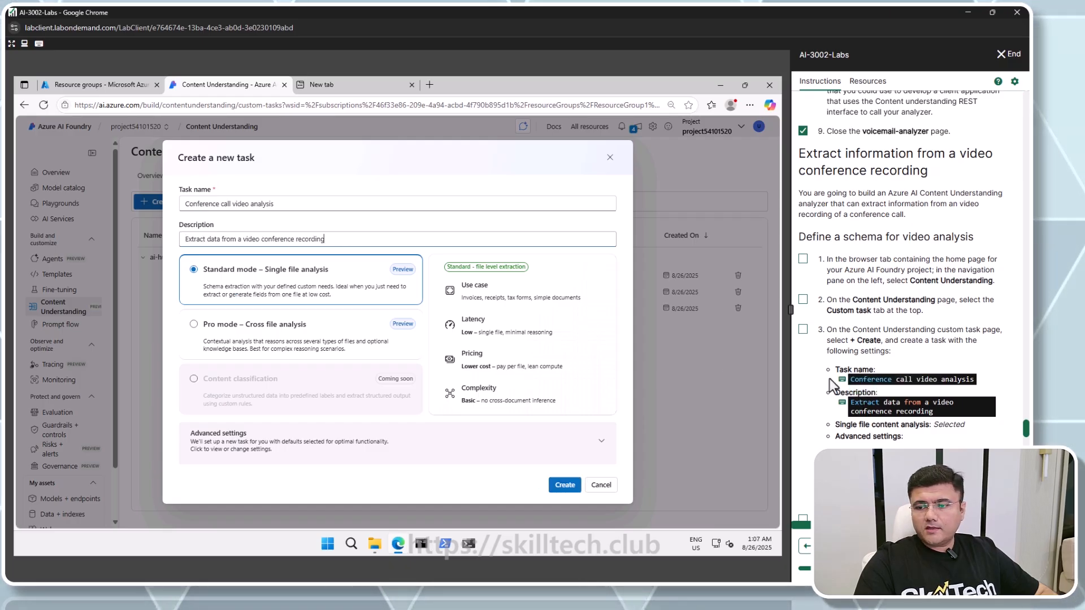
Check the advanced settings' AI services connection and default storage account, then create the task
scroll(830, 378, "down", 3)
left_click(802, 99)
left_click(802, 139)
left_click(802, 169)
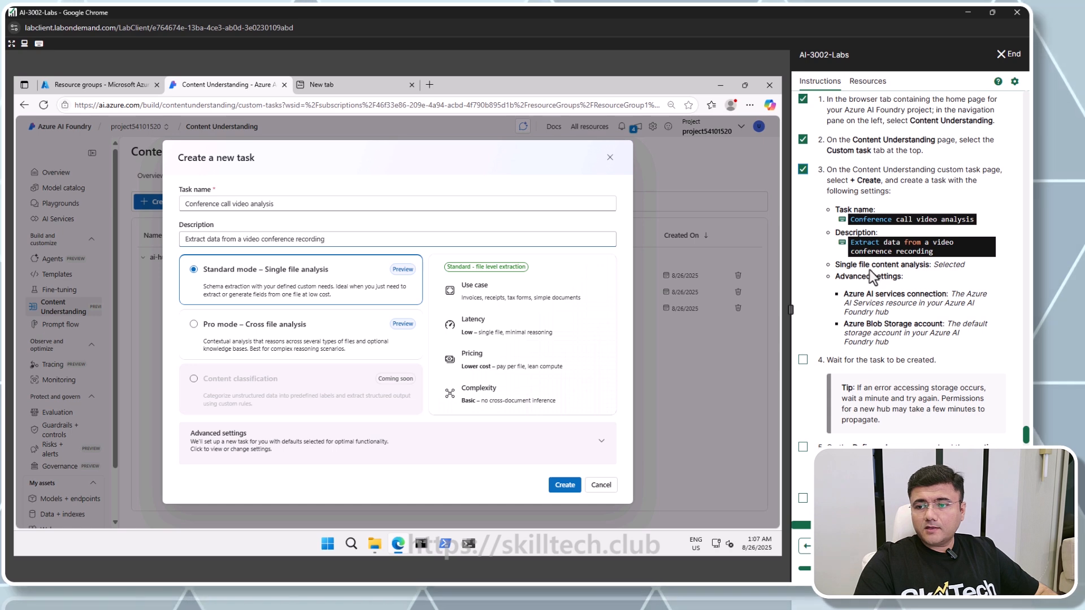
left_click(435, 446)
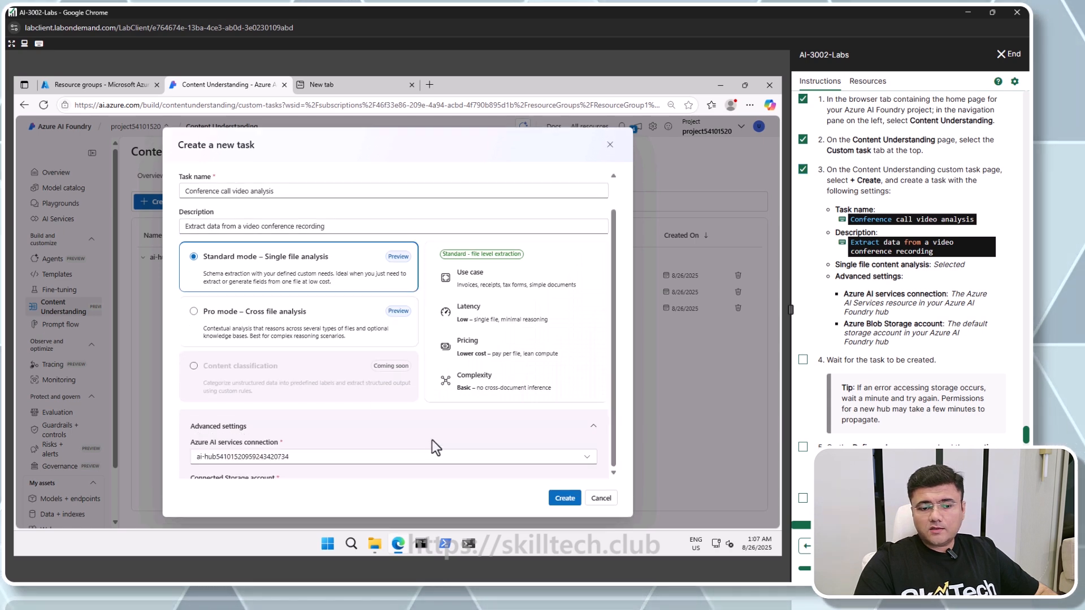
scroll(407, 447, "down", 1)
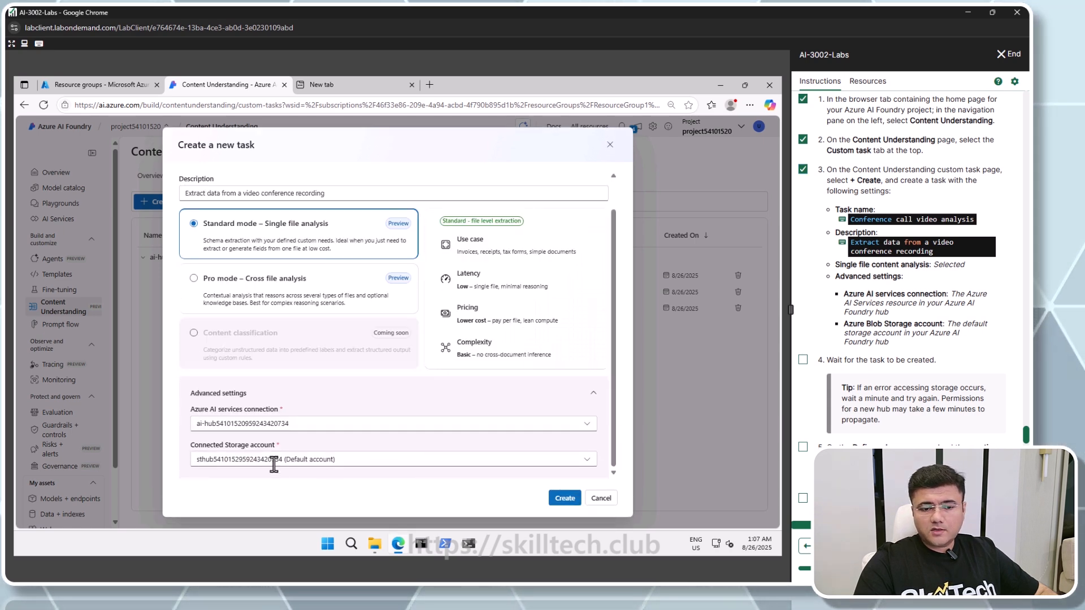
left_click(564, 497)
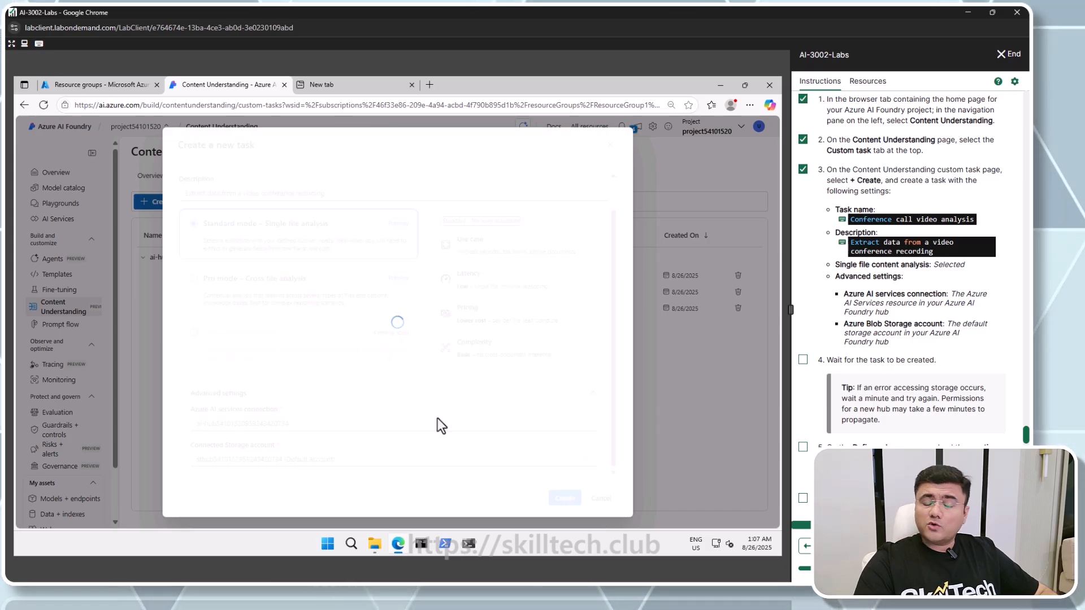
Upload meeting-1.mp4 as the test file and create the schema from the Video analysis template
left_click(803, 360)
scroll(802, 357, "down", 4)
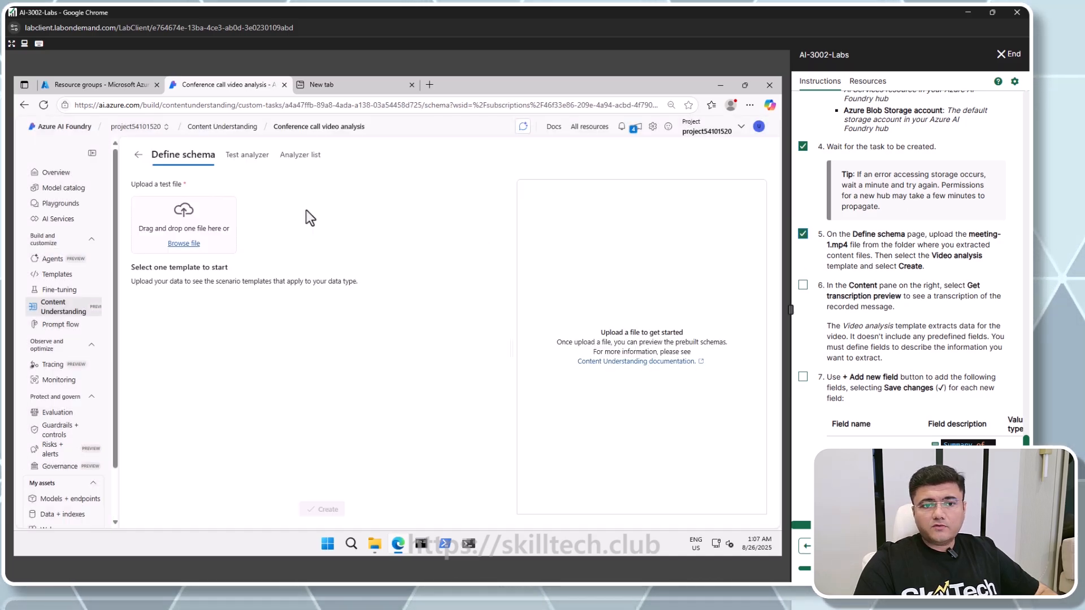
left_click(183, 244)
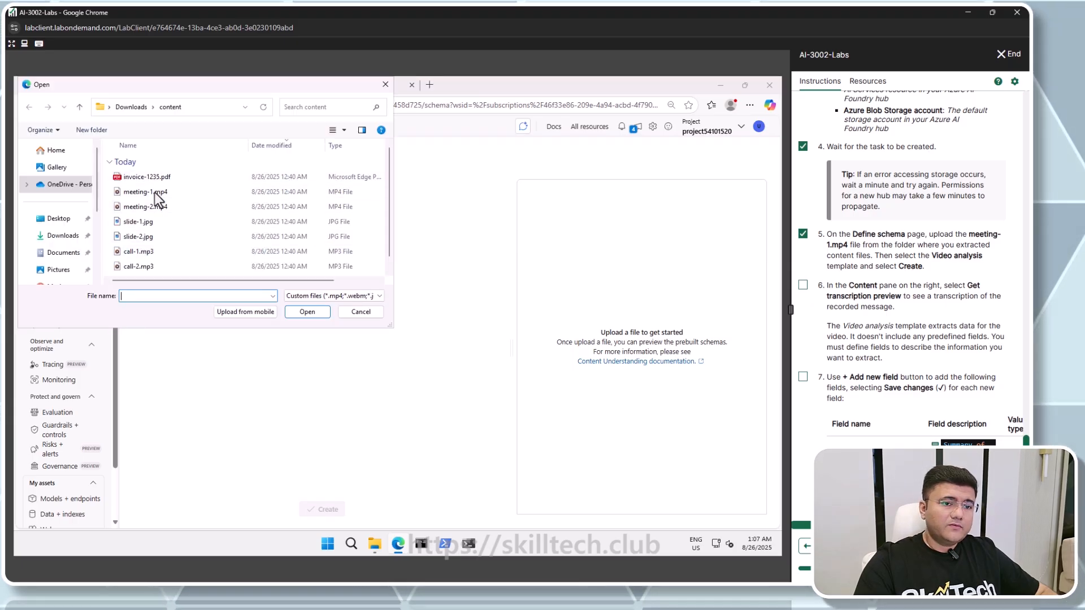
double_click(154, 192)
left_click(803, 284)
left_click(803, 377)
scroll(805, 370, "down", 1)
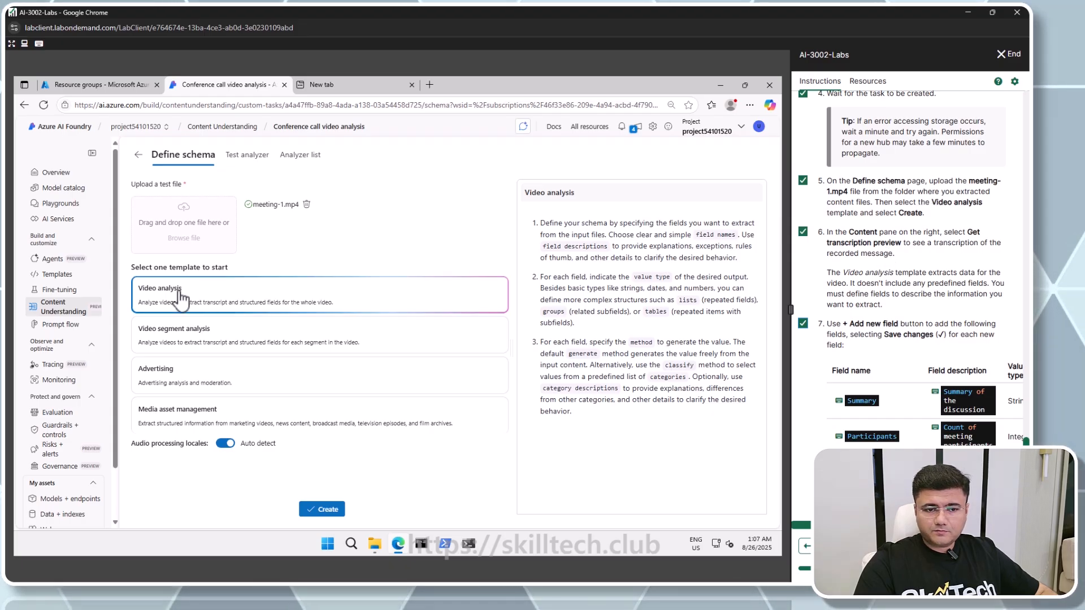
left_click(322, 509)
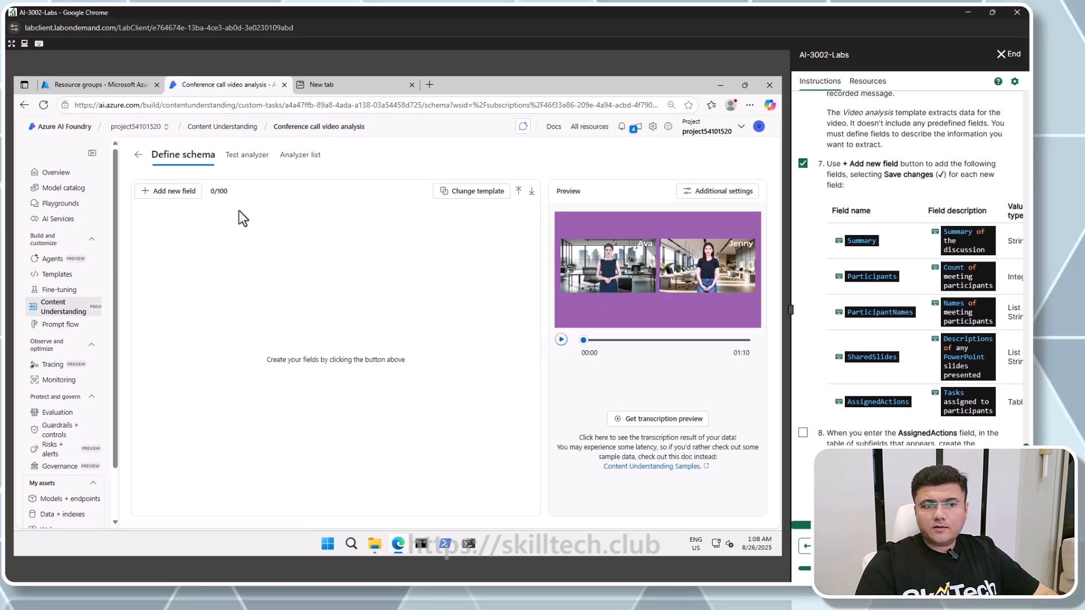
Add a Summary field described as Summary of the discussion, String type, Generate method
left_click(181, 192)
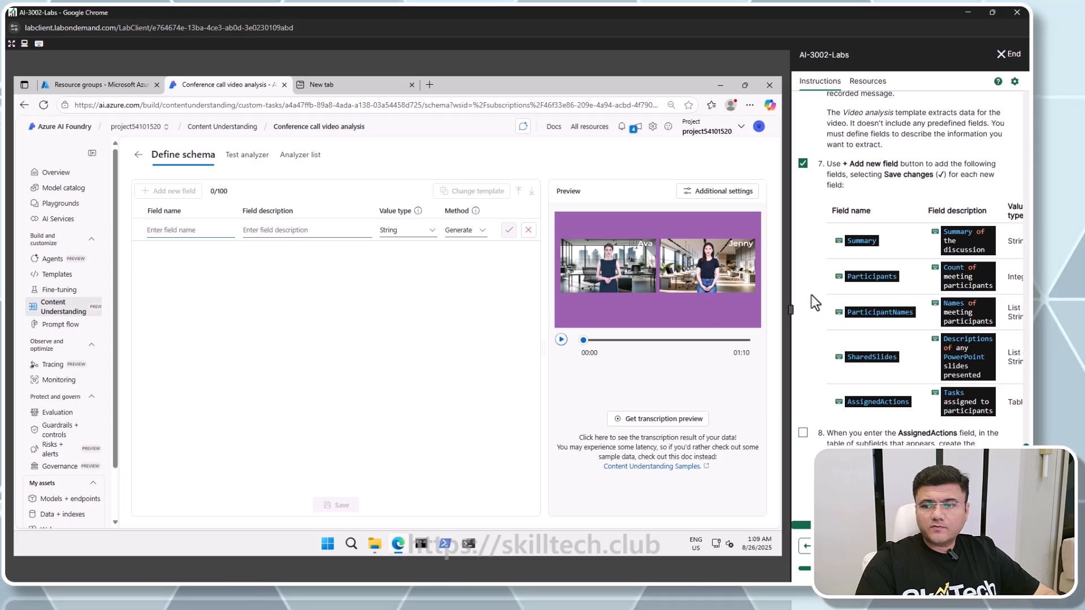
left_click(856, 239)
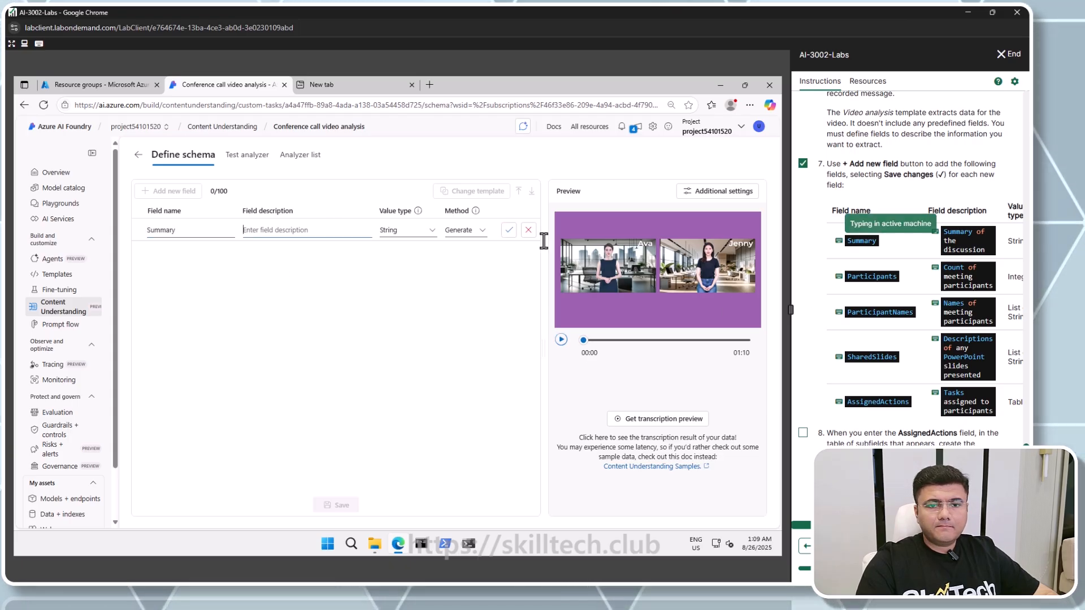
left_click(954, 232)
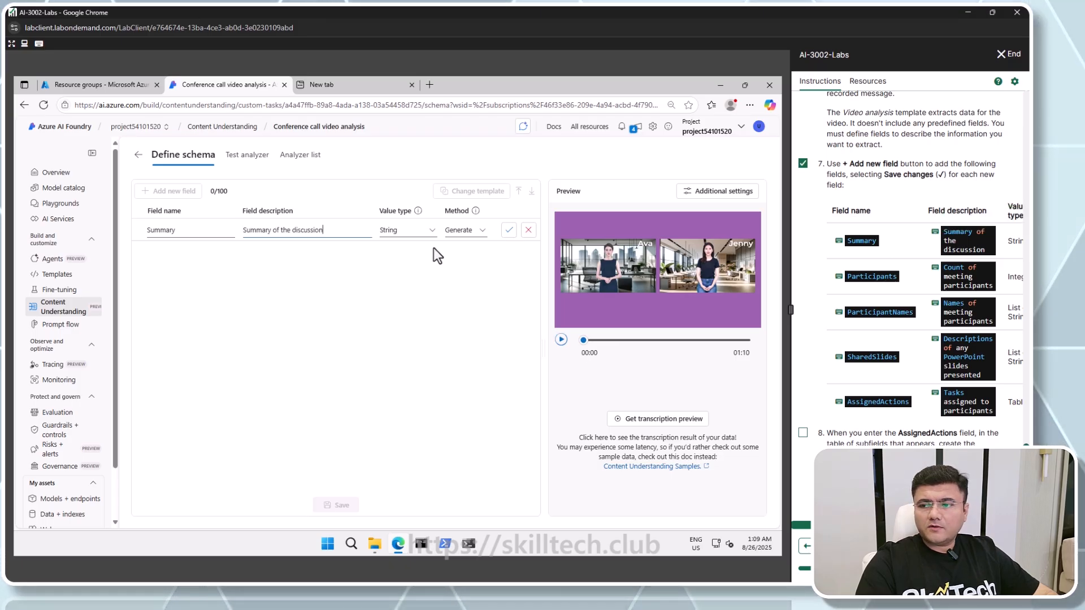
left_click(509, 230)
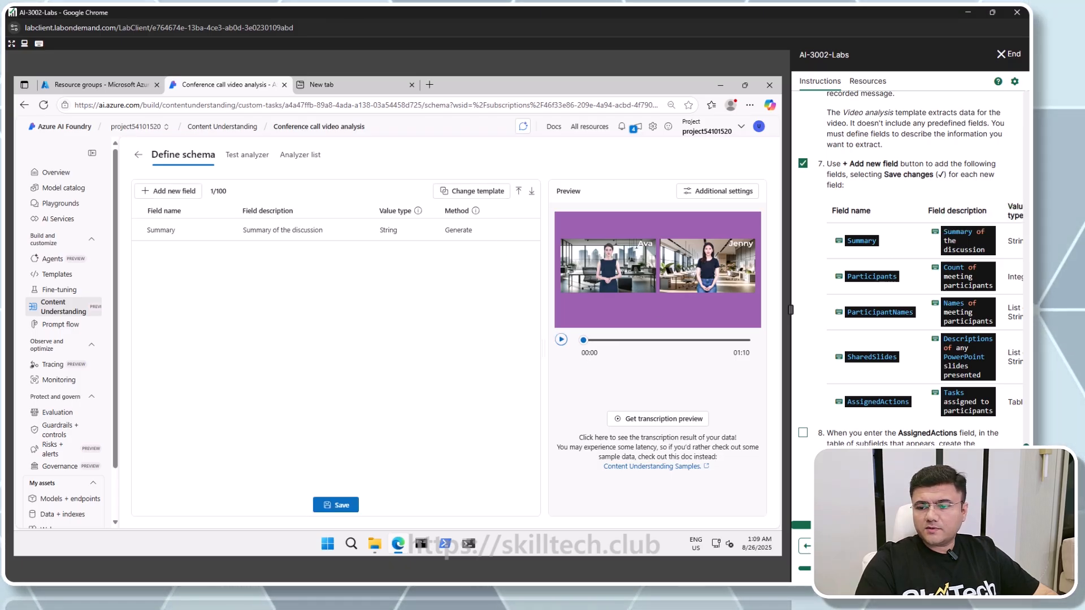
Add a Participants field described as Count of meeting participants with value type Integer
left_click(174, 193)
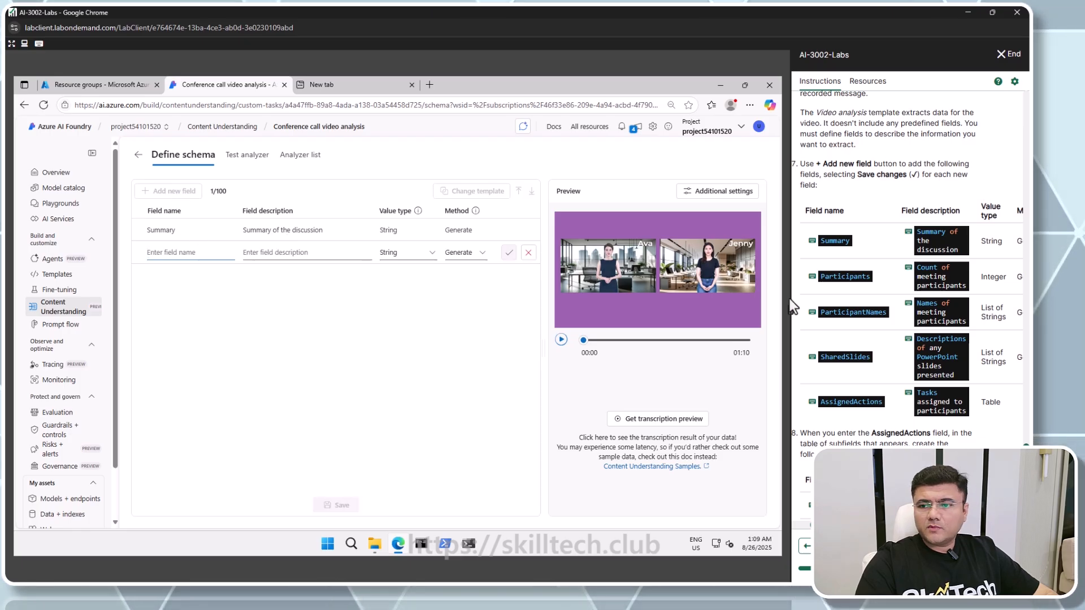
left_click(831, 277)
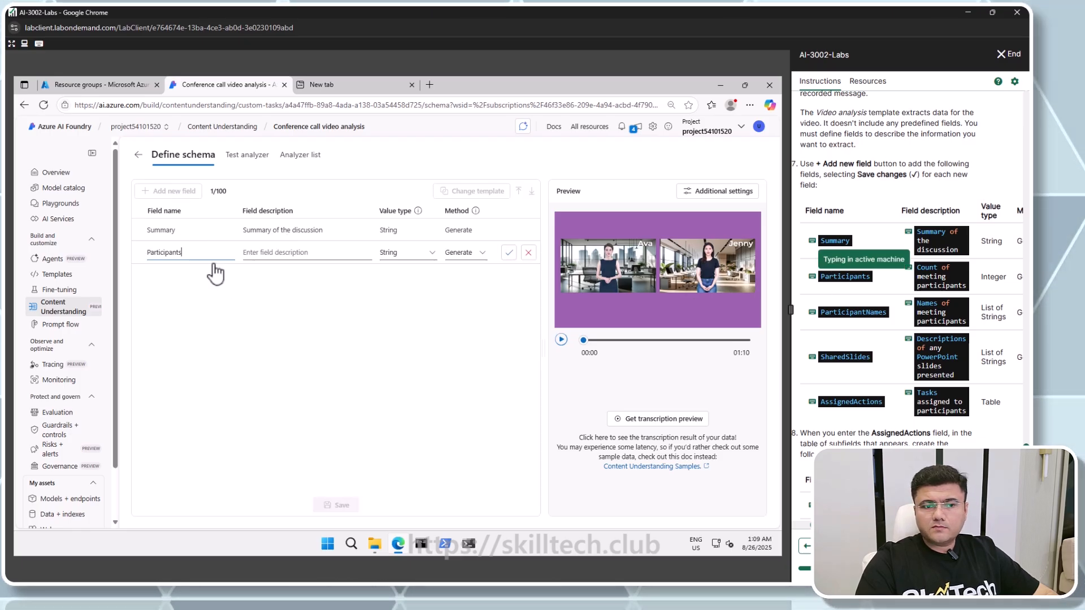
left_click(923, 270)
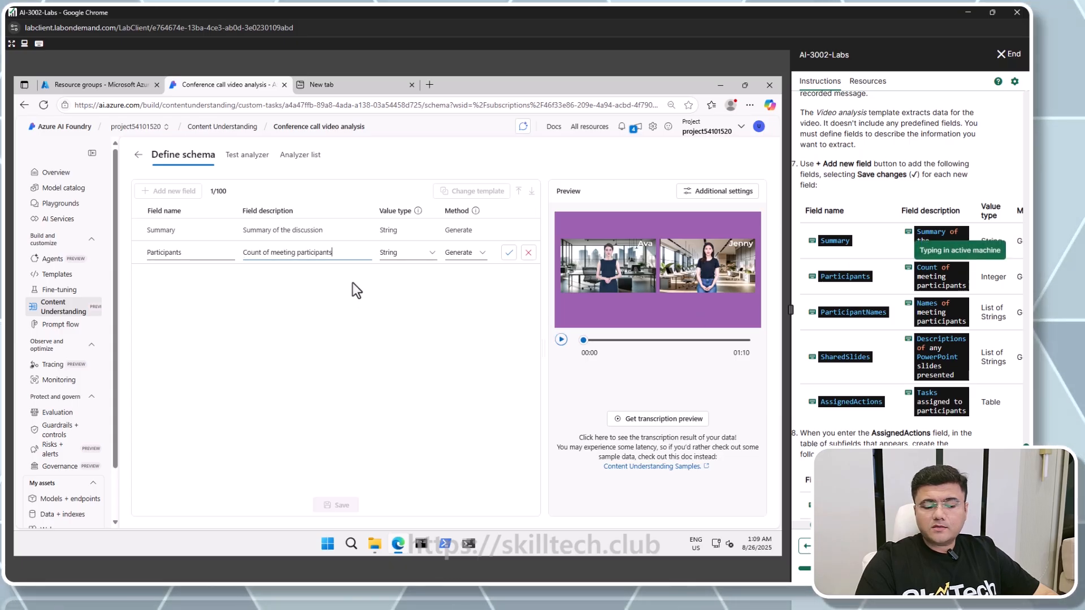
left_click(416, 263)
left_click(406, 304)
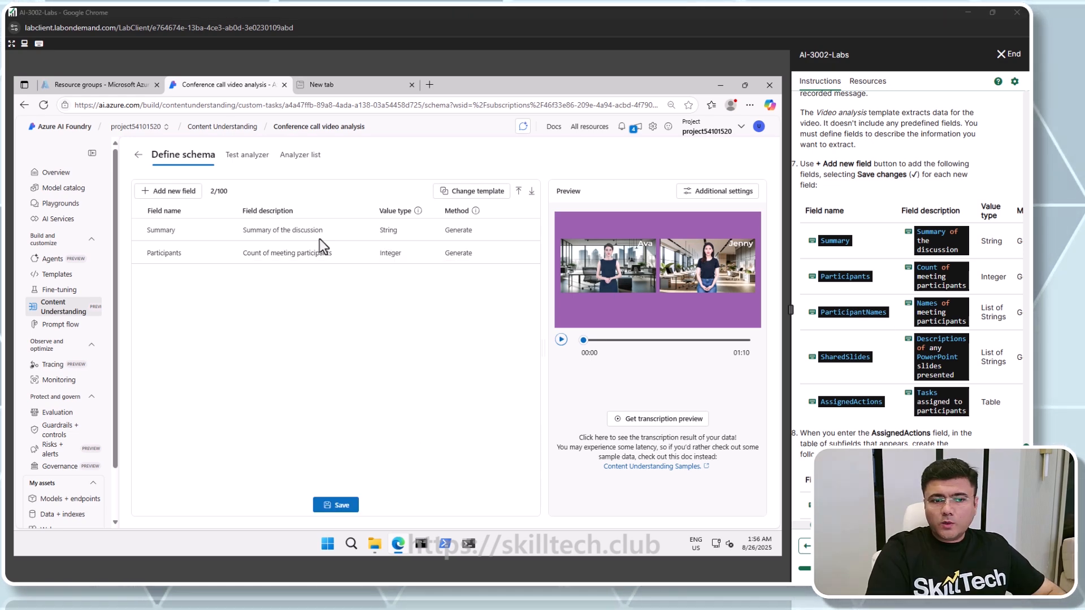
Add a ParticipantNames field described as Names of meeting participants with value type List of Strings
left_click(178, 193)
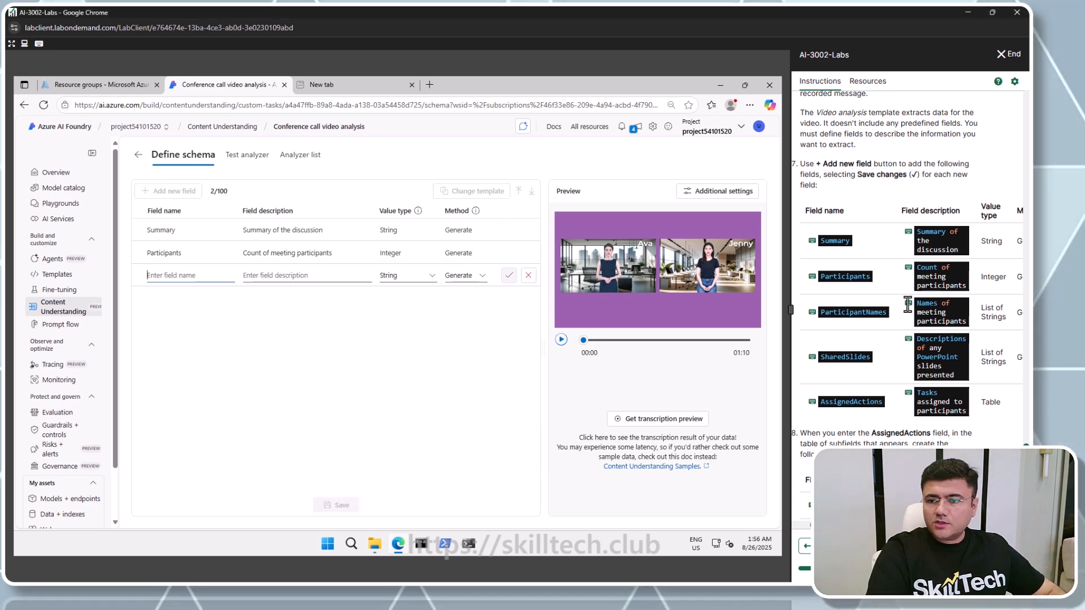
left_click(841, 313)
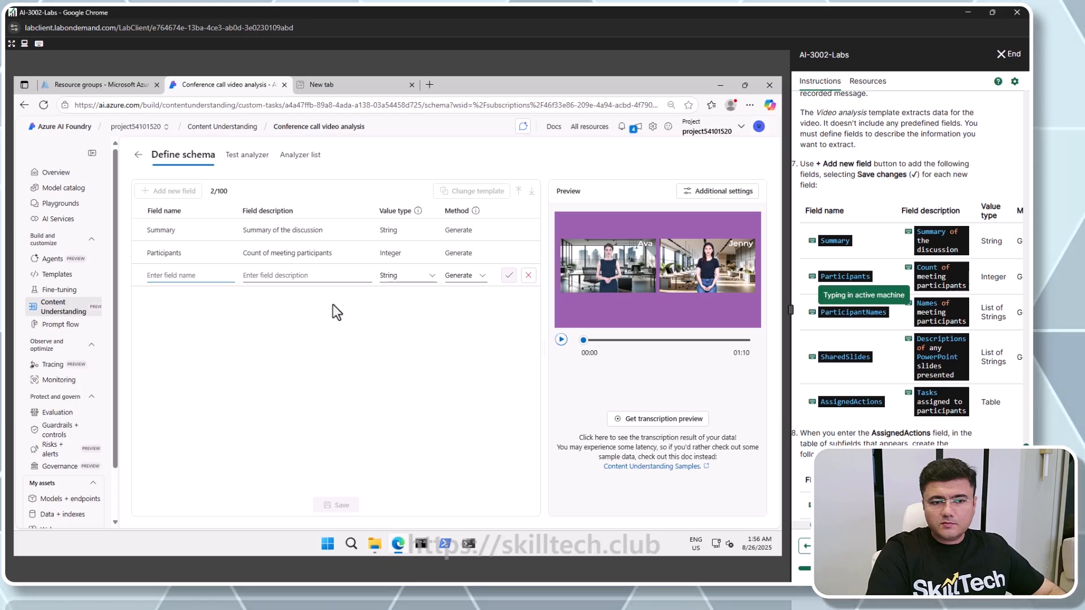
left_click(338, 275)
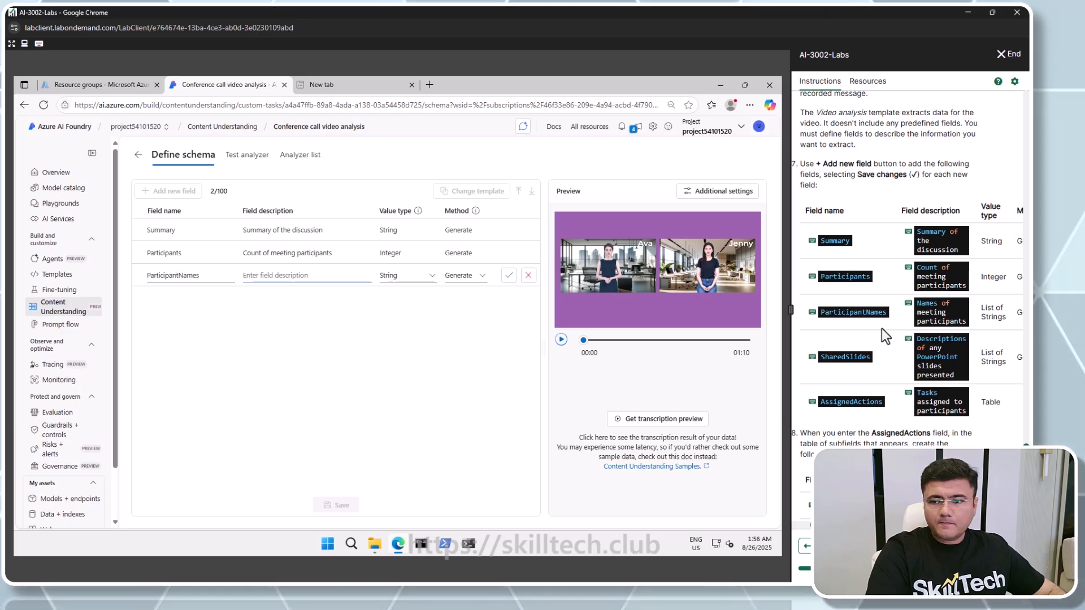
left_click(931, 303)
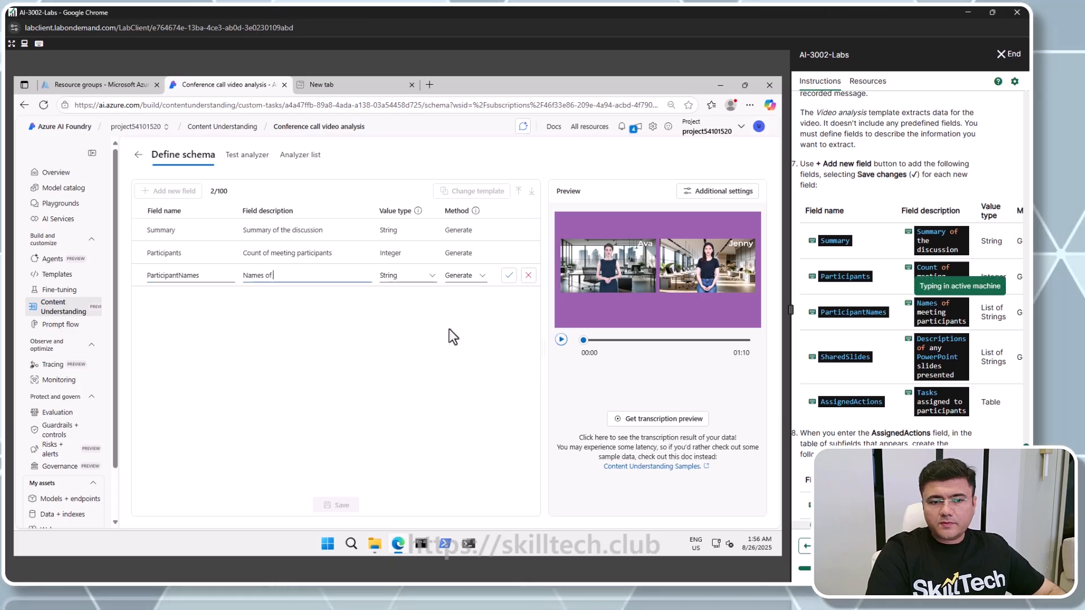
left_click(405, 280)
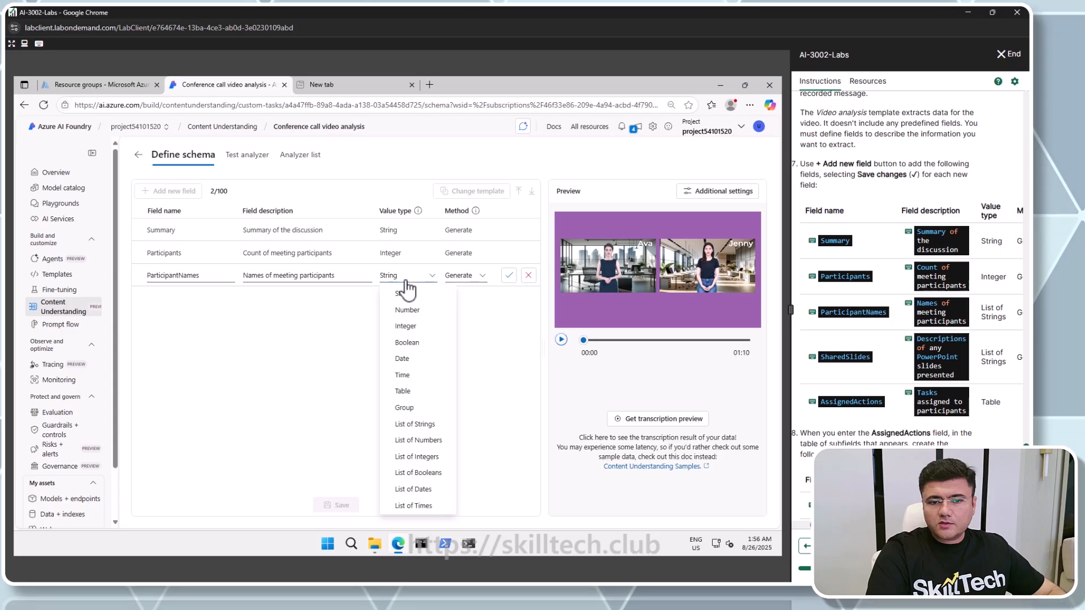
left_click(418, 425)
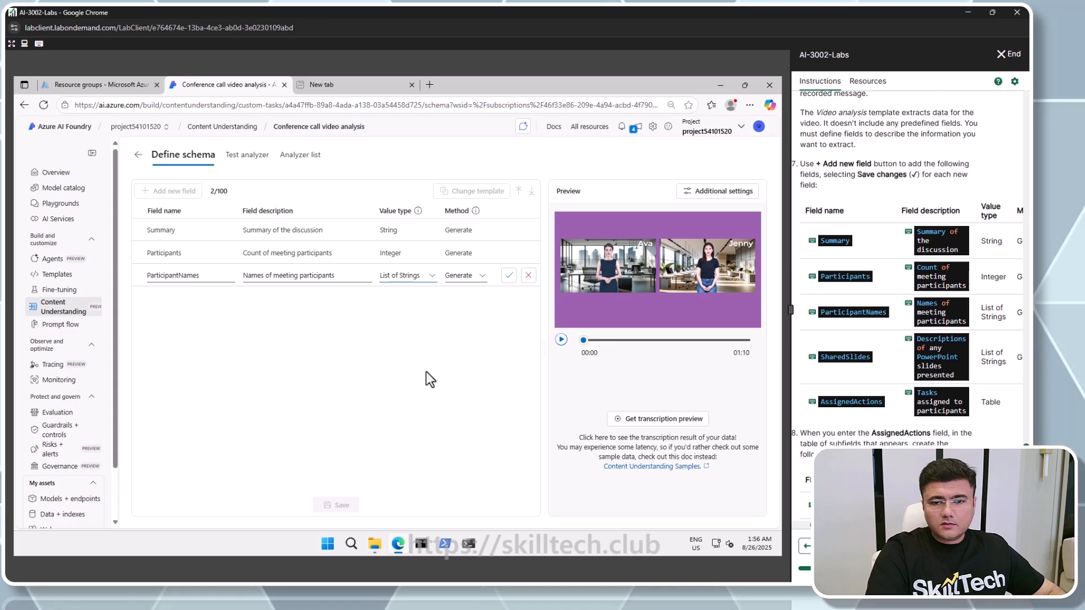
left_click(509, 276)
Add a SharedSlides field described as Descriptions of any PowerPoint slides presented with value type List of Strings
left_click(172, 192)
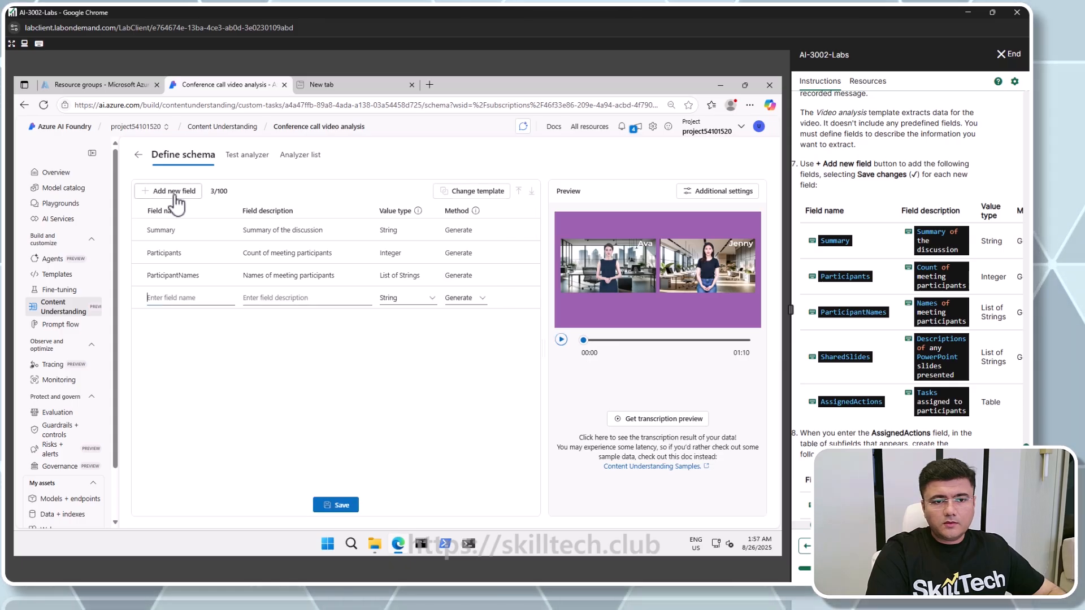
left_click(840, 357)
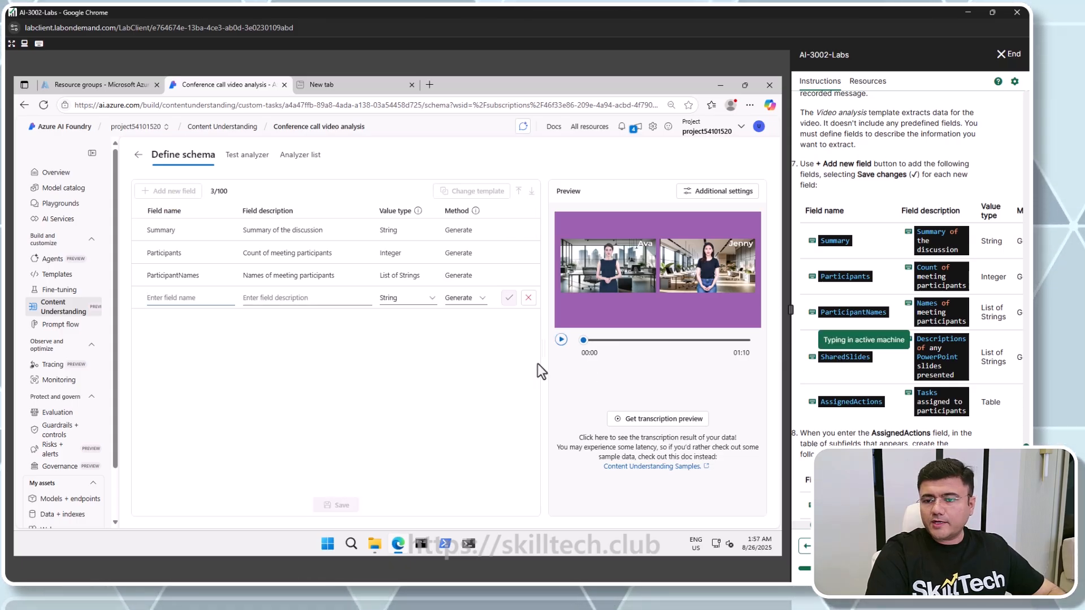
left_click(330, 300)
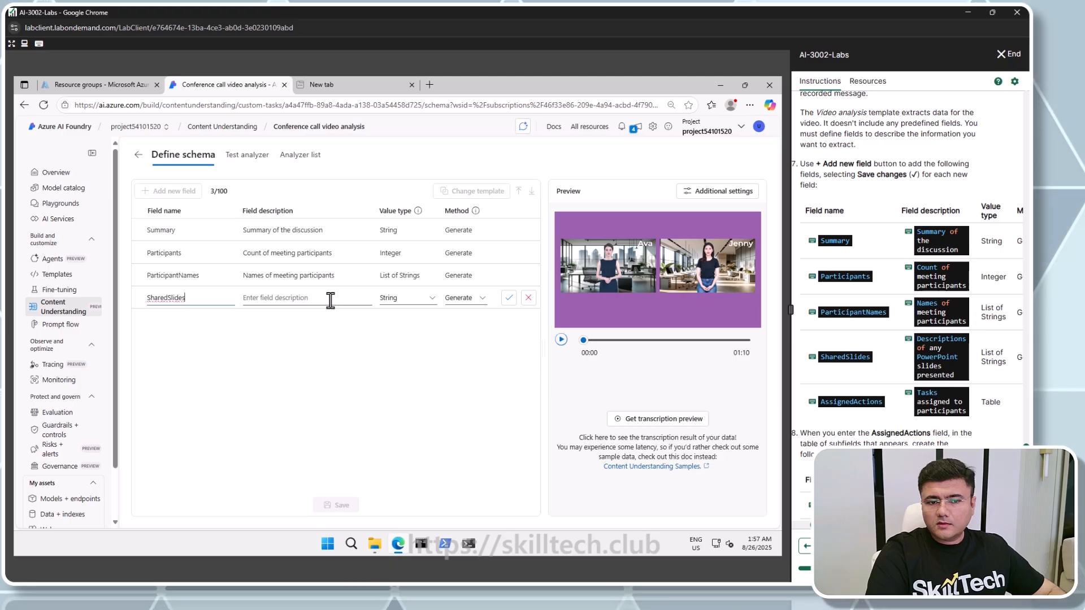
left_click(923, 338)
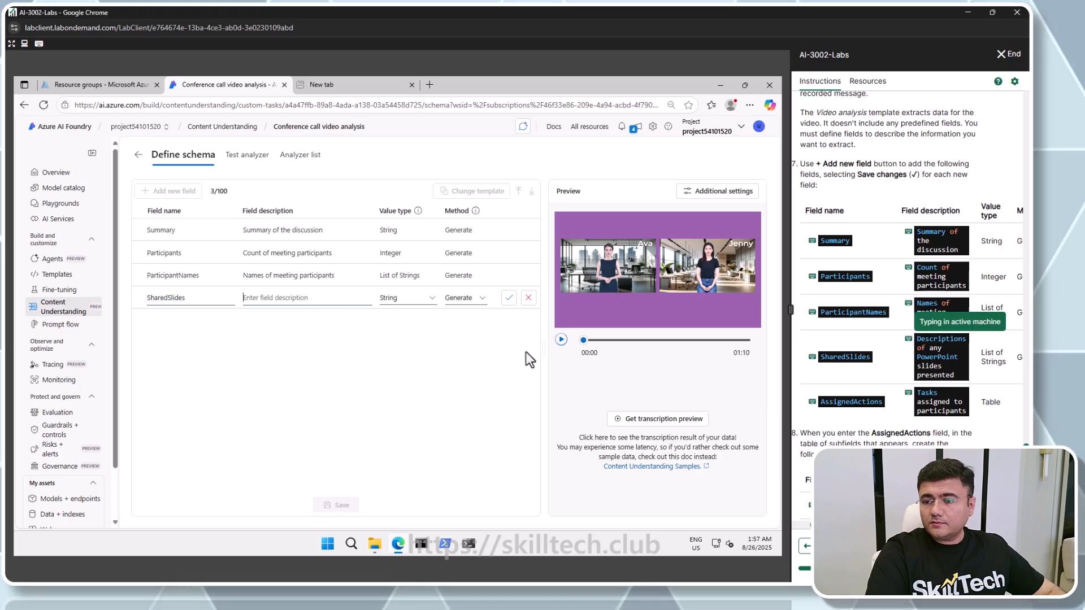
left_click(432, 301)
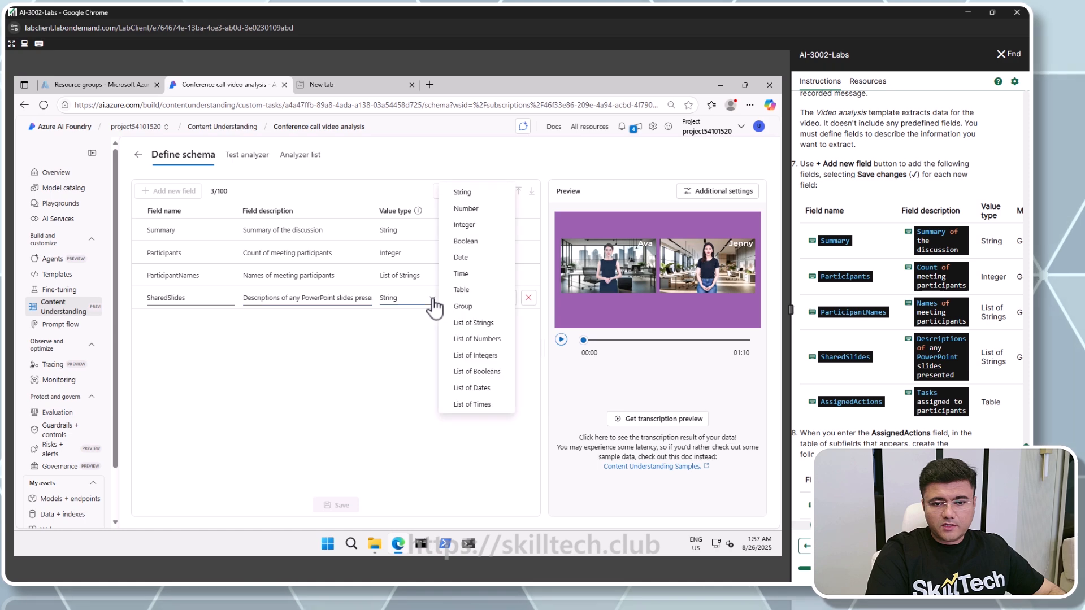
left_click(470, 323)
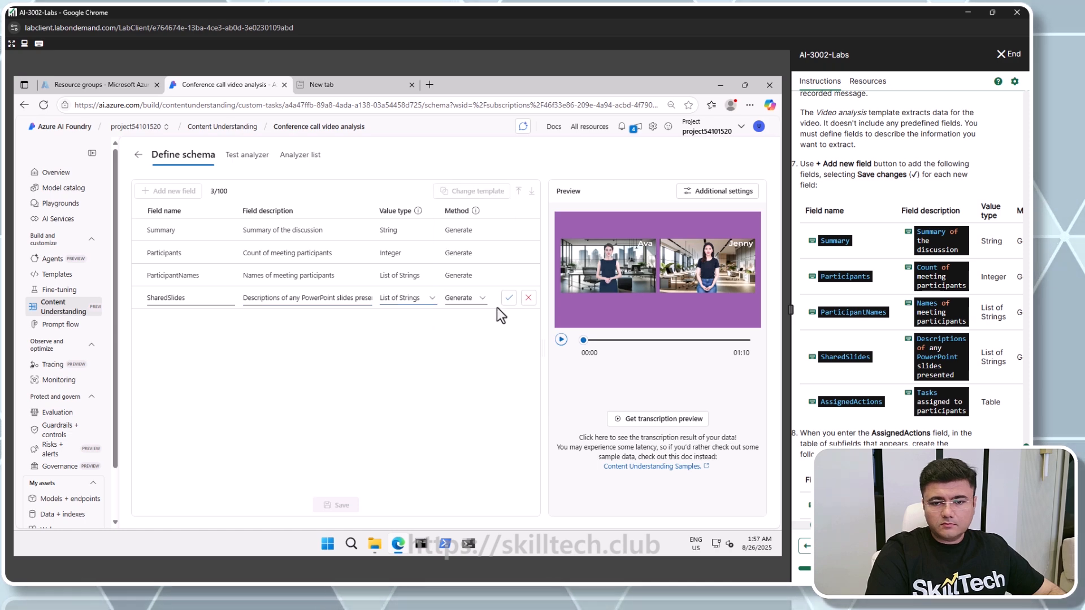
left_click(508, 299)
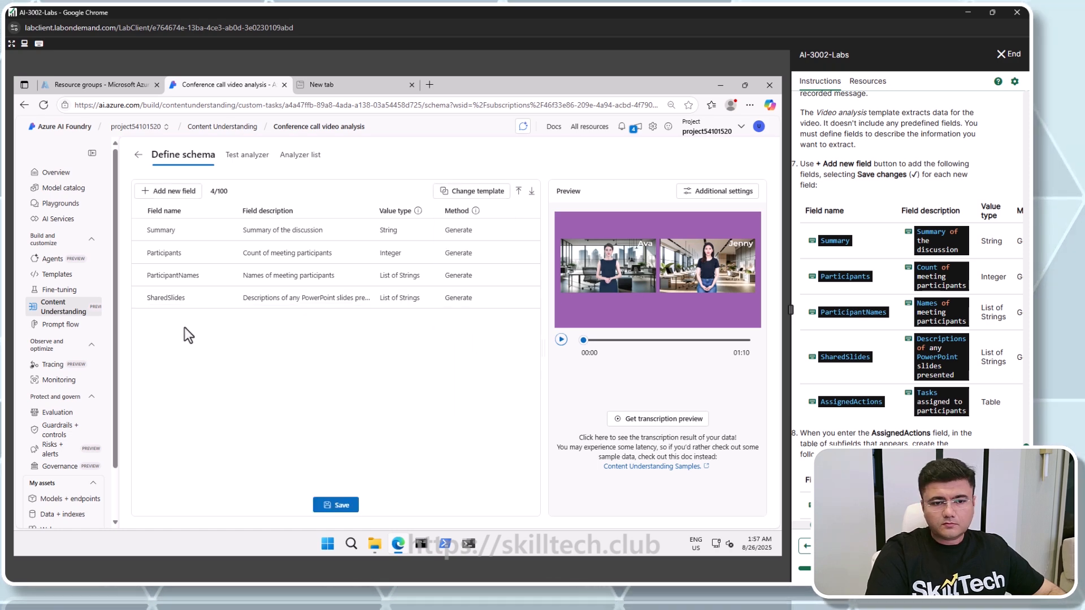
Add an AssignedActions field described as Tasks assigned to participants with value type Table
left_click(172, 192)
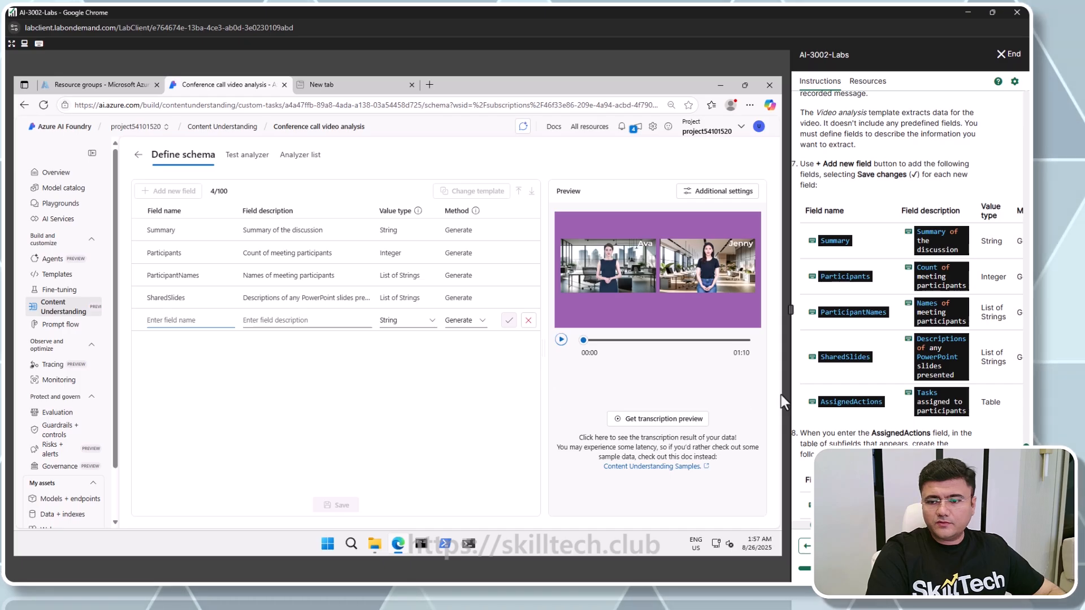
left_click(826, 404)
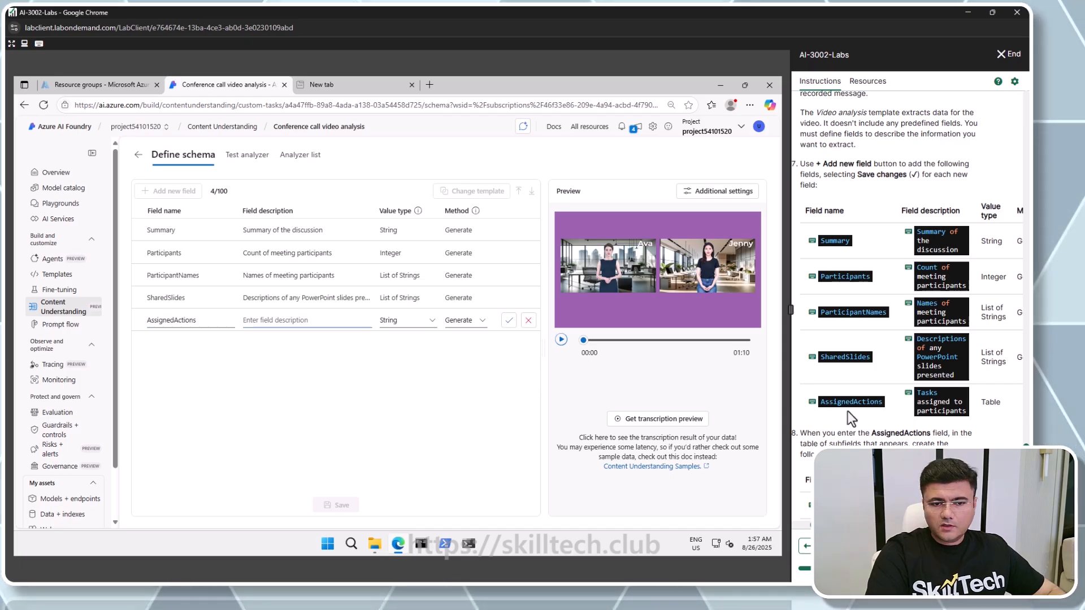
left_click(924, 401)
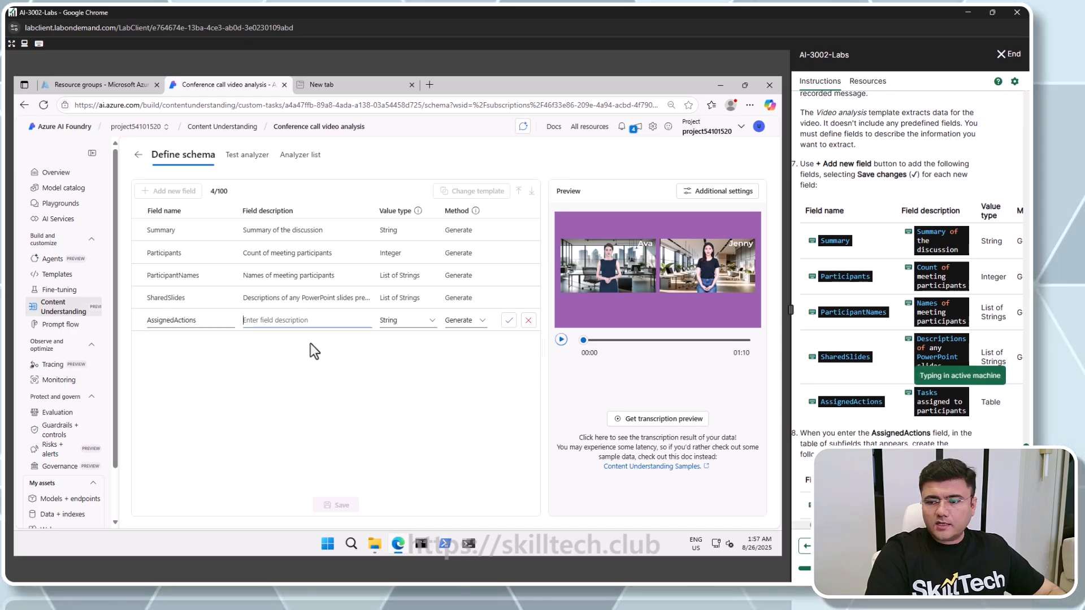
left_click(421, 321)
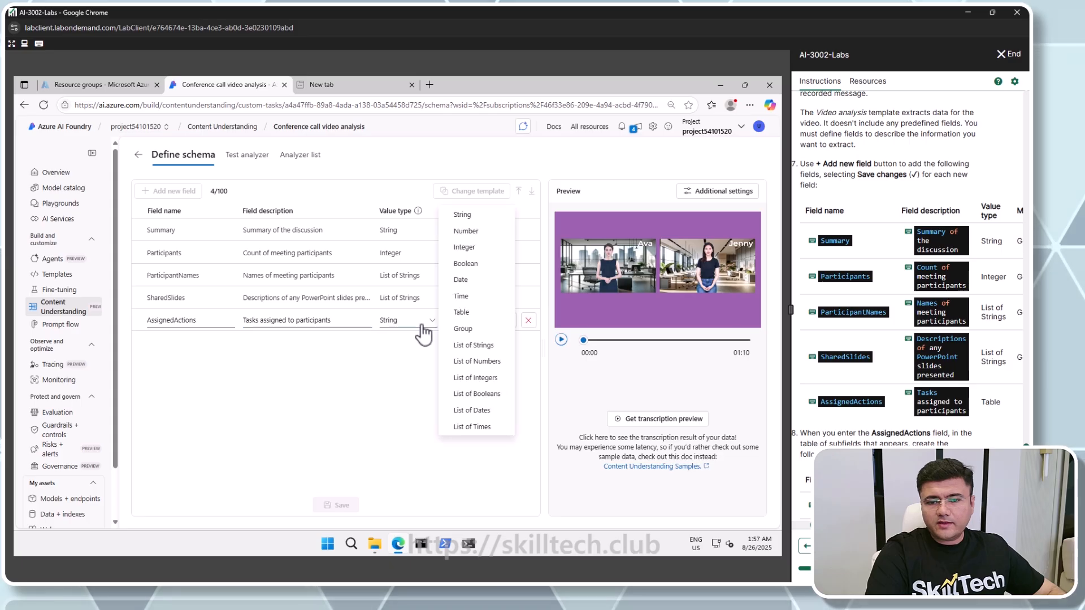
left_click(480, 313)
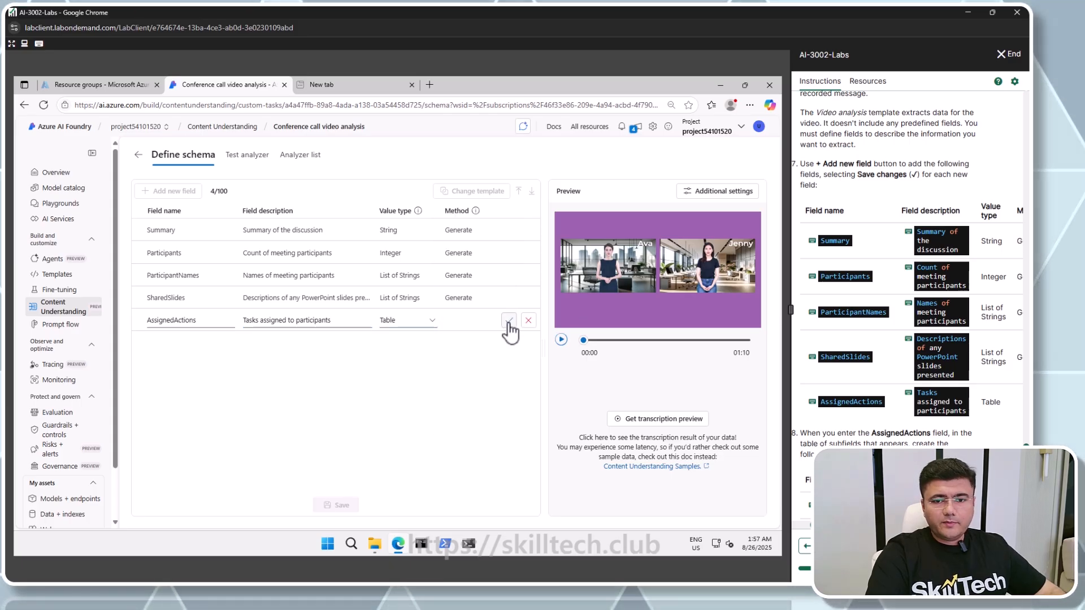
left_click(509, 321)
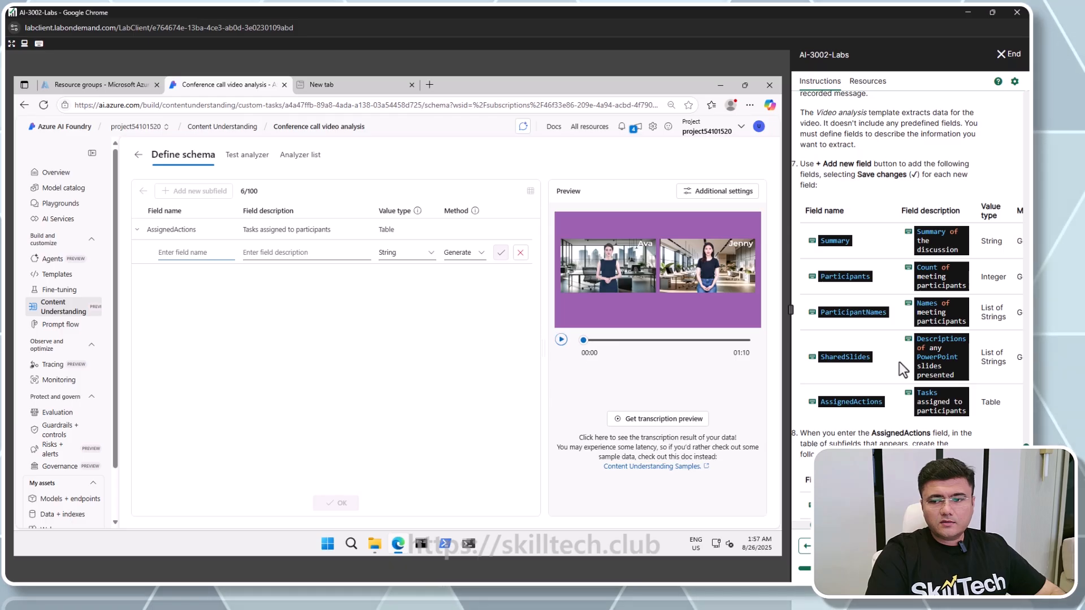
Add a Task subfield to AssignedActions described as Description of the task, String type
scroll(899, 362, "down", 4)
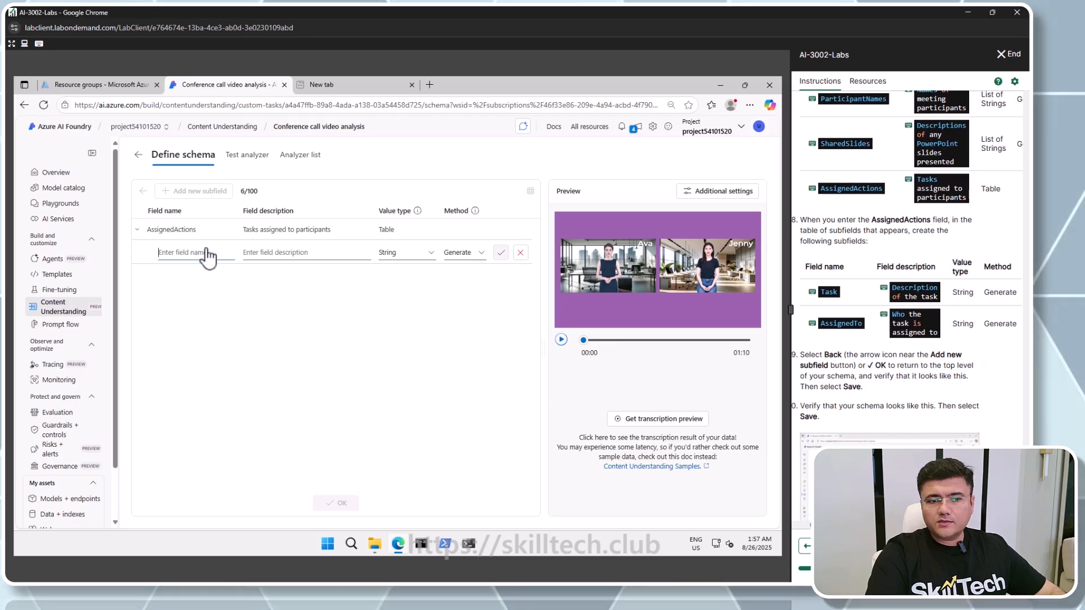
left_click(828, 291)
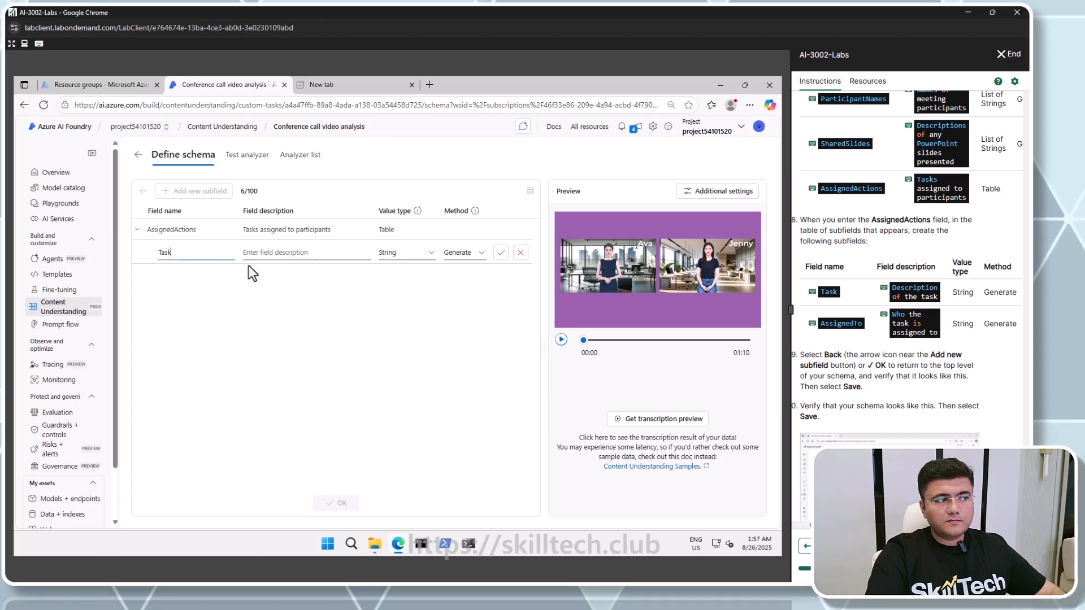
left_click(271, 253)
left_click(917, 288)
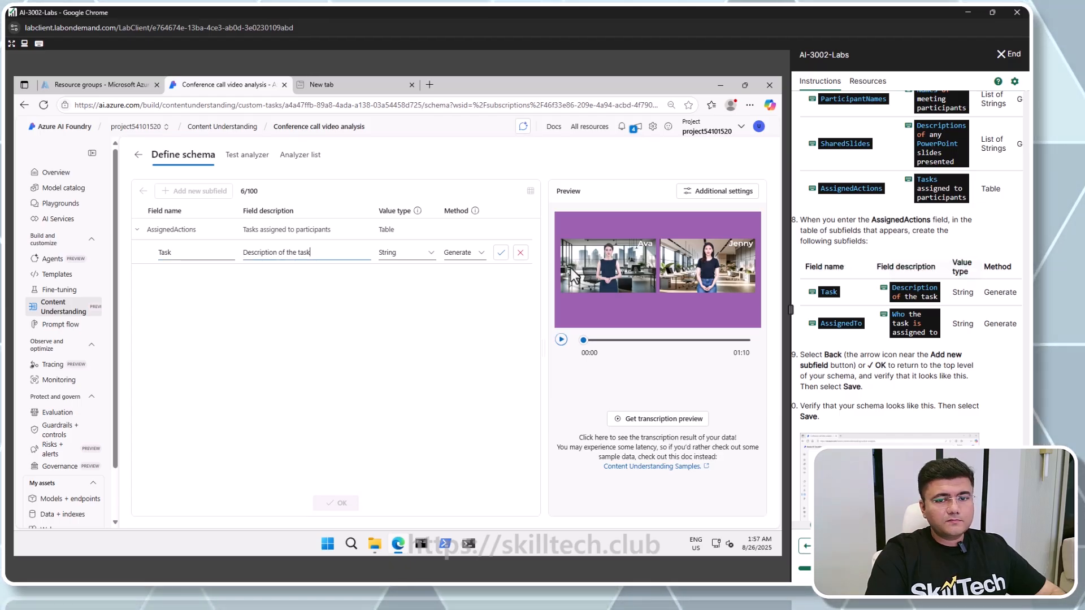
left_click(503, 254)
Add an AssignedTo subfield described as Who the task is assigned to, then return to the schema and save it
left_click(194, 193)
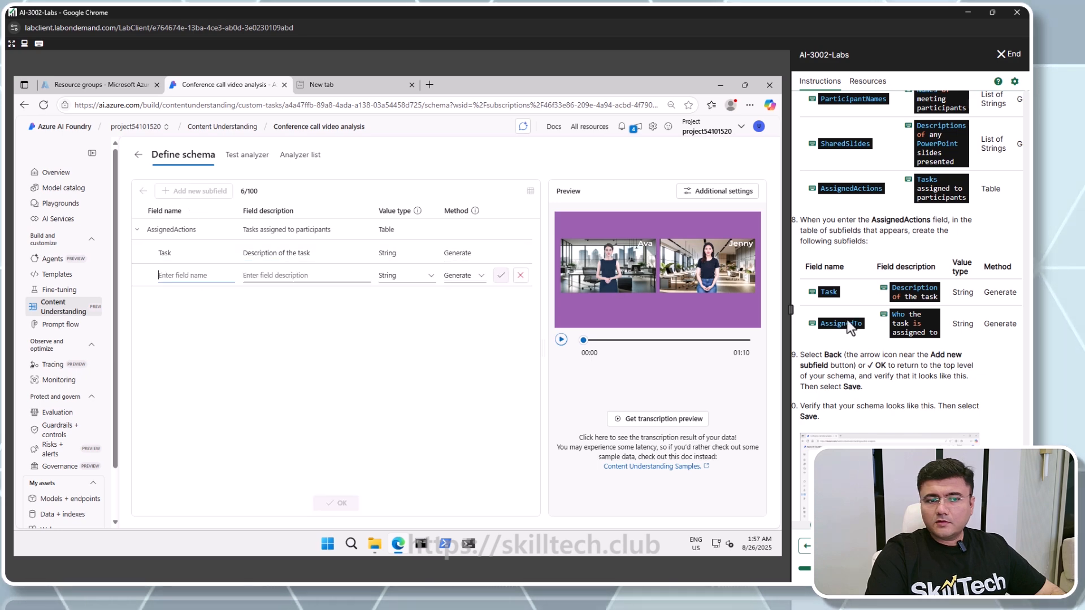
left_click(852, 324)
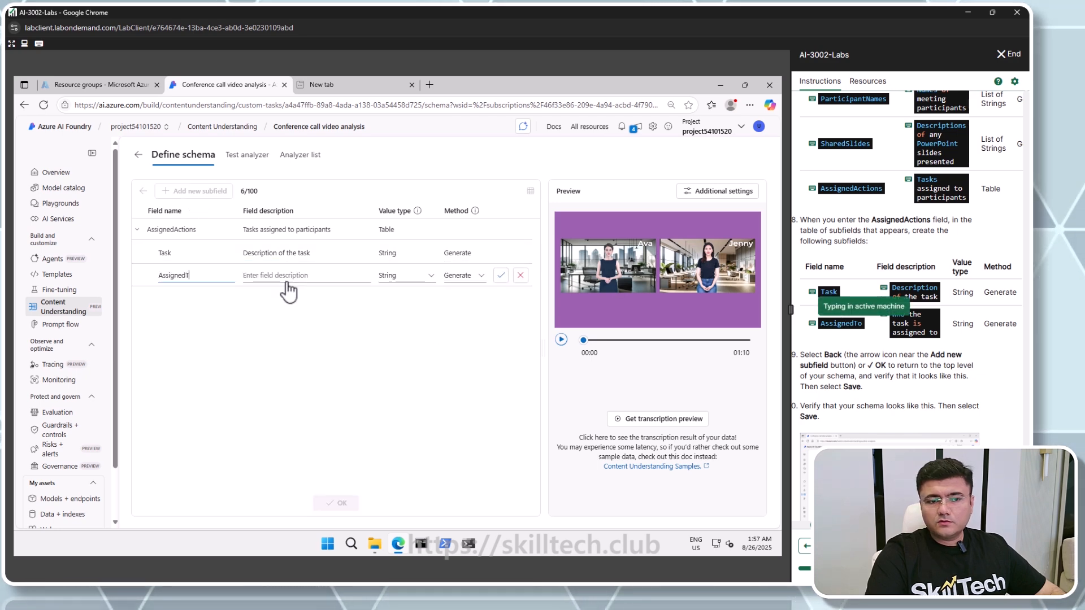
left_click(308, 277)
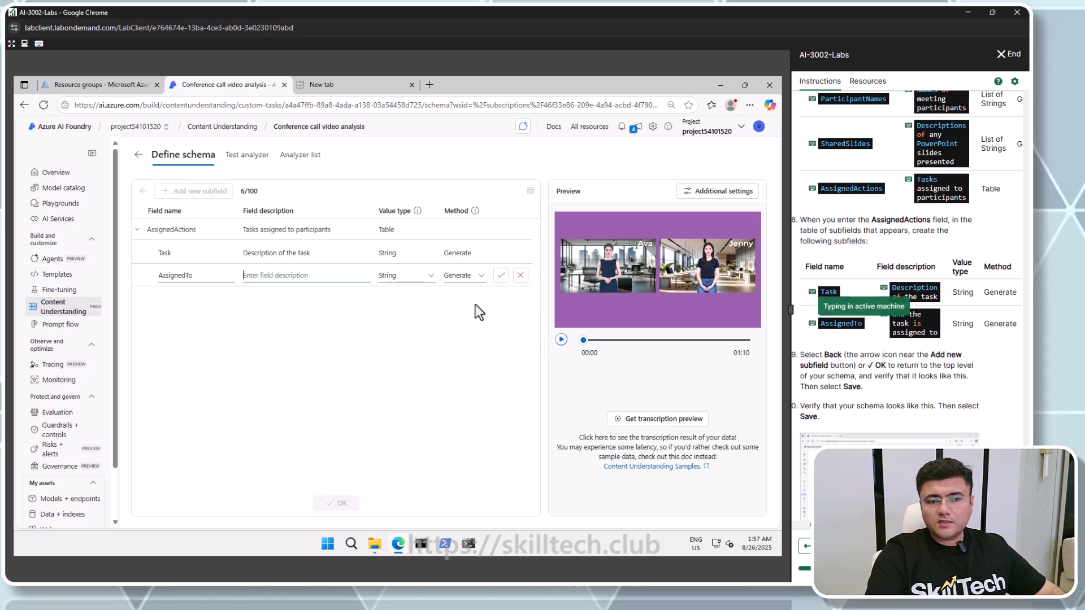
left_click(903, 314)
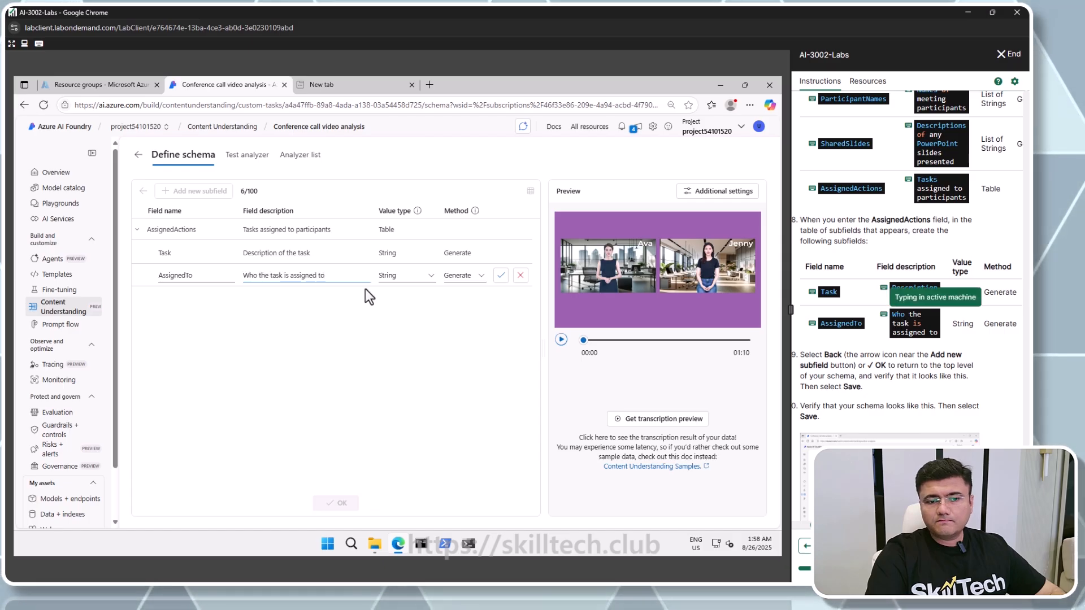
left_click(500, 276)
left_click(354, 500)
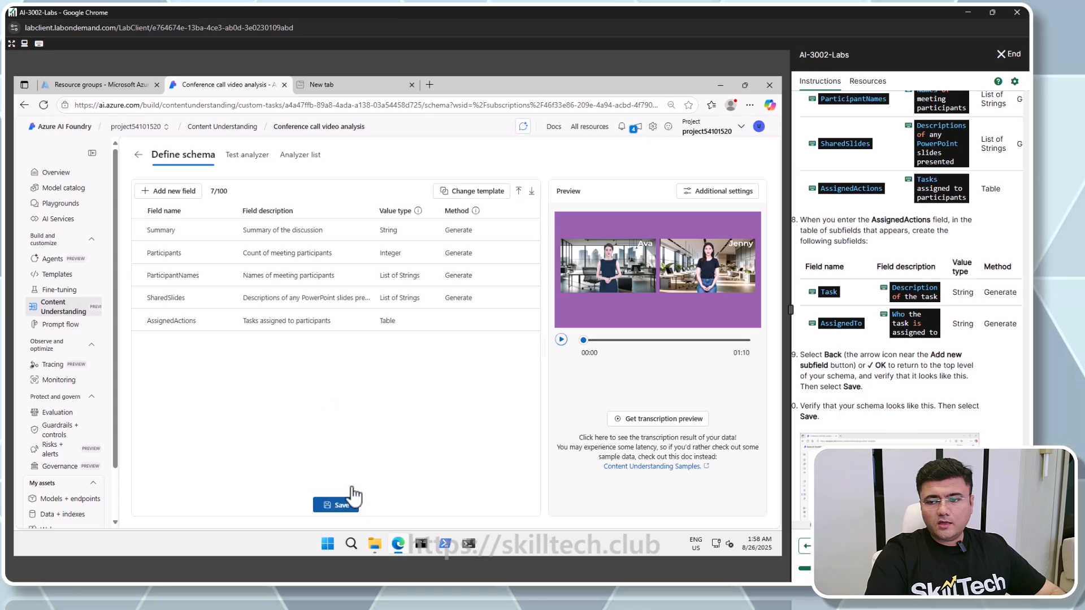
left_click(339, 509)
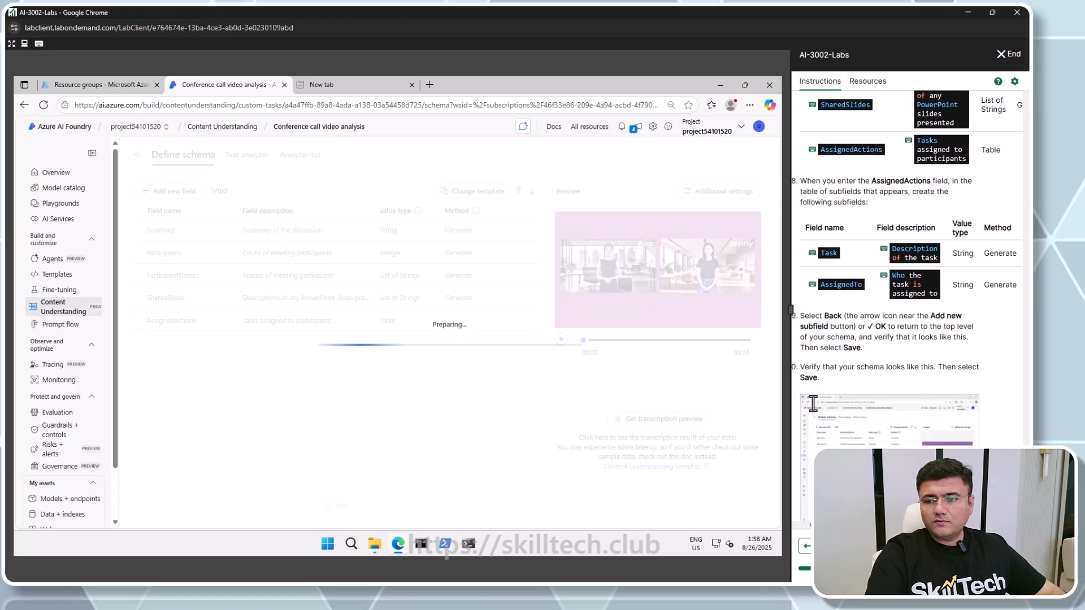
Tick off the completed schema steps in the lab instructions while the analysis of meeting-1.mp4 runs
scroll(802, 409, "down", 4)
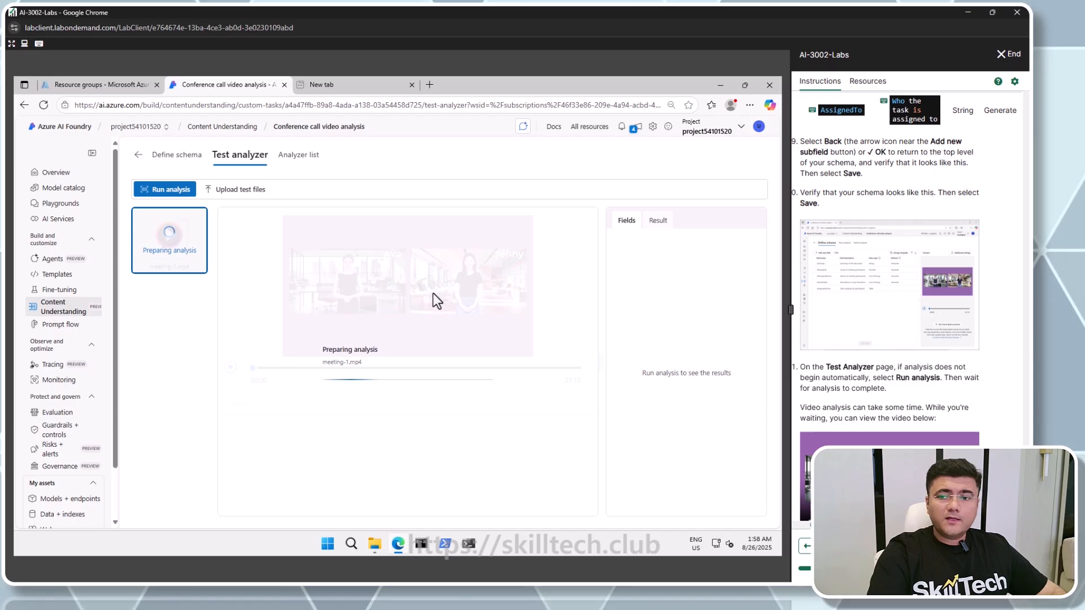
scroll(806, 366, "down", 1)
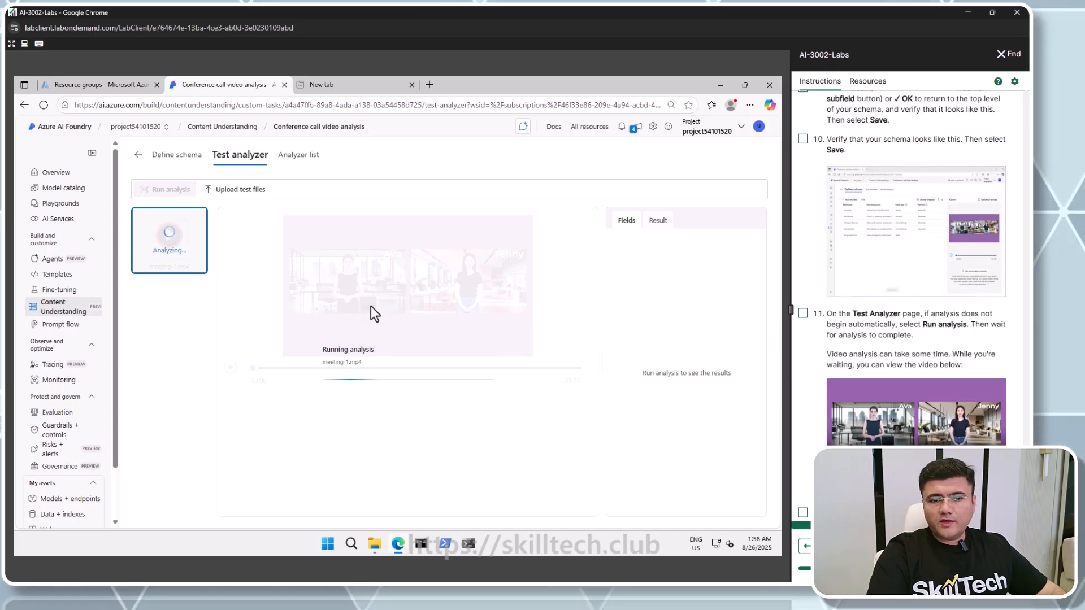
scroll(864, 319, "up", 5)
scroll(864, 319, "up", 4)
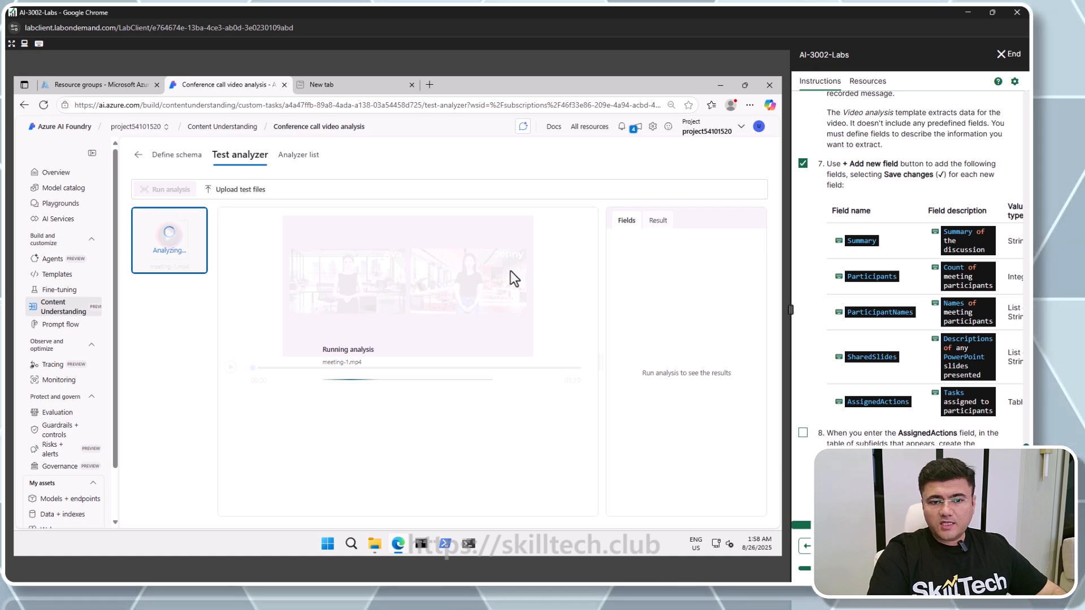
scroll(825, 339, "down", 4)
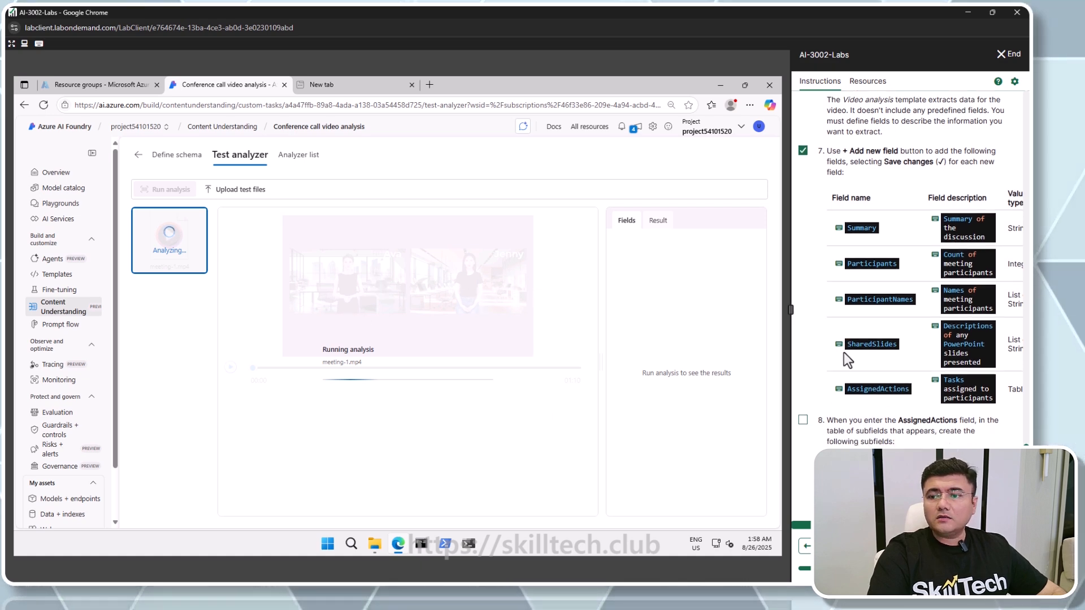
scroll(843, 353, "down", 1)
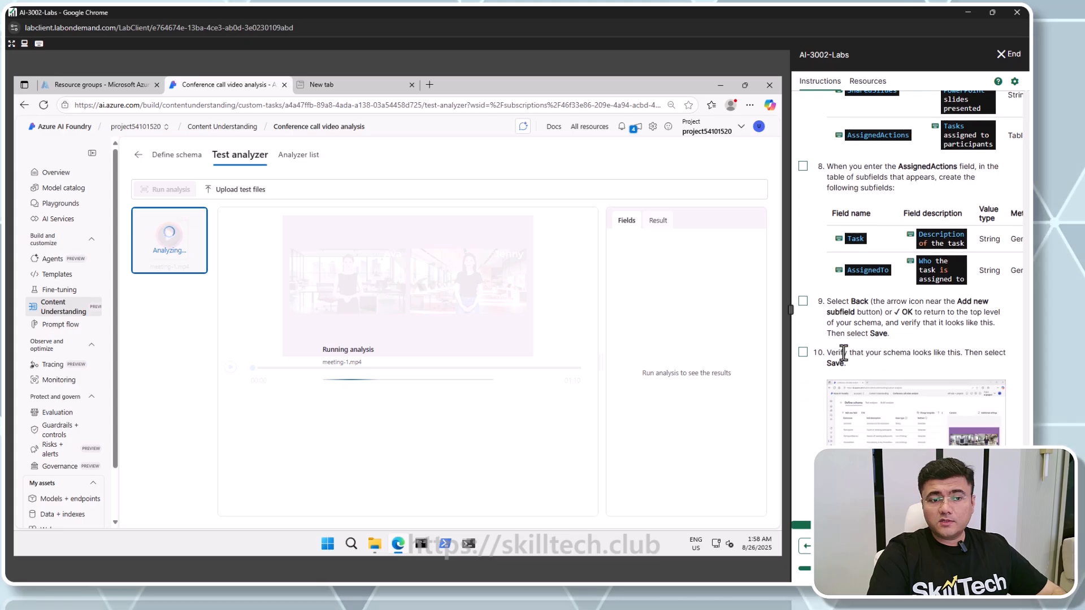
scroll(843, 354, "up", 1)
left_click(803, 219)
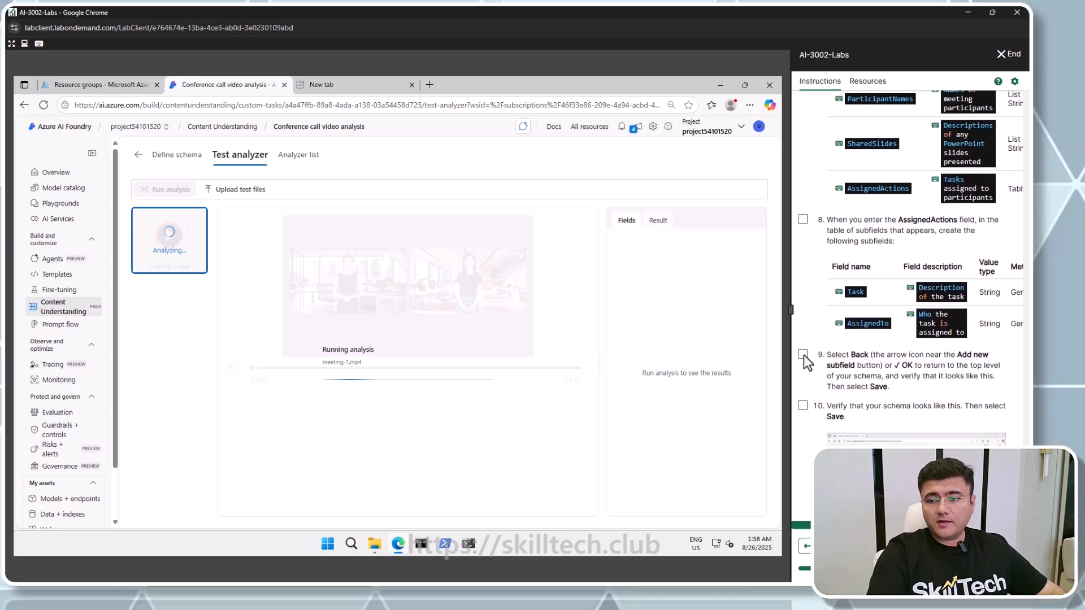
left_click(802, 354)
scroll(804, 357, "down", 2)
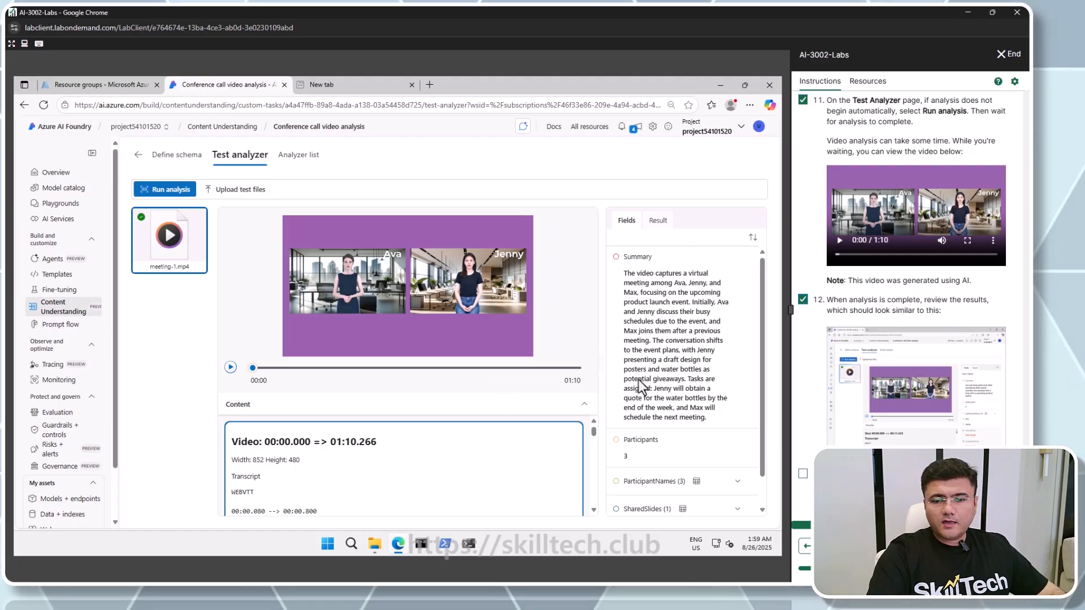
Review the fields extracted from meeting-1.mp4, expanding ParticipantNames and SharedSlides and seeking through the video
scroll(686, 403, "down", 1)
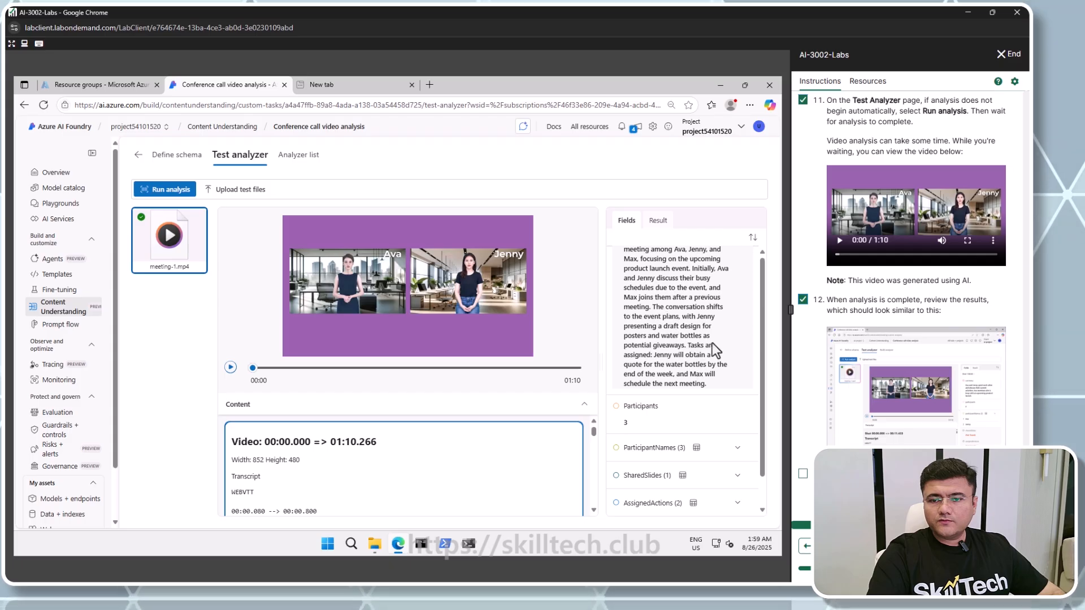
scroll(759, 360, "up", 1)
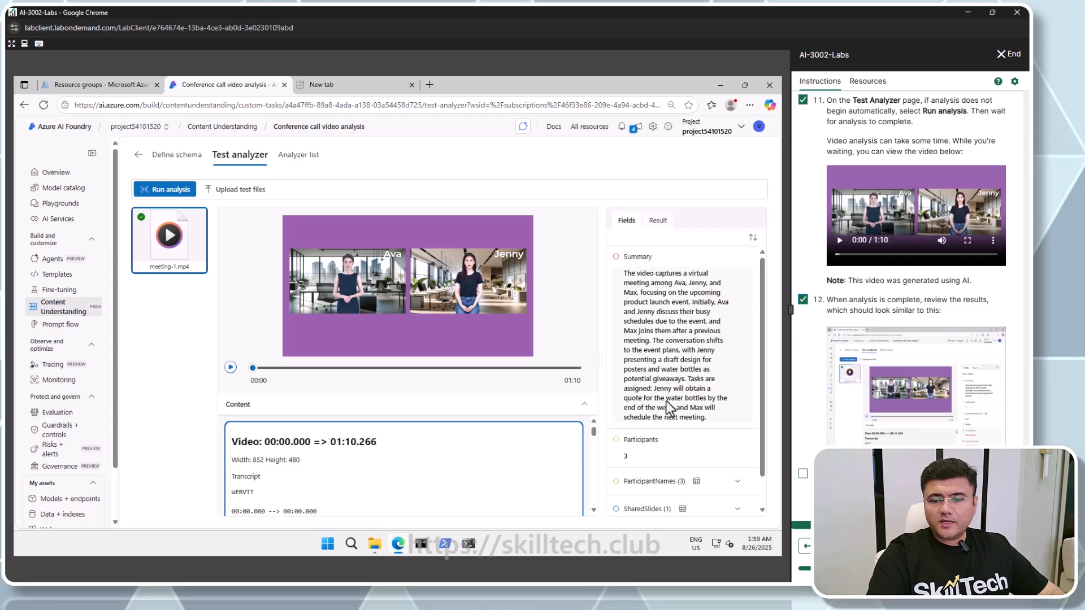
scroll(666, 401, "down", 1)
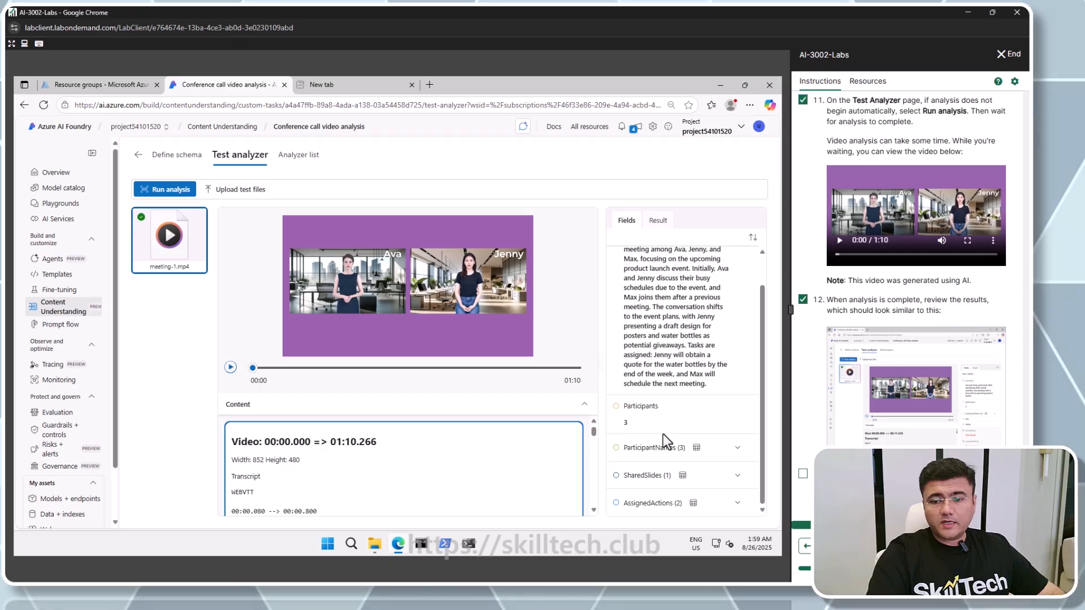
left_click(737, 450)
scroll(687, 456, "down", 2)
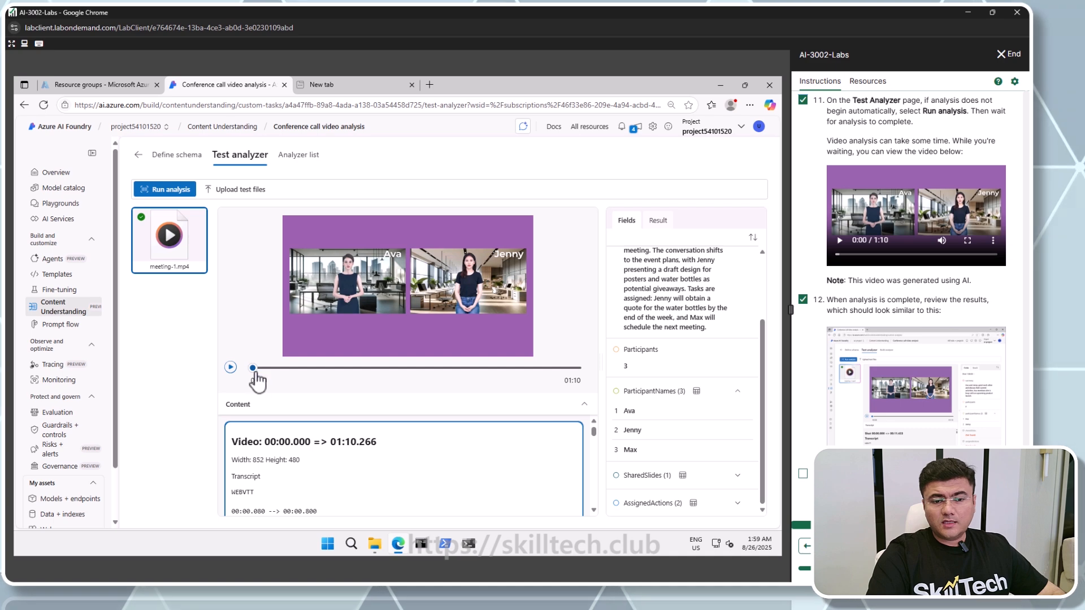
left_click(323, 368)
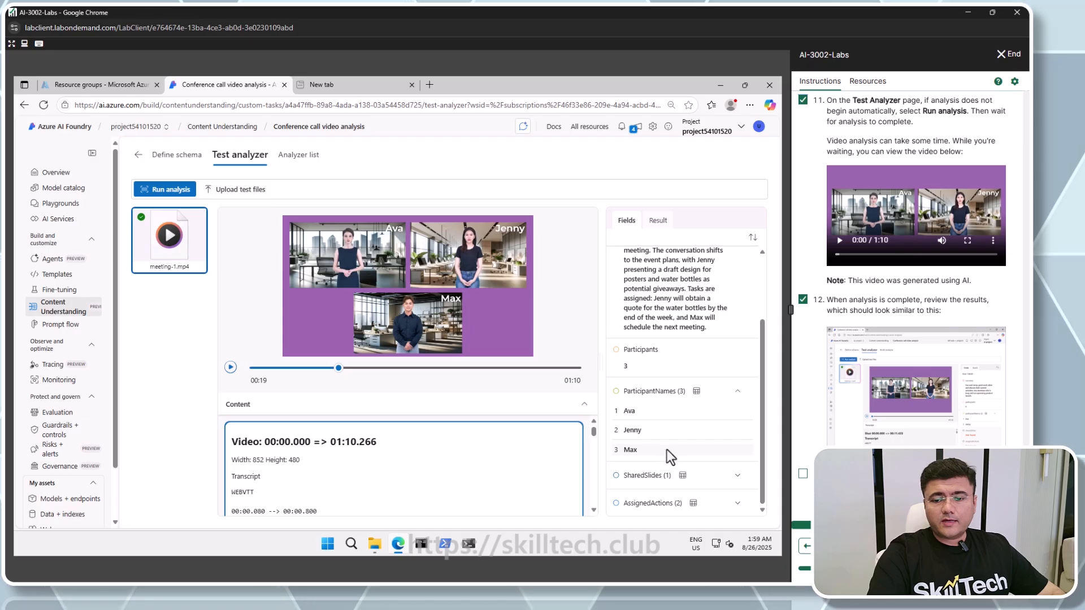
left_click(736, 477)
scroll(733, 476, "down", 1)
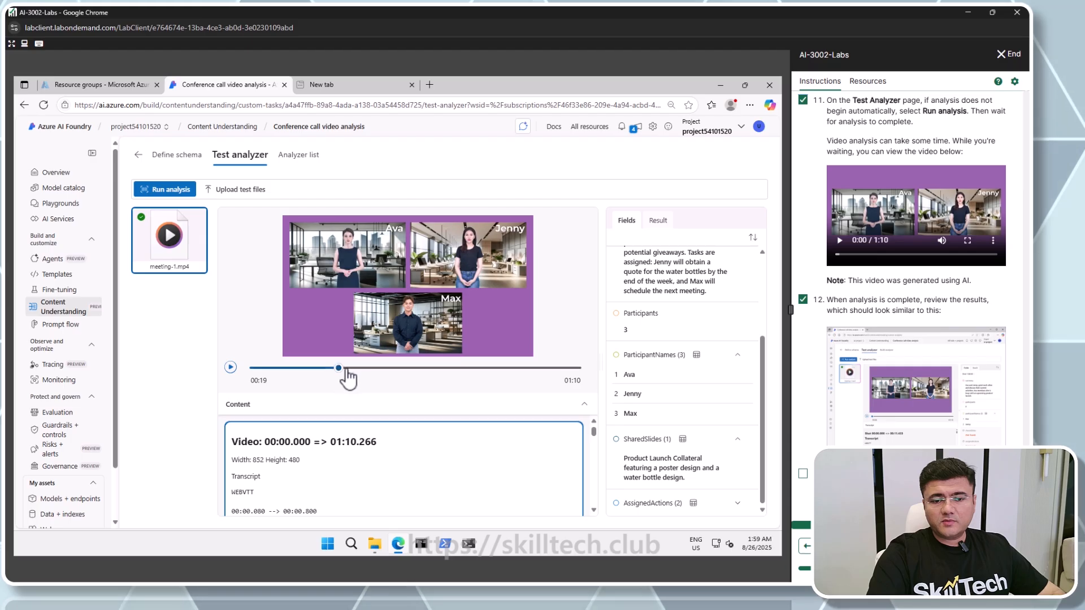
left_click(407, 368)
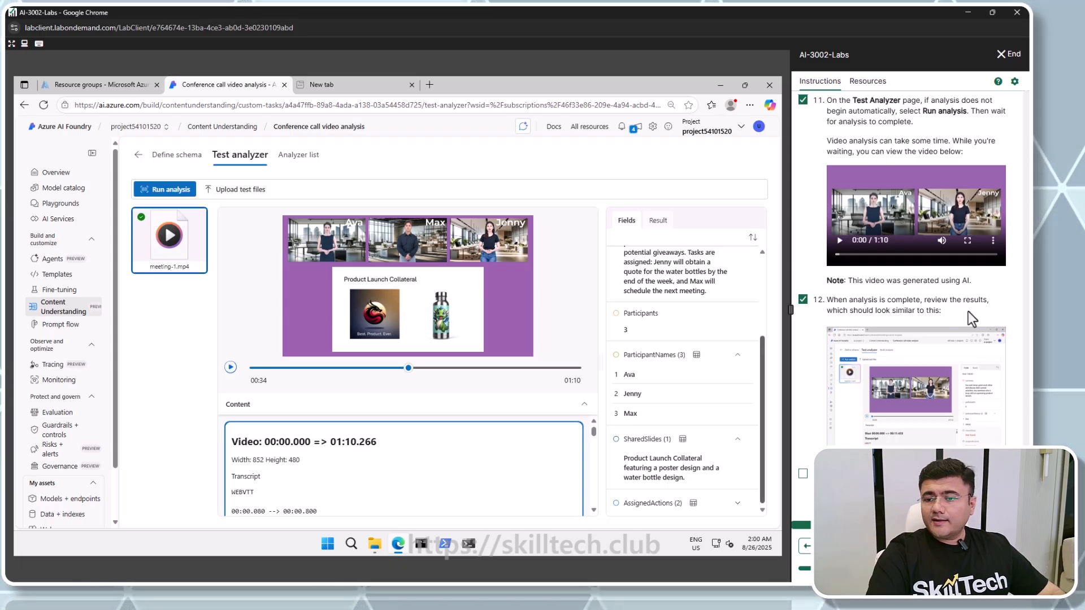
Tick off the field review step and the first analyzer-building step in the lab instructions
scroll(960, 317, "down", 4)
left_click(802, 260)
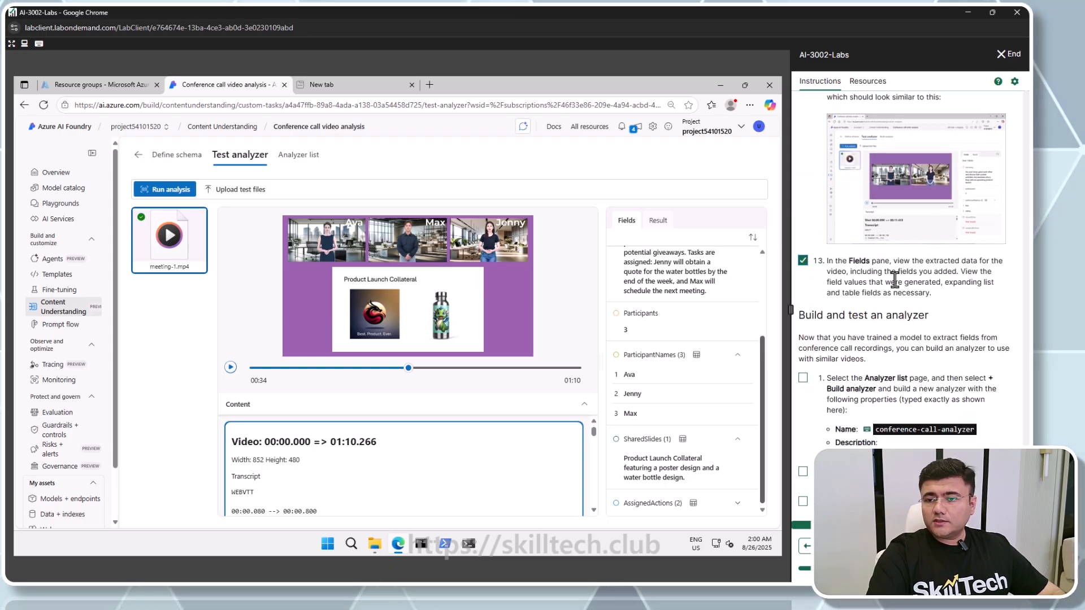
scroll(865, 303, "down", 1)
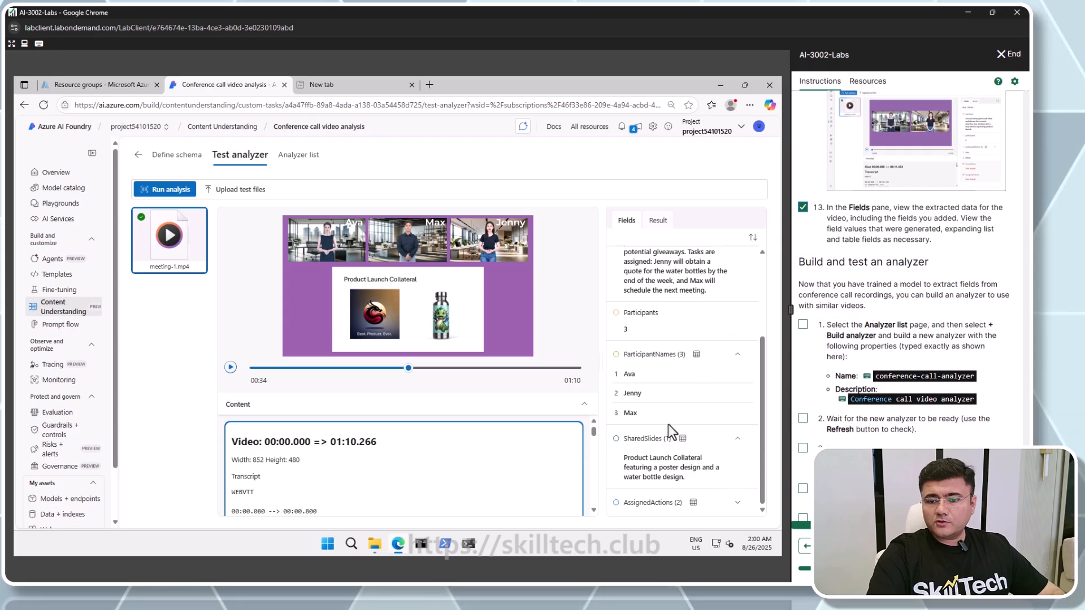
left_click(803, 325)
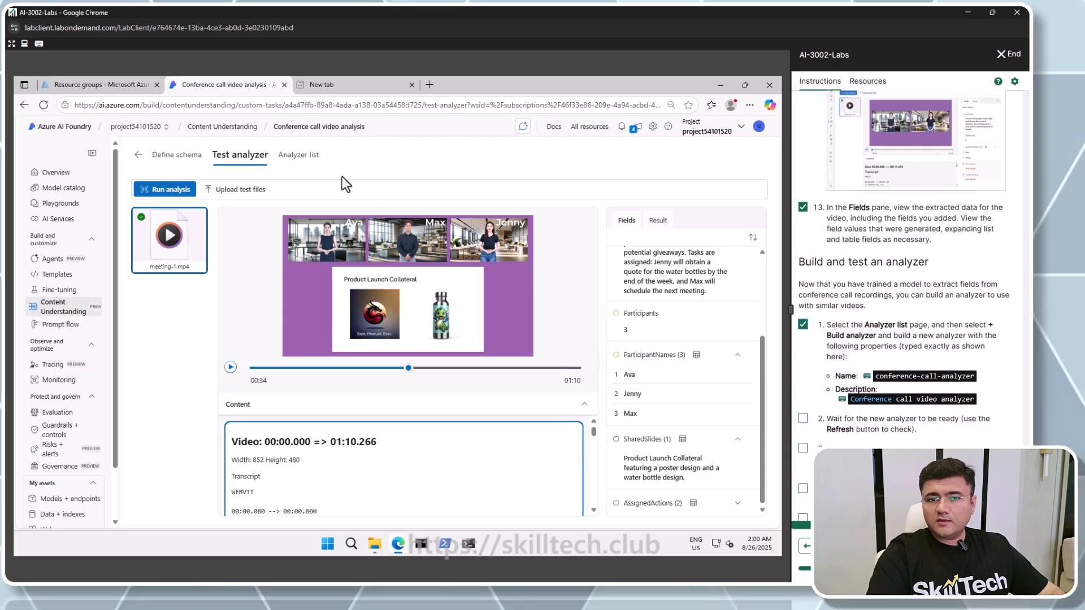
Build a new analyzer named conference-call-analyzer with the description Conference call video analyzer
left_click(298, 154)
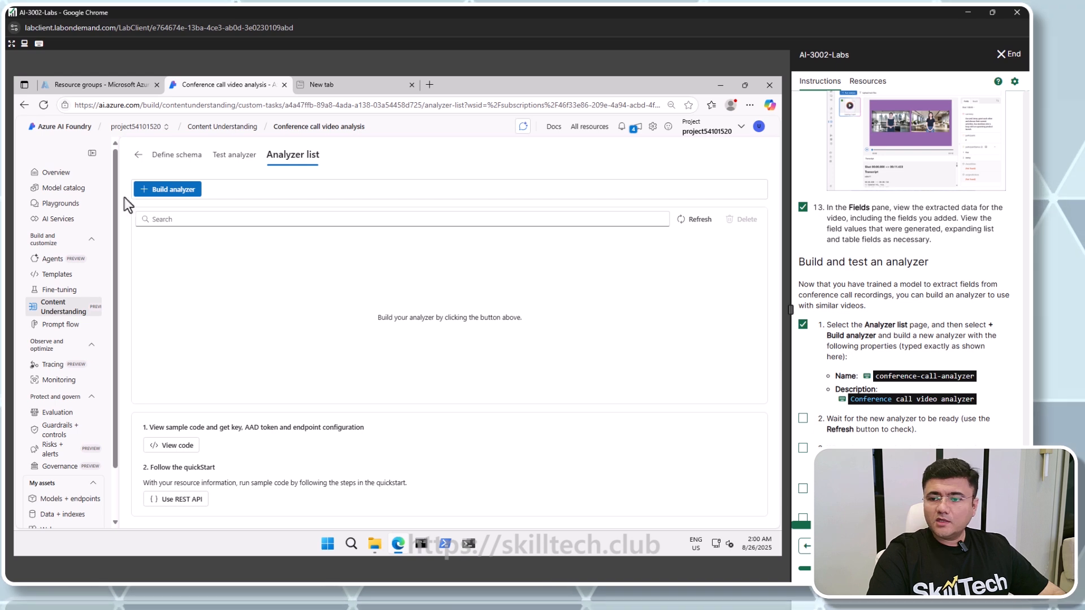
left_click(180, 191)
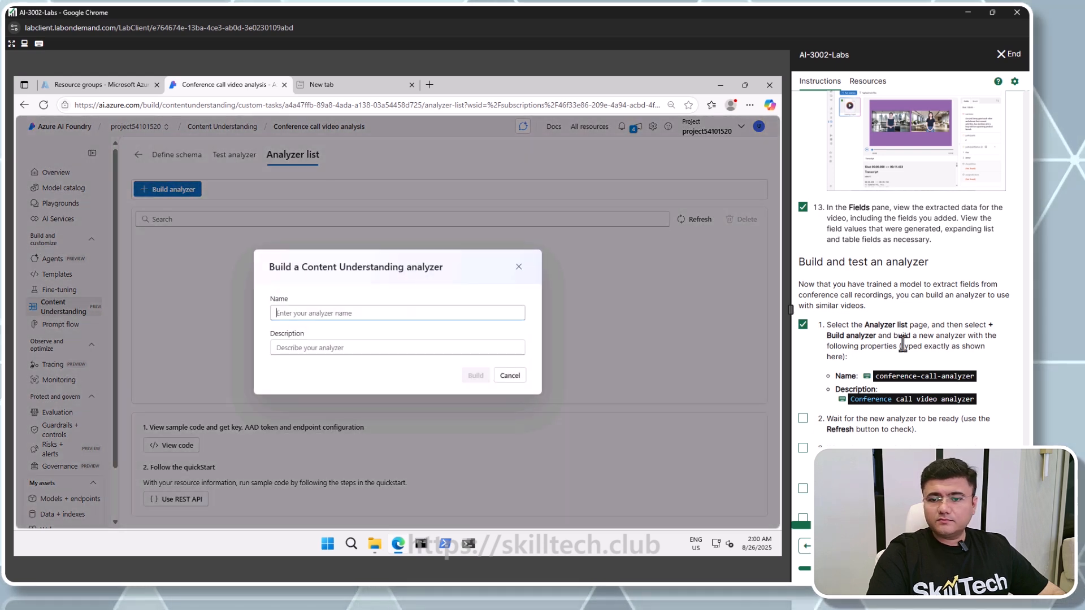
left_click(899, 375)
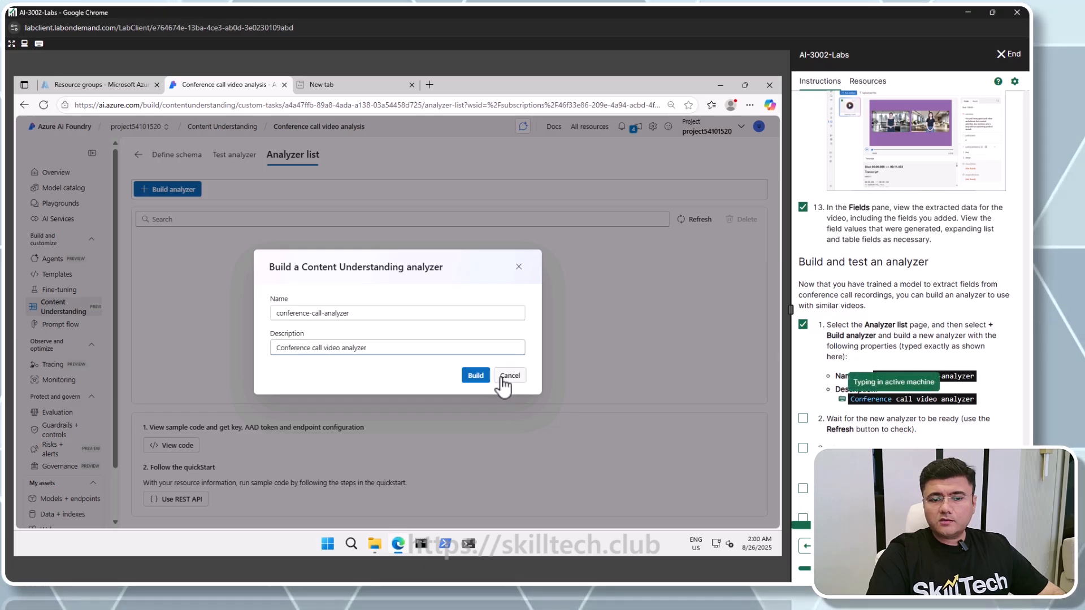
left_click(479, 379)
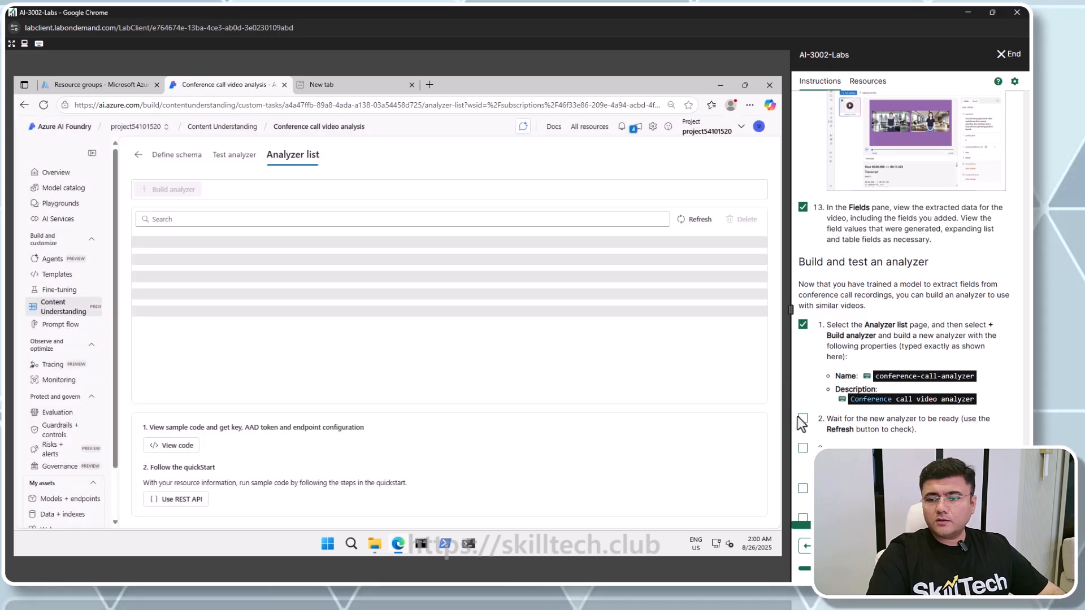
Tick off the analyzer readiness and test-tab steps in the lab instructions
left_click(803, 419)
scroll(802, 419, "down", 1)
left_click(803, 394)
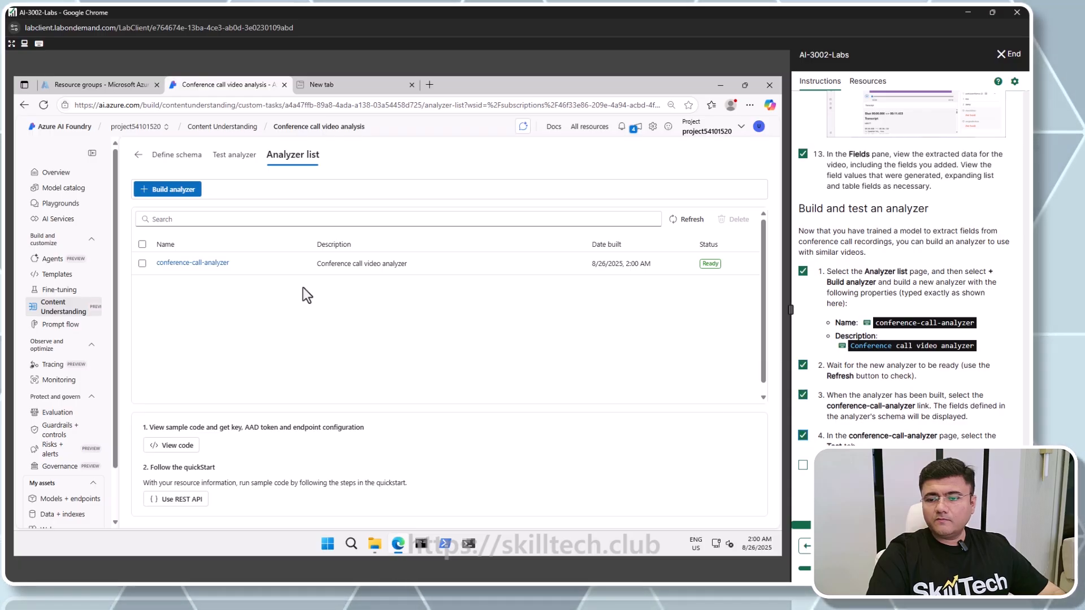
Open conference-call-analyzer, upload meeting-2.mp4 in its Test tab and run the analysis
left_click(205, 263)
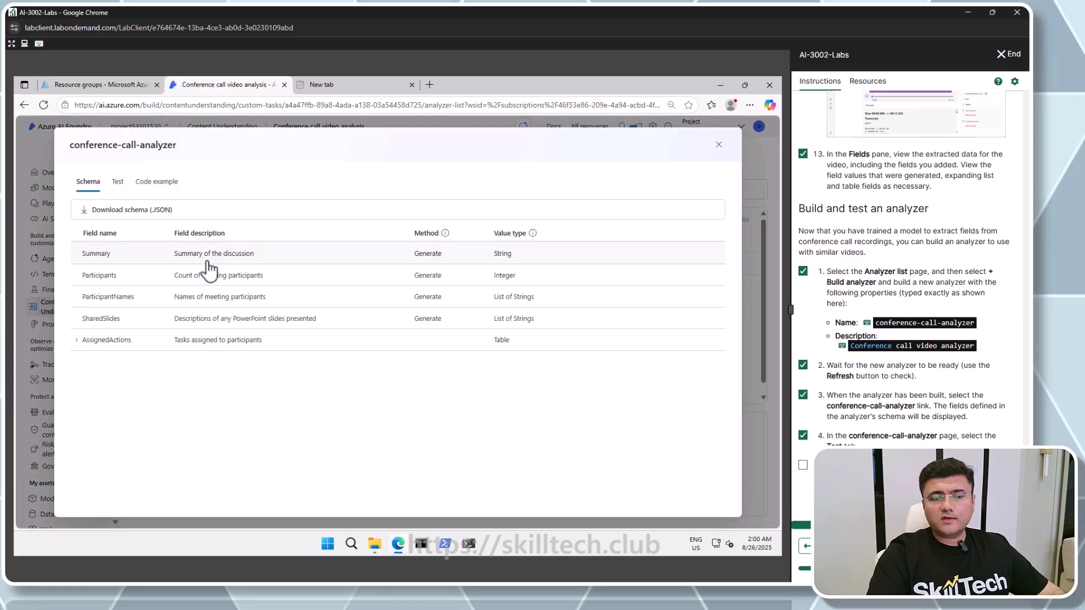
left_click(117, 181)
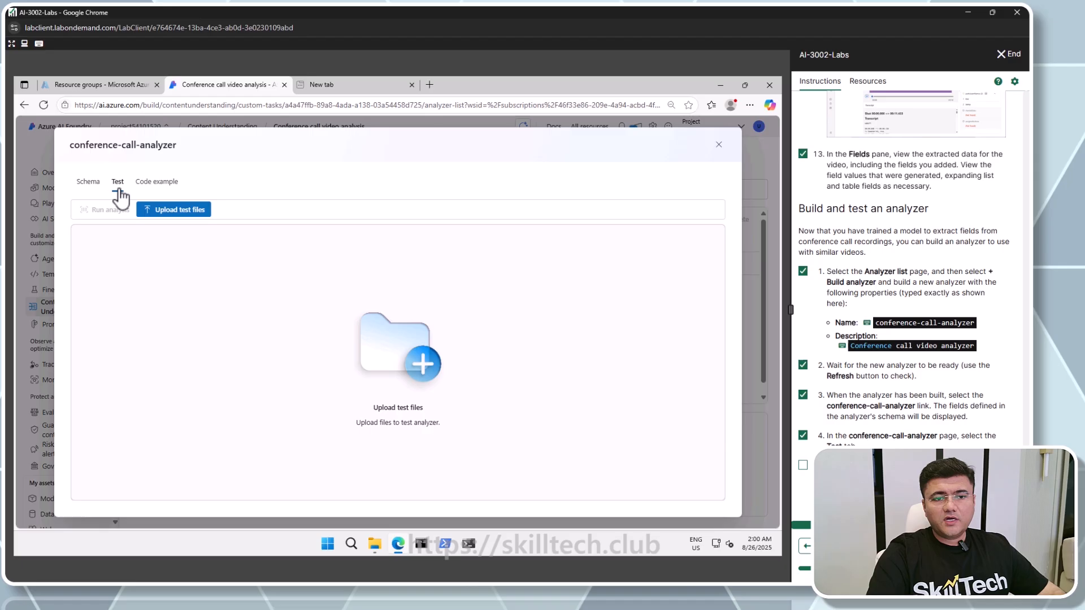
left_click(174, 210)
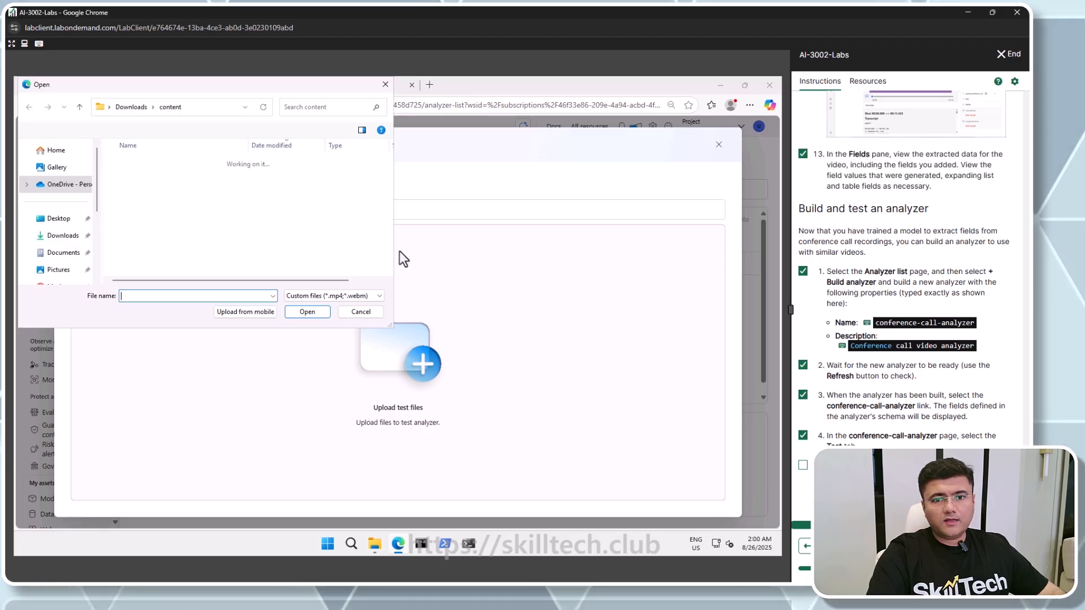
double_click(136, 192)
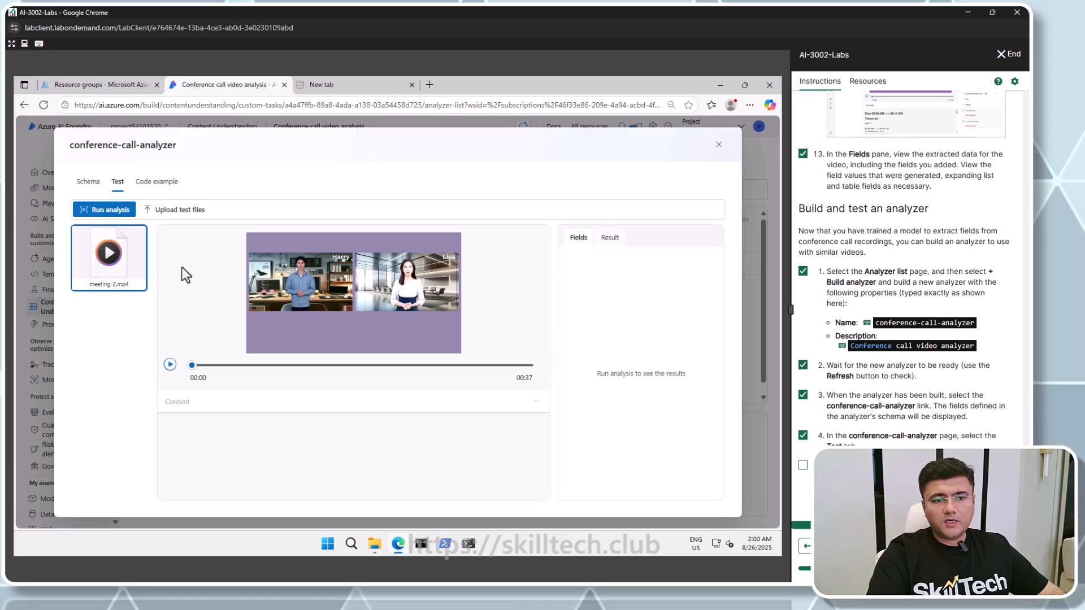
left_click(110, 210)
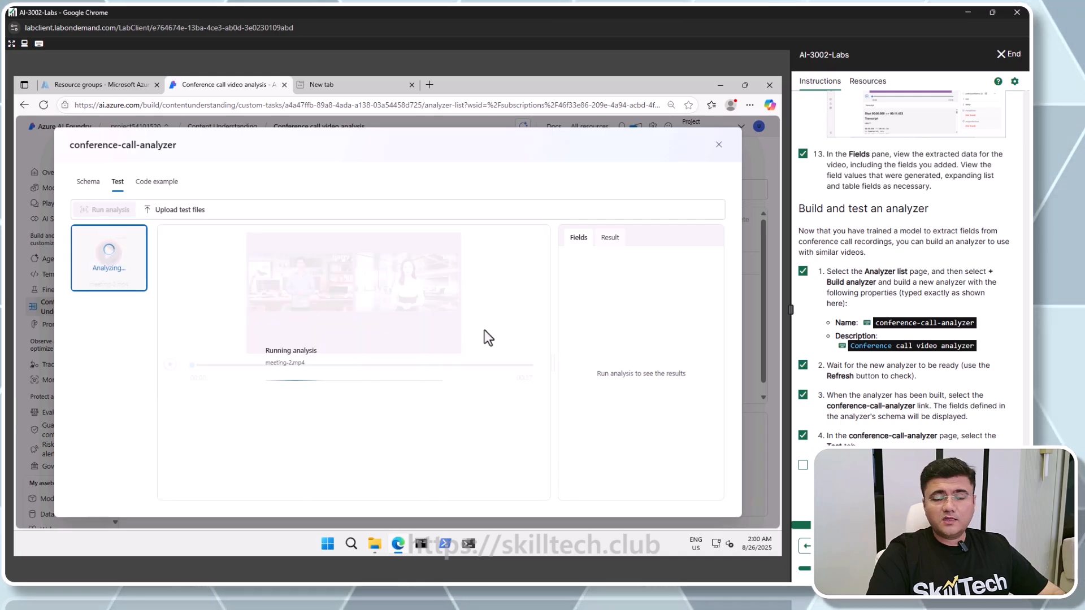
Review the fields extracted from meeting-2.mp4, expanding SharedSlides and seeking the video to the shared slide
scroll(915, 388, "down", 1)
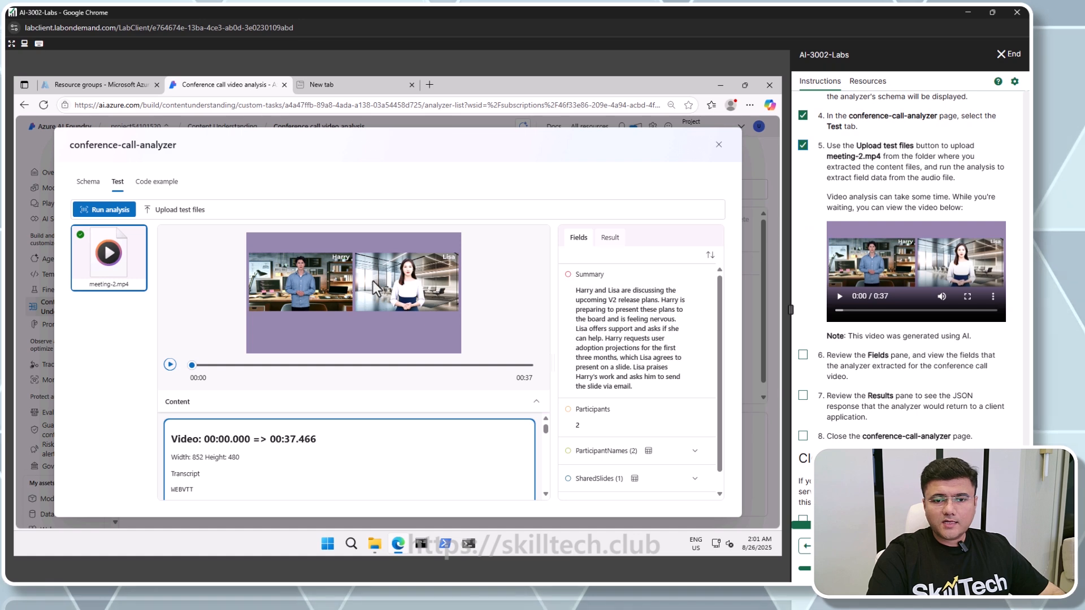
scroll(297, 469, "down", 2)
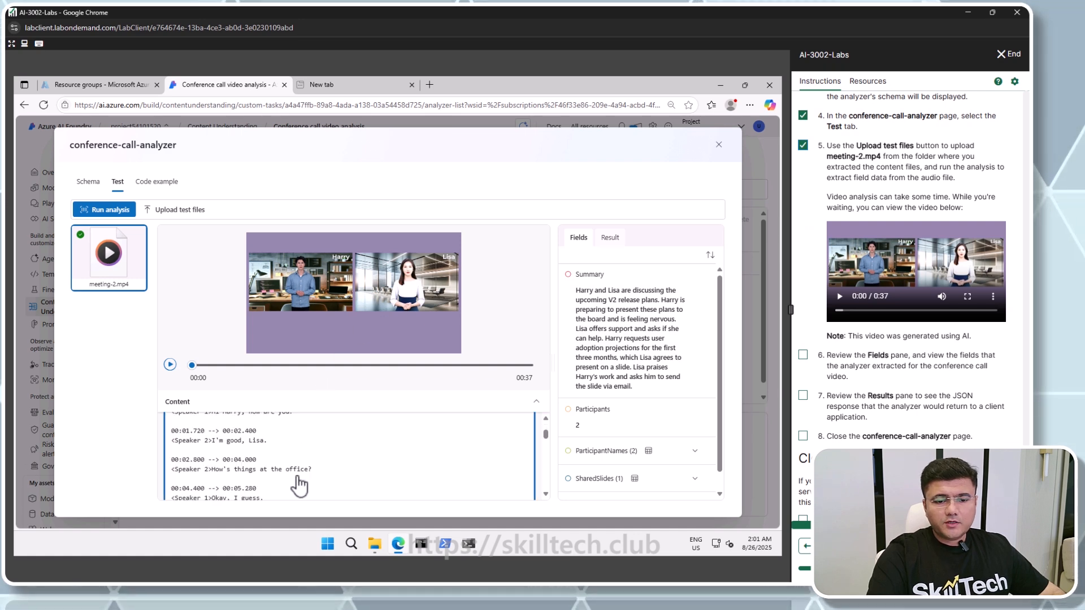
scroll(605, 370, "down", 1)
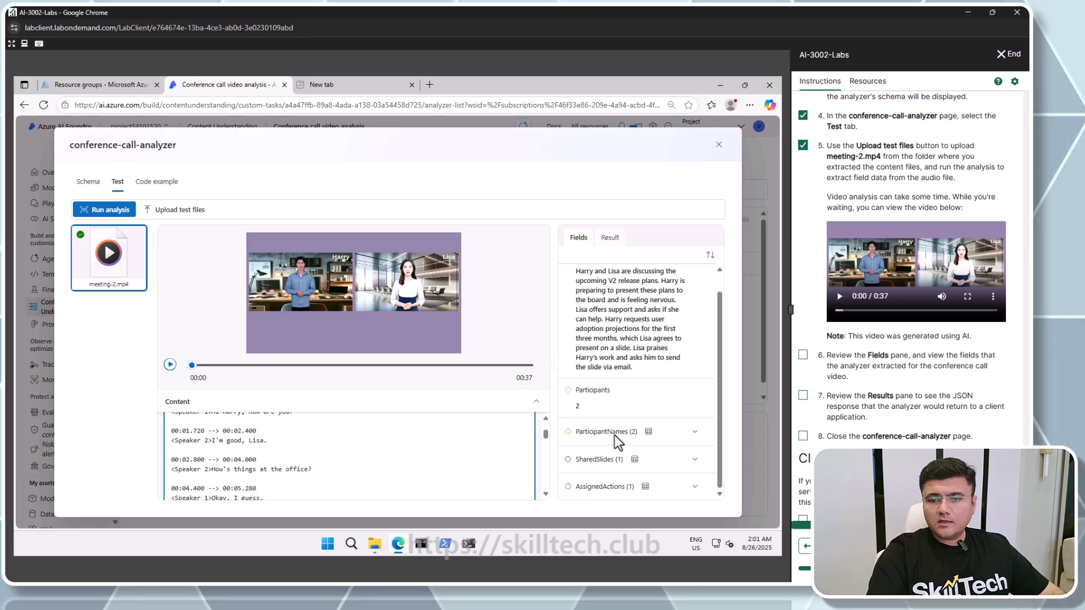
left_click(695, 460)
scroll(673, 449, "down", 1)
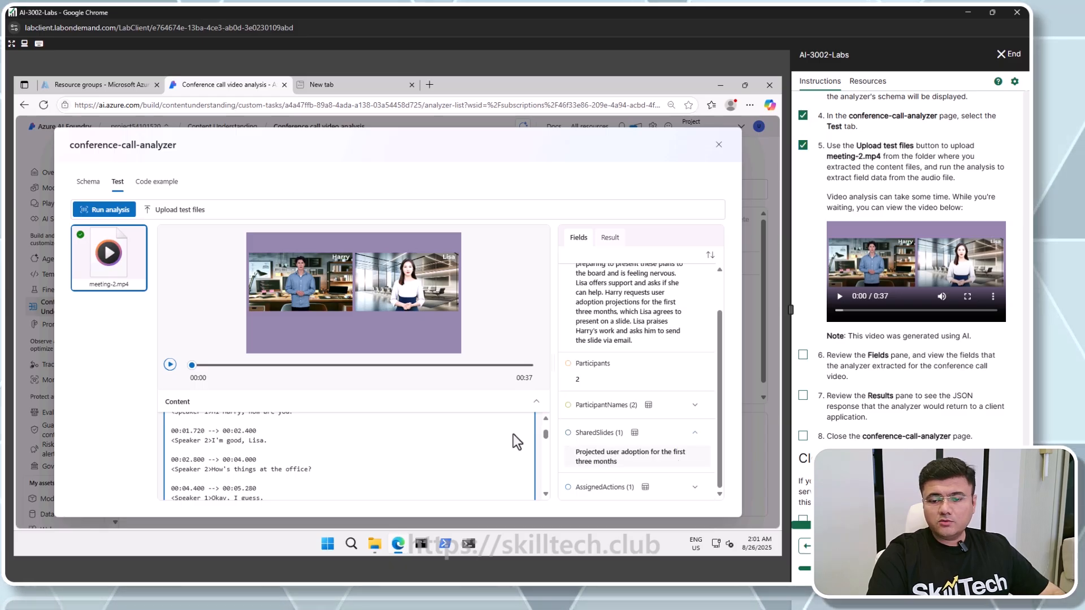
left_click_drag(191, 365, 479, 366)
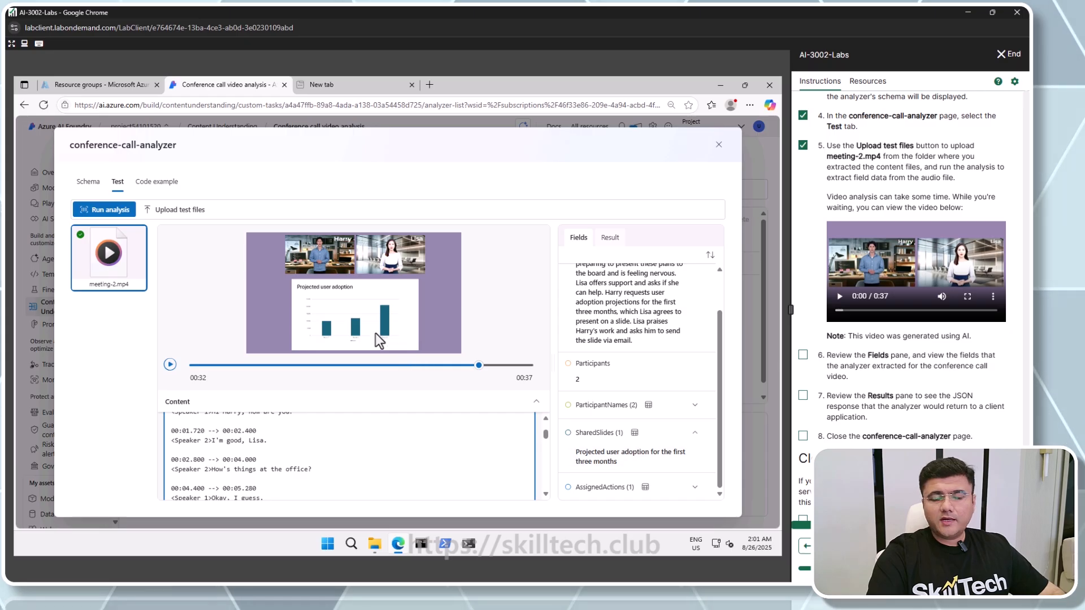
scroll(335, 478, "down", 15)
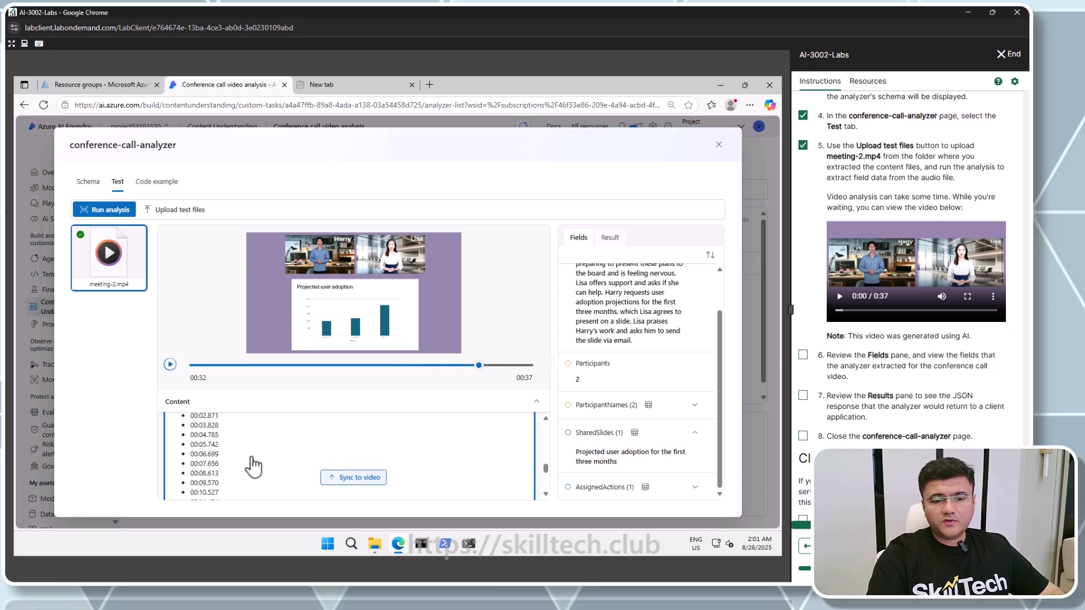
scroll(254, 466, "up", 15)
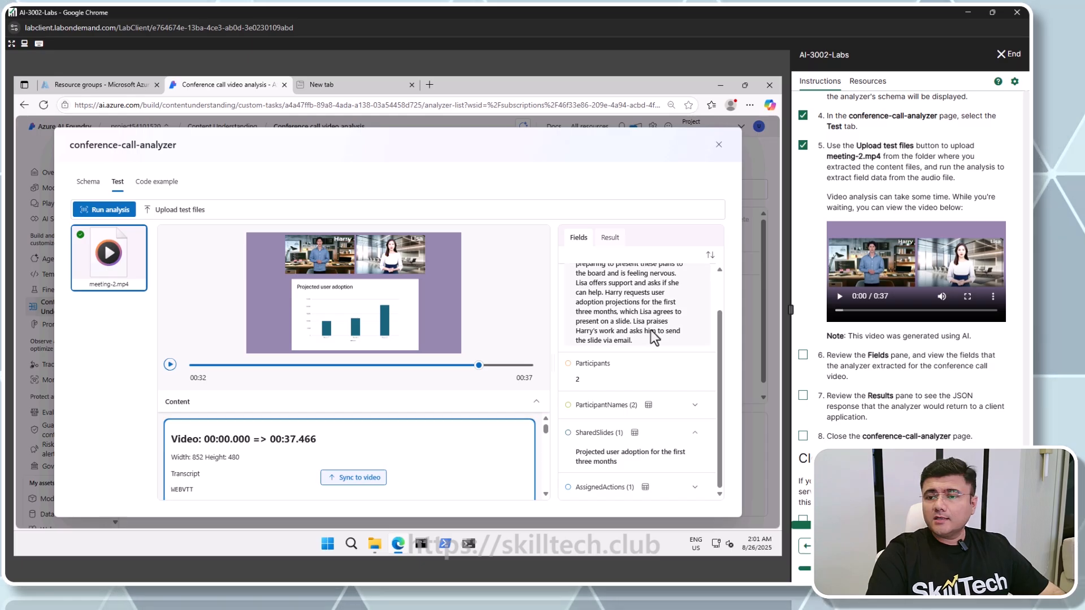
Browse the analyzer's Python code example, then close the conference-call-analyzer page
left_click(165, 183)
scroll(254, 327, "down", 20)
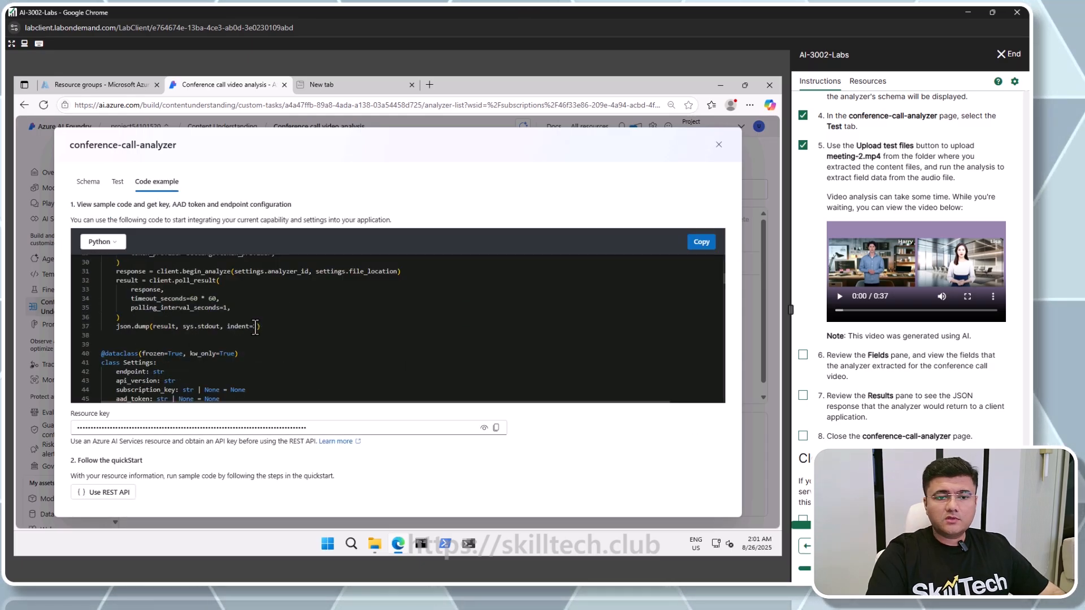
scroll(255, 327, "down", 5)
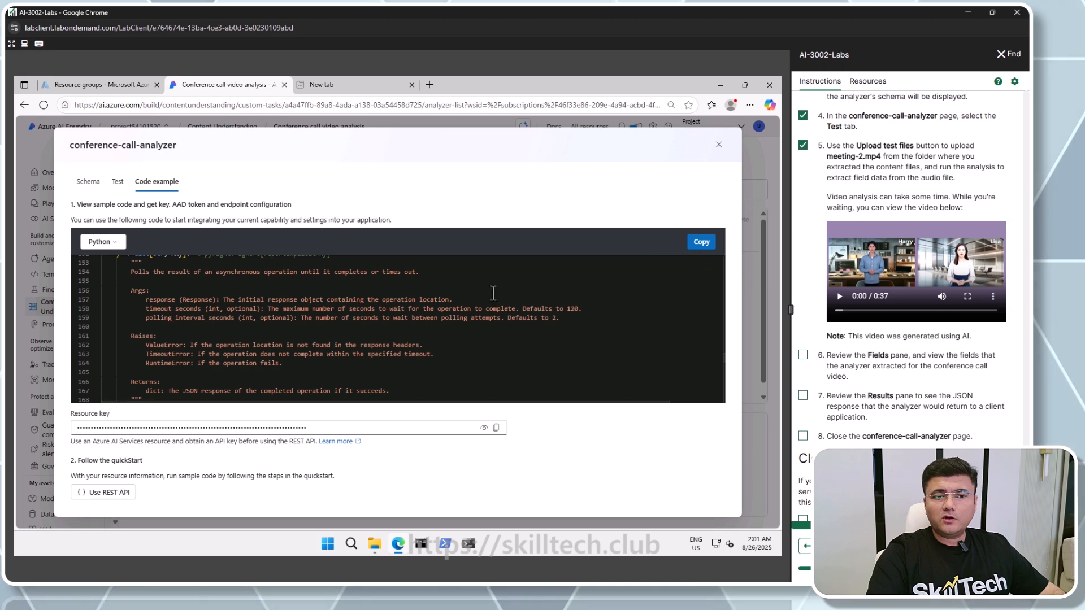
scroll(358, 330, "down", 3)
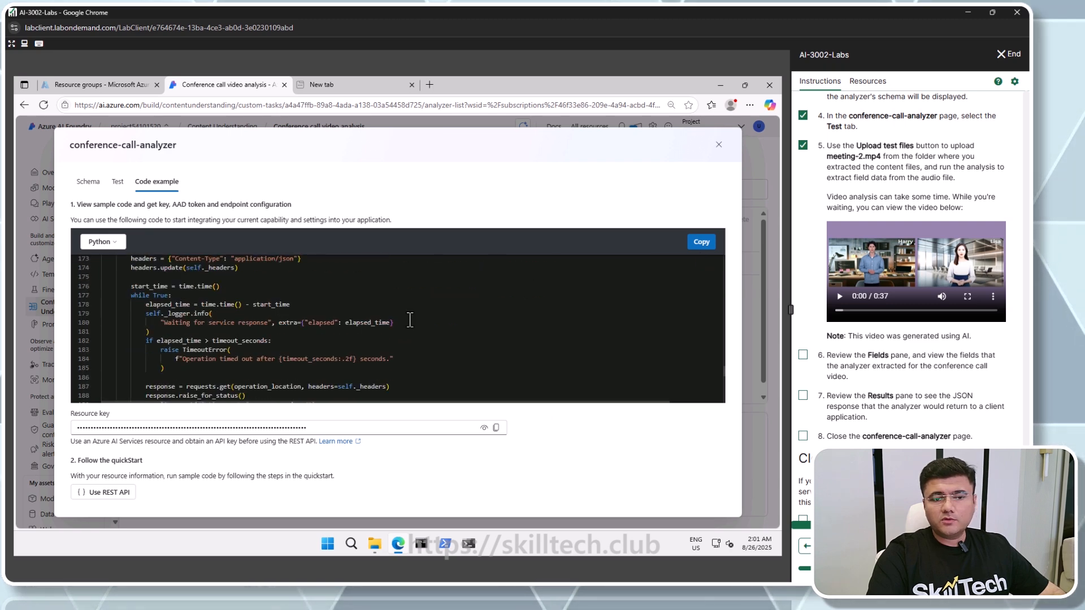
left_click(719, 145)
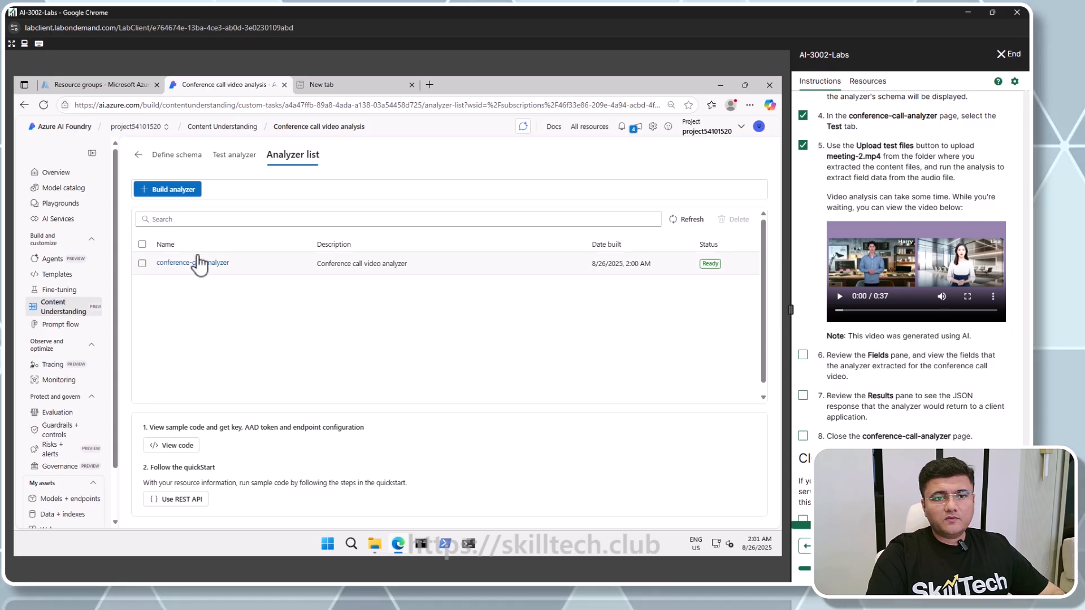
Return to the Content Understanding custom tasks list and tick off the remaining review steps in the lab instructions
left_click(59, 309)
left_click(245, 177)
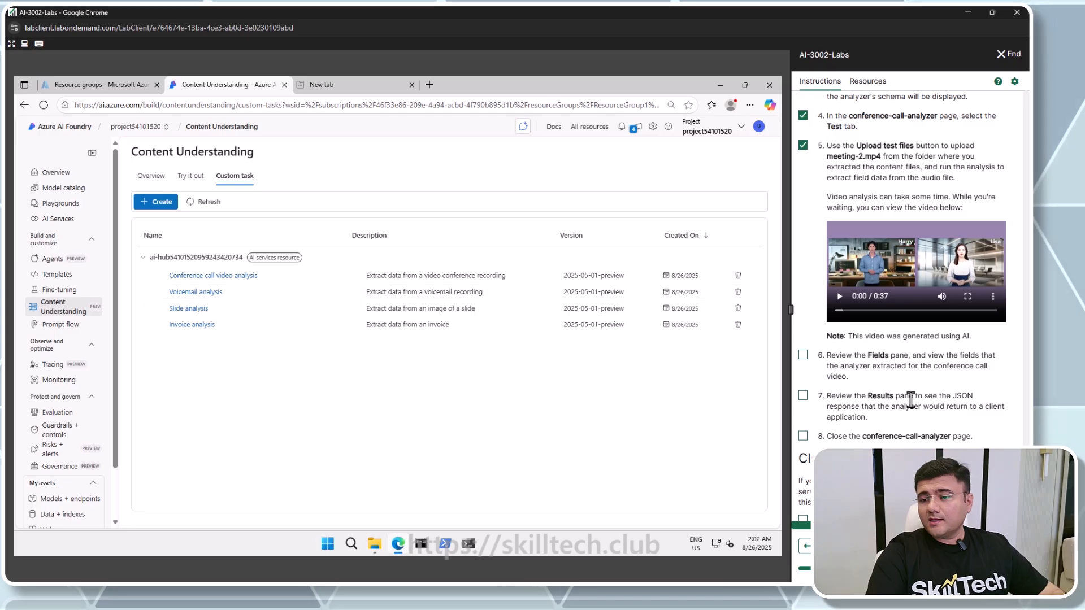
scroll(870, 390, "down", 1)
left_click(803, 383)
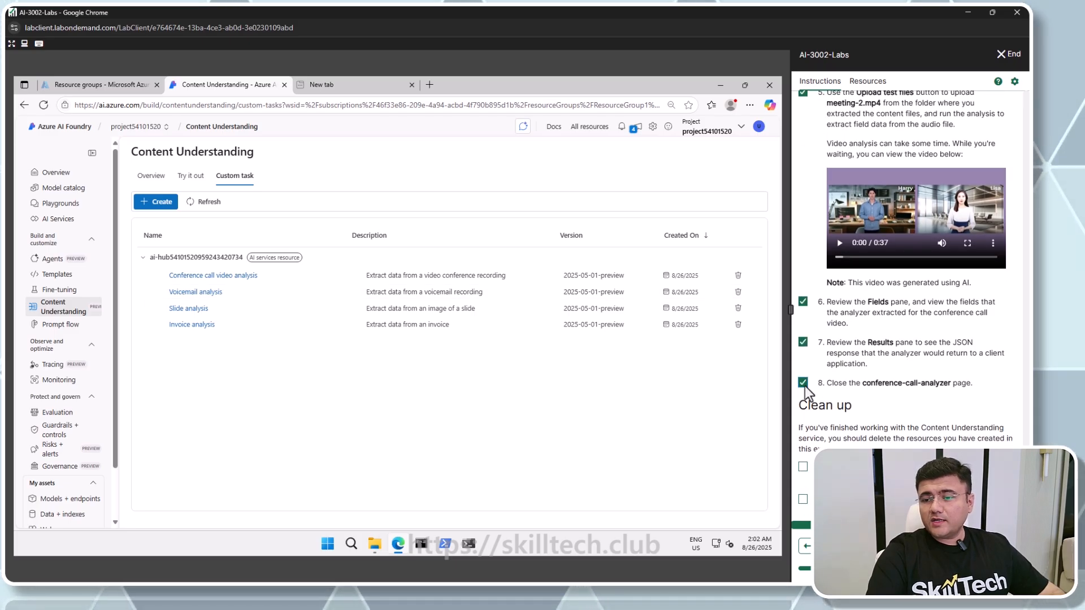
scroll(804, 385, "down", 1)
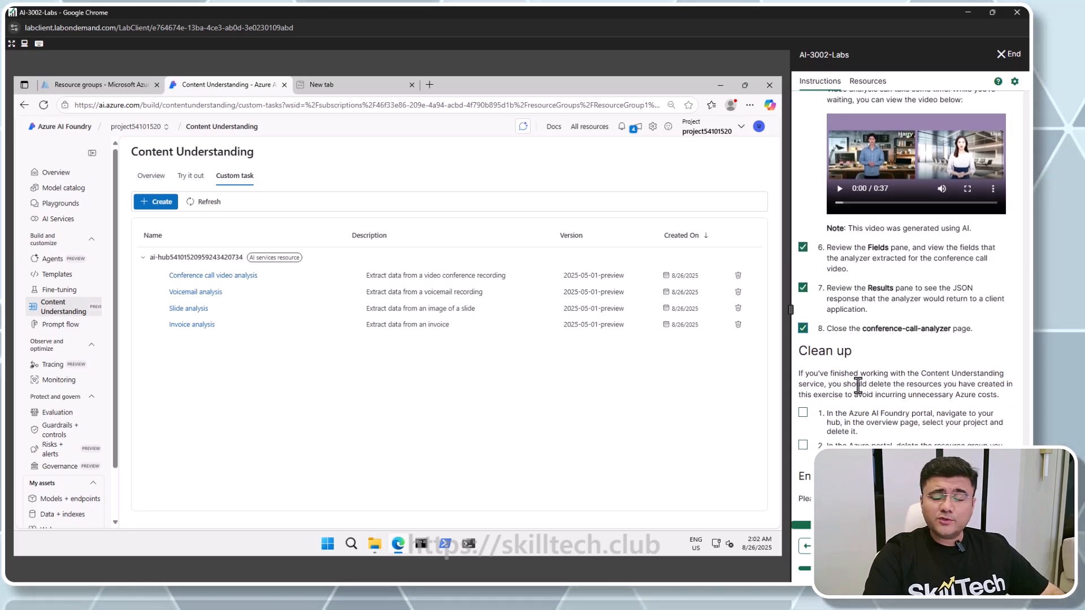